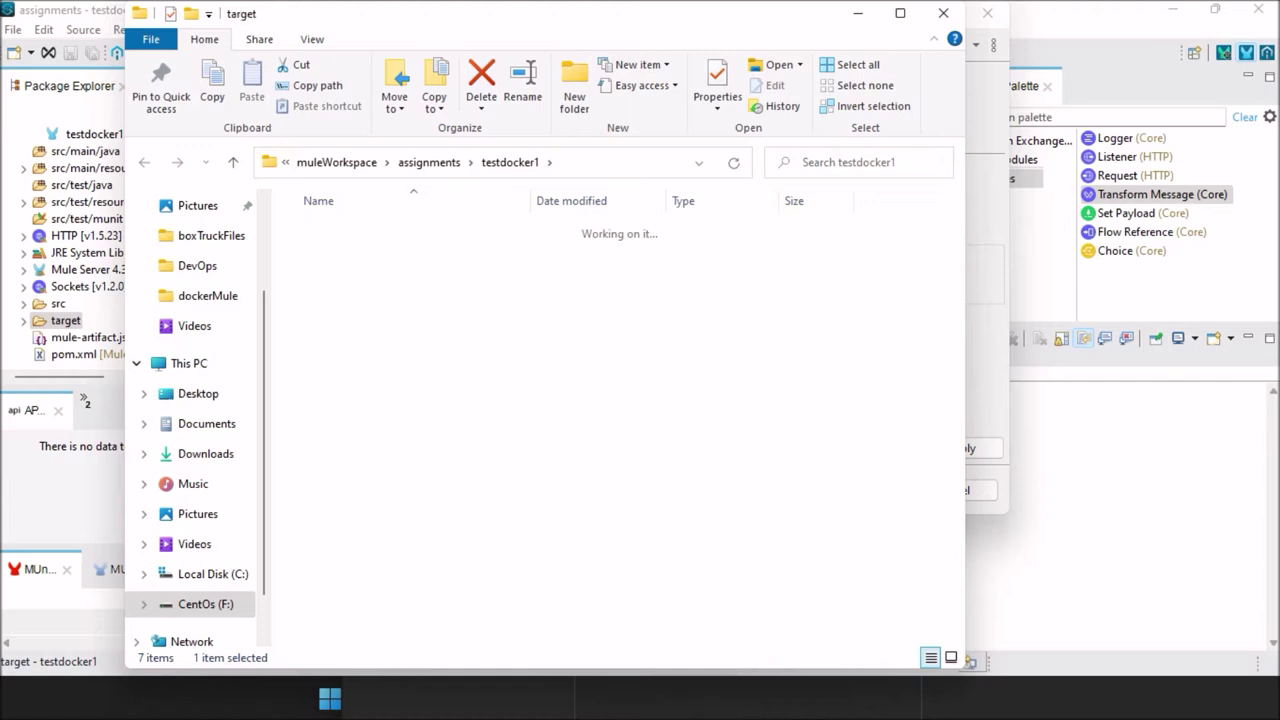
# Step: Copy testdocker1-1.0.0-SNAPSHOT-mule-application.jar from target and close the Properties for target dialog
pyautogui.click(415, 434)
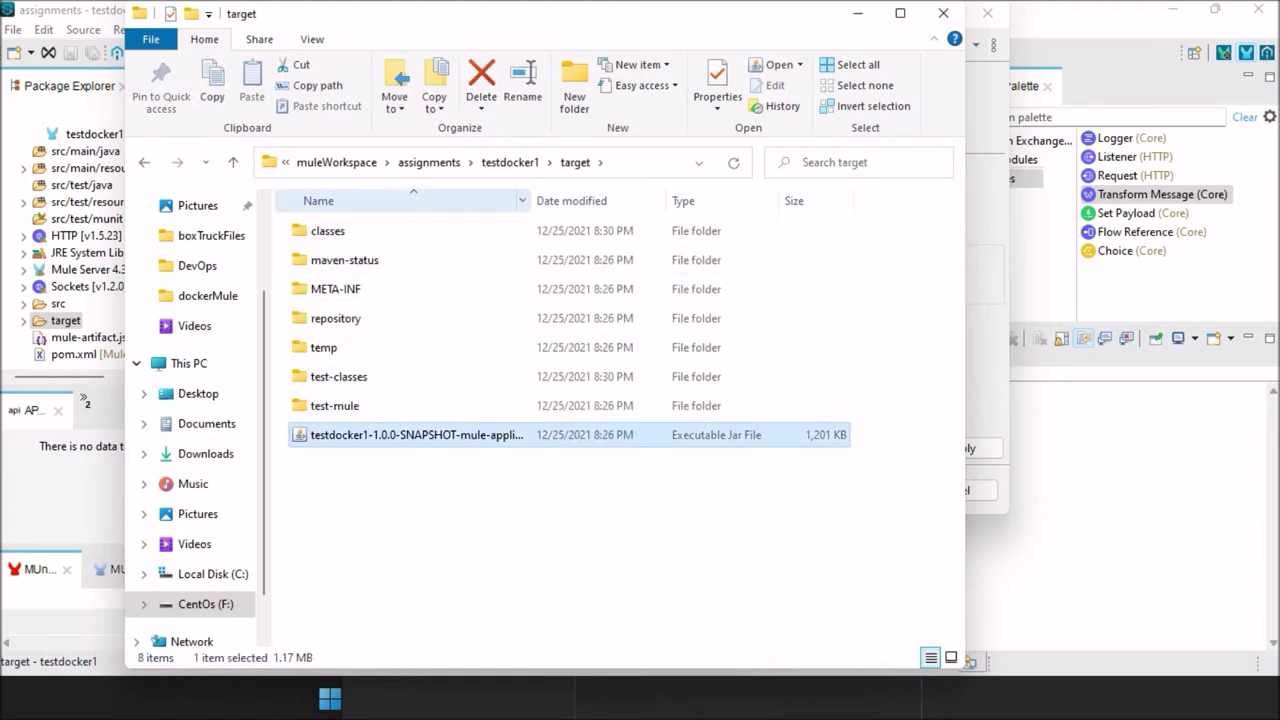
pyautogui.moveTo(530, 200); pyautogui.dragTo(627, 200)
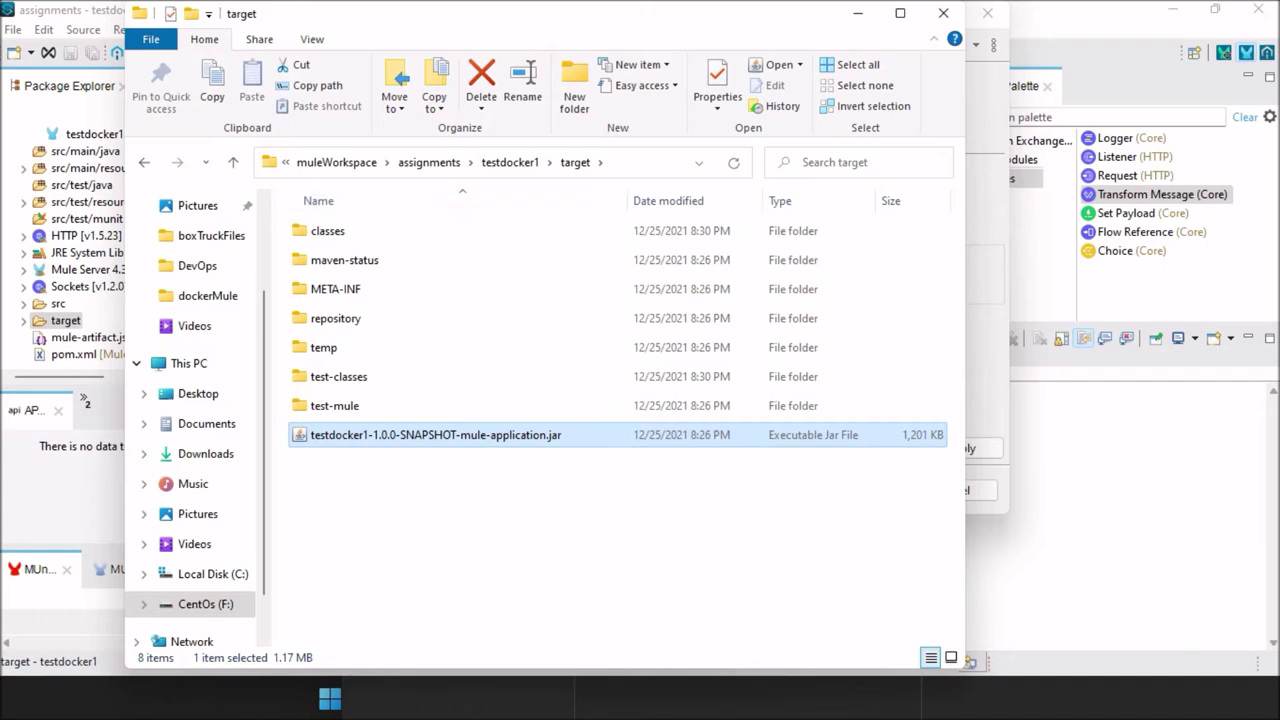
pyautogui.rightClick(424, 434)
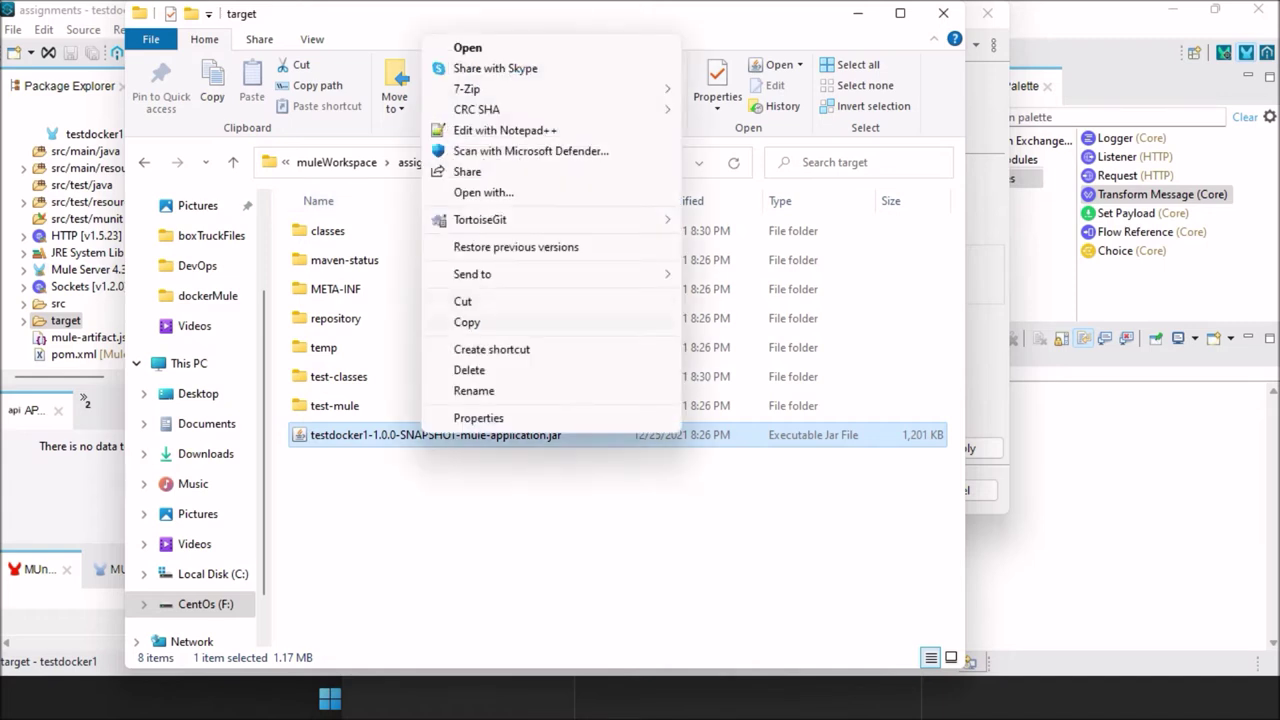
pyautogui.click(467, 322)
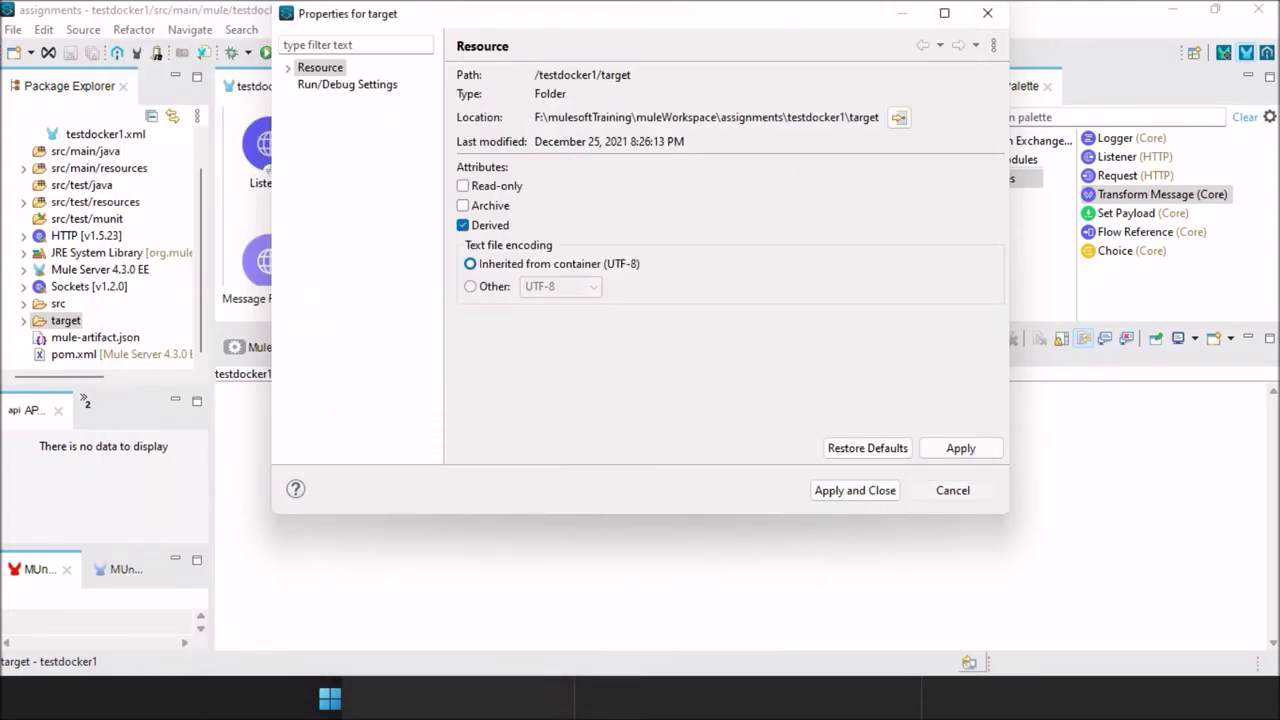
pyautogui.click(952, 490)
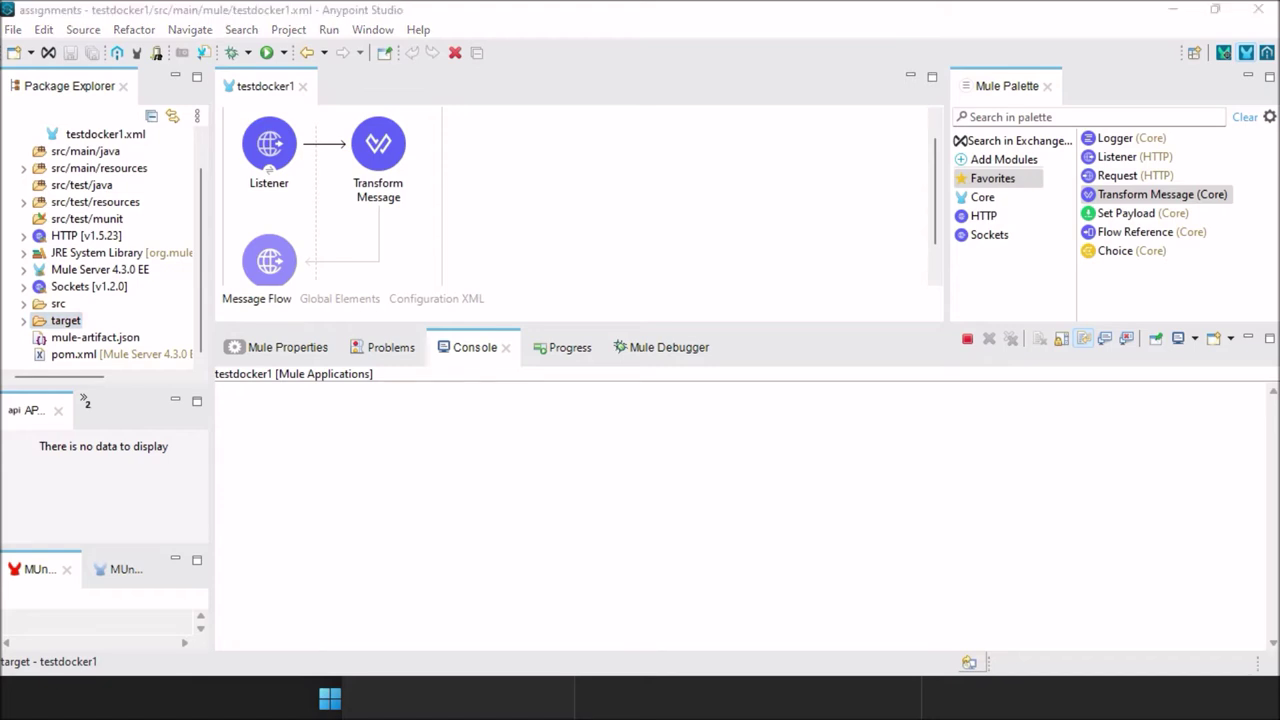
# Step: Shrink the Anypoint Studio window, check Insomnia's 200 OK GET response, then minimize Insomnia
pyautogui.press('super+Down')
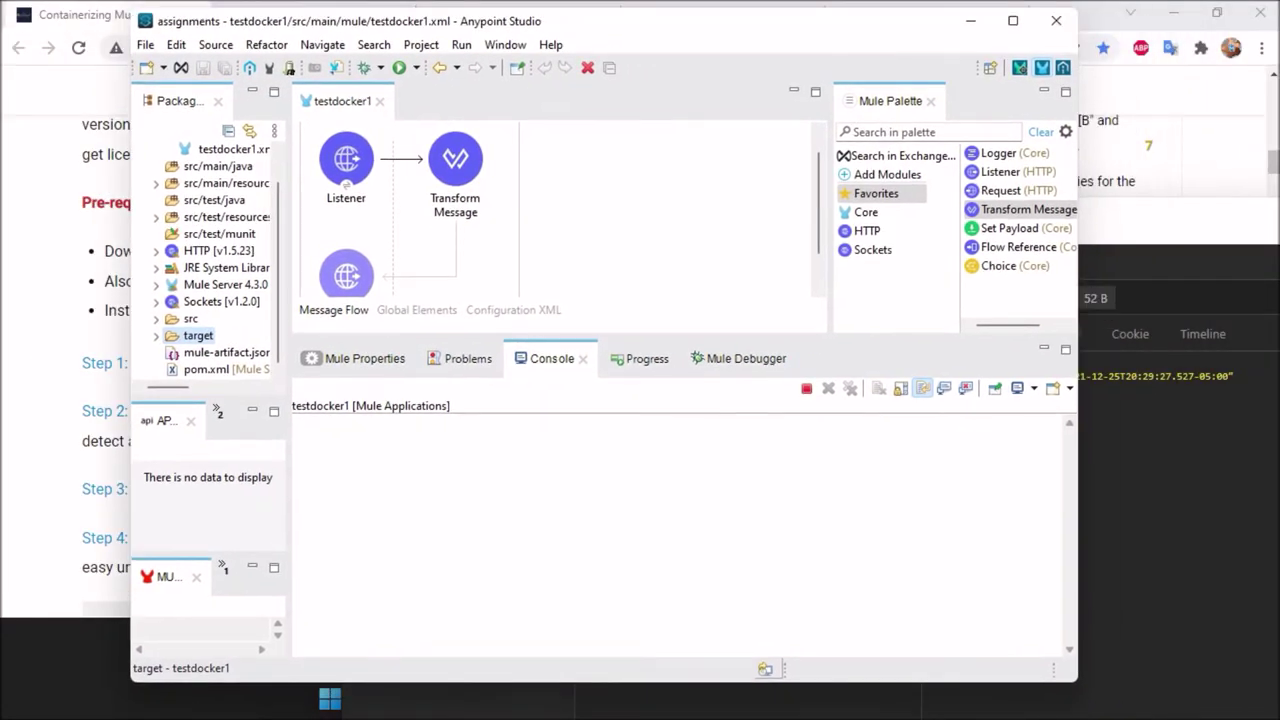
pyautogui.hotkey('alt', 'Tab')
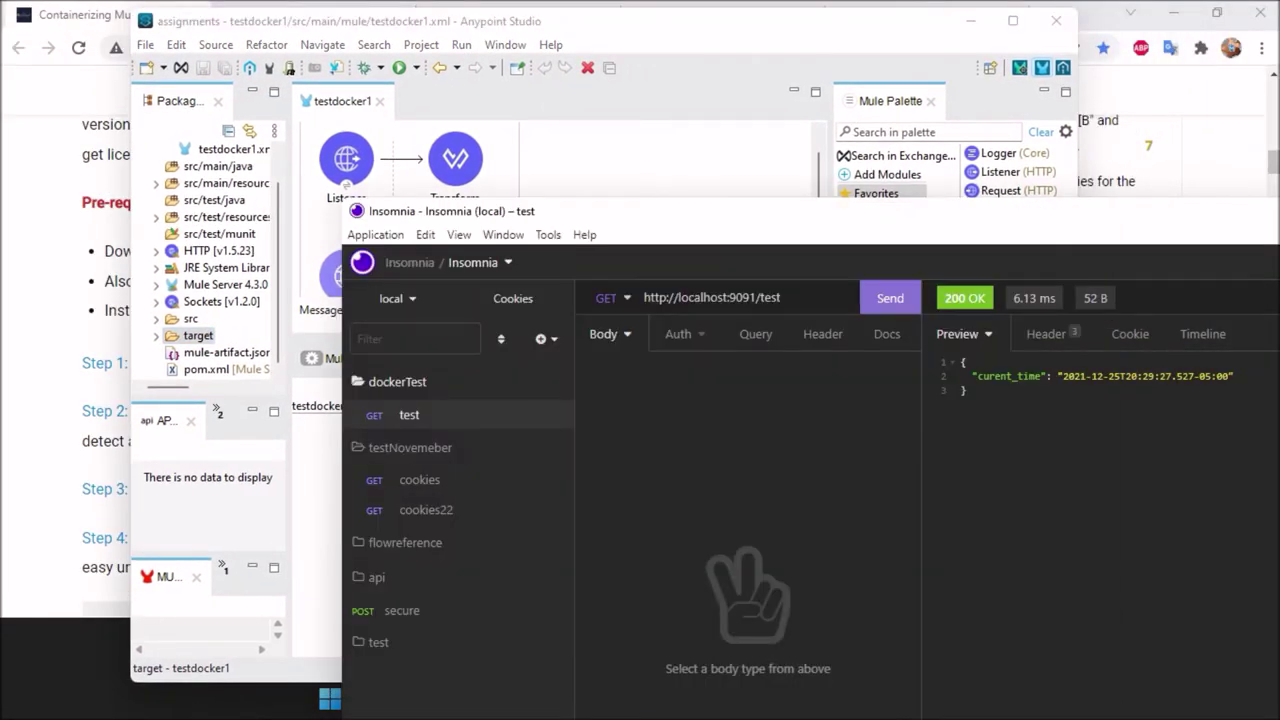
pyautogui.press('super+Down')
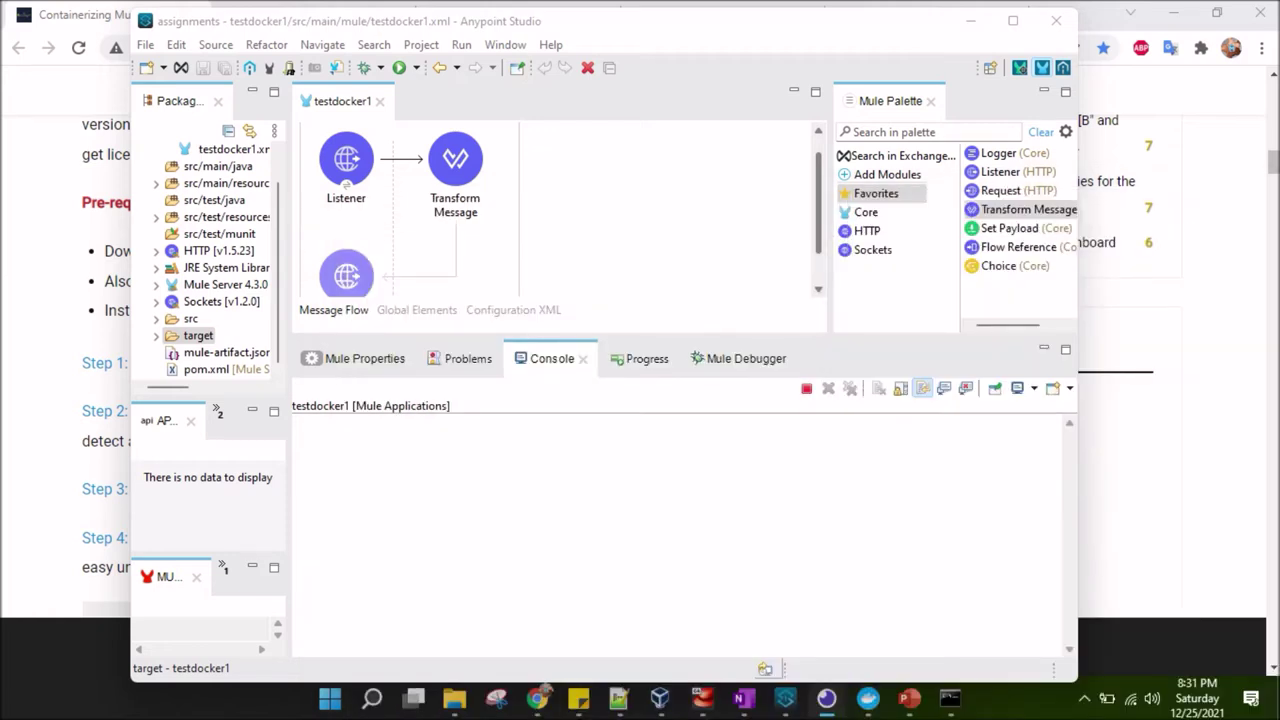
pyautogui.moveTo(454, 698)
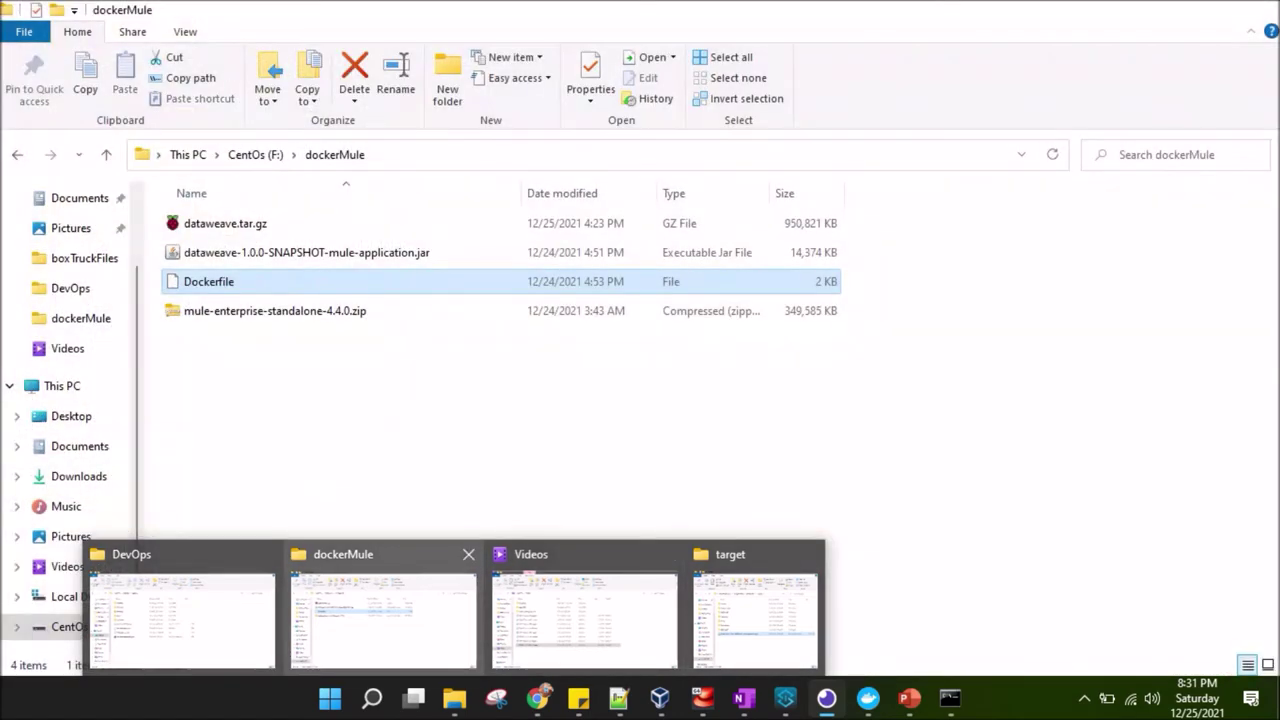
# Step: Make a new folder named dockerTest2 on the CentOs (F:) drive and open it
pyautogui.click(383, 615)
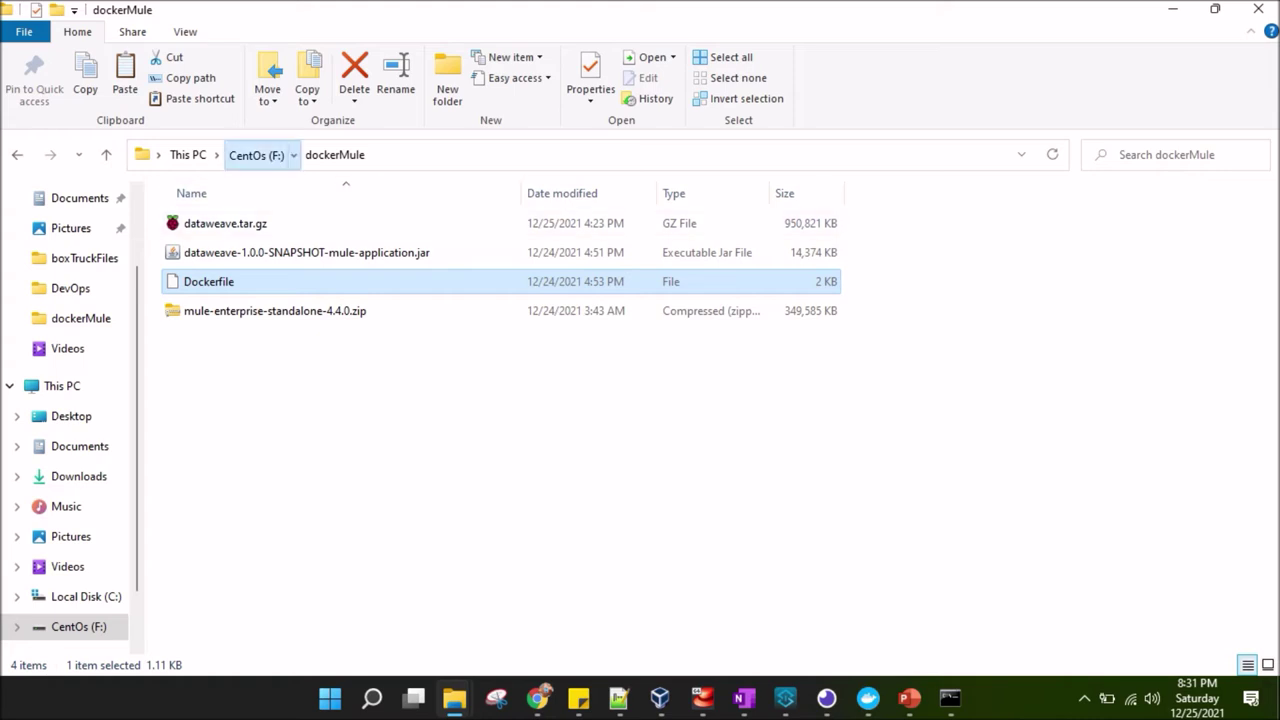
pyautogui.click(255, 154)
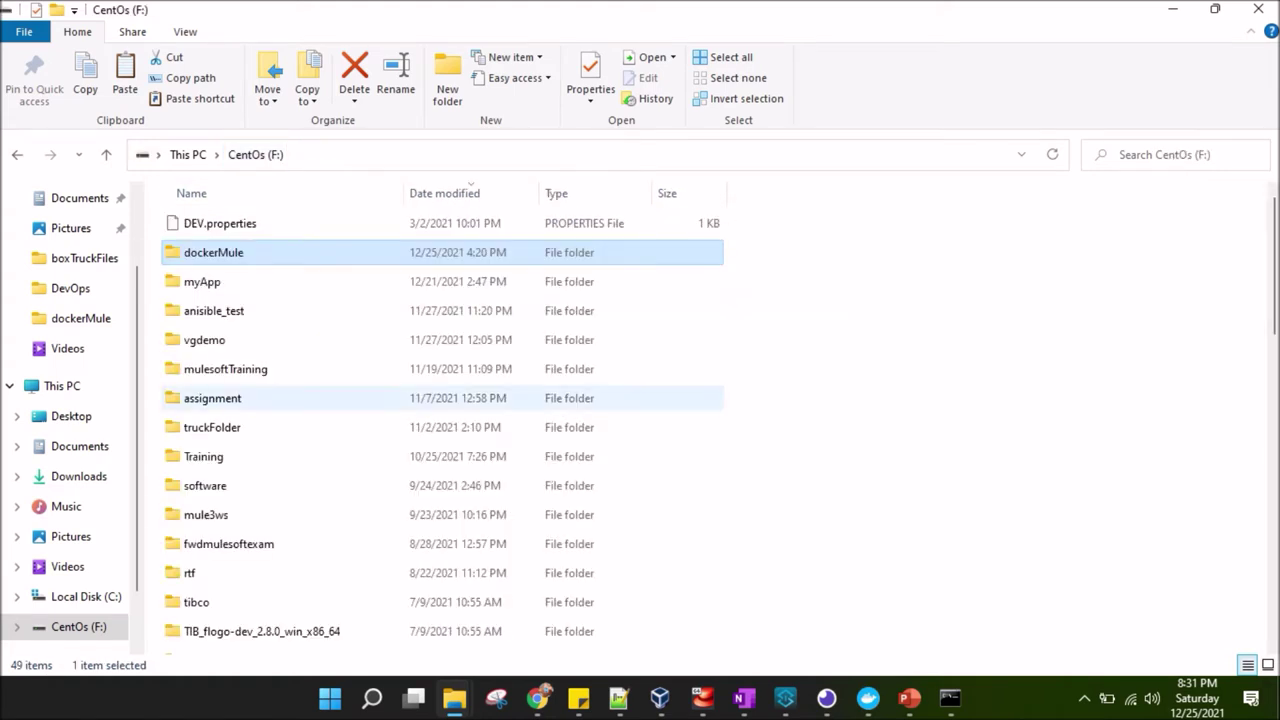
pyautogui.rightClick(824, 258)
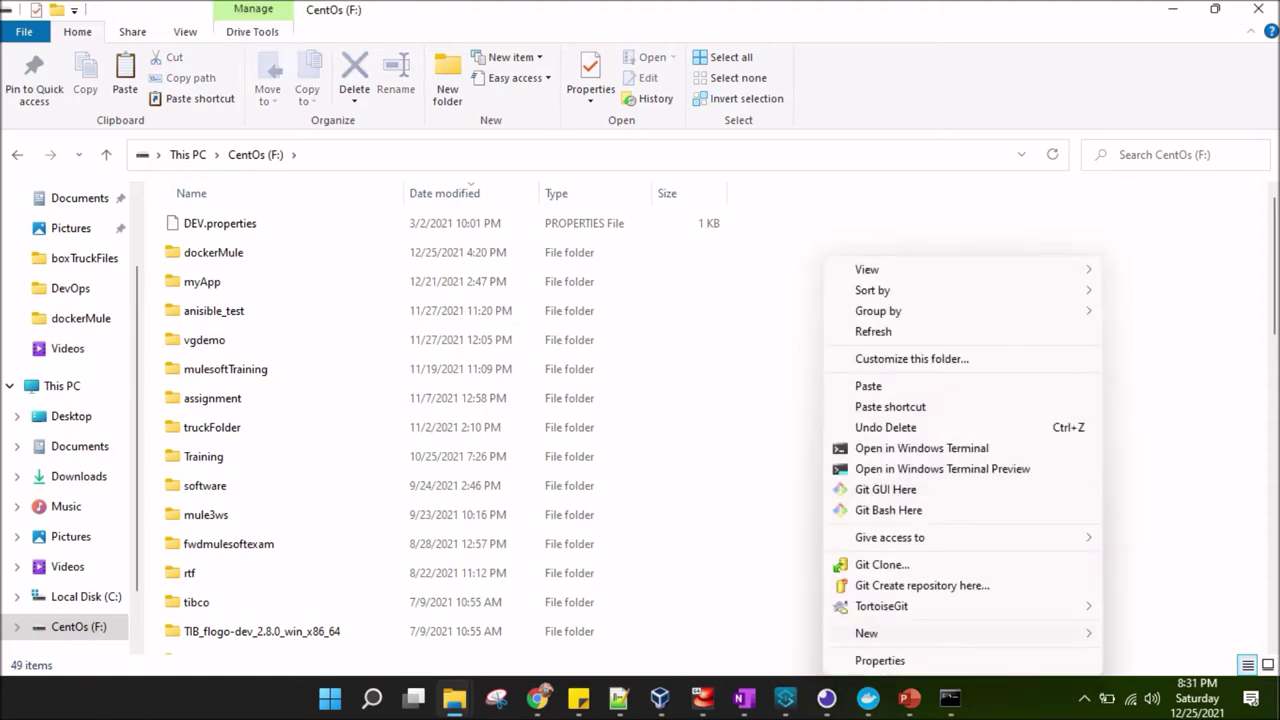
pyautogui.moveTo(880, 633)
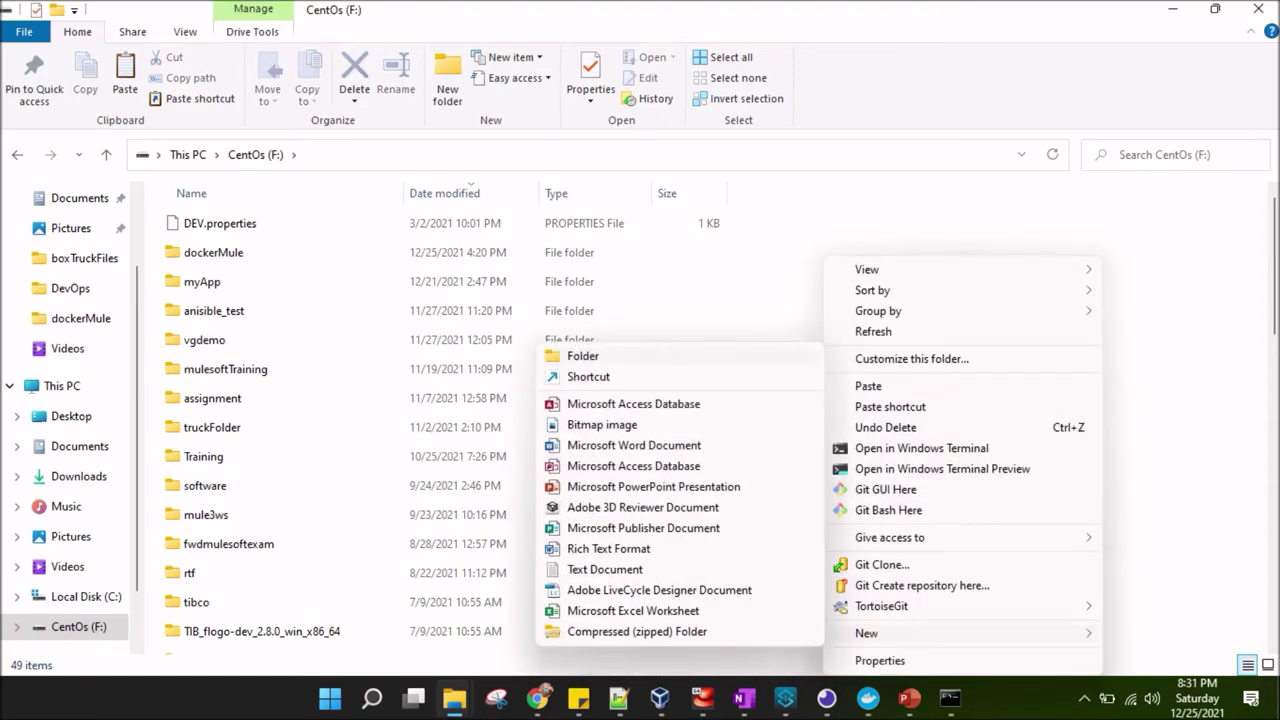
pyautogui.click(583, 356)
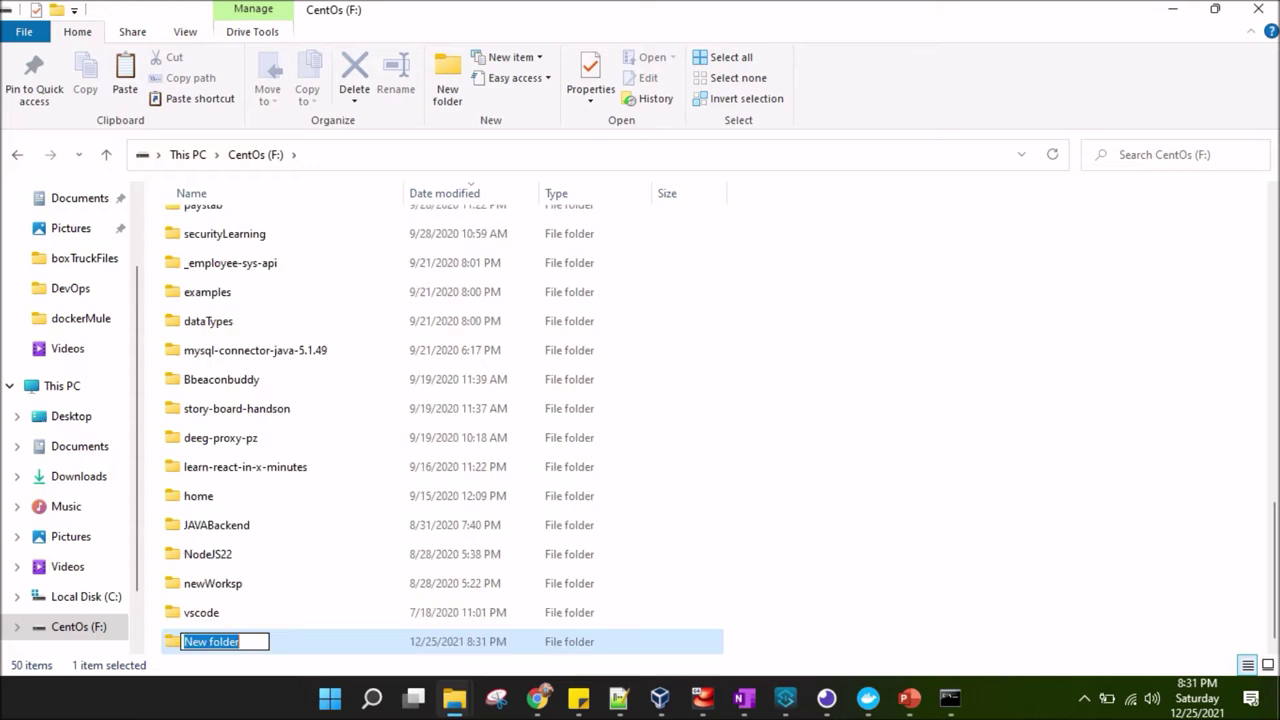
pyautogui.write('docker')
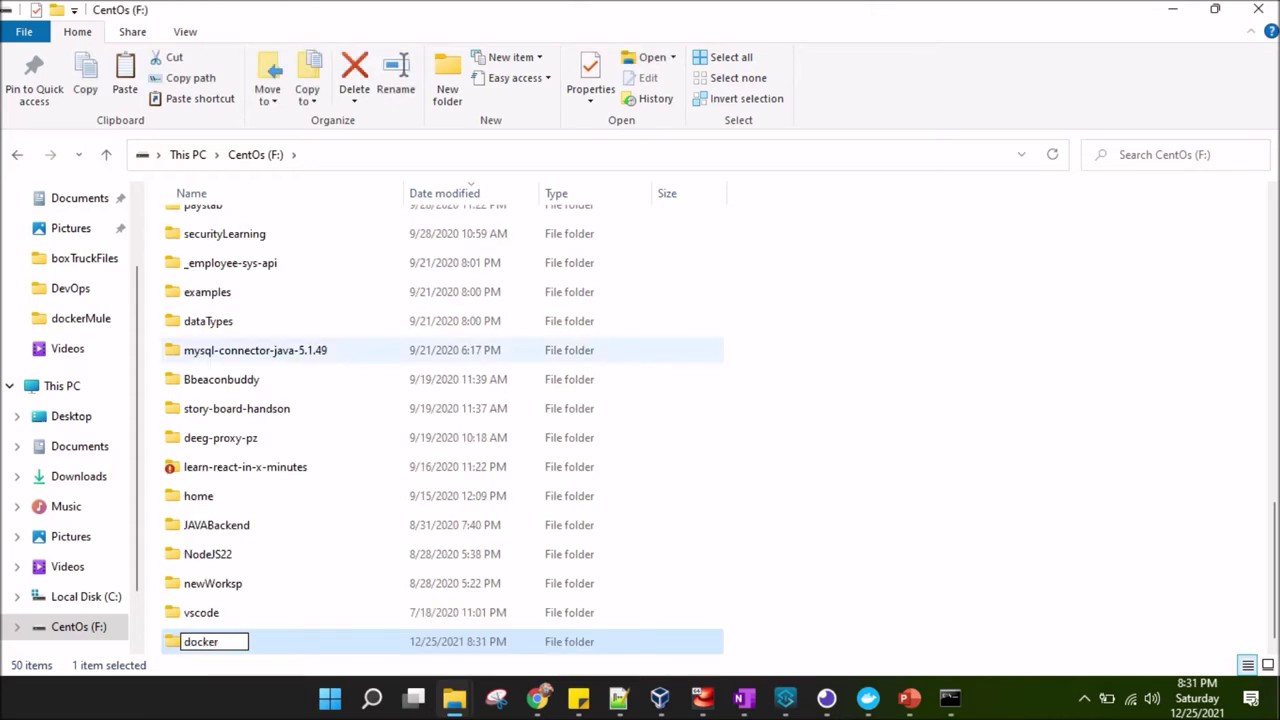
pyautogui.write('Test2')
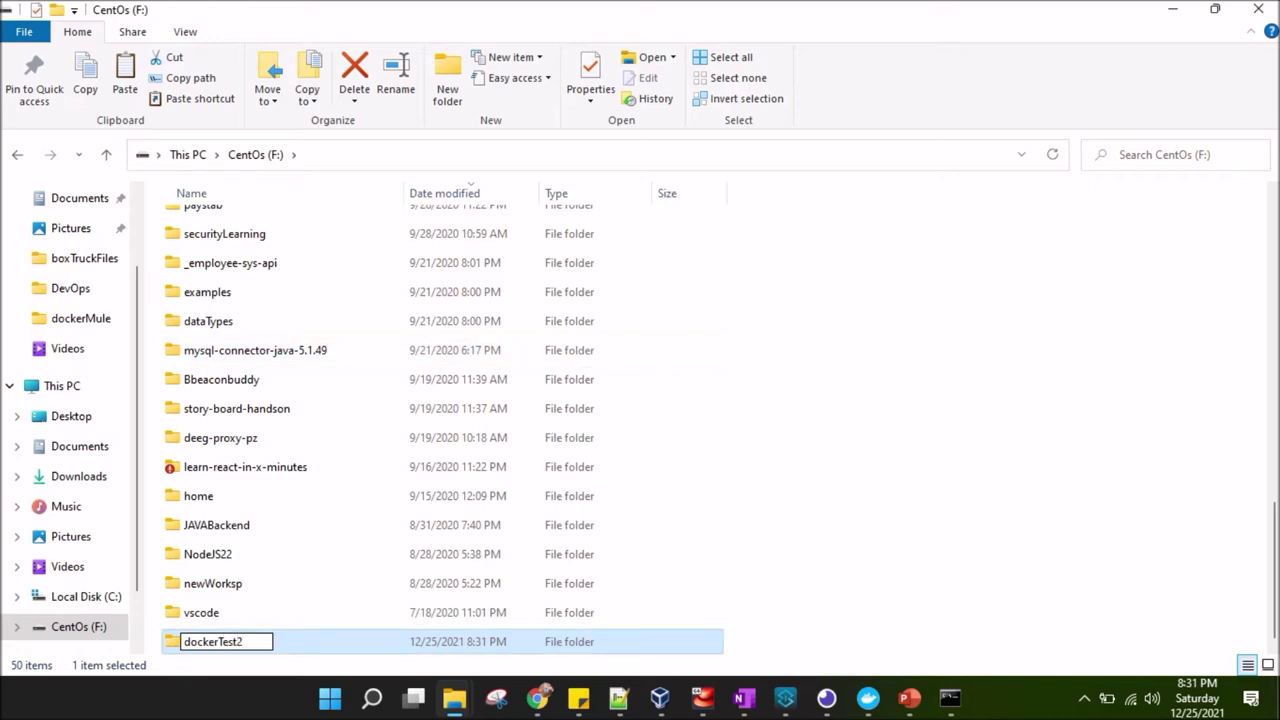
pyautogui.press('Escape')
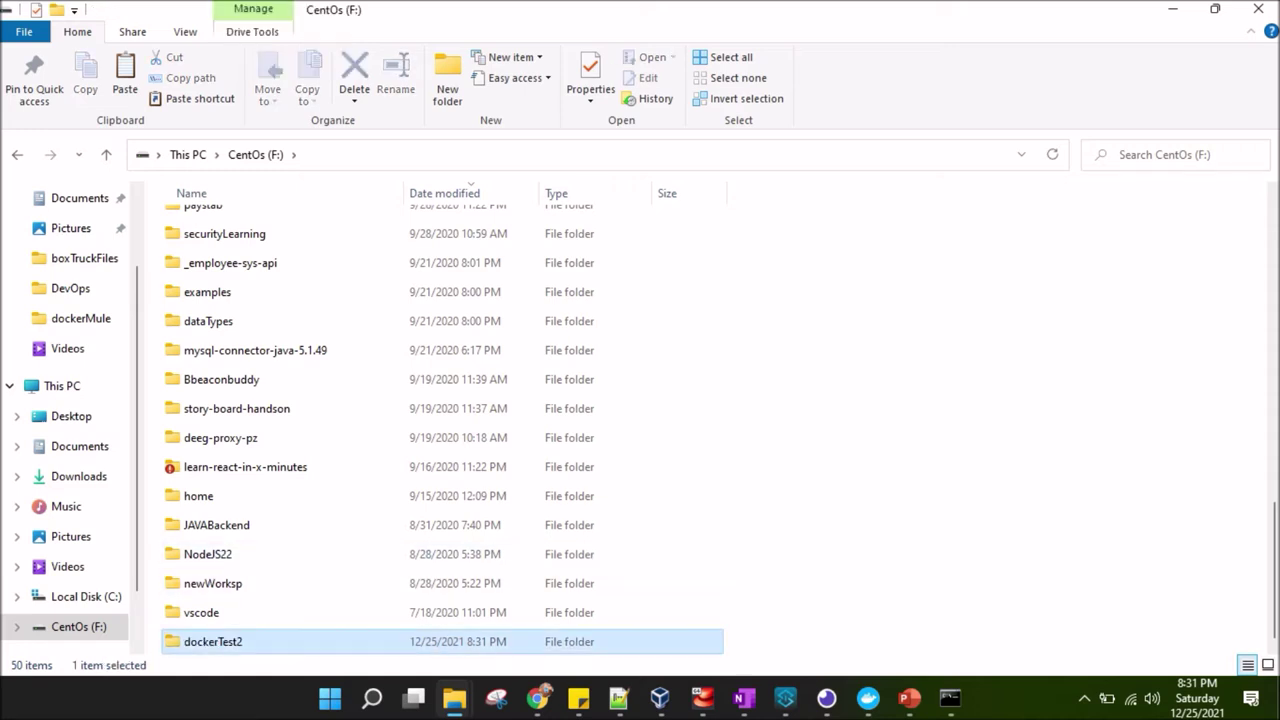
pyautogui.press('Return')
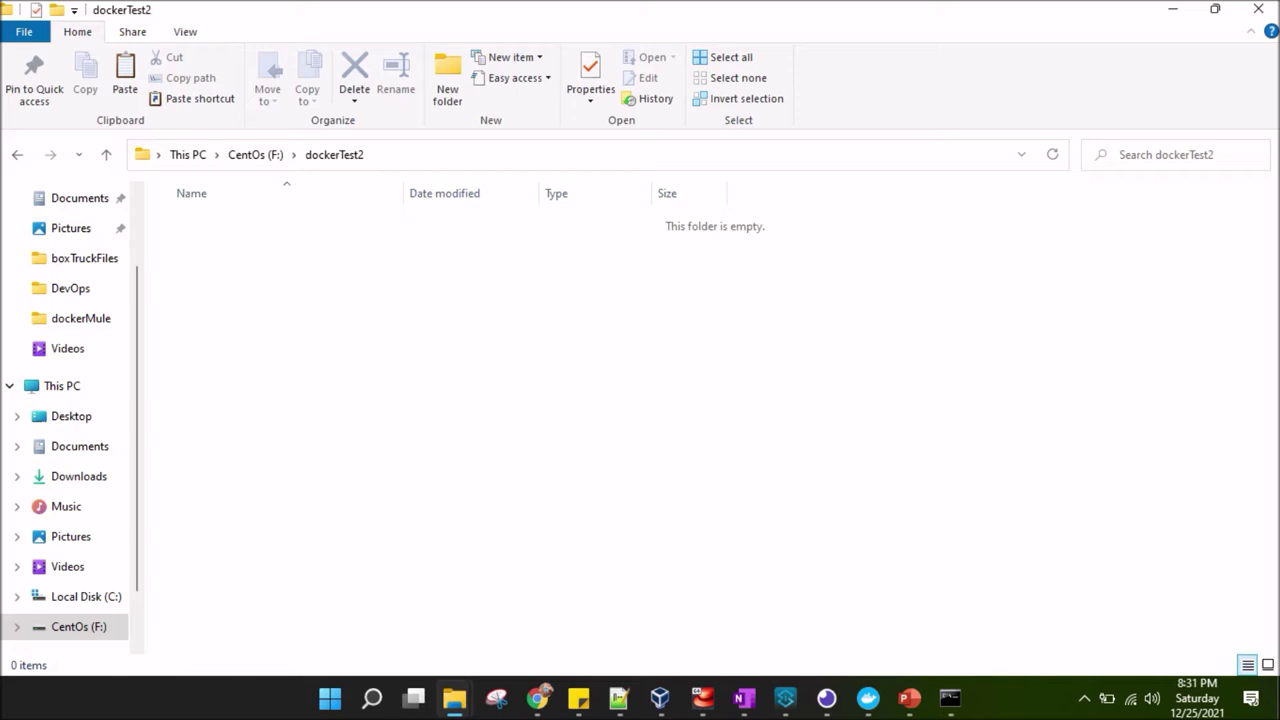
# Step: Paste the testdocker1 jar into dockerTest2 and widen the Name column to show its full name
pyautogui.hotkey('ctrl', 'v')
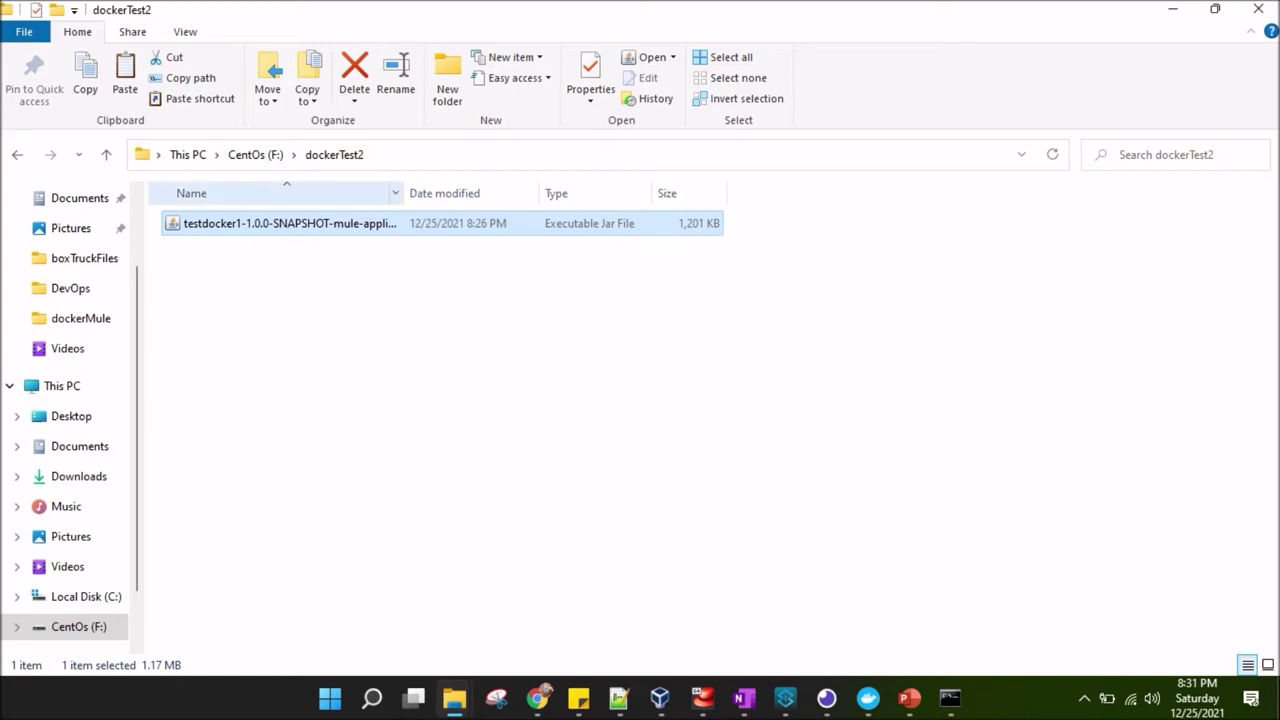
pyautogui.doubleClick(404, 193)
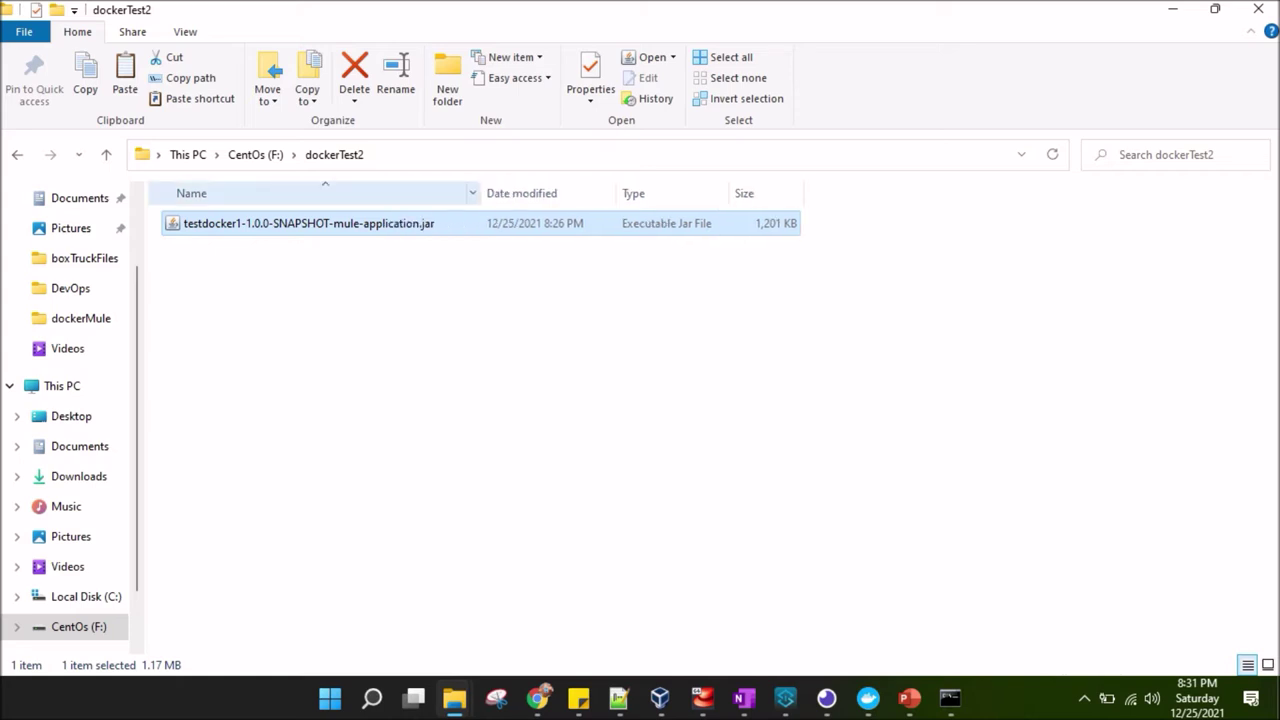
pyautogui.click(537, 697)
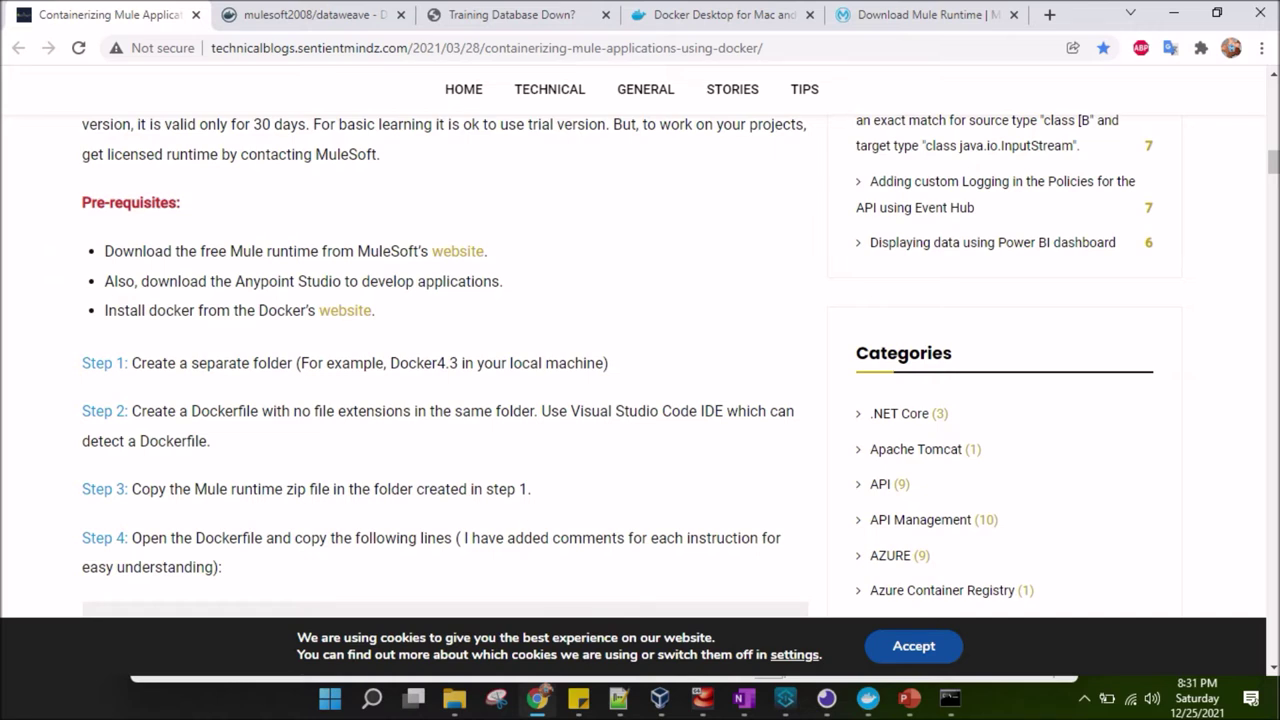
# Step: Terminate the running testdocker1 app and clear the console, terminated launches and Maven output
pyautogui.click(785, 698)
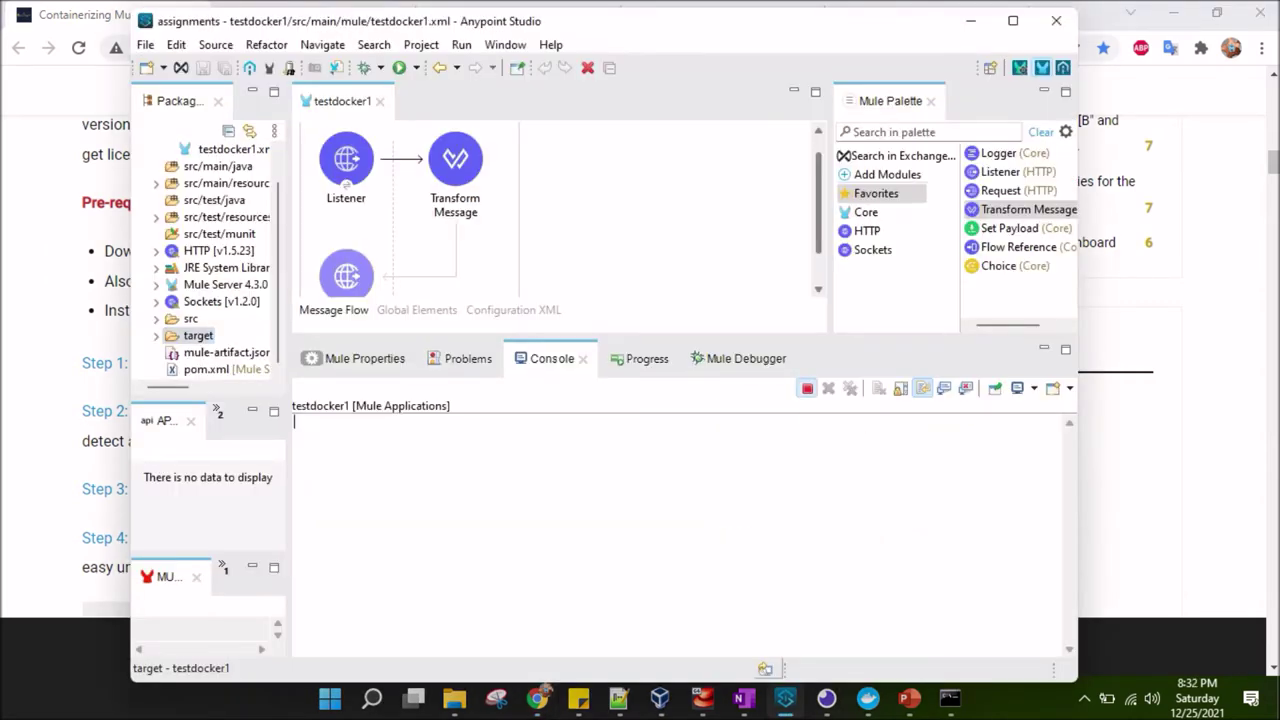
pyautogui.click(807, 388)
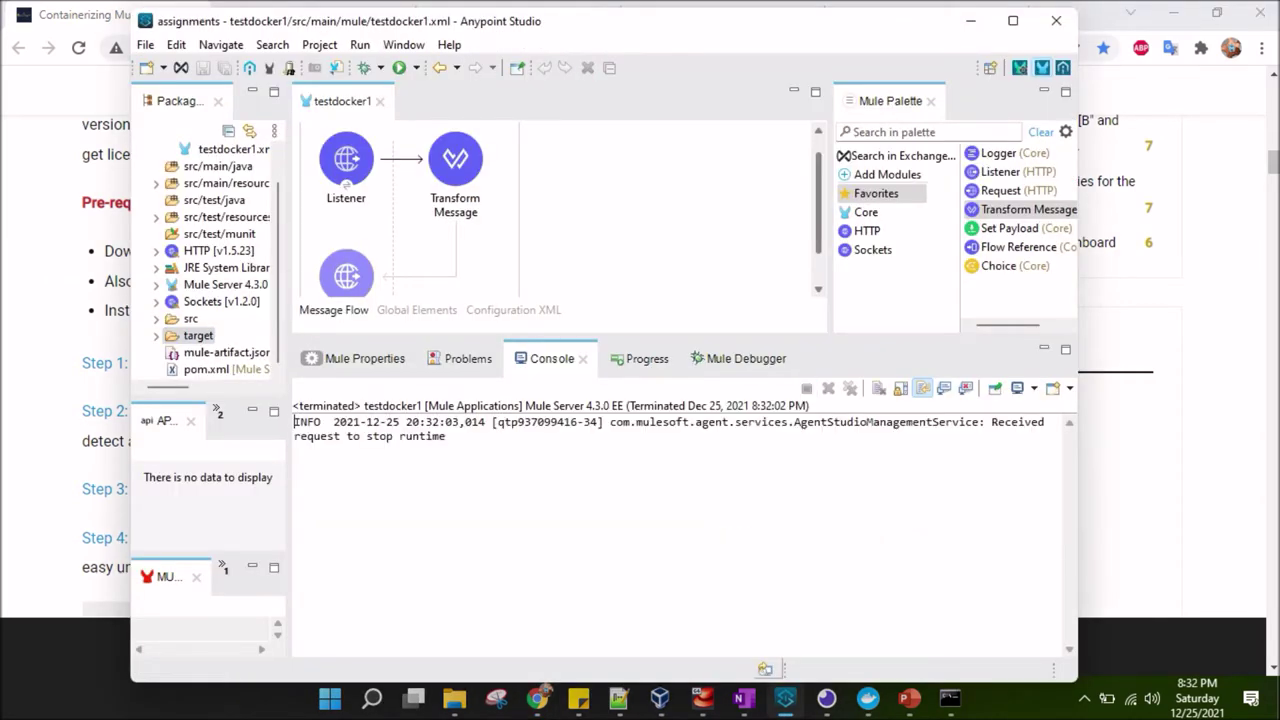
pyautogui.click(878, 388)
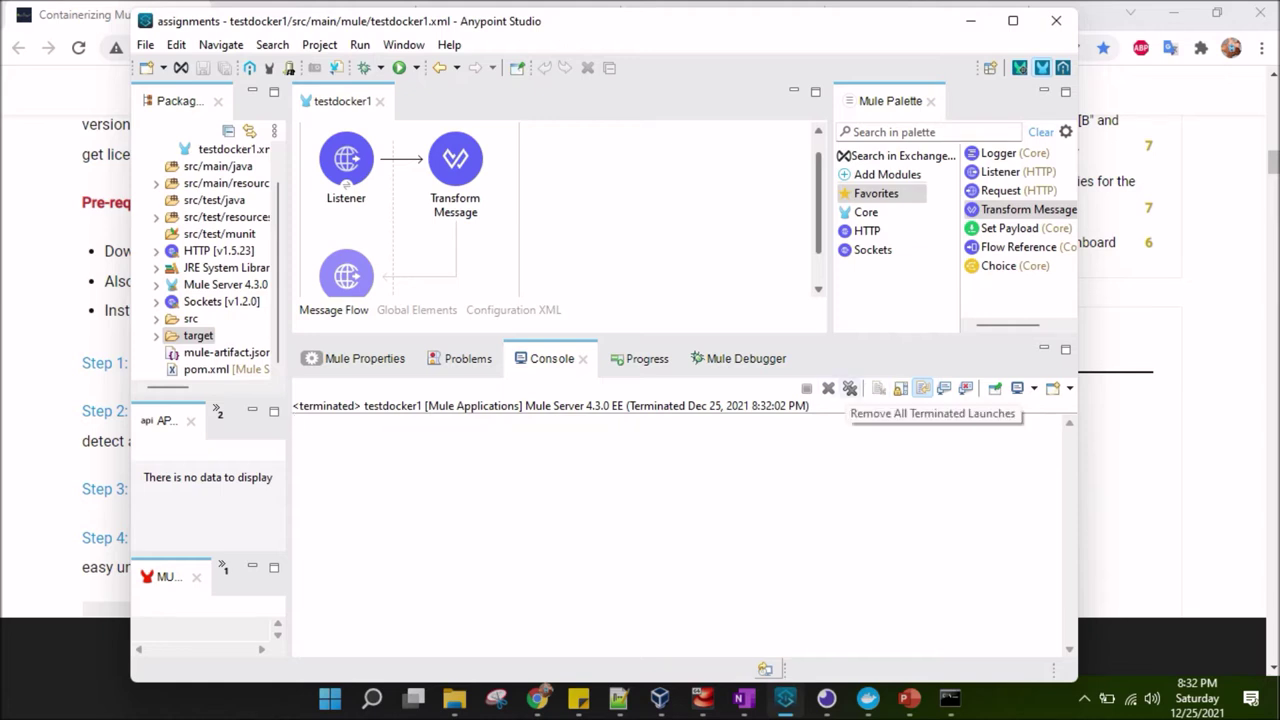
pyautogui.click(850, 388)
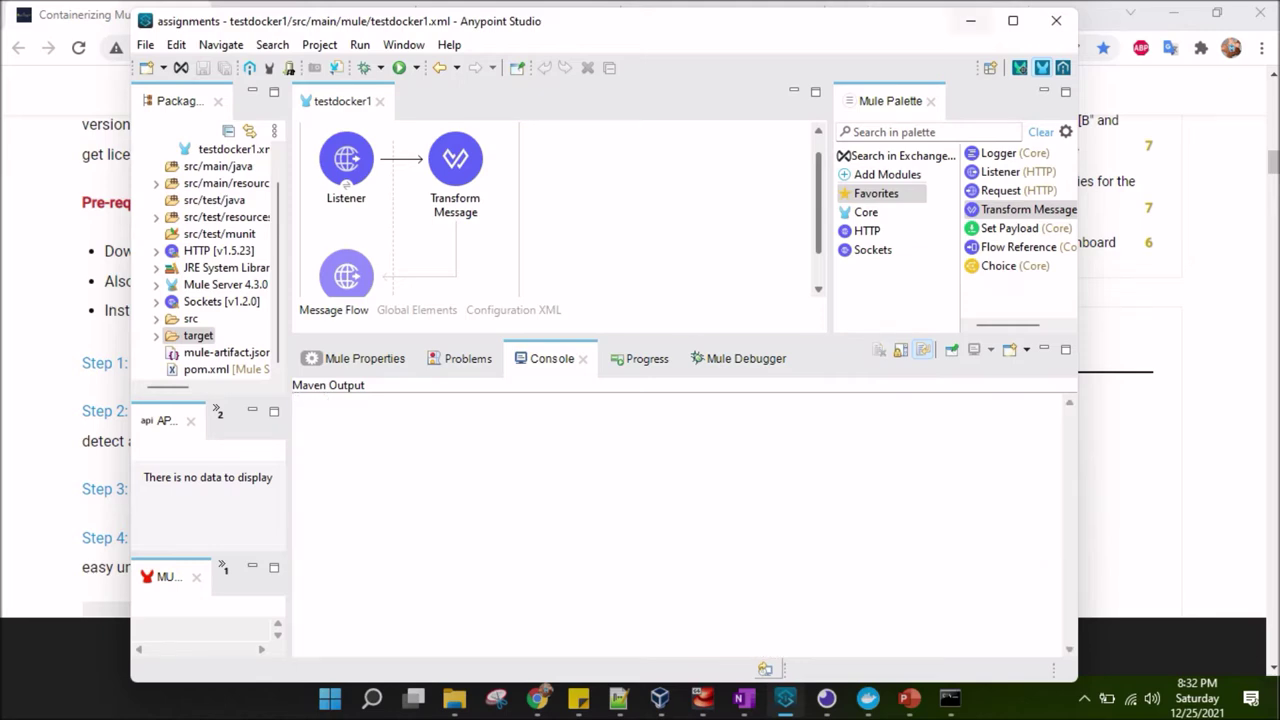
pyautogui.click(538, 697)
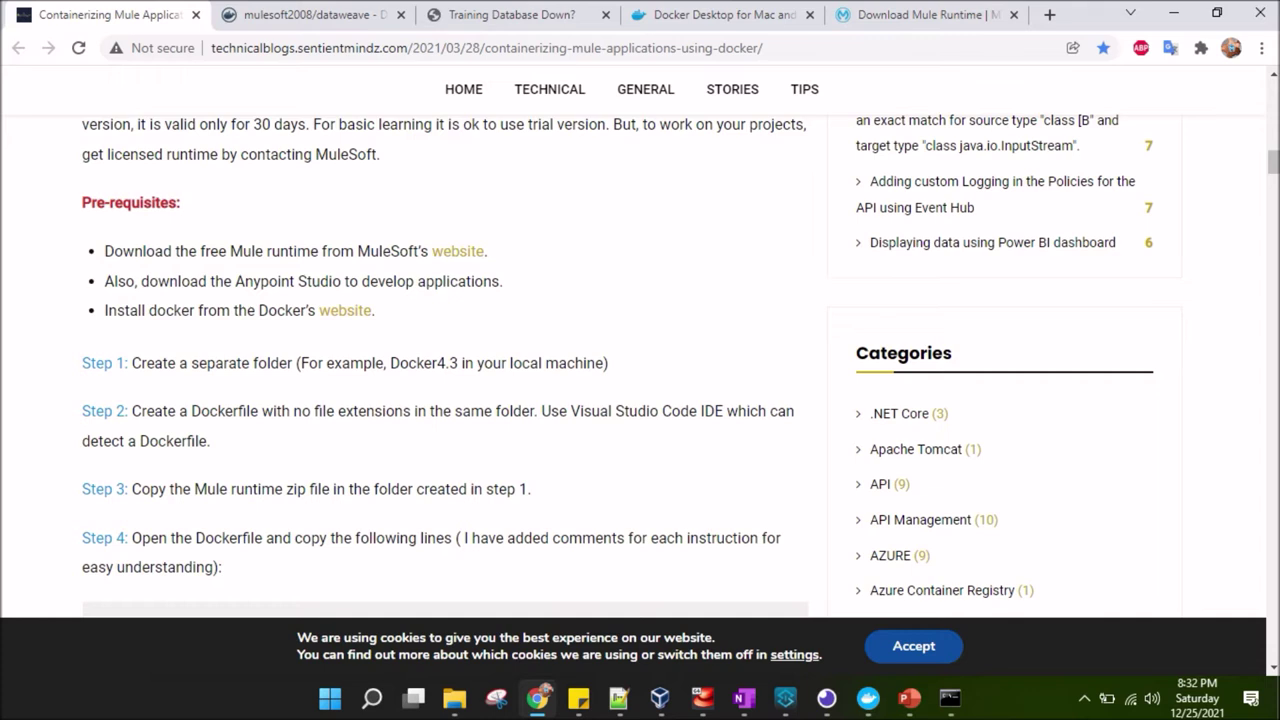
pyautogui.moveTo(141, 363); pyautogui.dragTo(279, 363)
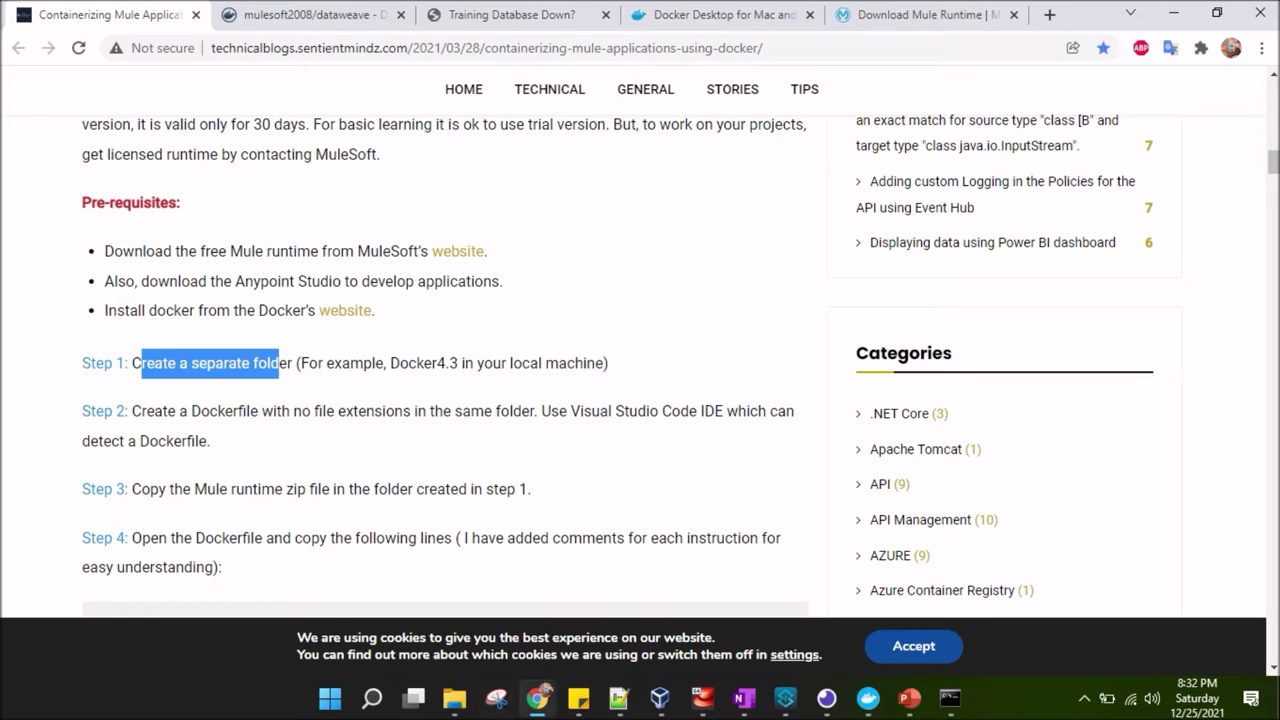
# Step: Bring the DevOps folder window in File Explorer to the front
pyautogui.moveTo(454, 698)
pyautogui.moveTo(585, 615)
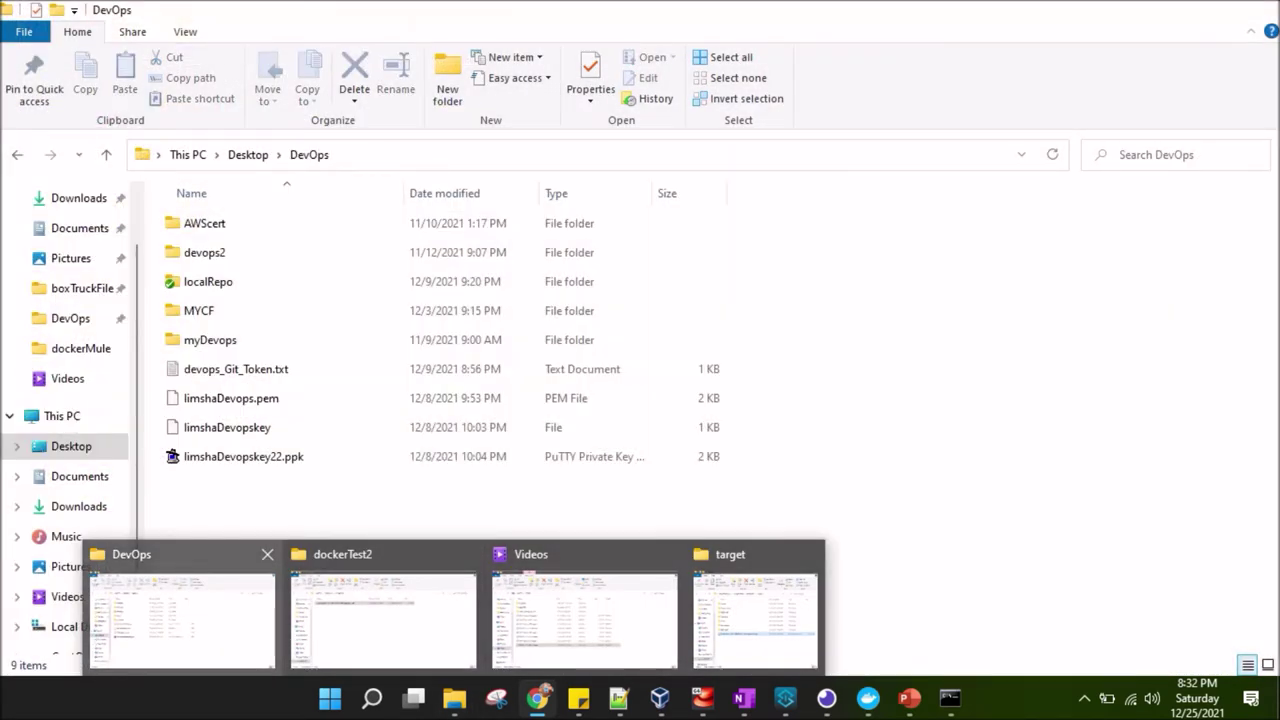
pyautogui.click(182, 620)
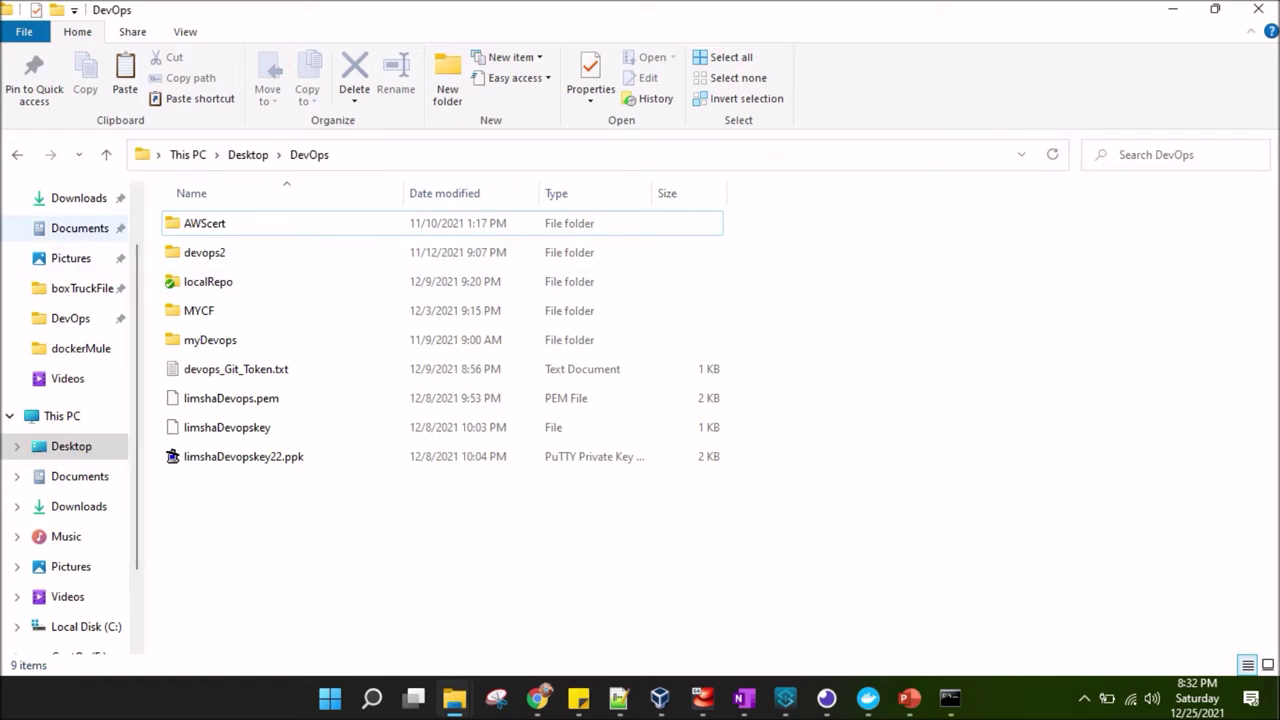
# Step: Copy the mule-ee-distribution Mule 4.4.0 runtime zip from the Downloads folder
pyautogui.click(79, 198)
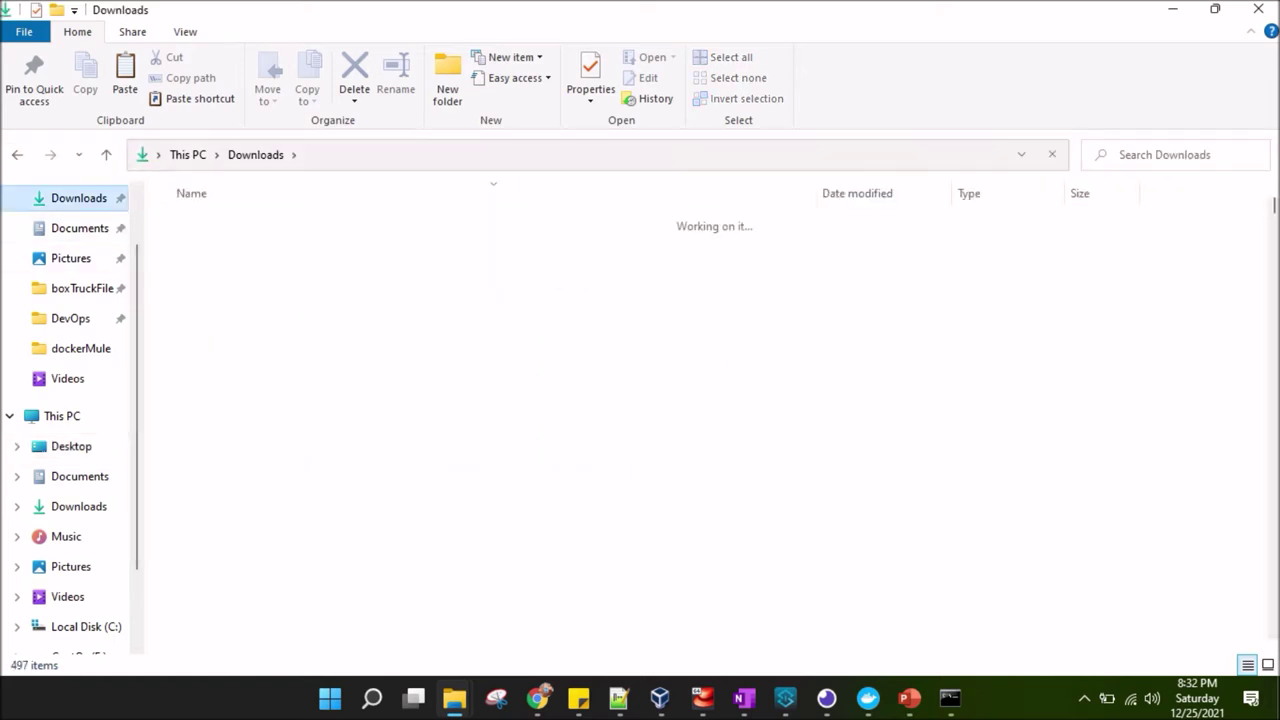
pyautogui.click(295, 279)
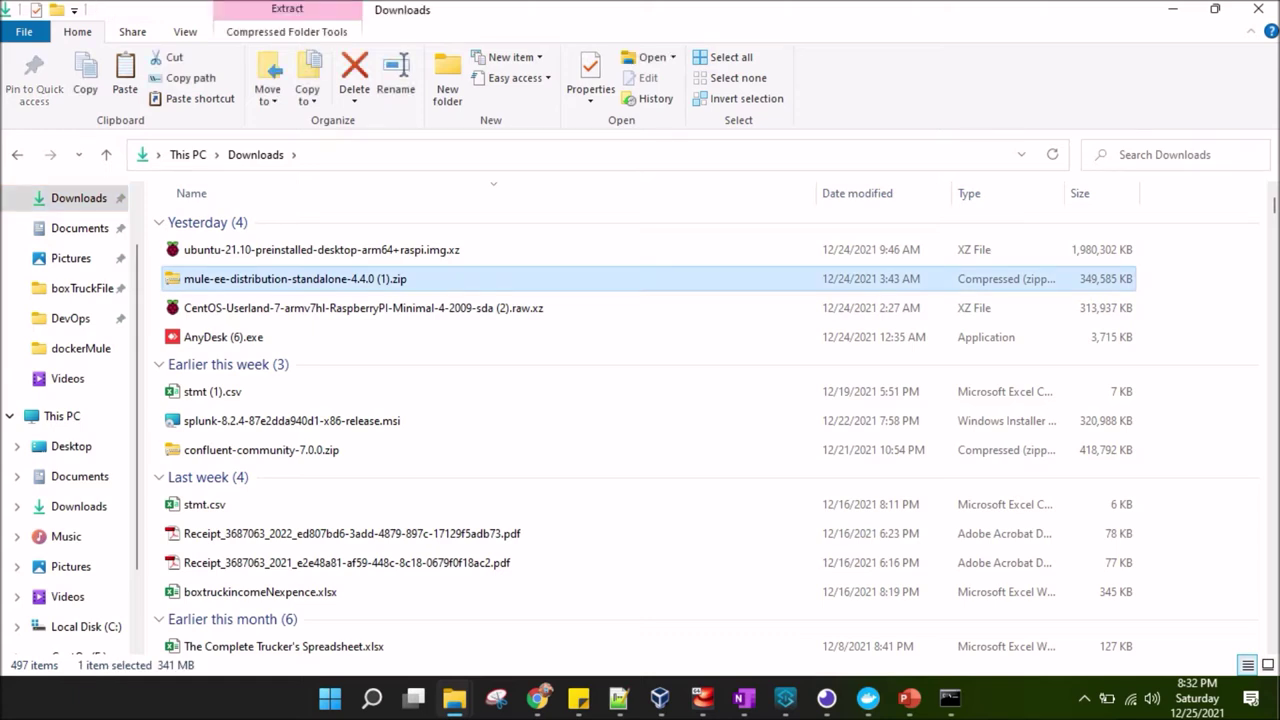
pyautogui.rightClick(292, 279)
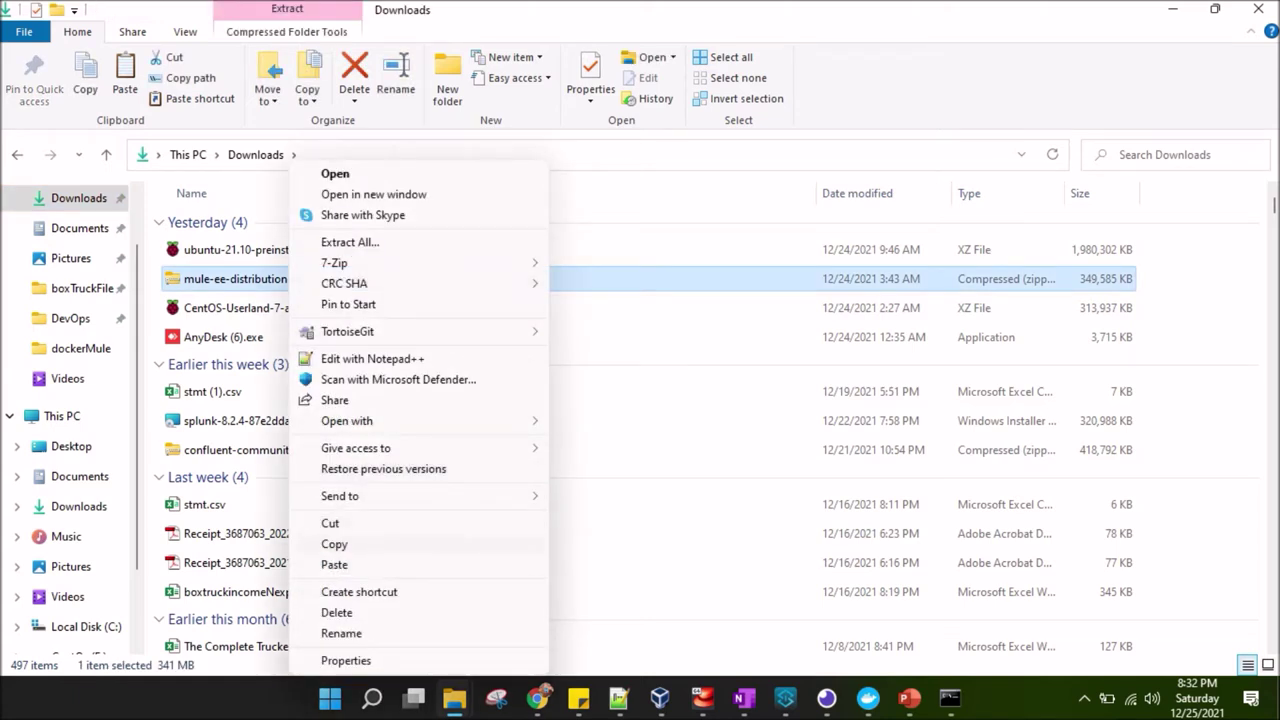
pyautogui.click(334, 544)
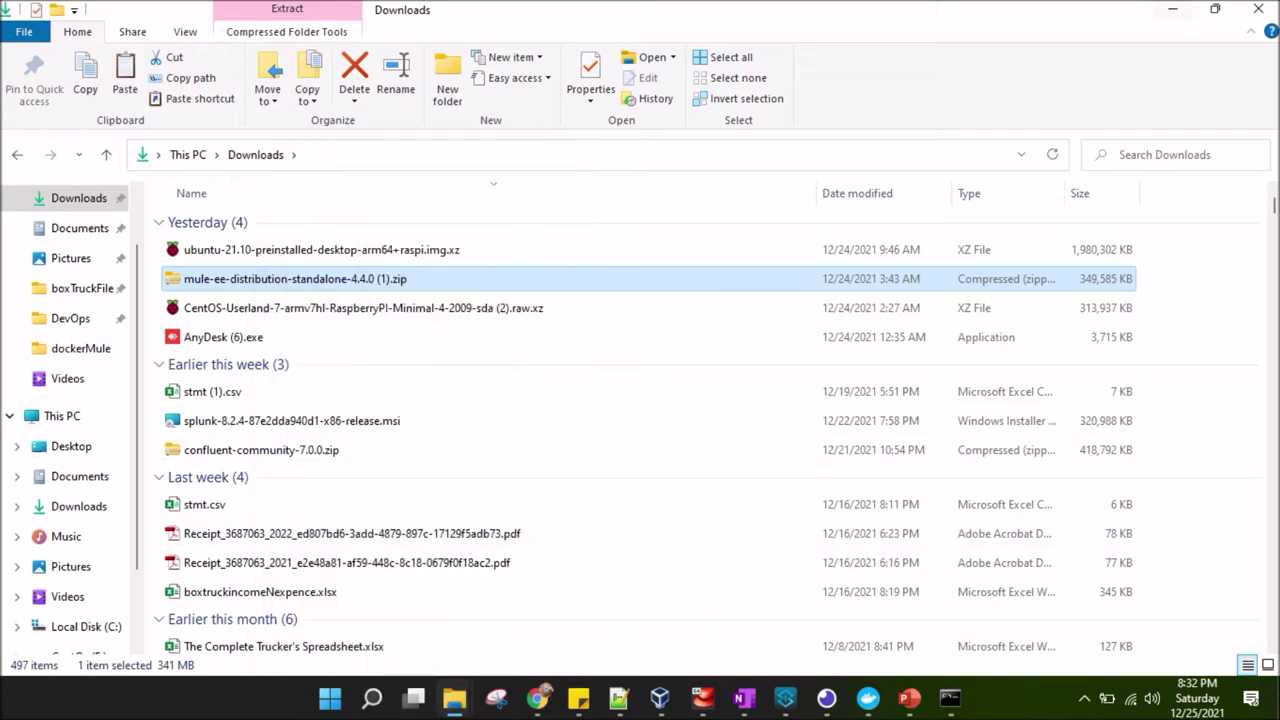
pyautogui.hotkey('alt', 'Tab')
pyautogui.moveTo(454, 697)
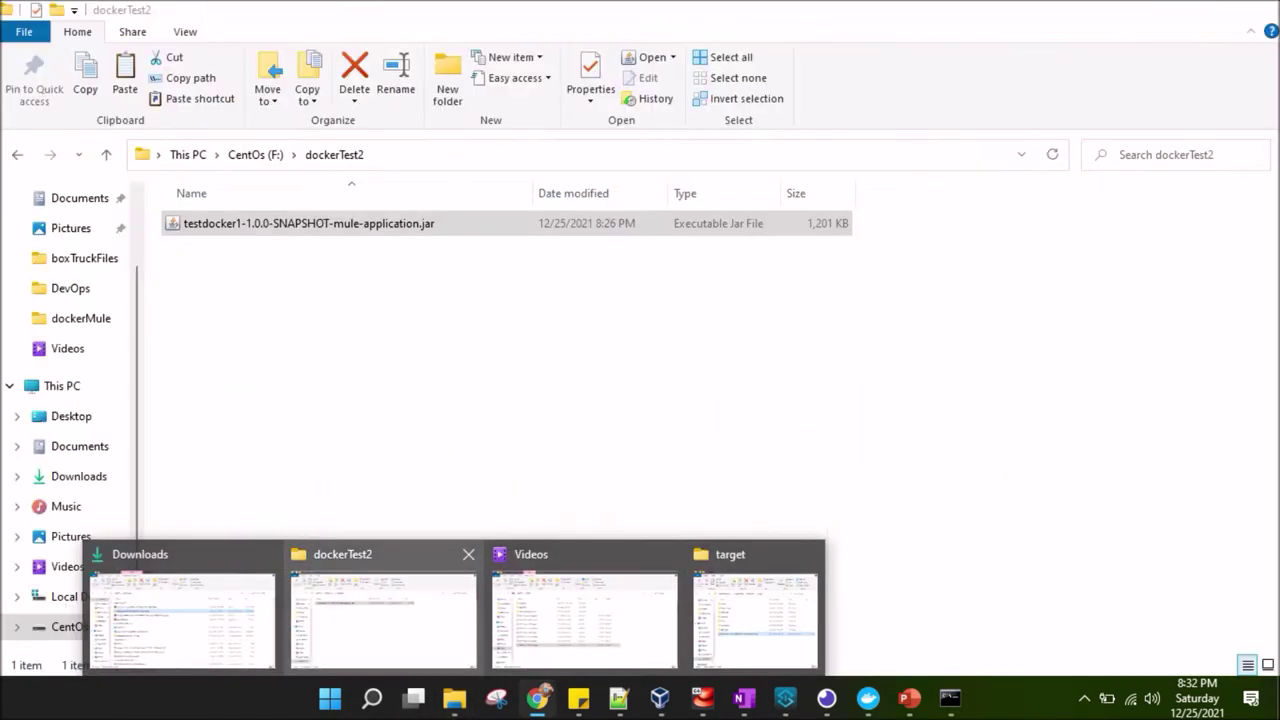
# Step: Paste the Mule zip into dockerTest2 and rename it mule-ee-distribution-standalone-4.4.0.zip
pyautogui.click(383, 615)
pyautogui.hotkey('ctrl', 'space')
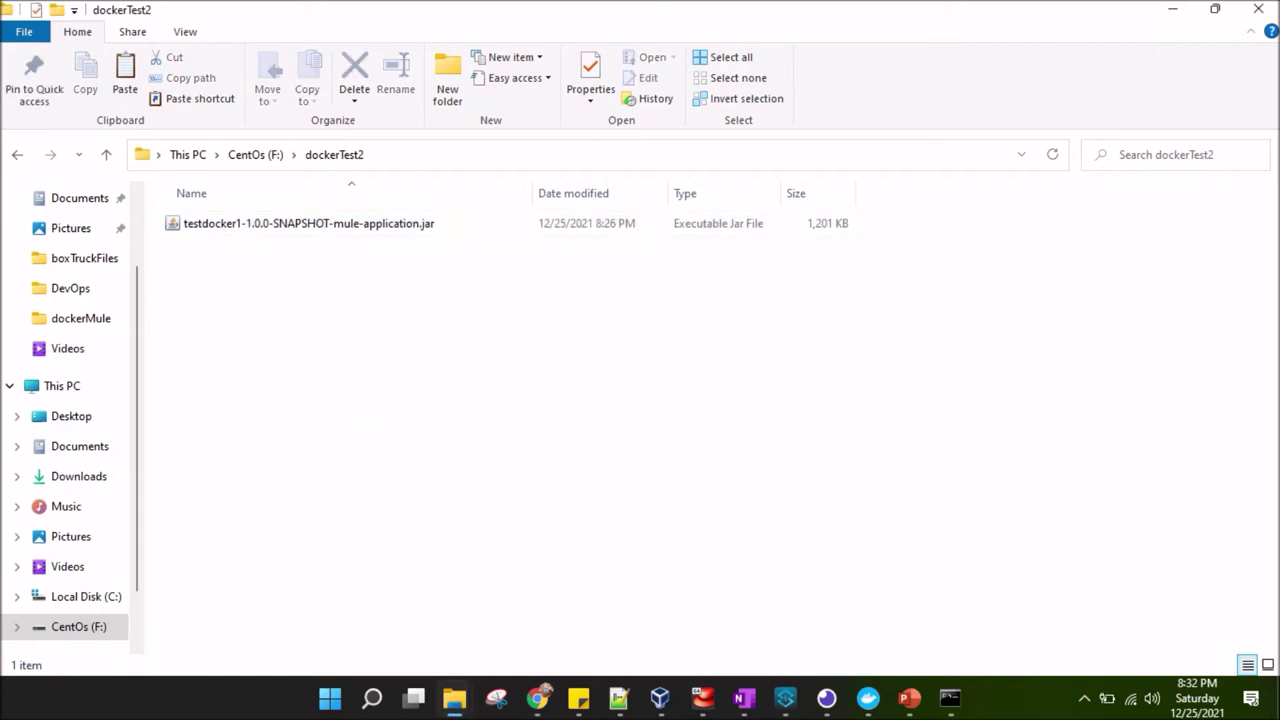
pyautogui.hotkey('ctrl', 'v')
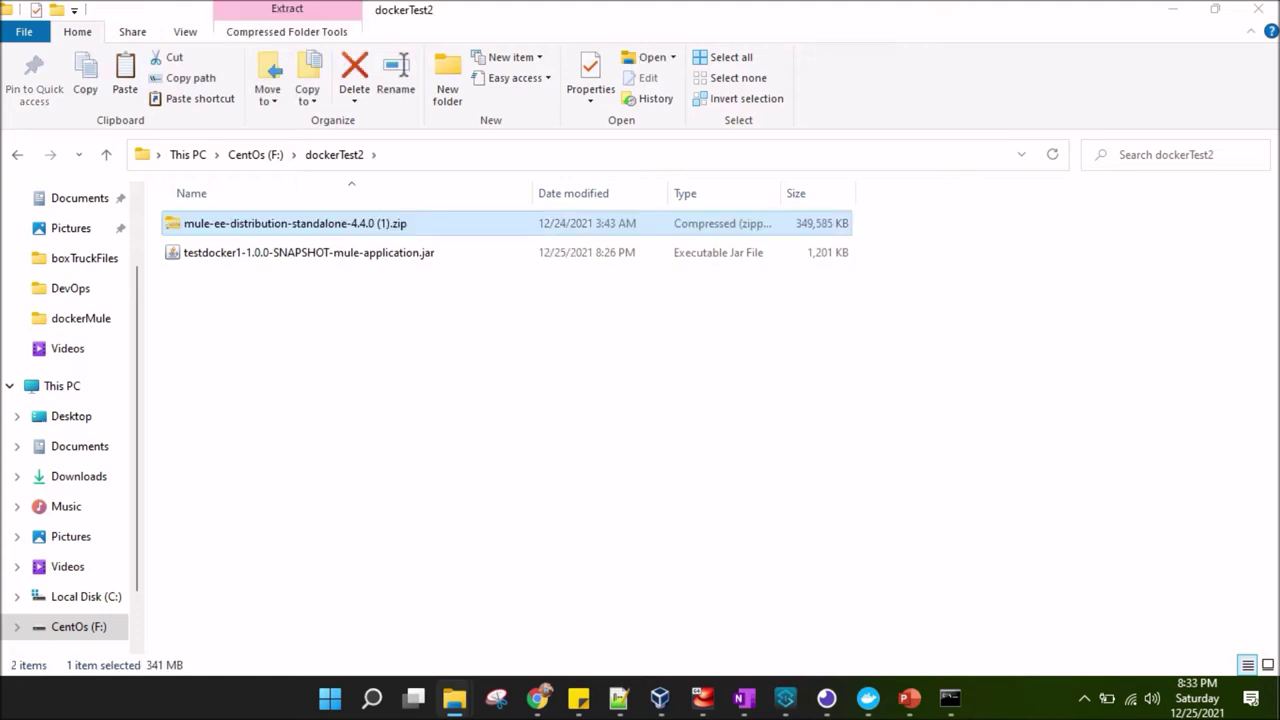
pyautogui.press('F2')
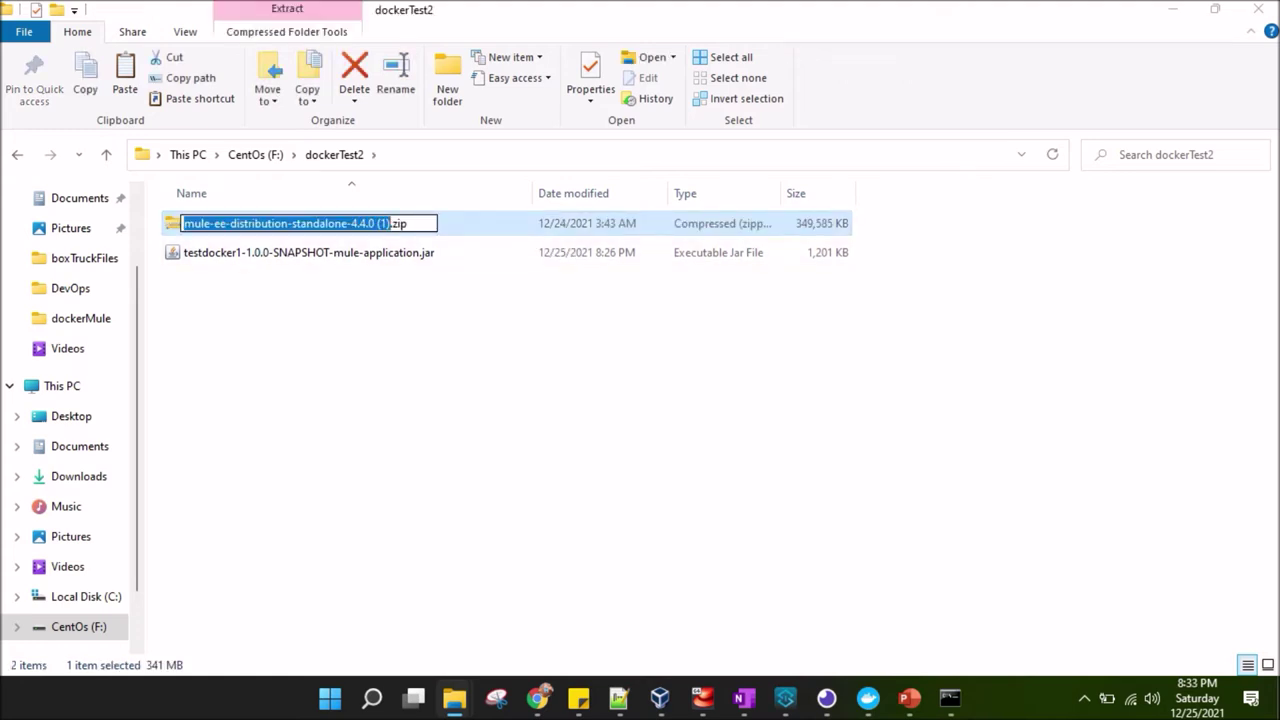
pyautogui.press('Right')
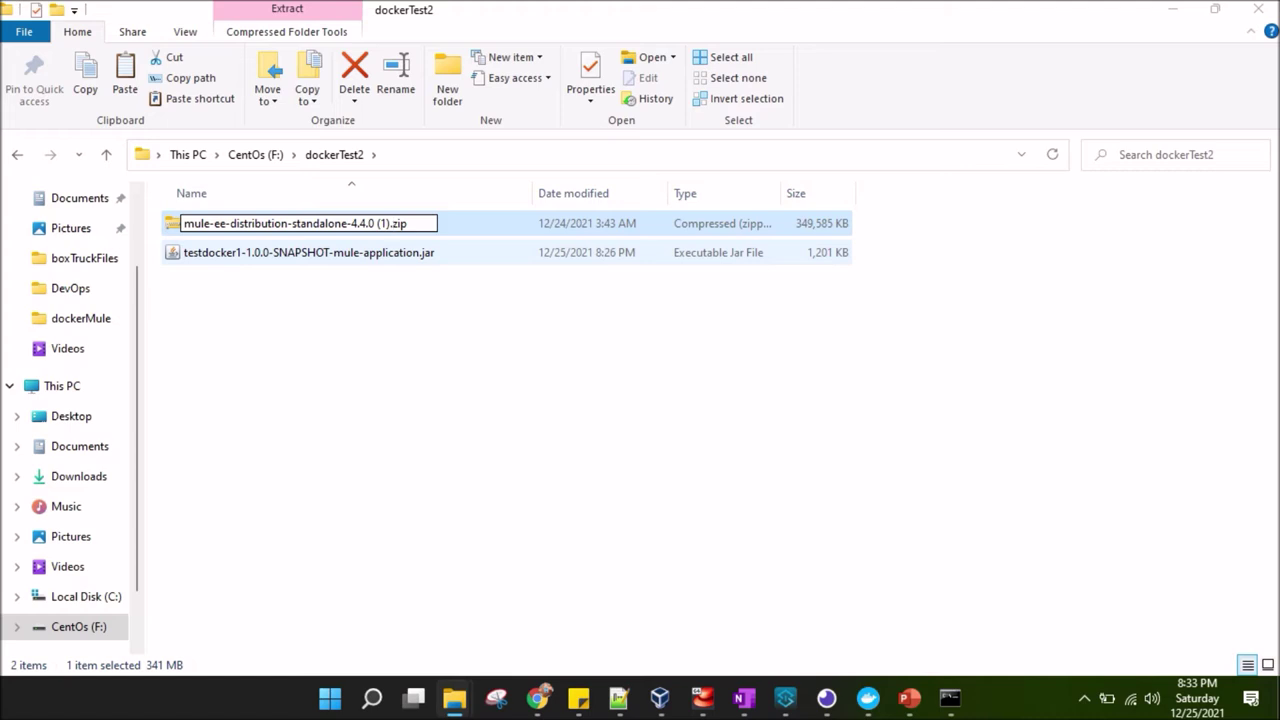
pyautogui.press('BackSpace')
pyautogui.press('BackSpace')
pyautogui.press('BackSpace')
pyautogui.press('BackSpace')
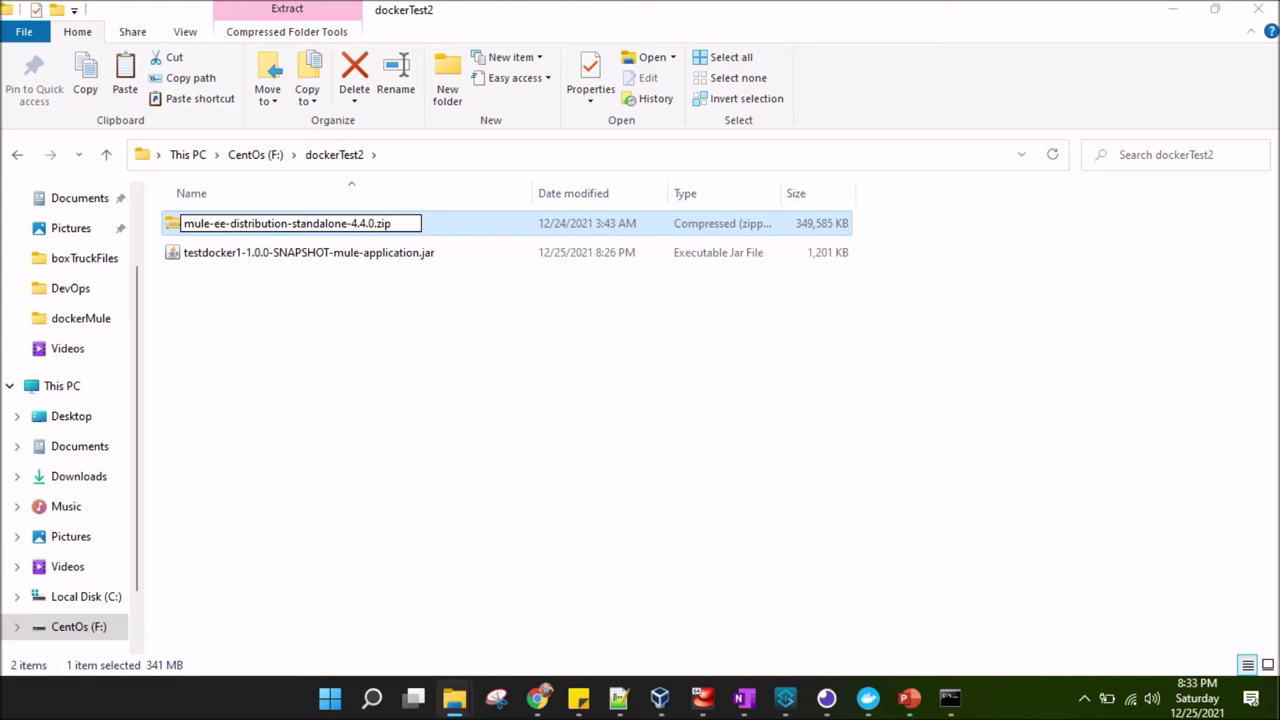
pyautogui.press('Return')
pyautogui.hotkey('ctrl', 'space')
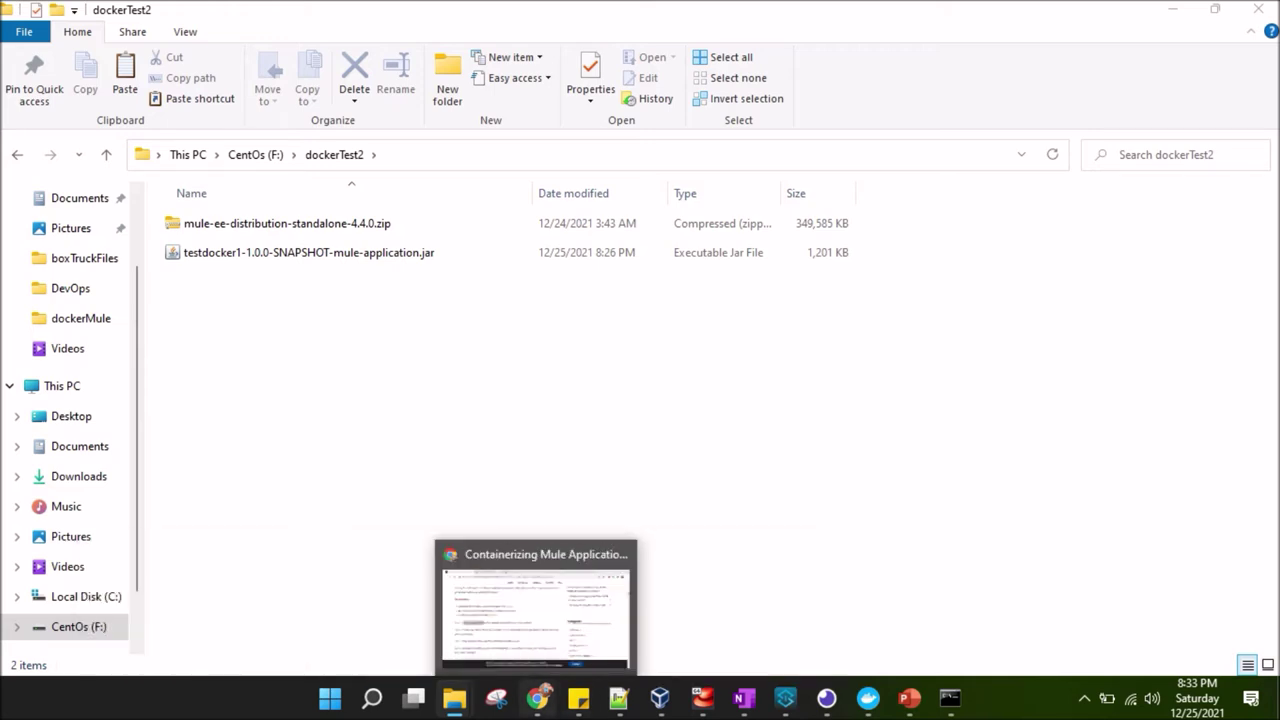
pyautogui.click(537, 697)
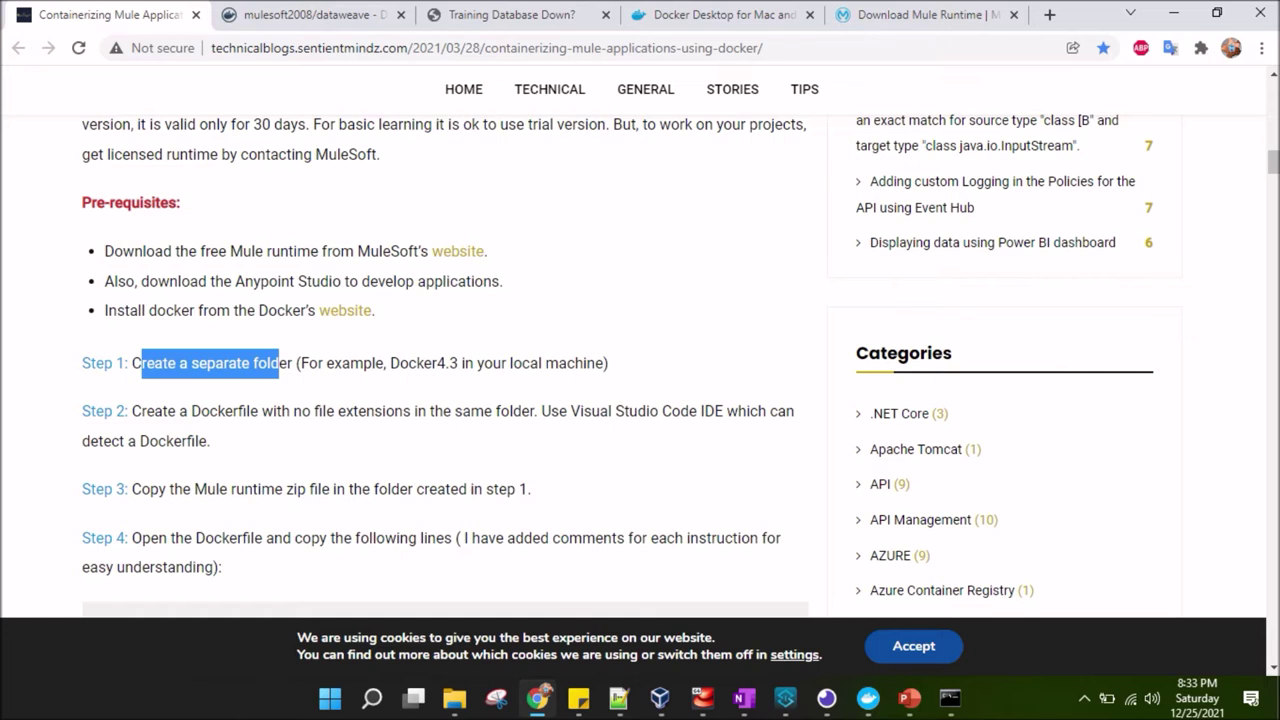
# Step: Highlight the article's Step 2 'Dockerfile' mention and Step 3 note about the zip
pyautogui.moveTo(200, 411); pyautogui.dragTo(258, 411)
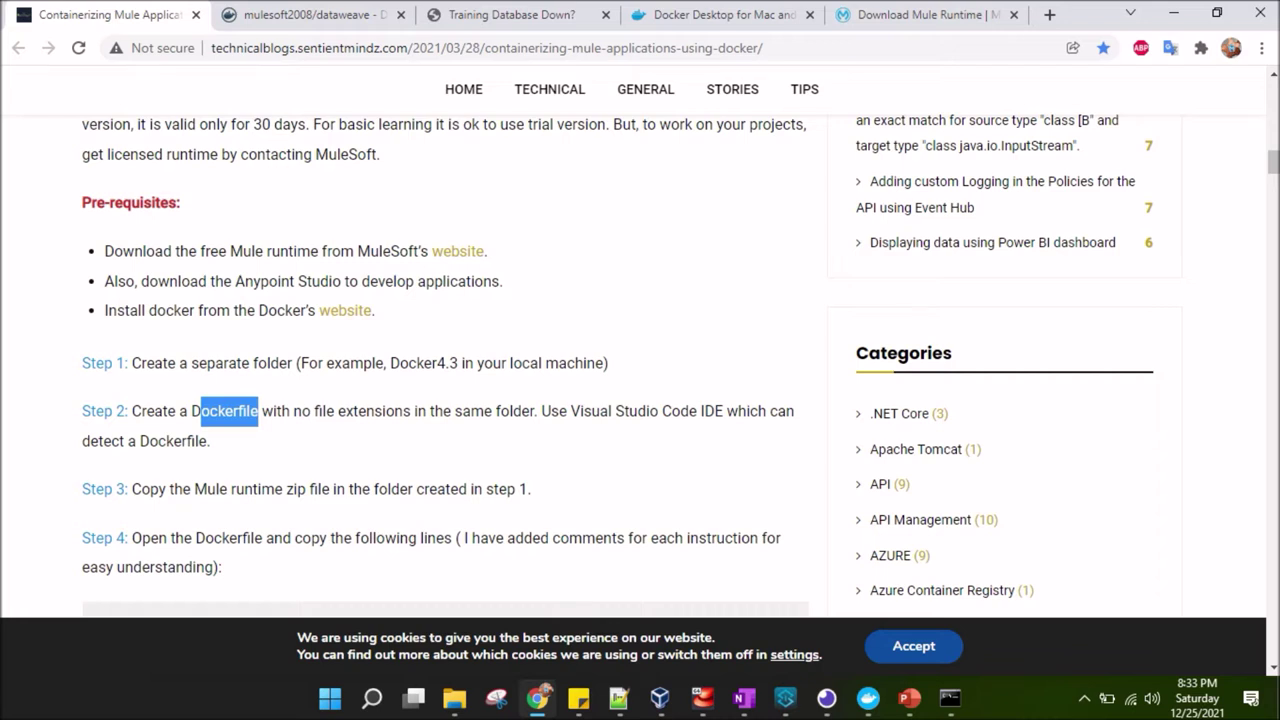
pyautogui.moveTo(168, 489); pyautogui.dragTo(305, 489)
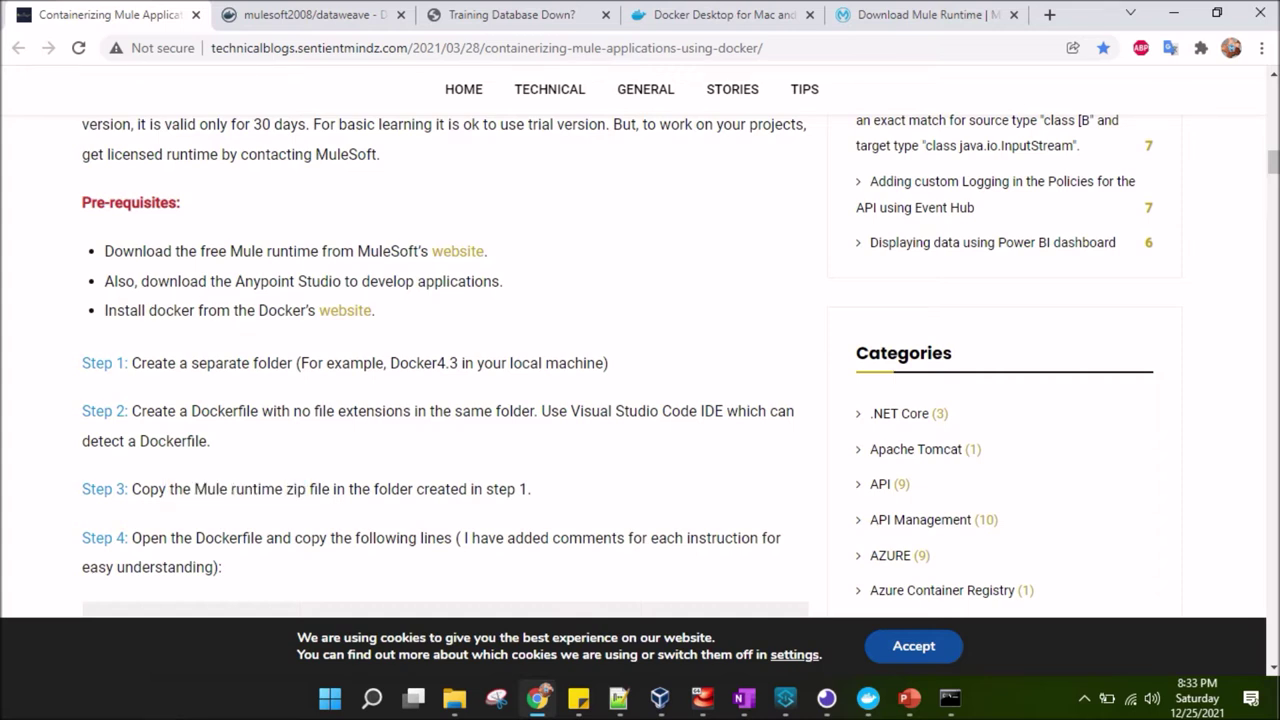
pyautogui.scroll(-3, 445, 360)
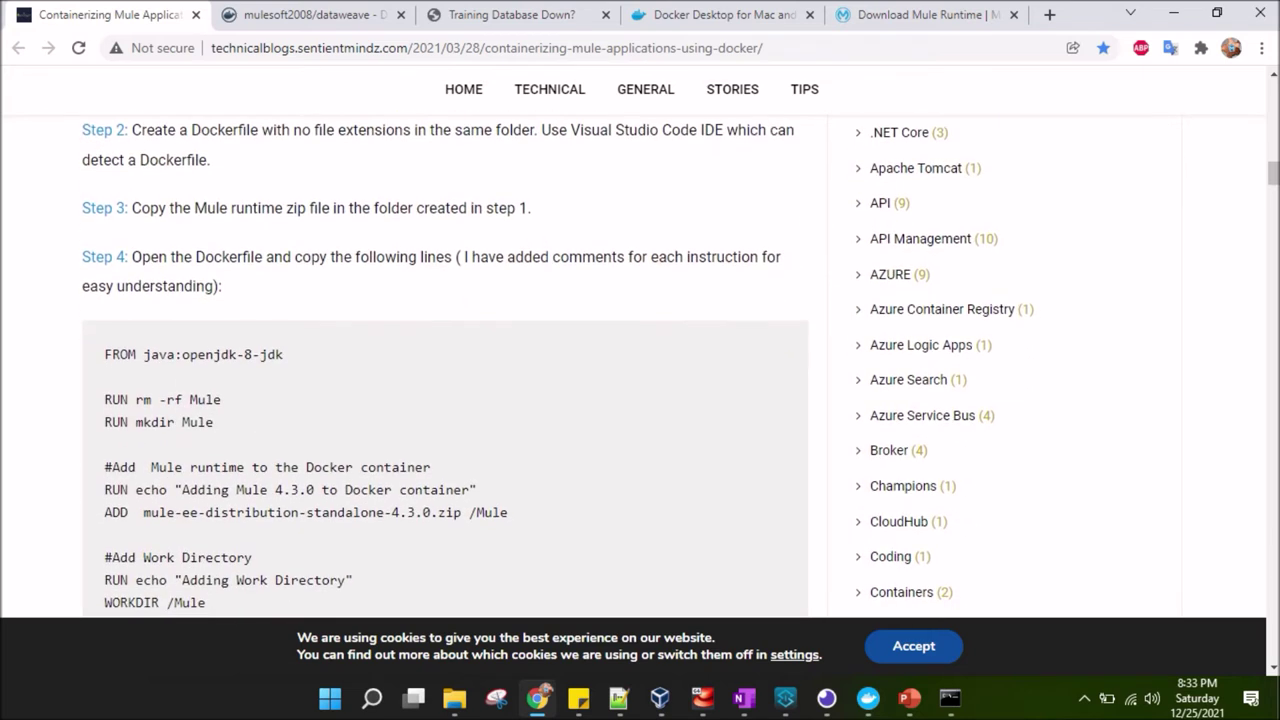
pyautogui.scroll(1, 445, 360)
pyautogui.moveTo(191, 223); pyautogui.dragTo(258, 223)
pyautogui.scroll(-3, 445, 360)
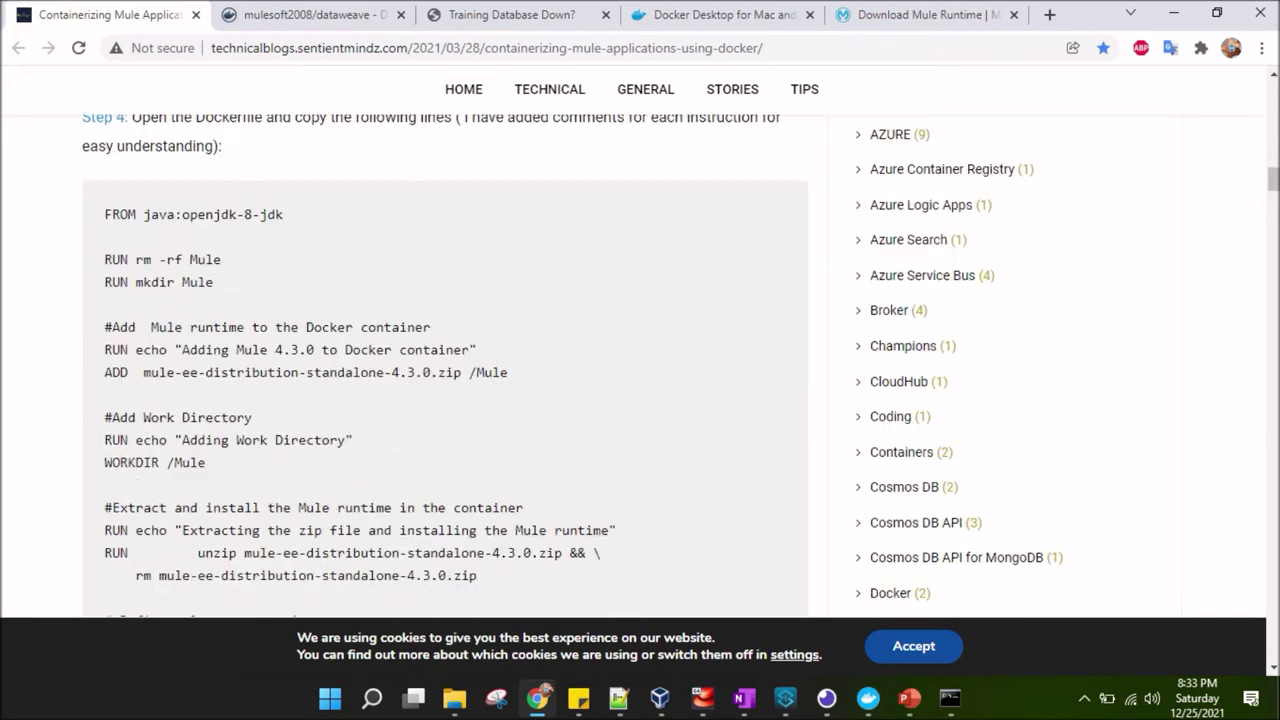
# Step: Select the Step 4 sample Dockerfile from FROM through the CMD line and copy it
pyautogui.moveTo(105, 166); pyautogui.dragTo(546, 288)
pyautogui.scroll(-8, 445, 360)
pyautogui.scroll(7, 445, 366)
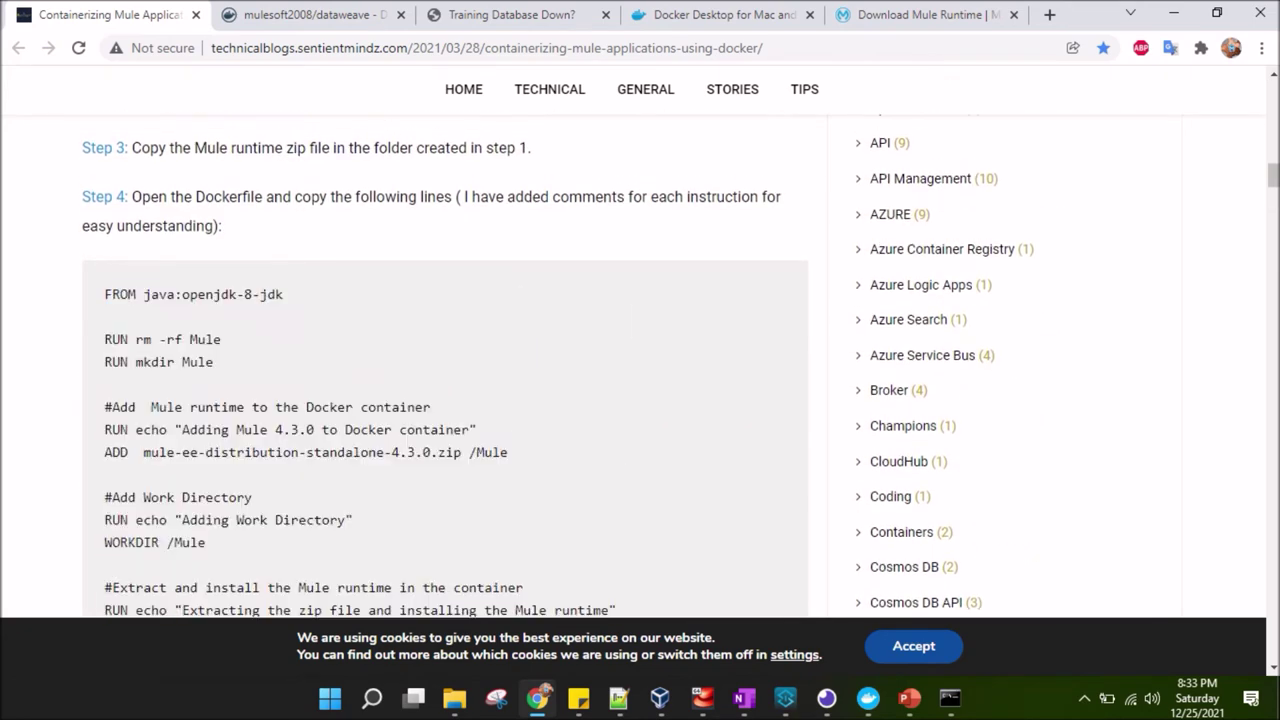
pyautogui.moveTo(104, 294); pyautogui.dragTo(616, 610)
pyautogui.scroll(-4, 445, 366)
pyautogui.moveTo(298, 445); pyautogui.dragTo(548, 374)
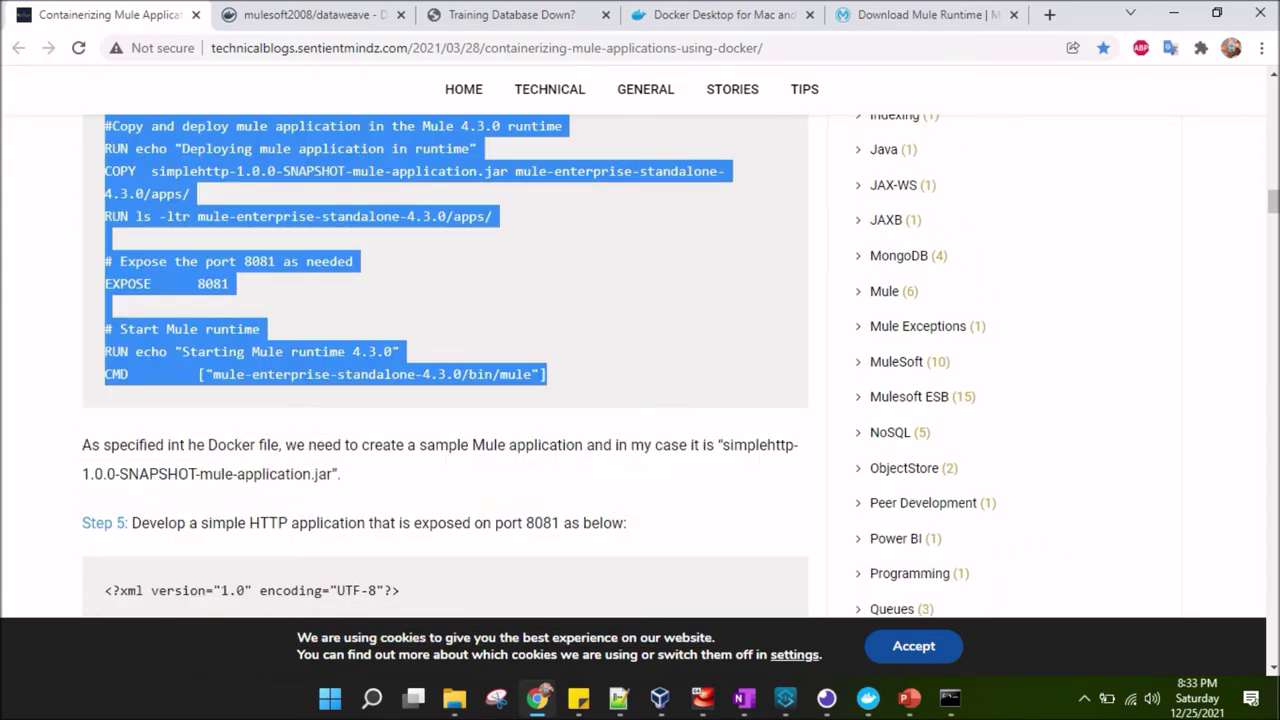
pyautogui.rightClick(152, 150)
pyautogui.click(190, 167)
pyautogui.click(619, 698)
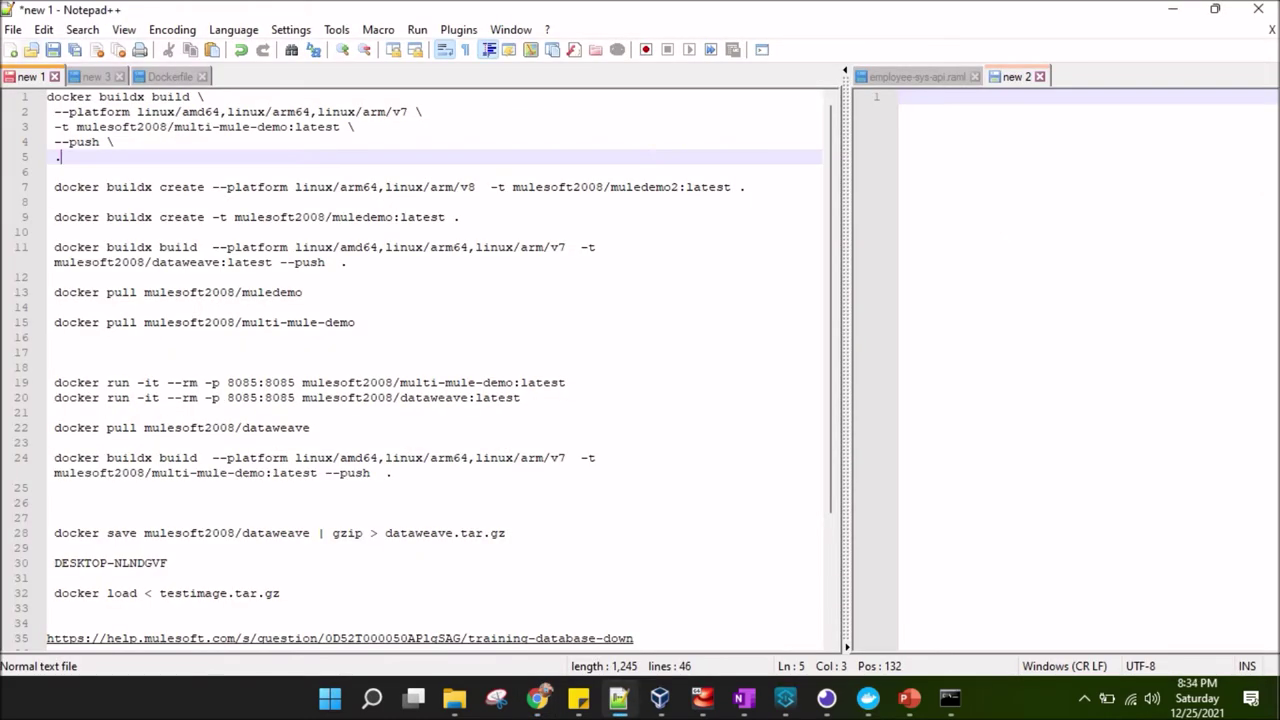
# Step: Paste the copied 32-line sample Dockerfile into a new Notepad++ tab
pyautogui.click(12, 49)
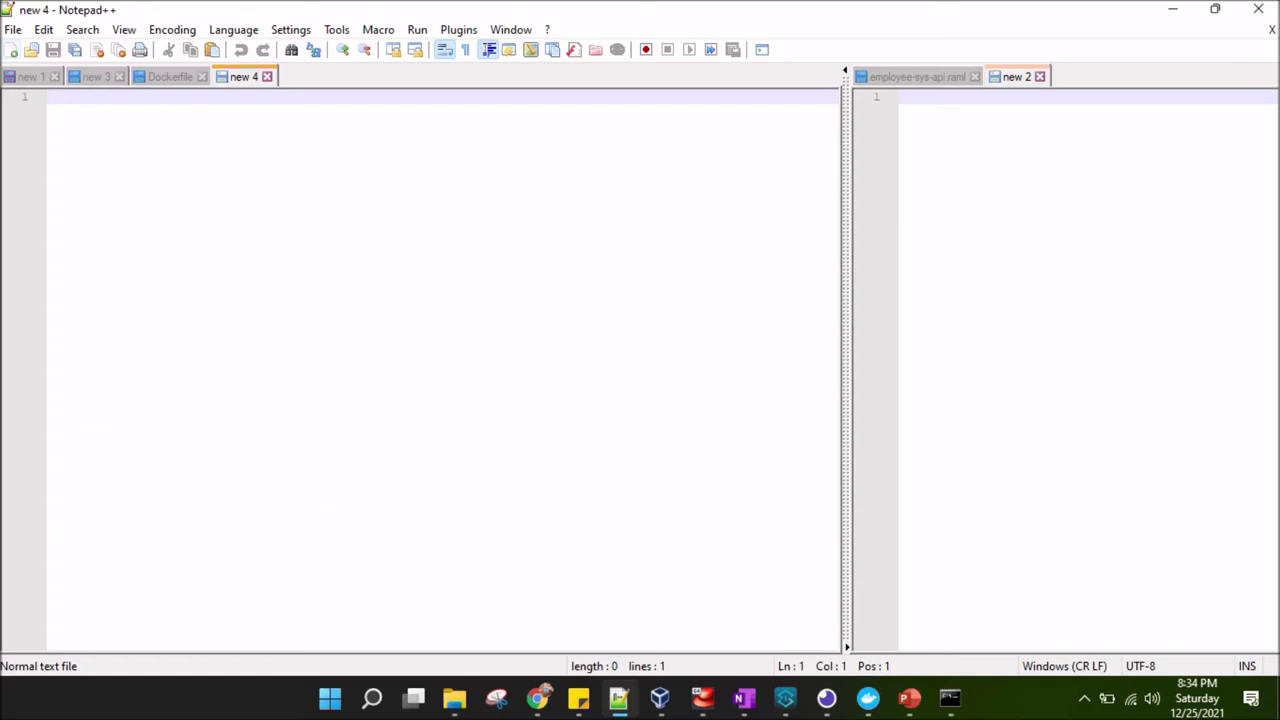
pyautogui.hotkey('ctrl', 'v')
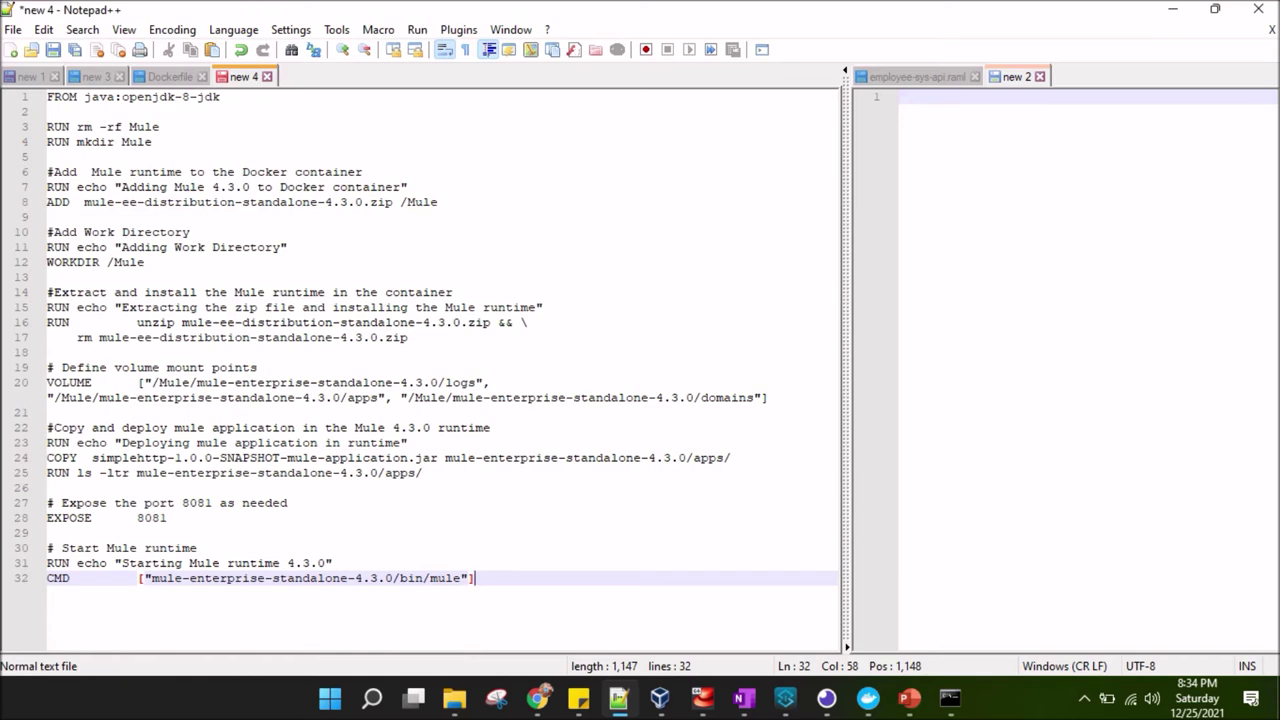
pyautogui.moveTo(454, 697)
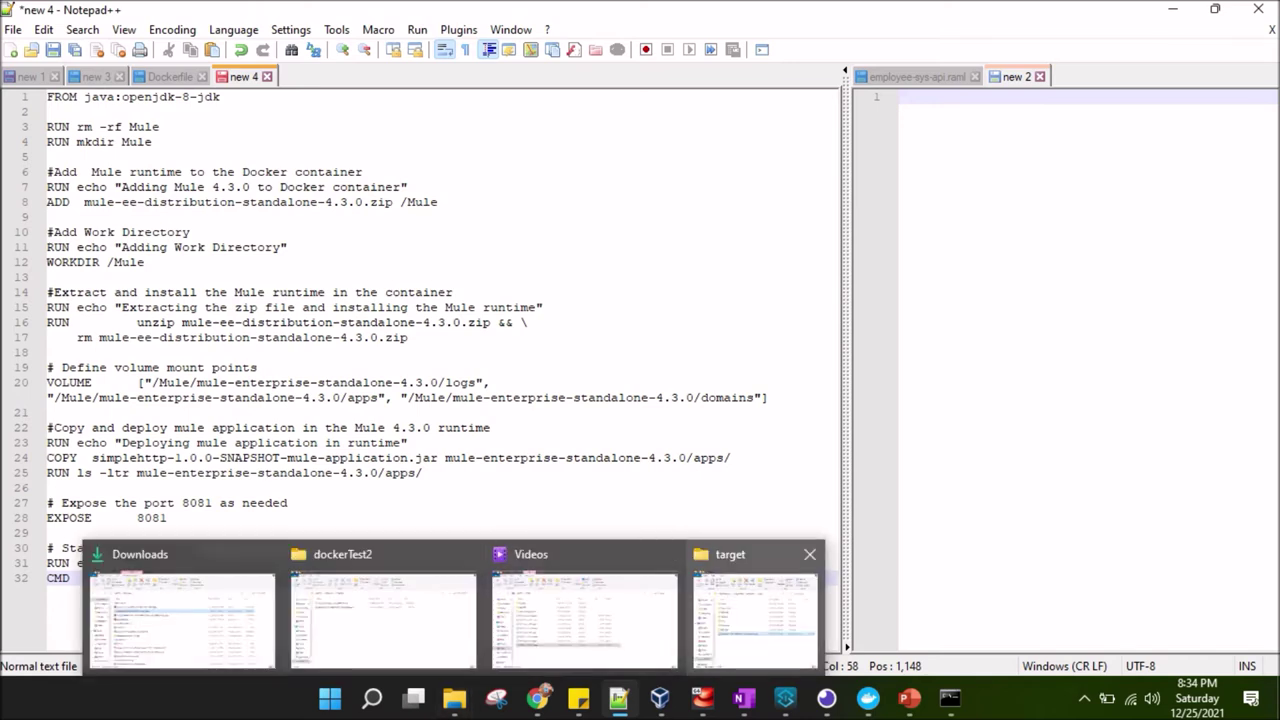
pyautogui.click(383, 612)
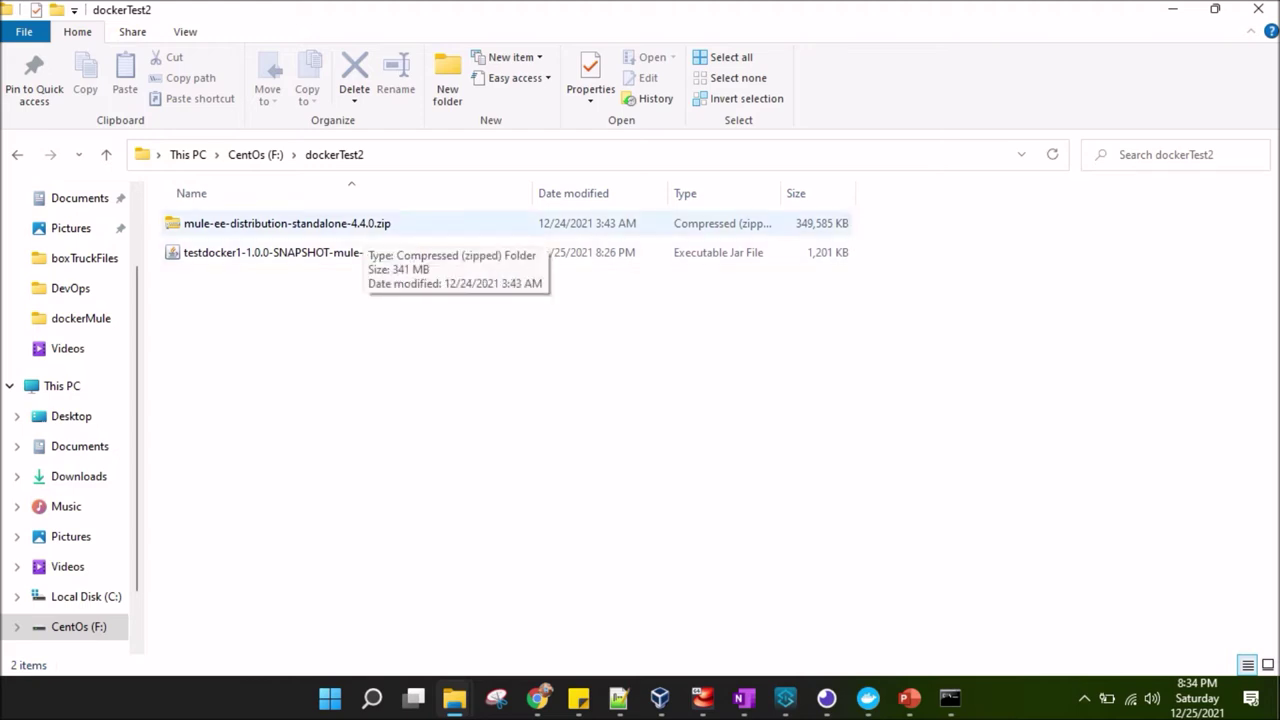
# Step: Copy the file name mule-ee-distribution-standalone-4.4.0.zip in File Explorer and return to Notepad++
pyautogui.click(365, 226)
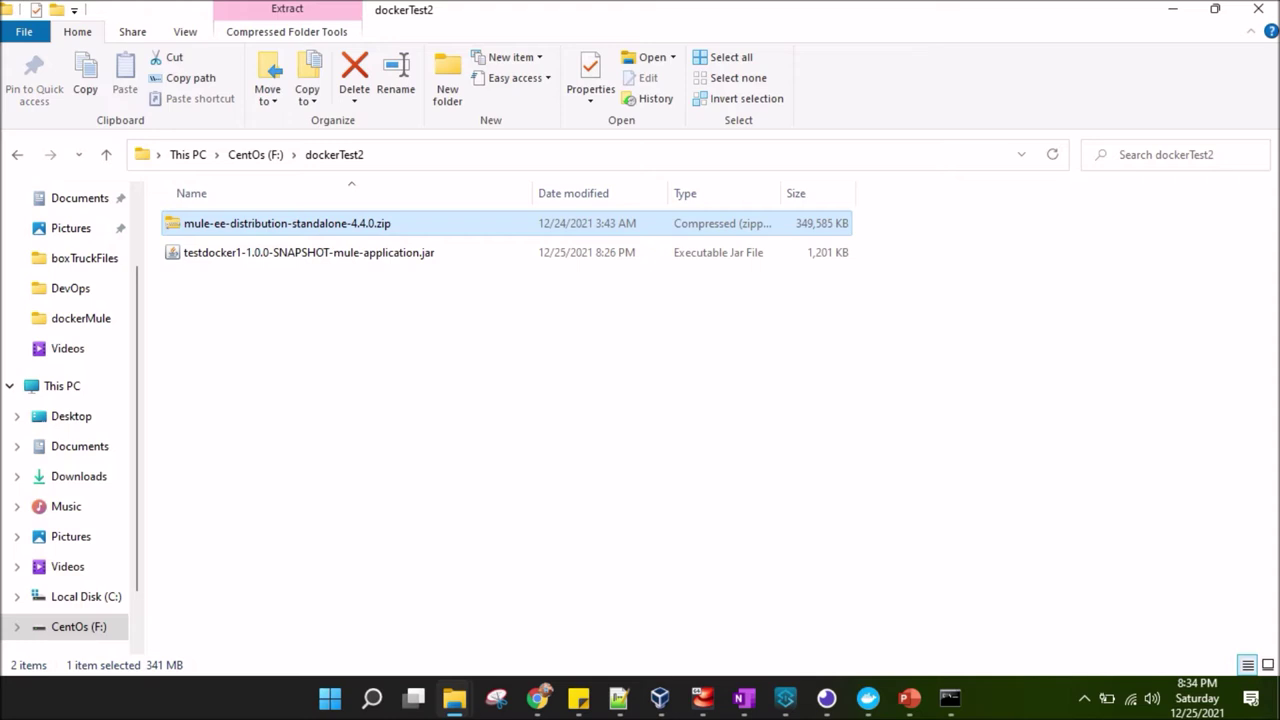
pyautogui.press('F2')
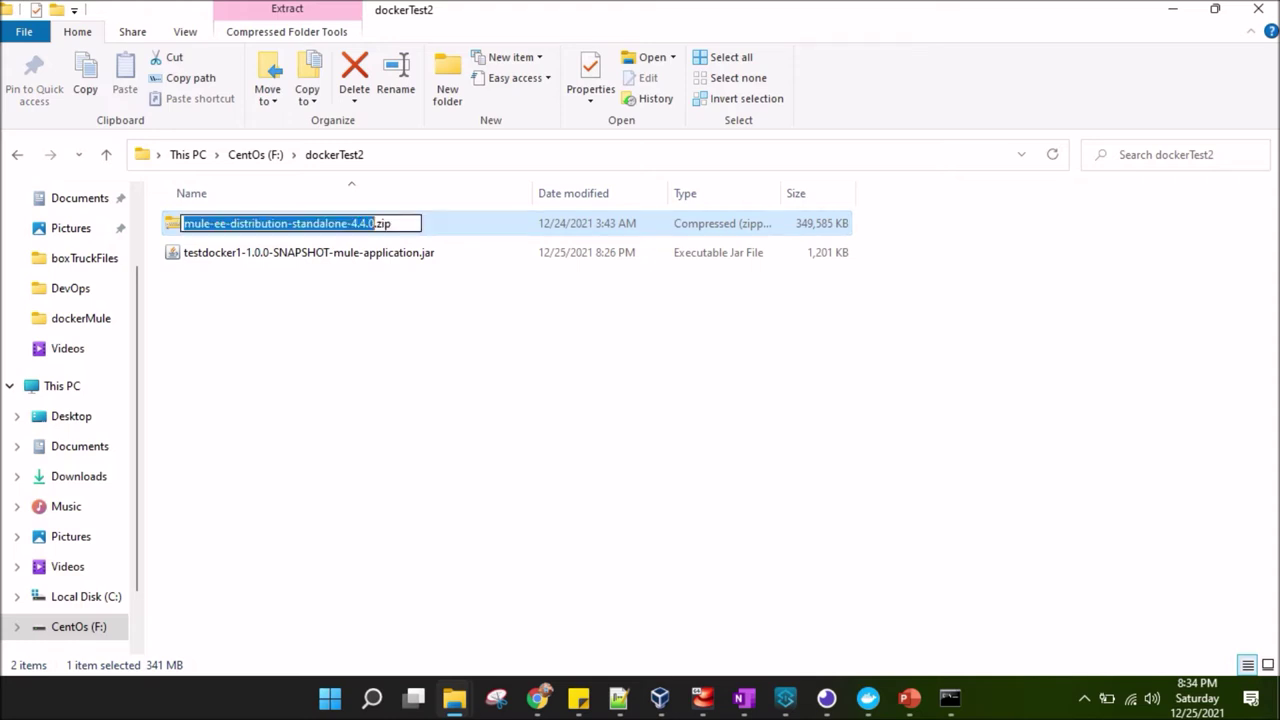
pyautogui.press('End')
pyautogui.hotkey('ctrl', 'shift', 'Left')
pyautogui.hotkey('ctrl', 'shift', 'Left')
pyautogui.hotkey('ctrl', 'shift', 'Left')
pyautogui.hotkey('ctrl', 'shift', 'Left')
pyautogui.hotkey('ctrl', 'shift', 'Left')
pyautogui.hotkey('ctrl', 'shift', 'Left')
pyautogui.hotkey('alt', 'Tab')
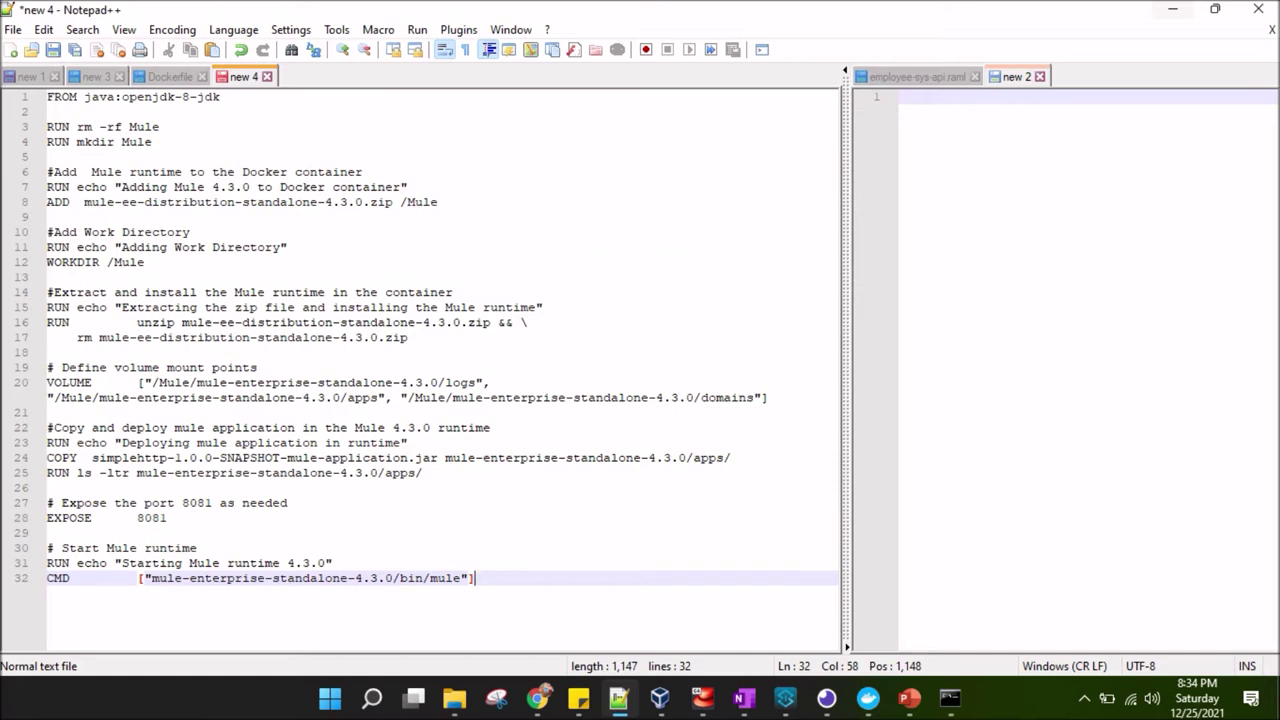
# Step: Paste the 4.4.0 zip name over the 4.3.0 name on line 8 and review the Mule folder lines 3-7
pyautogui.moveTo(393, 202); pyautogui.dragTo(83, 202)
pyautogui.hotkey('ctrl', 'v')
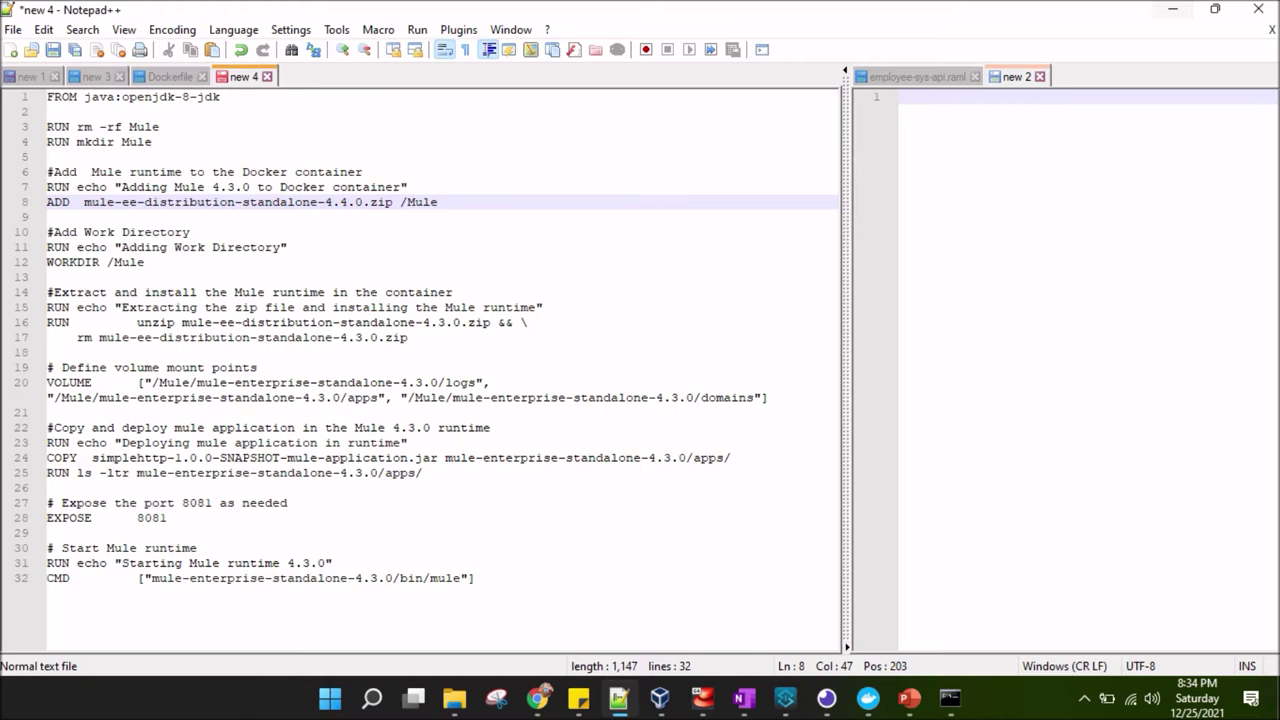
pyautogui.moveTo(159, 127); pyautogui.dragTo(122, 127)
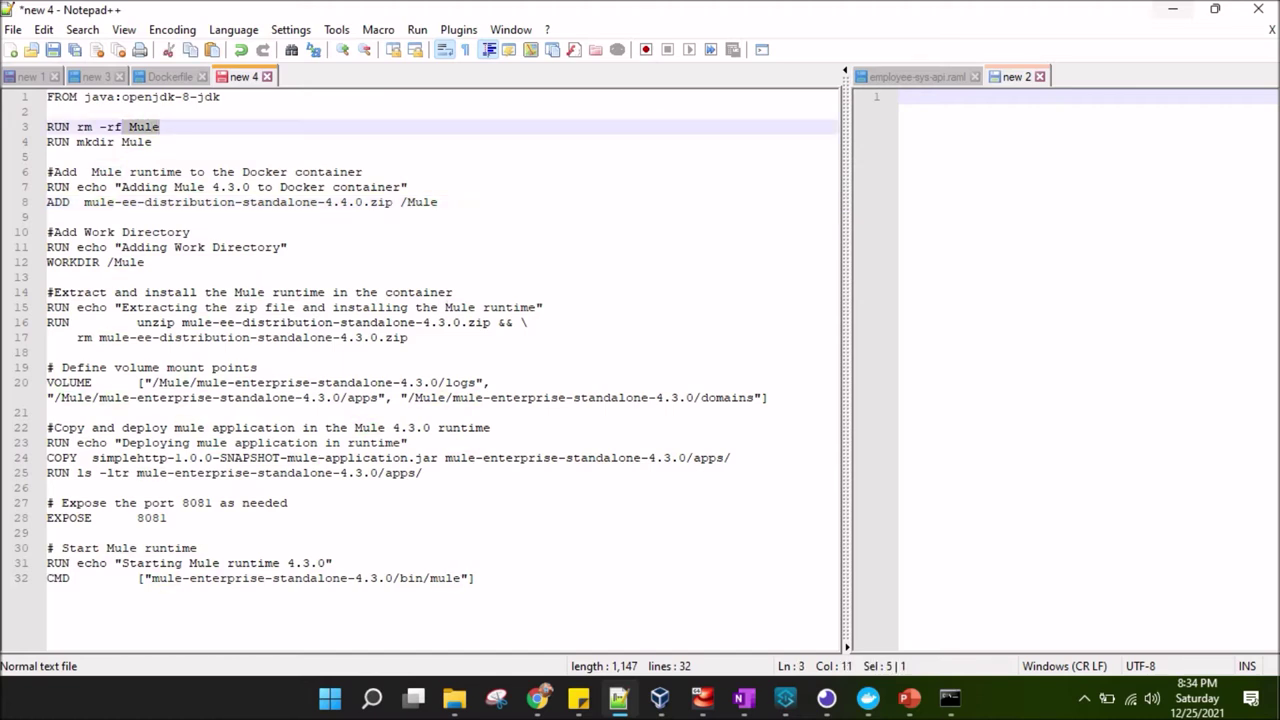
pyautogui.moveTo(77, 142); pyautogui.dragTo(150, 142)
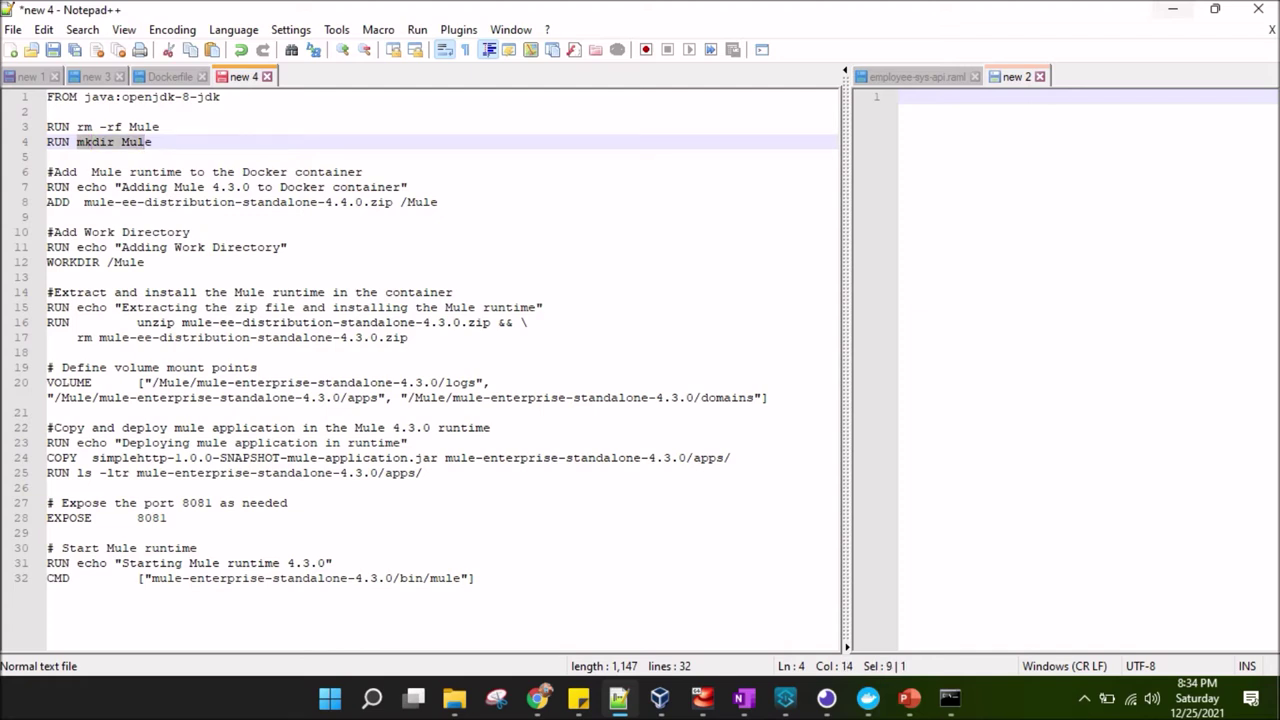
pyautogui.moveTo(47, 187); pyautogui.dragTo(394, 202)
pyautogui.click(401, 187)
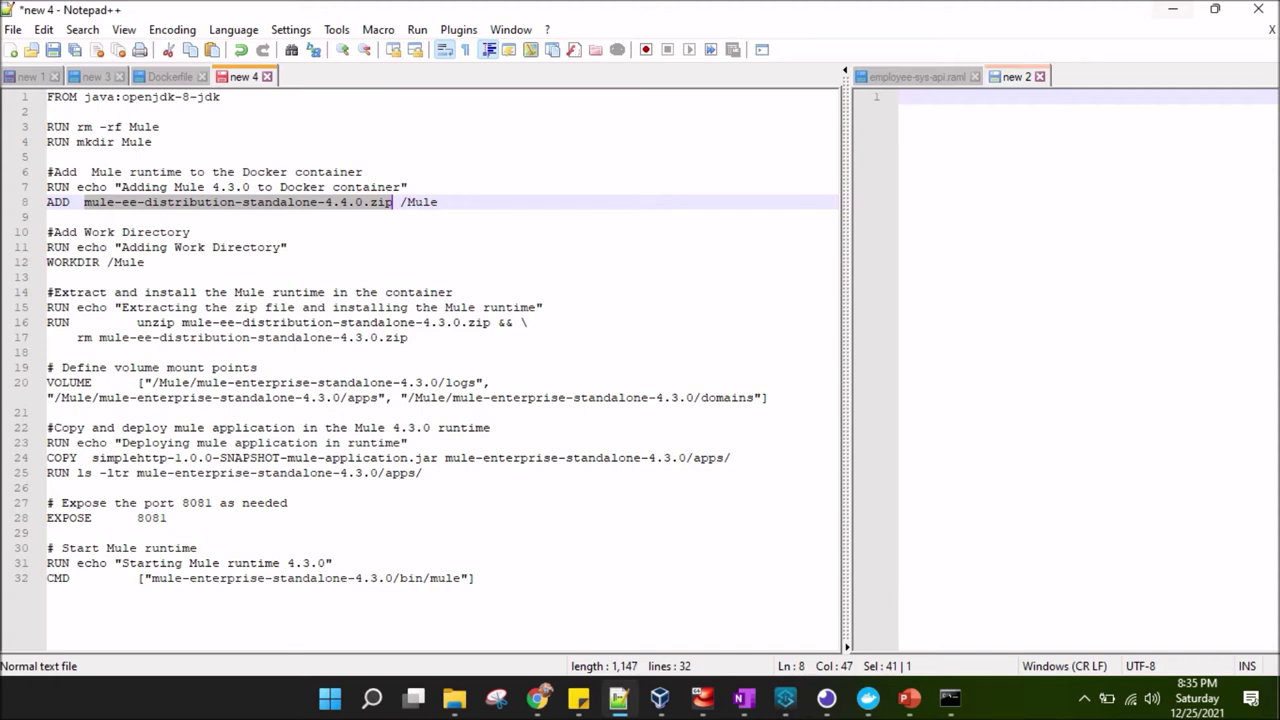
# Step: Review the WORKDIR /Mule and unzip lines, then bring up the dockerTest2 folder window
pyautogui.moveTo(53, 262); pyautogui.dragTo(121, 262)
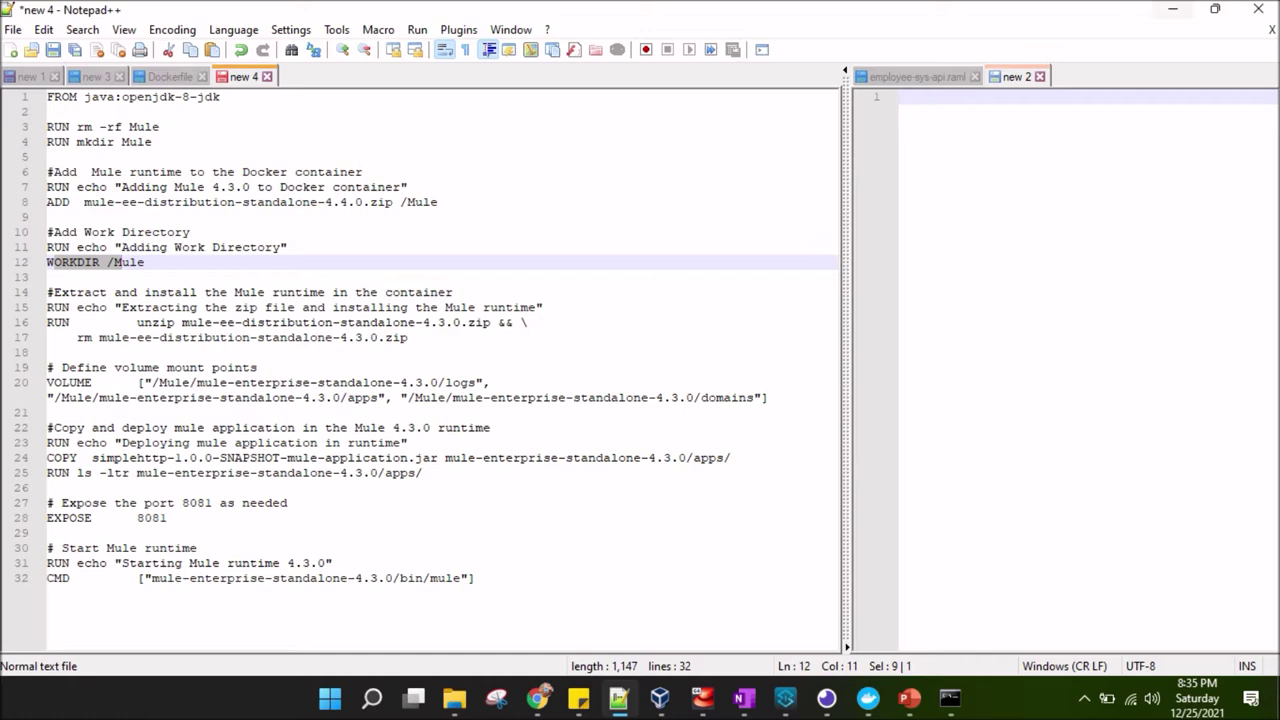
pyautogui.click(77, 292)
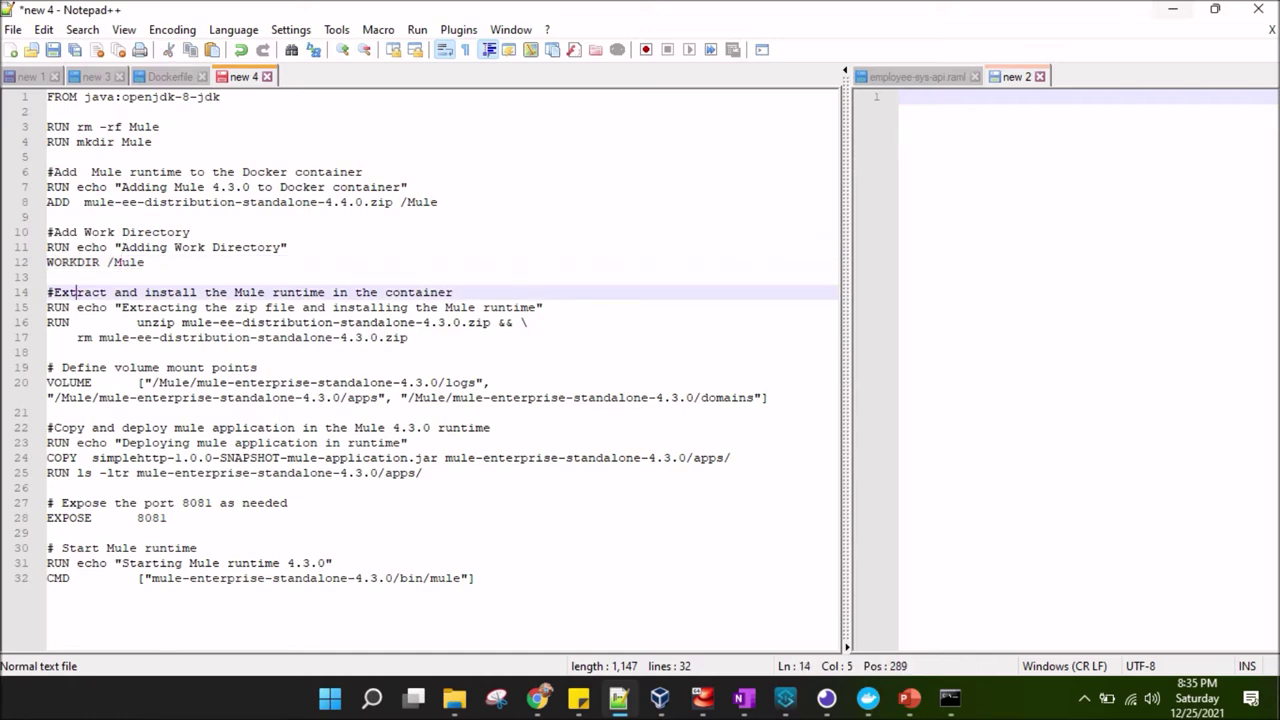
pyautogui.moveTo(137, 322); pyautogui.dragTo(491, 322)
pyautogui.moveTo(408, 337); pyautogui.dragTo(70, 337)
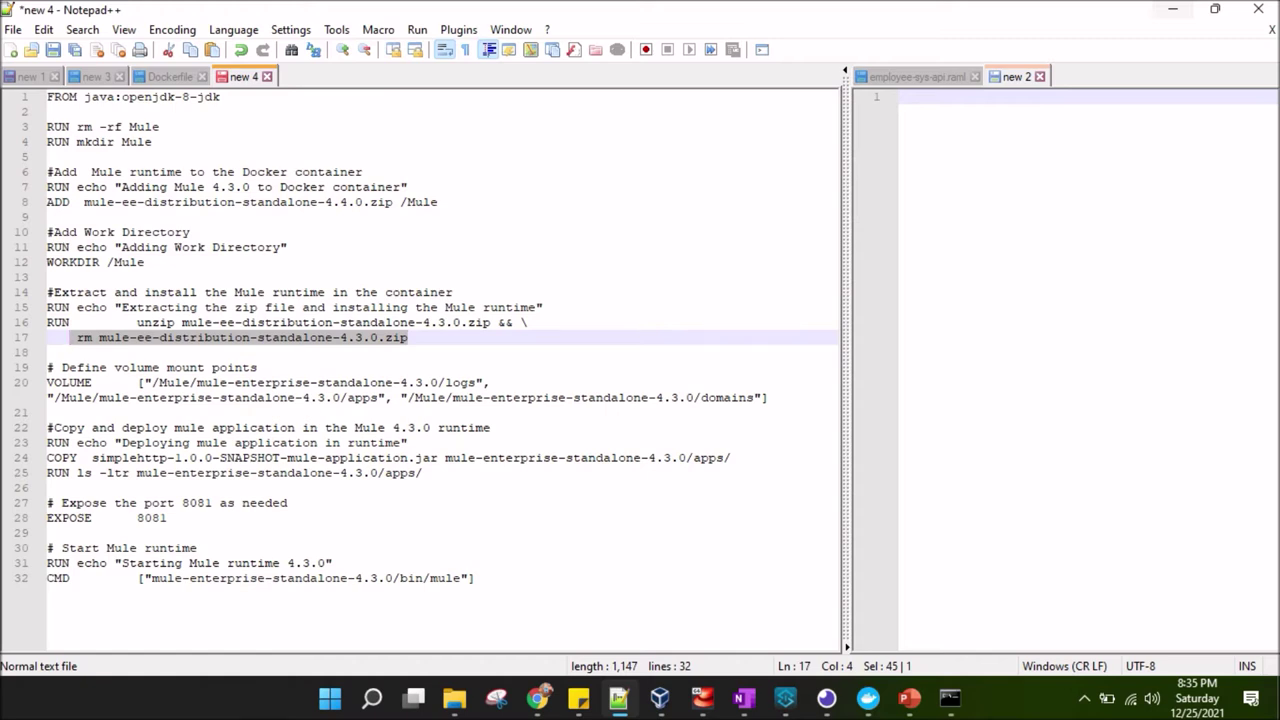
pyautogui.moveTo(454, 698)
pyautogui.click(383, 615)
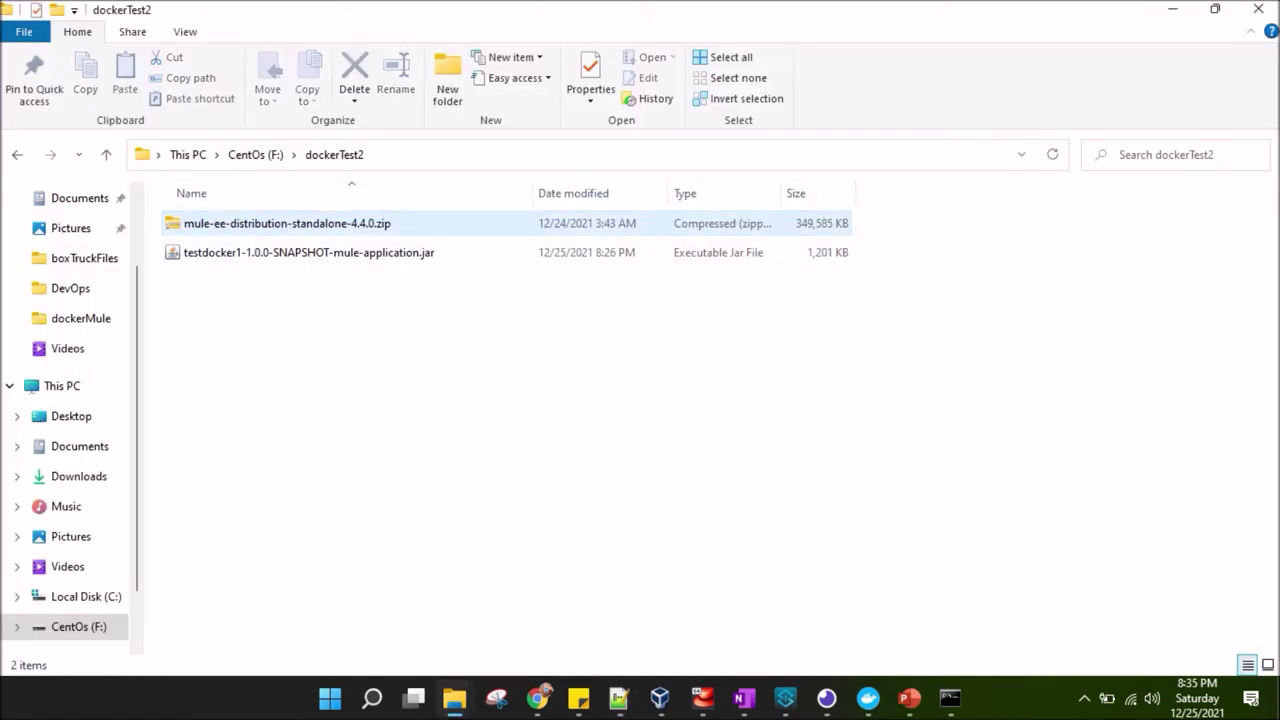
# Step: Inspect the 4.4.0 zip's mule-enterprise-standalone-4.4.0 folder, then return to dockerTest2 and Notepad++
pyautogui.click(287, 223)
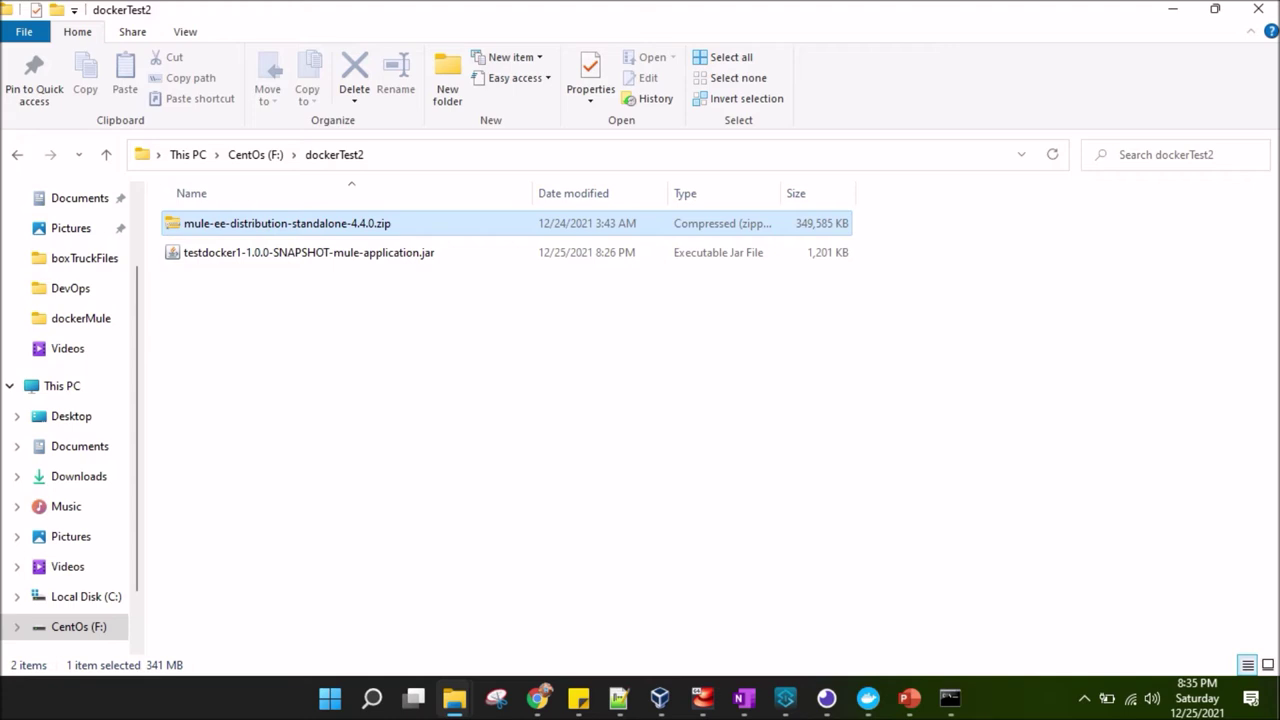
pyautogui.press('Return')
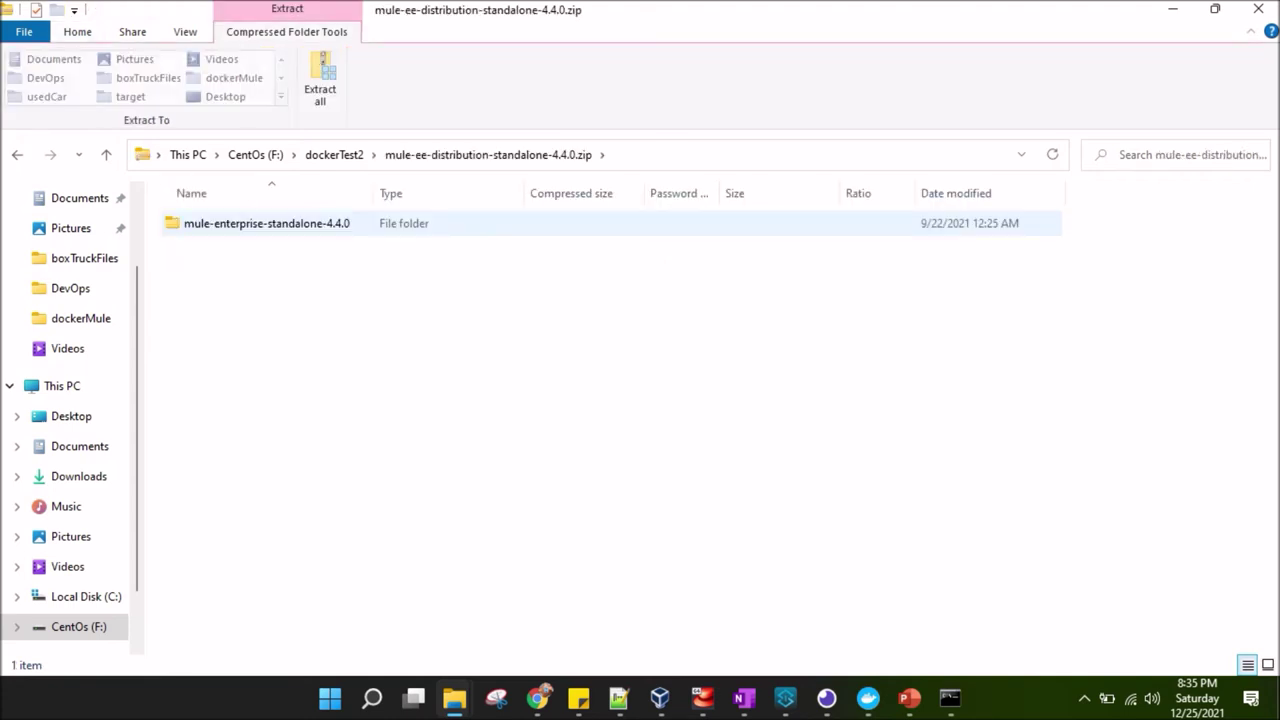
pyautogui.click(267, 223)
pyautogui.press('Return')
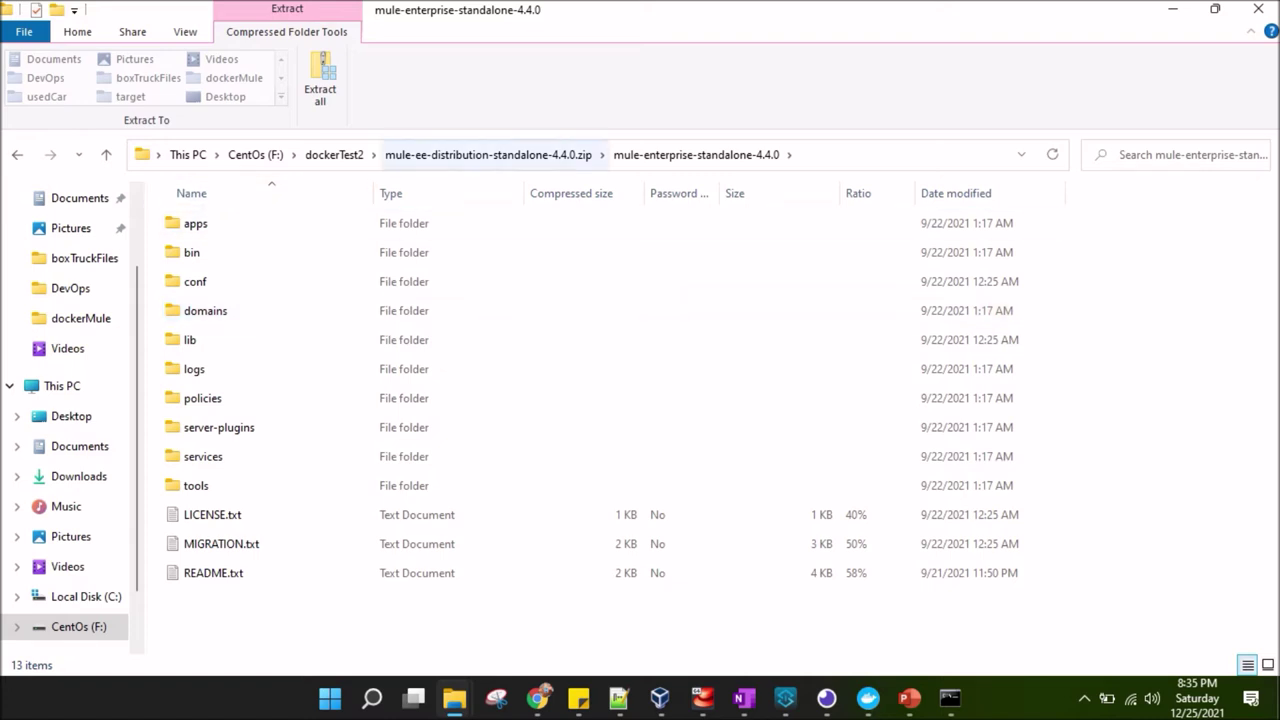
pyautogui.click(334, 154)
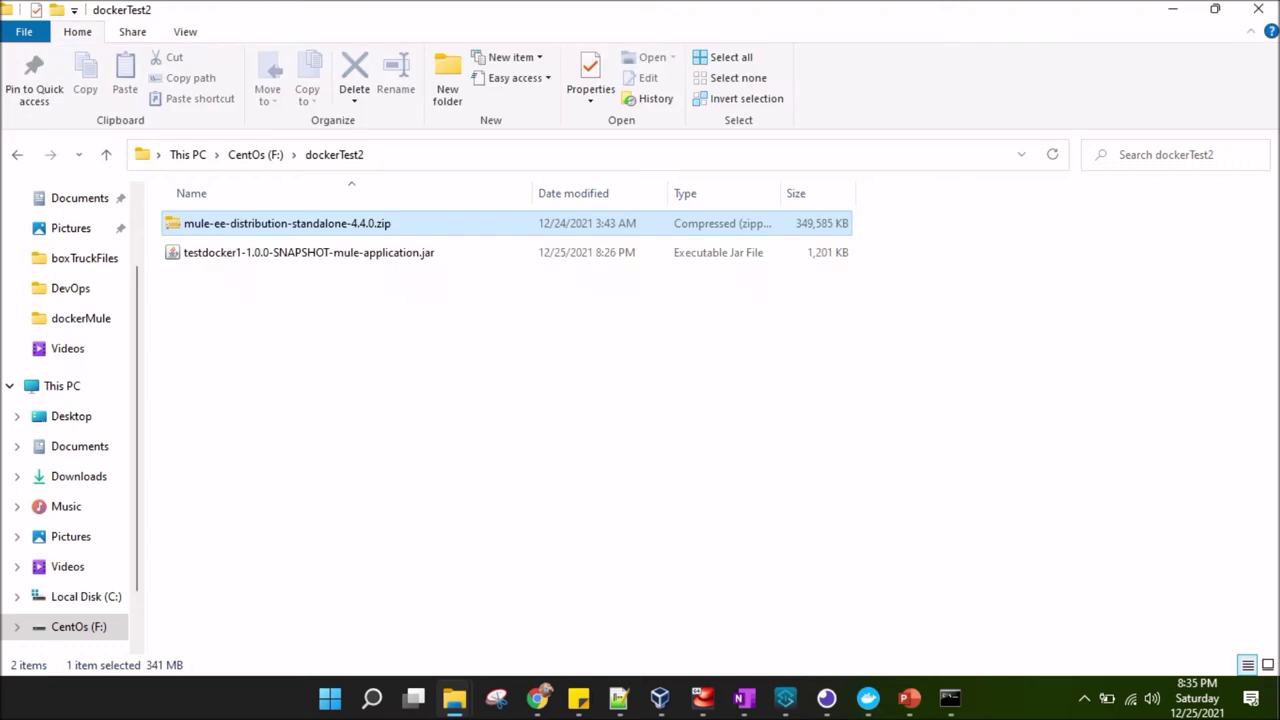
pyautogui.hotkey('alt', 'Tab')
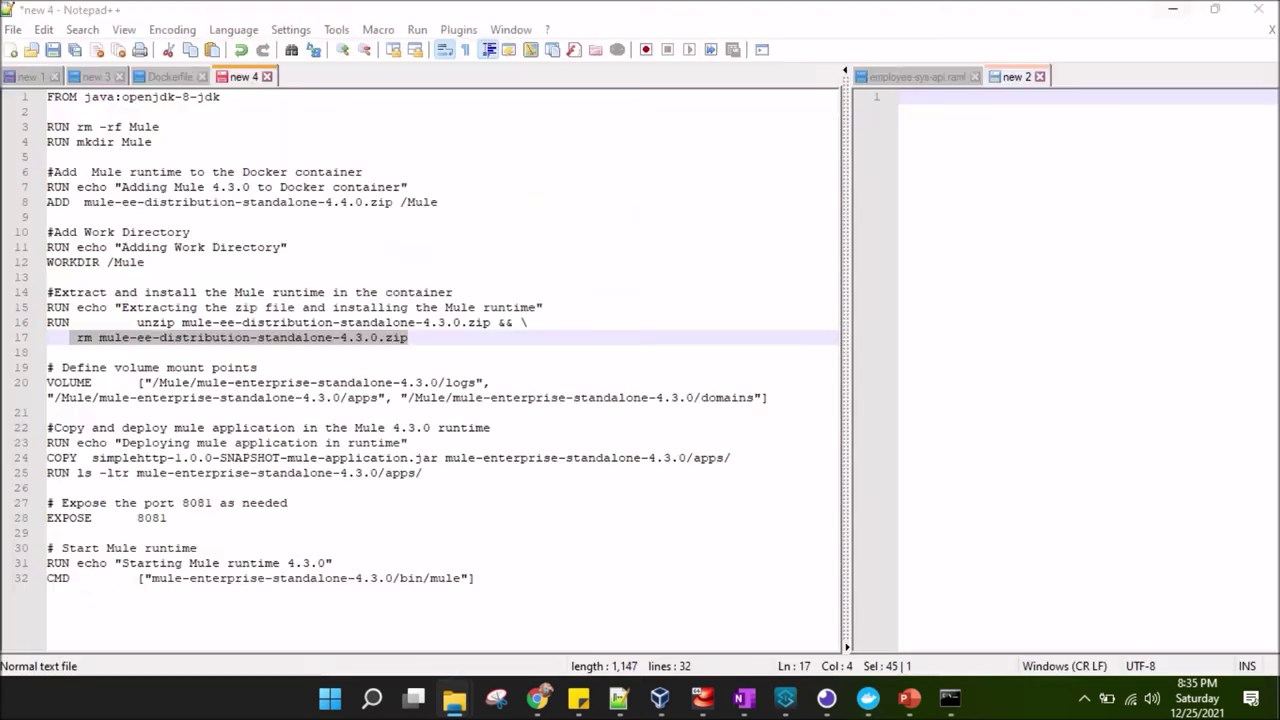
pyautogui.click(460, 397)
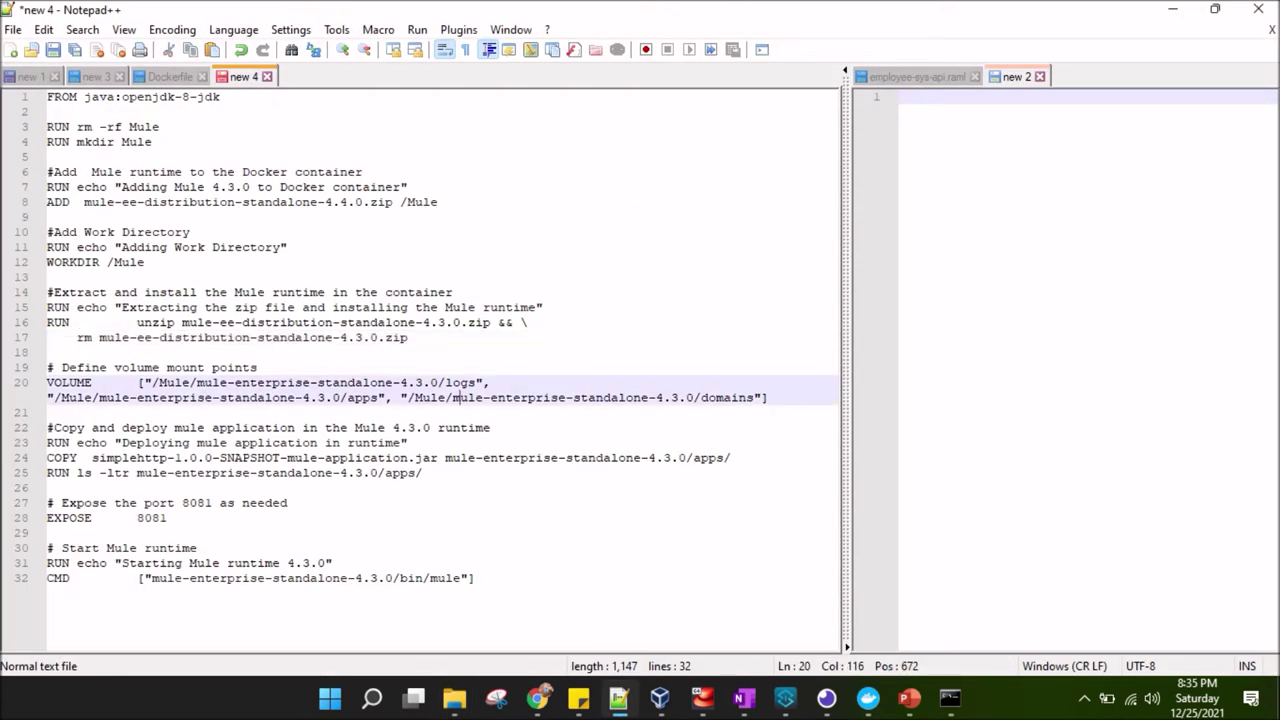
pyautogui.moveTo(700, 397); pyautogui.dragTo(740, 397)
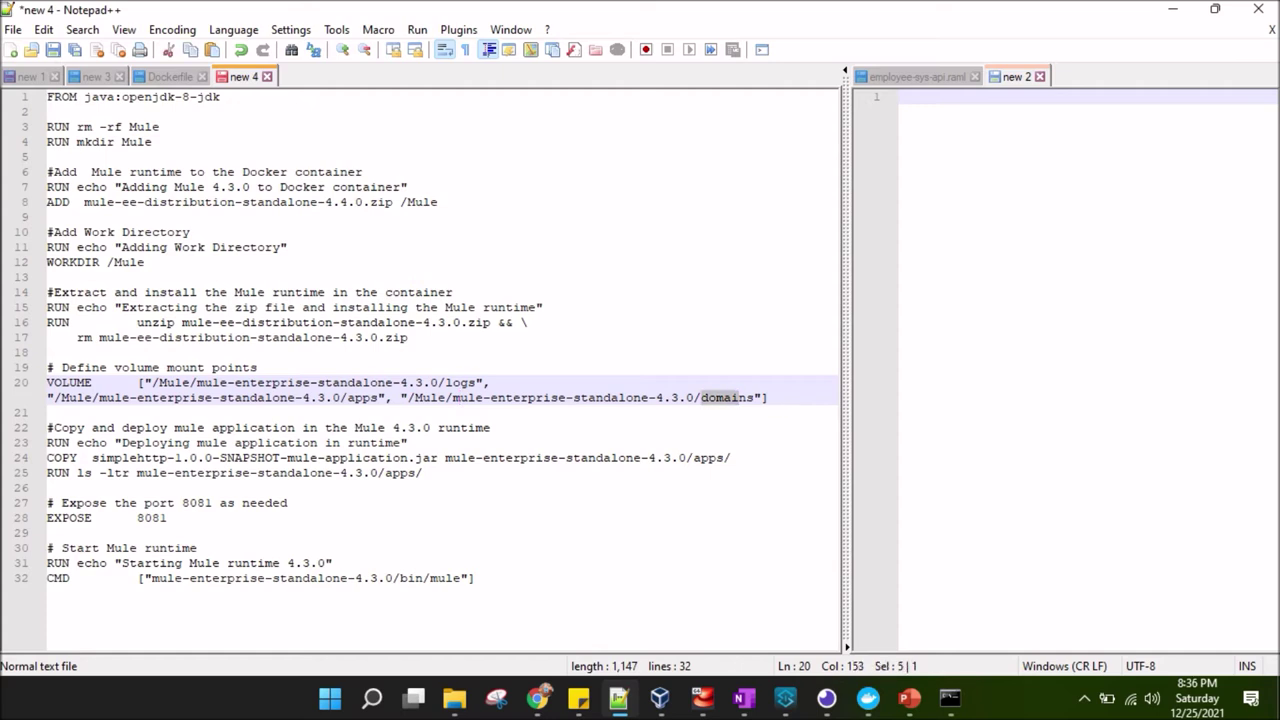
pyautogui.moveTo(693, 457); pyautogui.dragTo(724, 457)
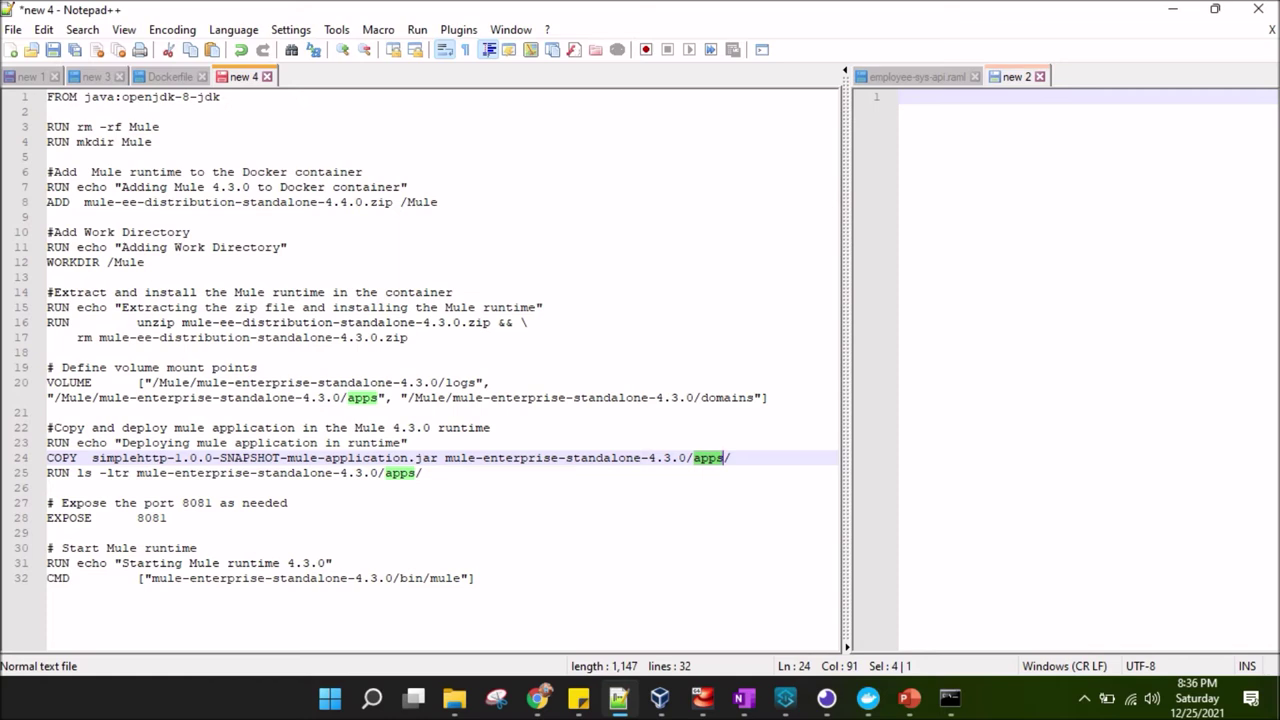
pyautogui.click(413, 578)
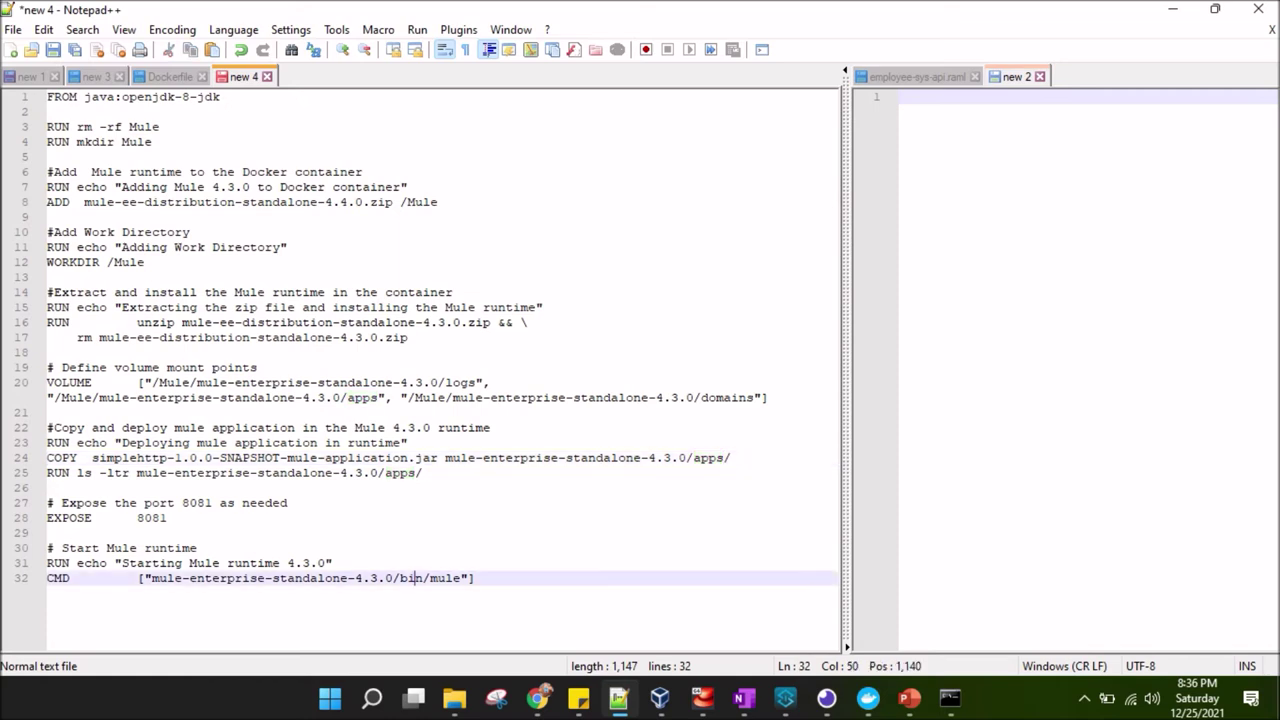
pyautogui.moveTo(476, 578); pyautogui.dragTo(46, 96)
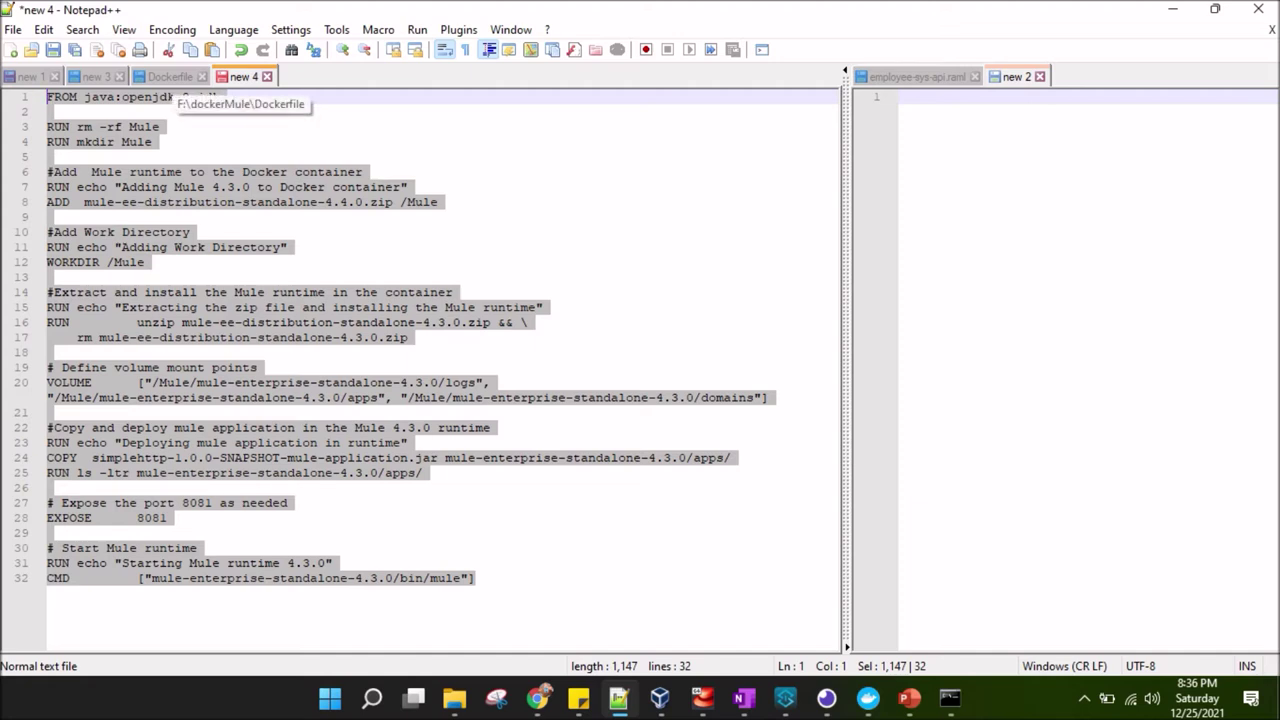
# Step: Copy the entire 4.4.0 Dockerfile text from the dockerMule Dockerfile tab
pyautogui.click(170, 77)
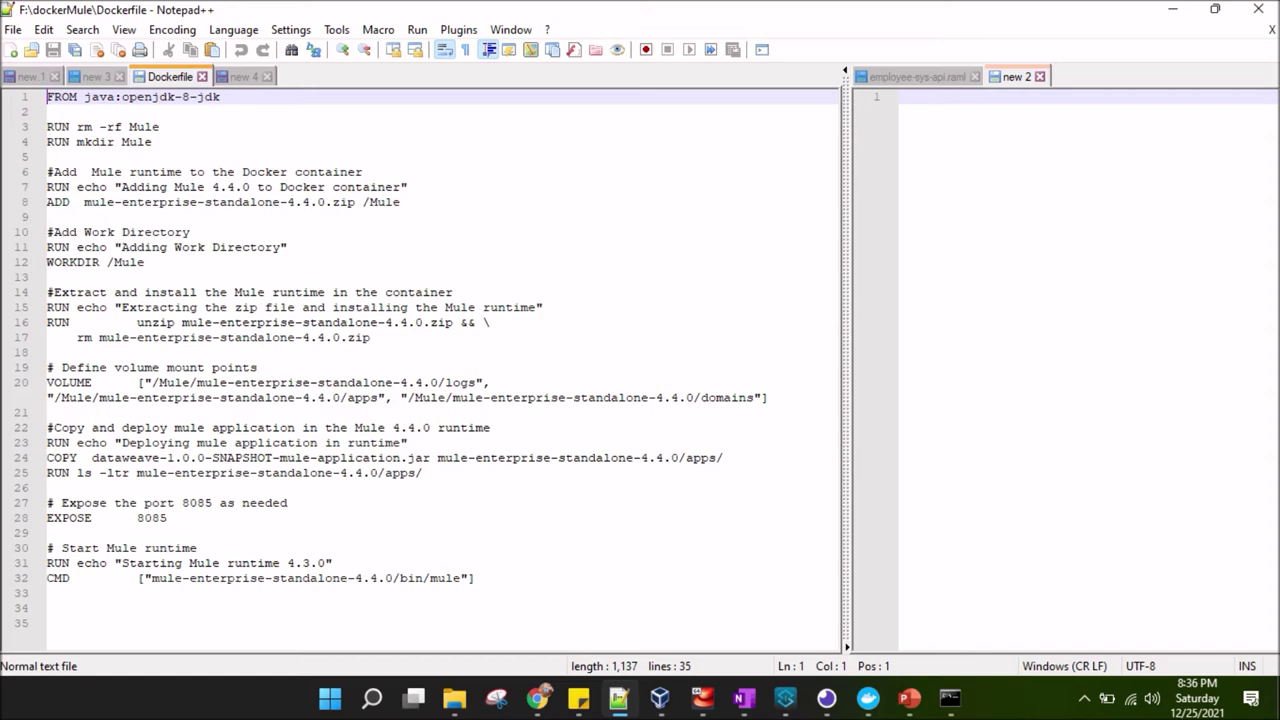
pyautogui.moveTo(447, 322); pyautogui.dragTo(258, 322)
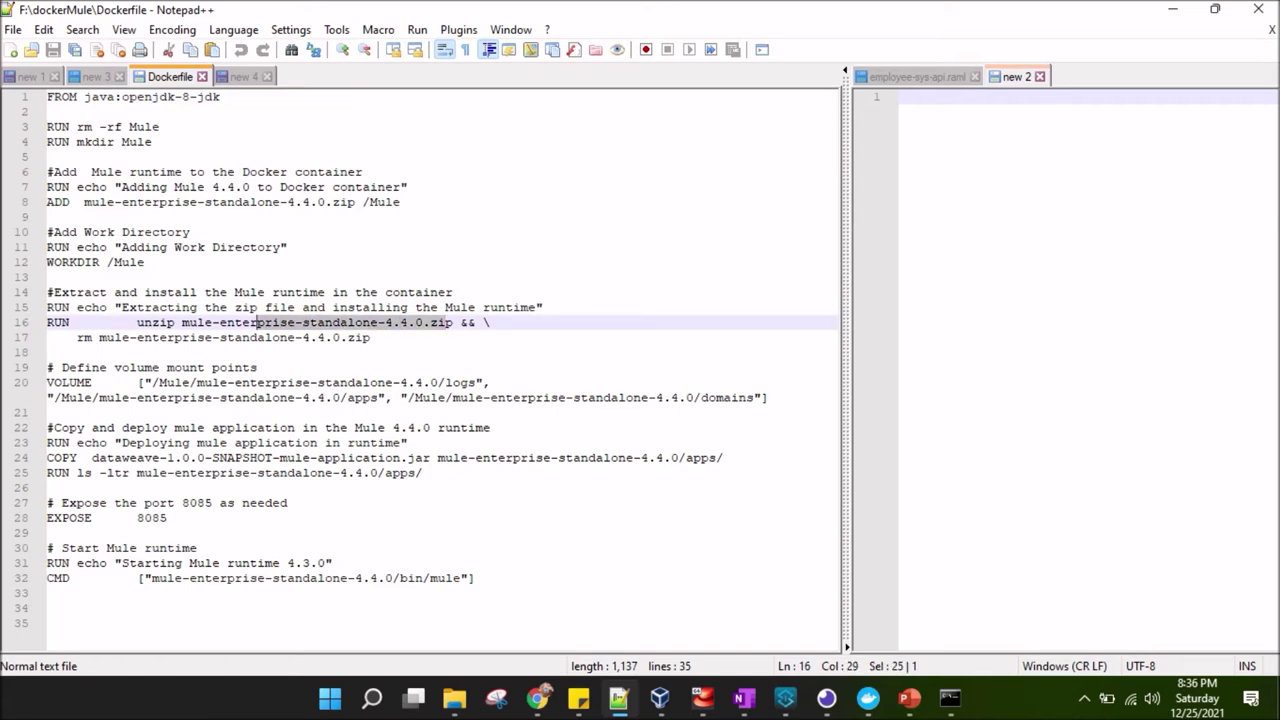
pyautogui.moveTo(47, 96); pyautogui.dragTo(47, 593)
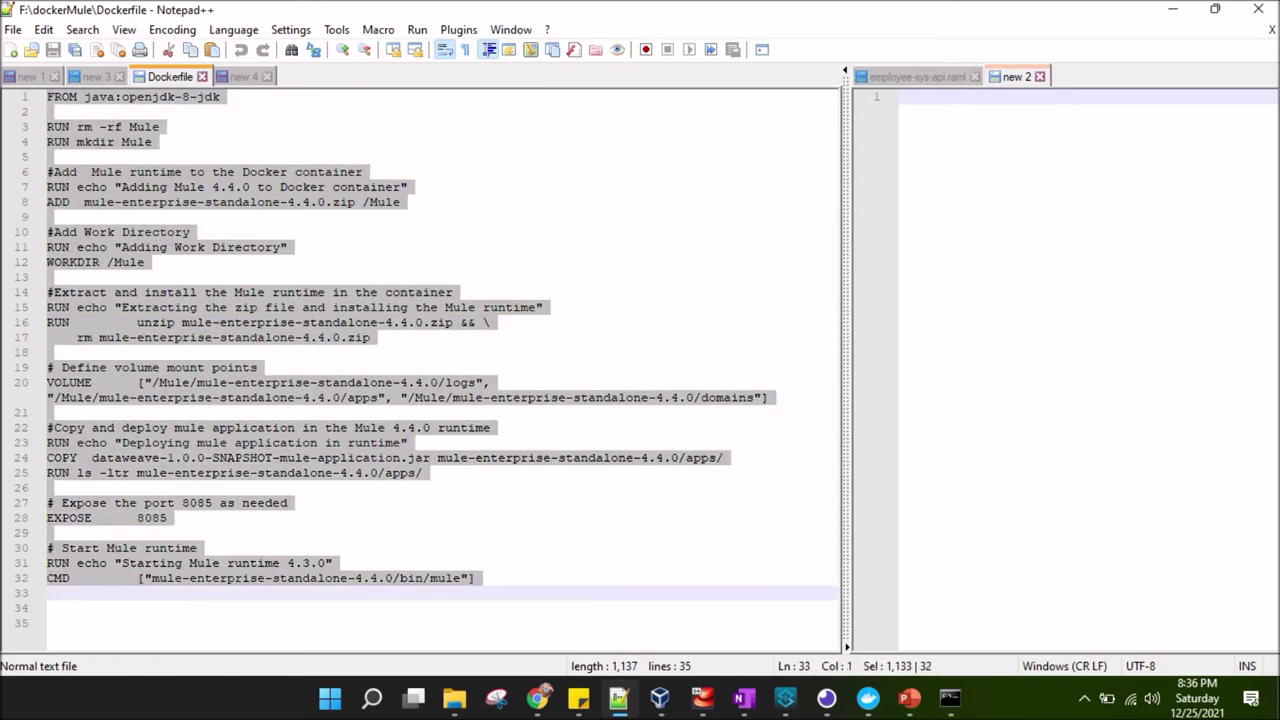
pyautogui.rightClick(258, 450)
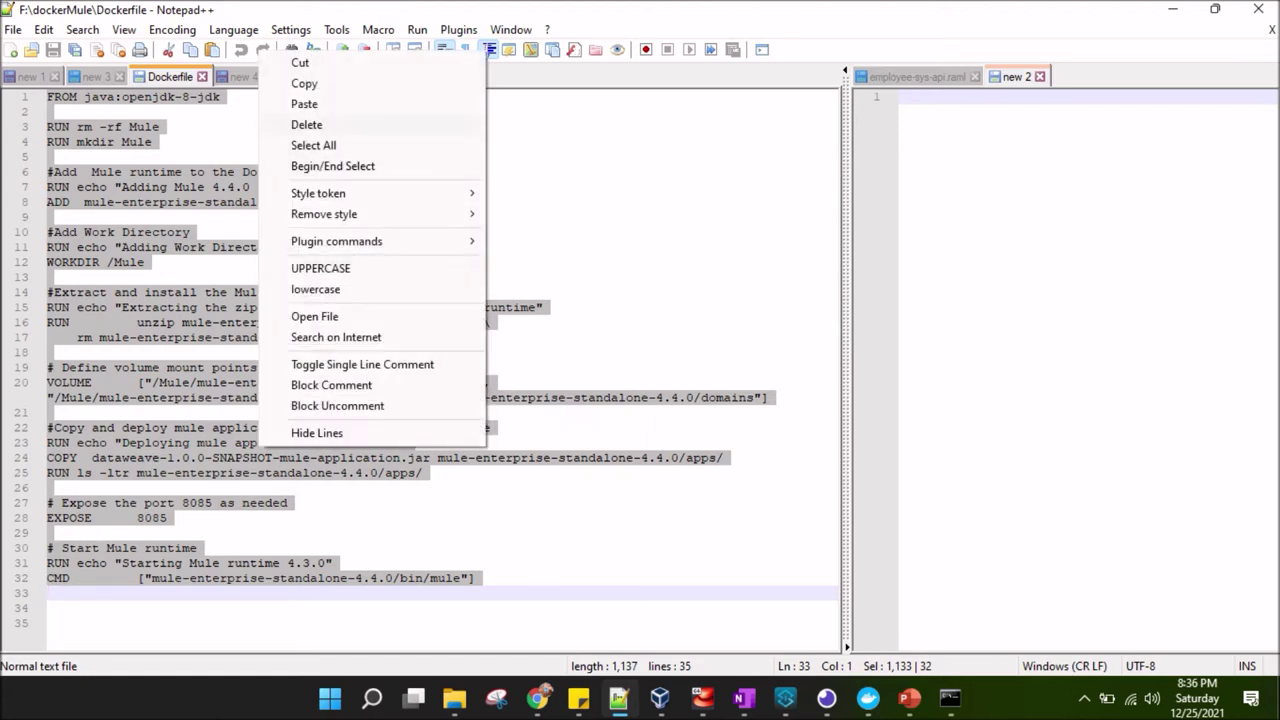
pyautogui.click(304, 83)
# Step: Replace all of the new 4 draft's text with the copied 4.4.0 Dockerfile
pyautogui.click(243, 76)
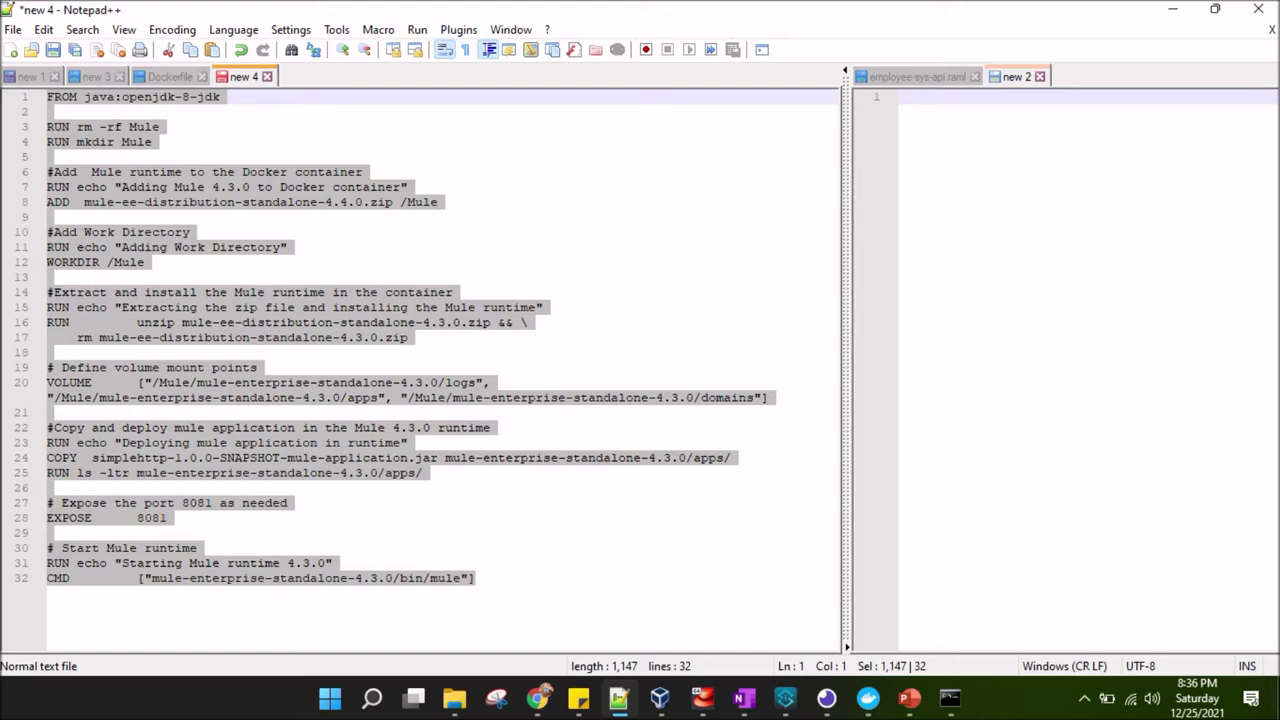
pyautogui.click(200, 202)
pyautogui.hotkey('ctrl', 'a')
pyautogui.hotkey('ctrl', 'v')
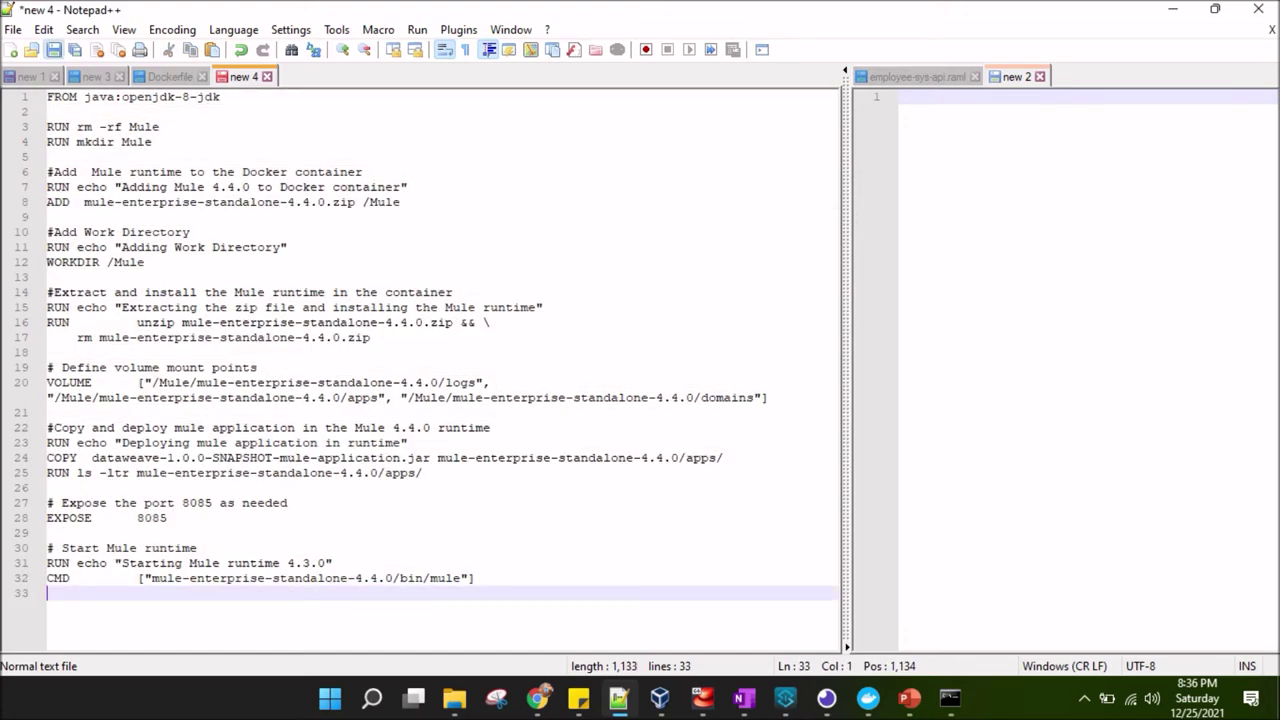
# Step: Begin saving the draft, choosing CentOs (F:) > dockerTest2 as the location
pyautogui.hotkey('ctrl', 's')
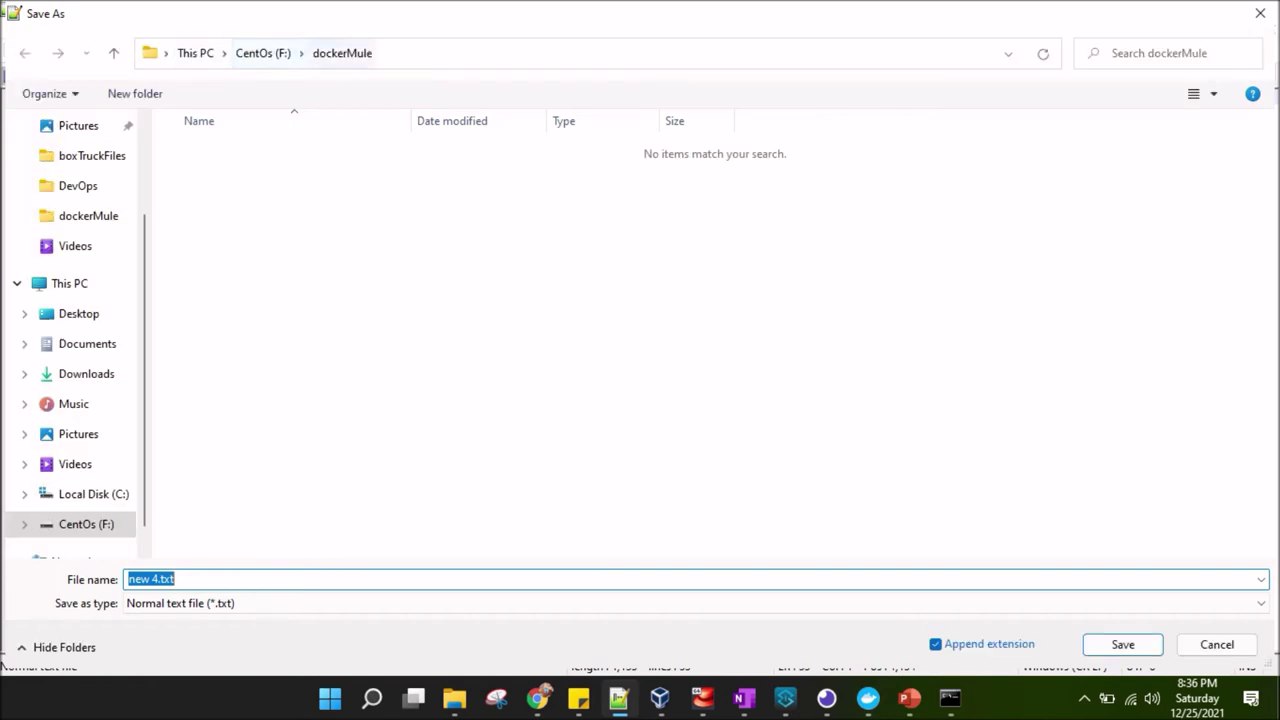
pyautogui.click(263, 53)
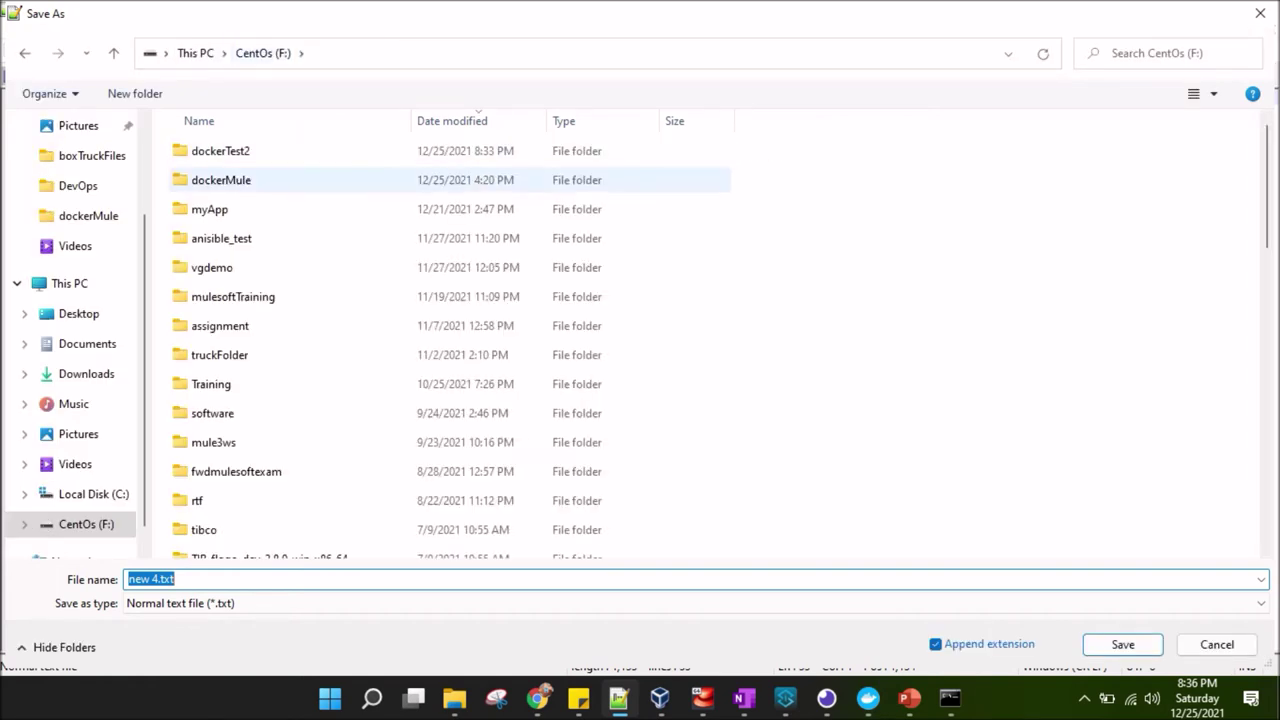
pyautogui.doubleClick(220, 151)
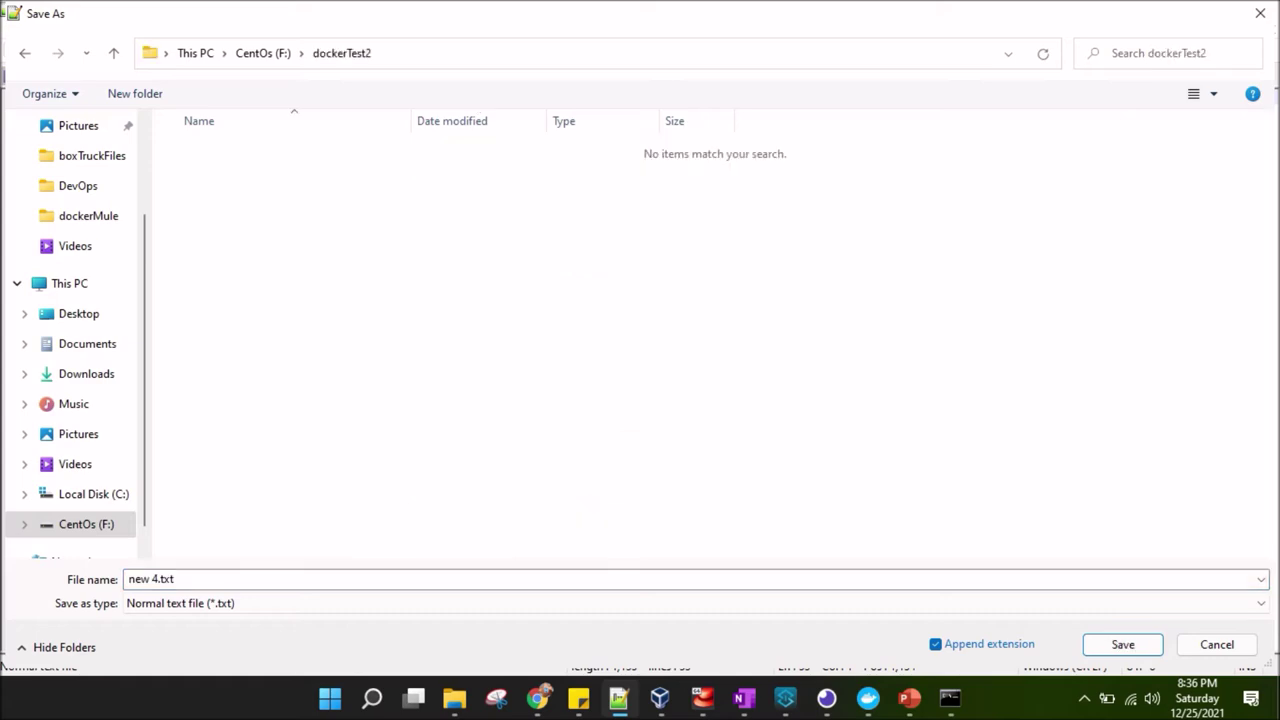
# Step: Copy the word 'Dockerfile' from Step 2 of the Mule blog in Chrome, then minimize Chrome
pyautogui.click(538, 698)
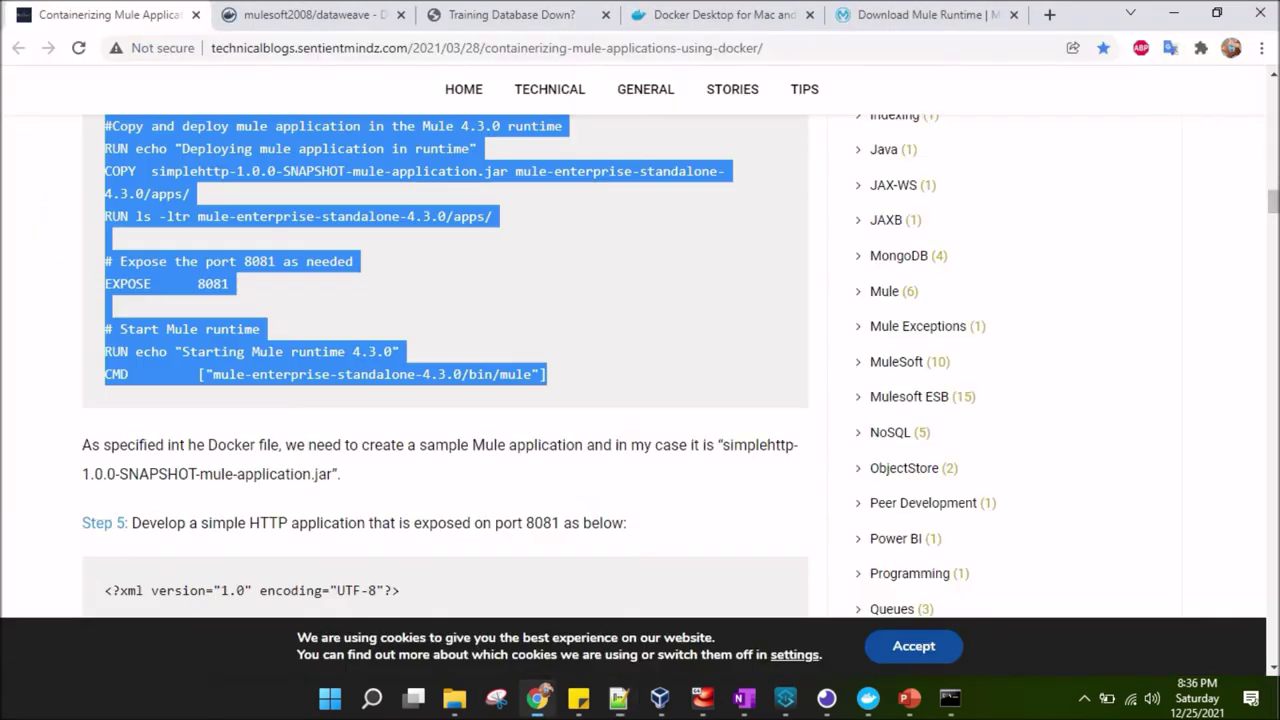
pyautogui.scroll(5, 445, 366)
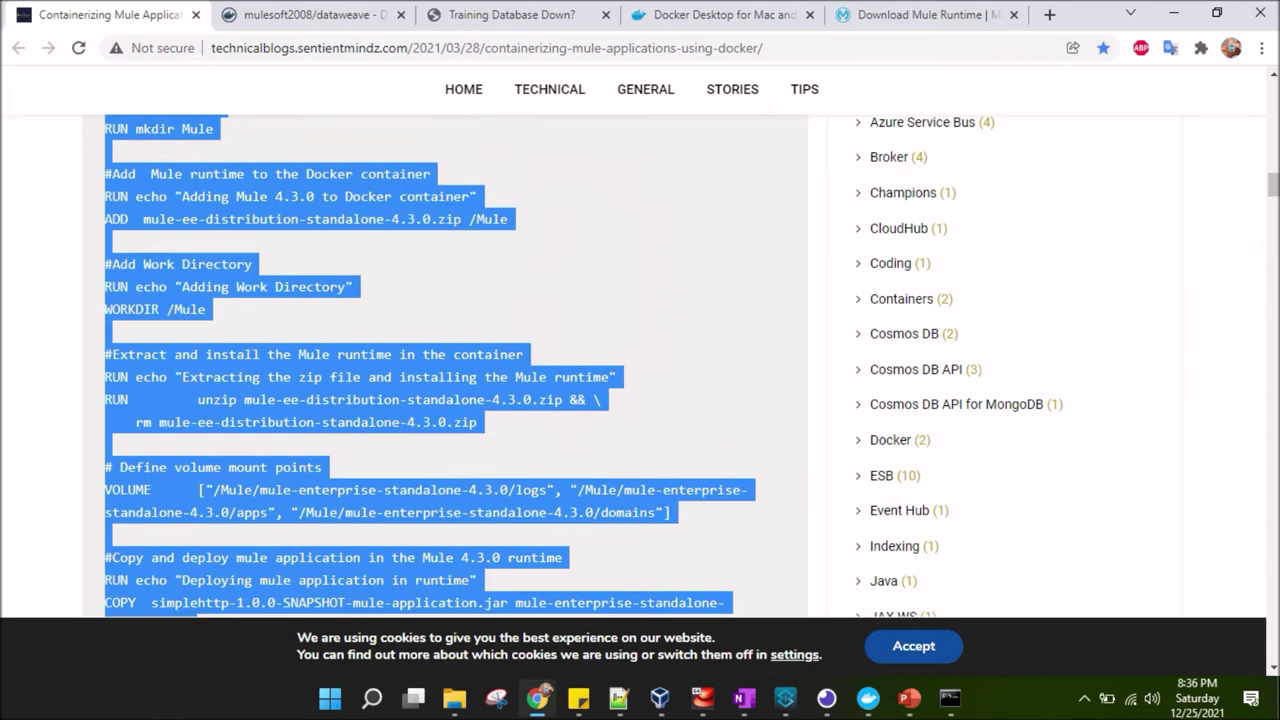
pyautogui.scroll(3, 445, 366)
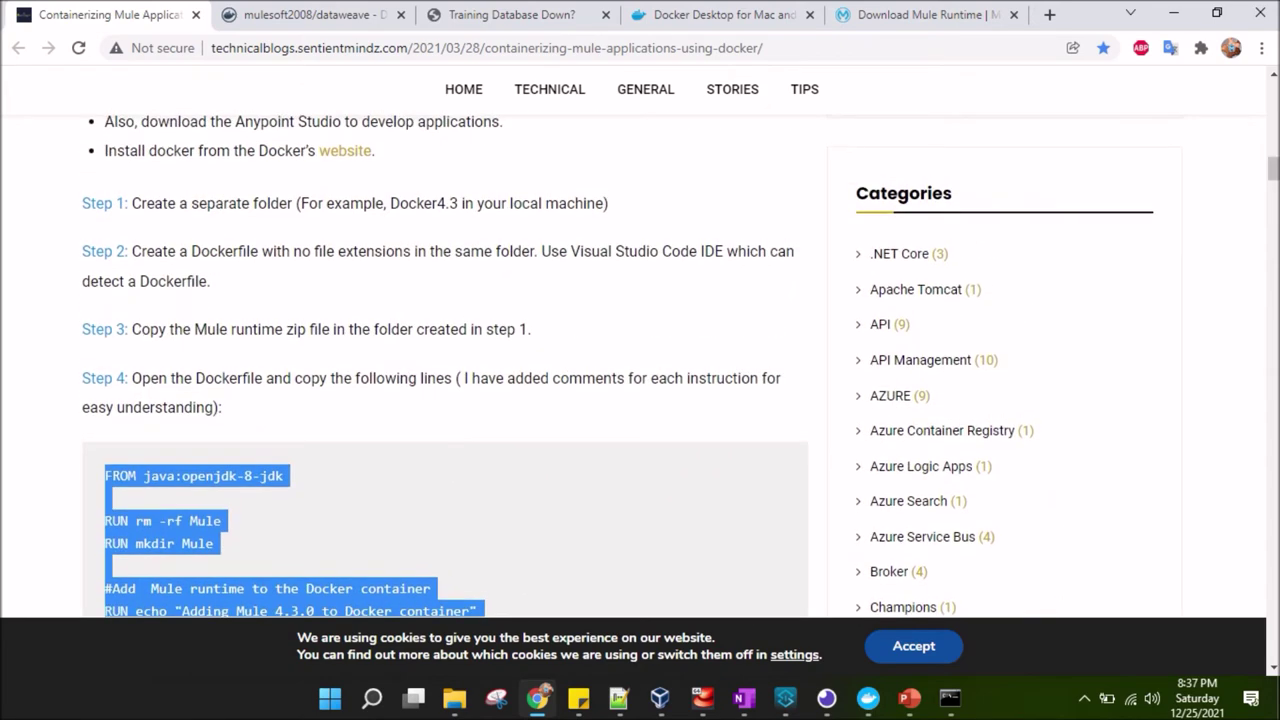
pyautogui.moveTo(191, 251); pyautogui.dragTo(259, 251)
pyautogui.rightClick(238, 254)
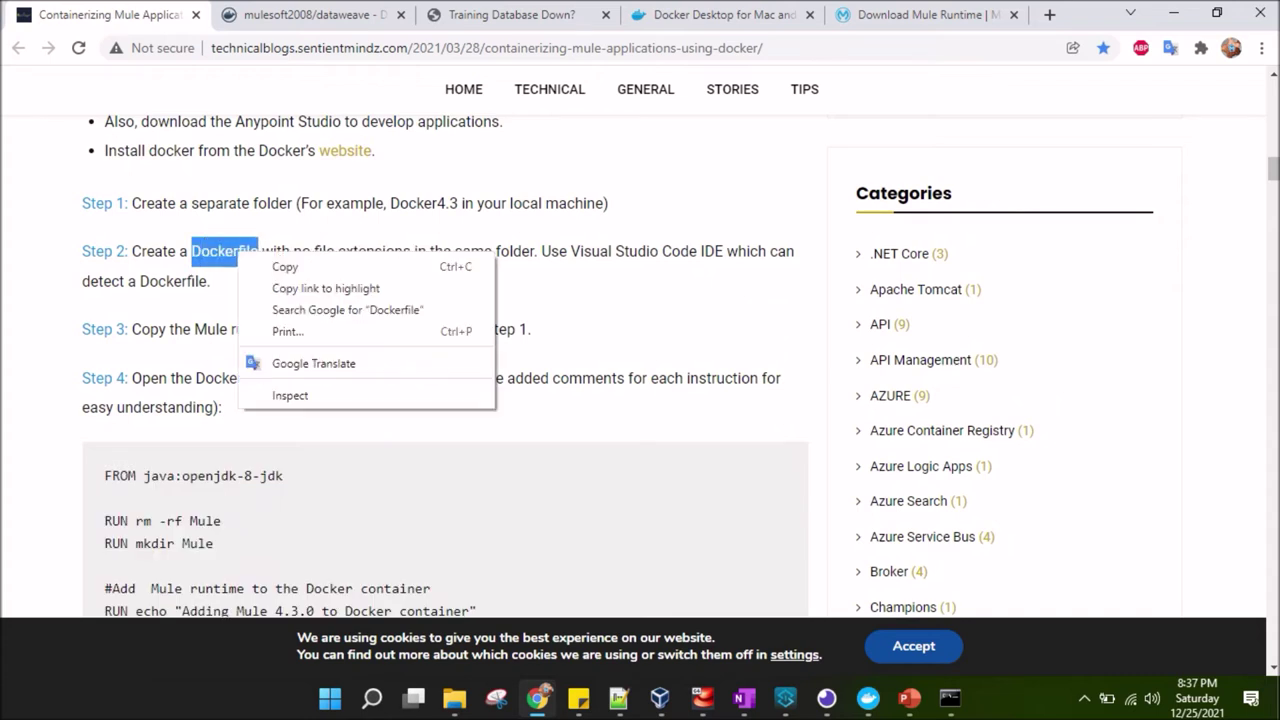
pyautogui.click(275, 265)
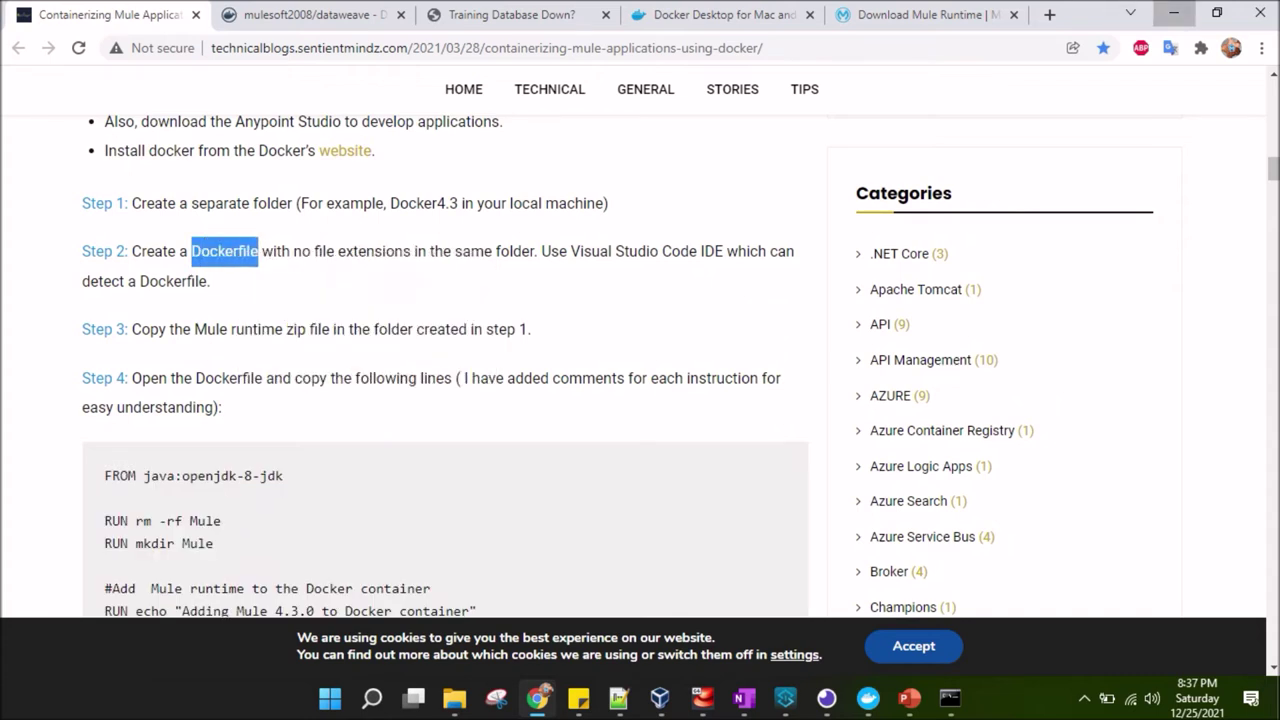
pyautogui.click(1174, 14)
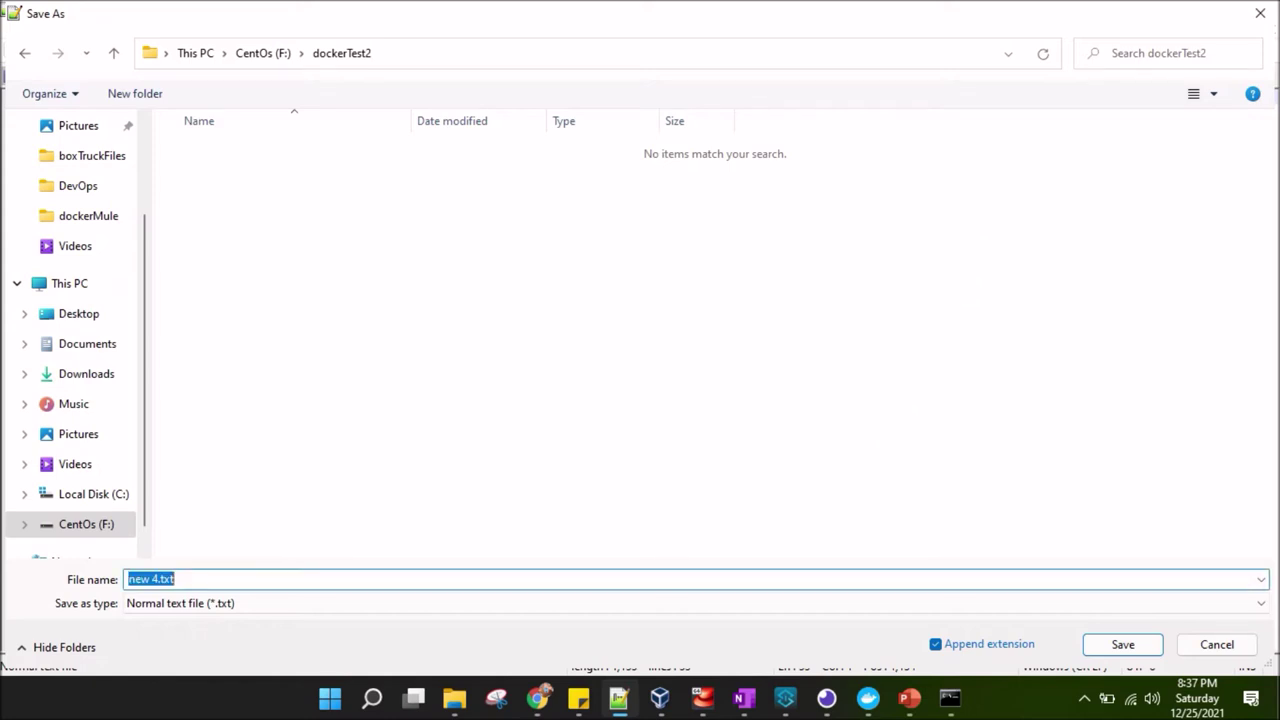
# Step: Save the file as 'Dockerfile' in F:\dockerTest2, leaving the file type unchanged
pyautogui.hotkey('ctrl', 'v')
pyautogui.press('Tab')
pyautogui.hotkey('alt', 'Down')
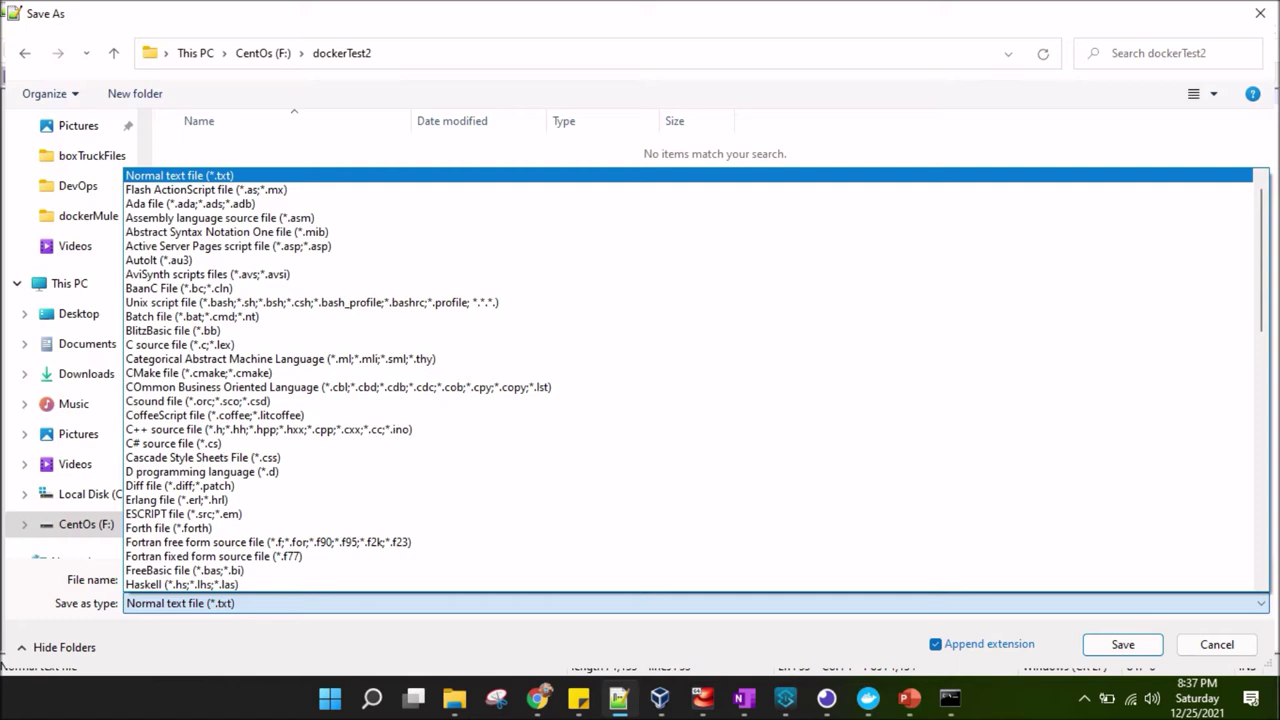
pyautogui.scroll(1, 688, 379)
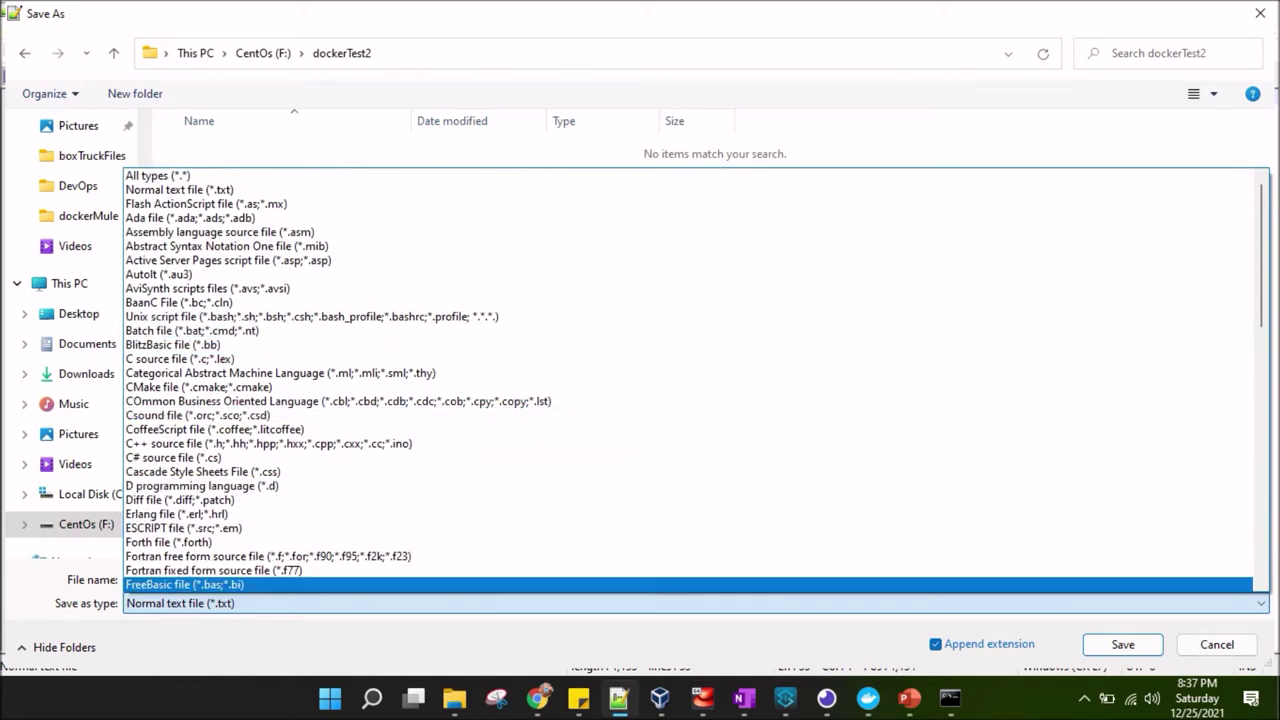
pyautogui.press('Escape')
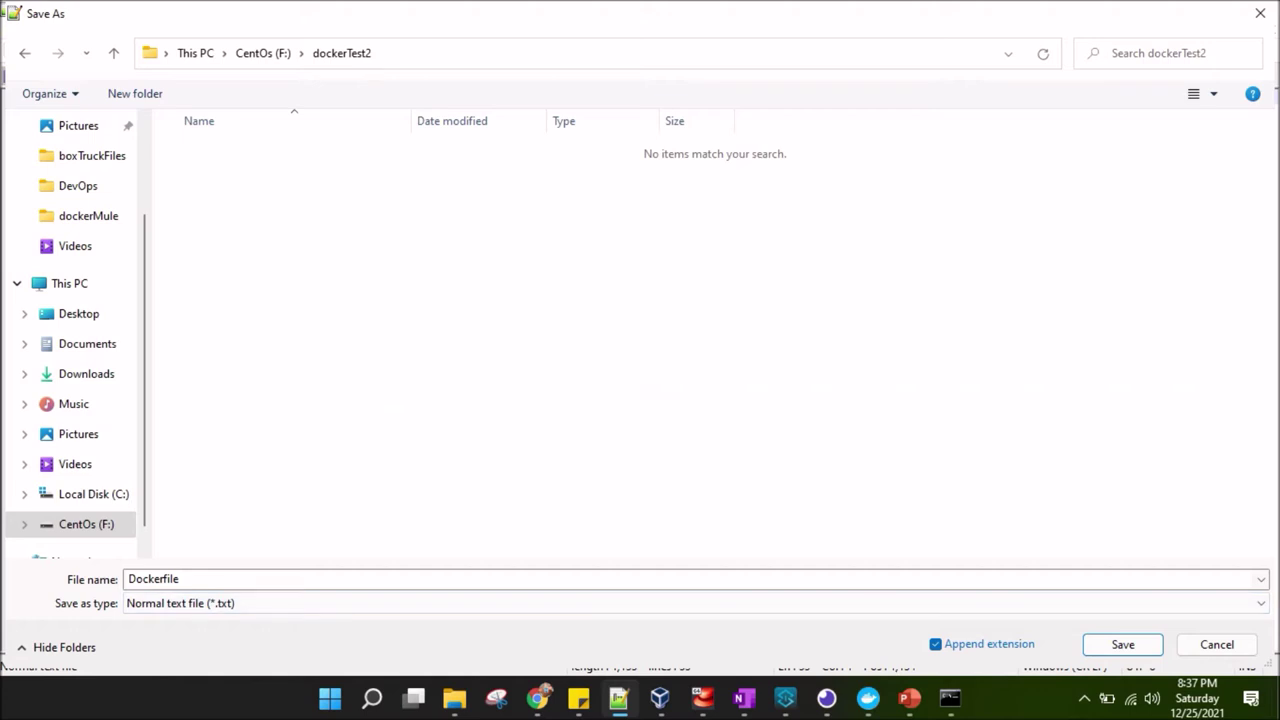
pyautogui.hotkey('alt', 'Down')
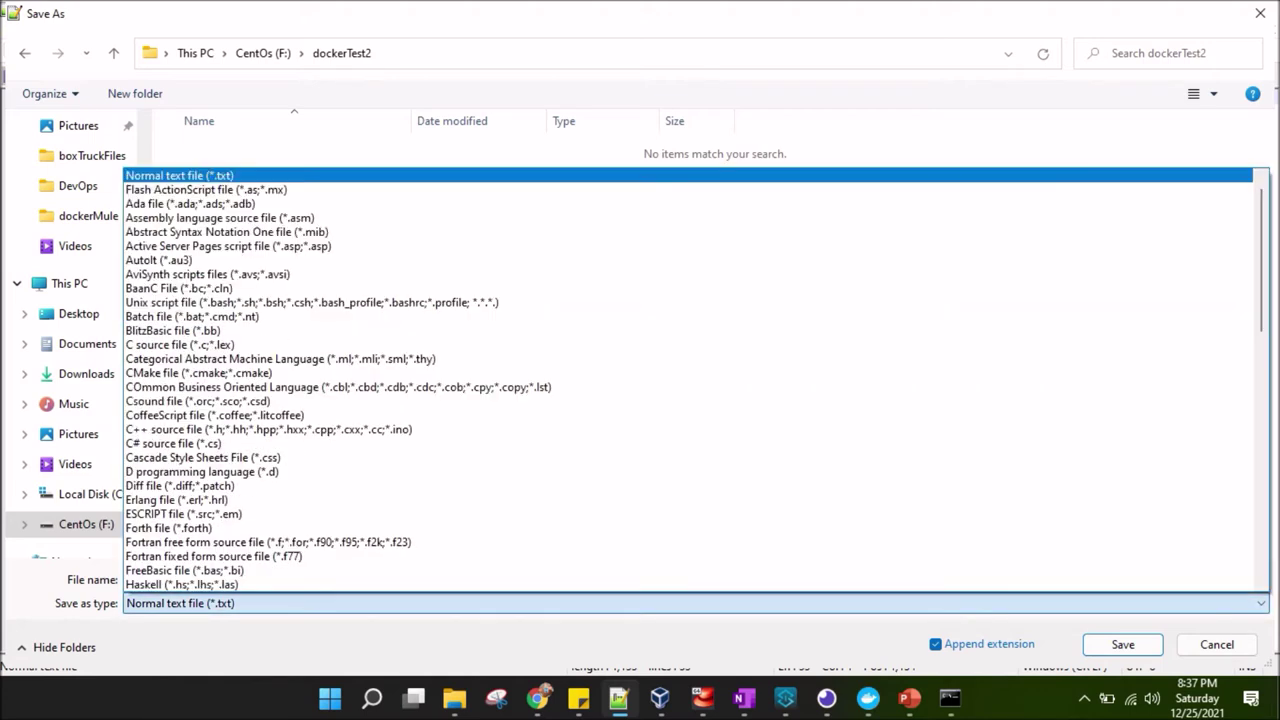
pyautogui.press('Escape')
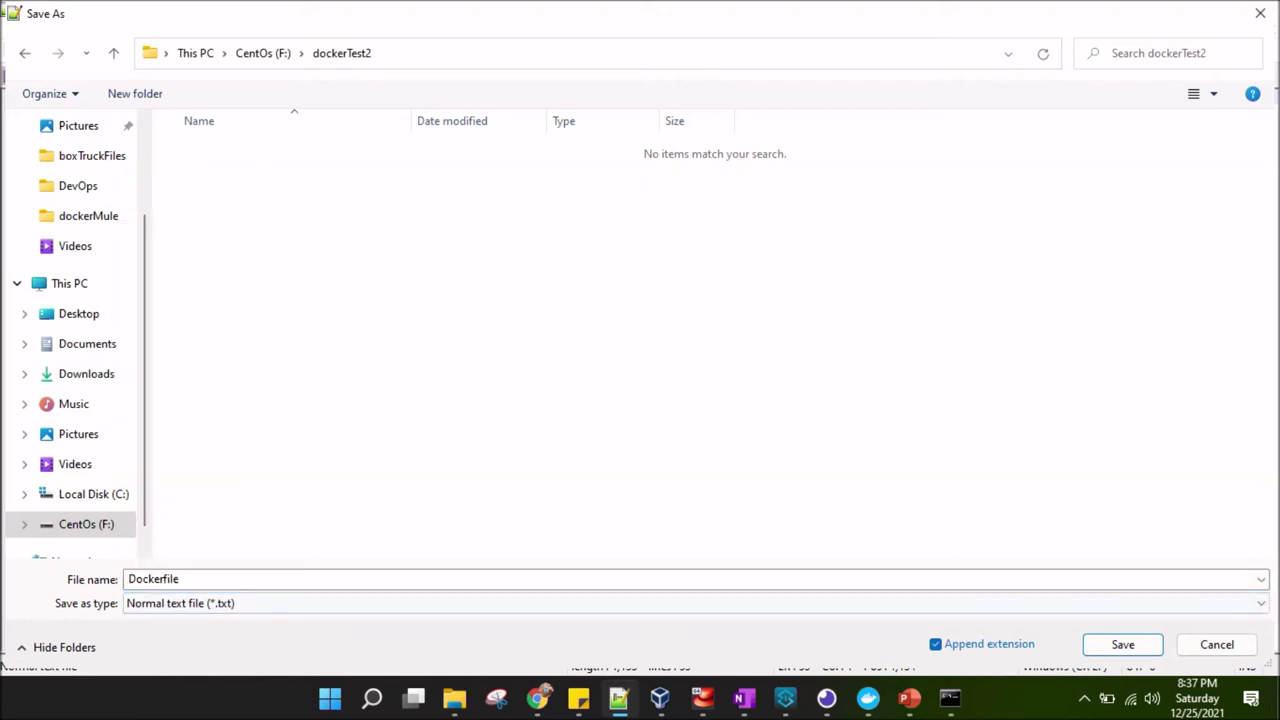
pyautogui.press('Return')
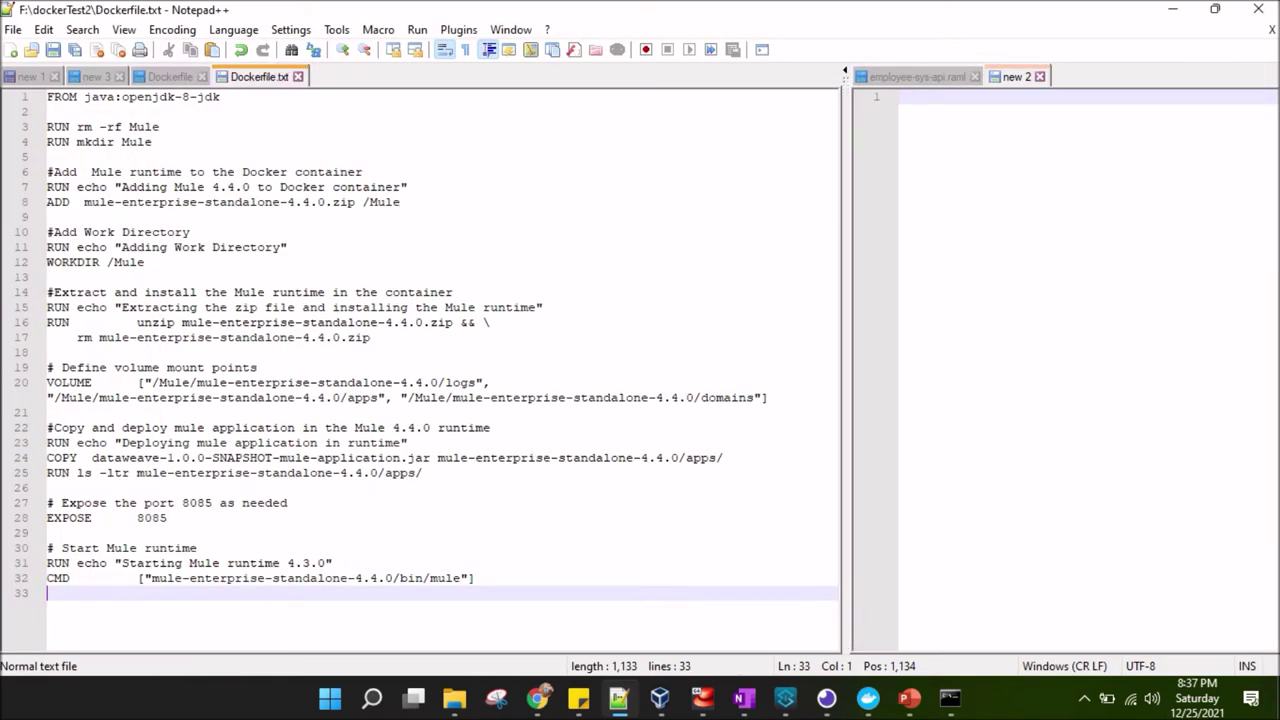
pyautogui.moveTo(454, 698)
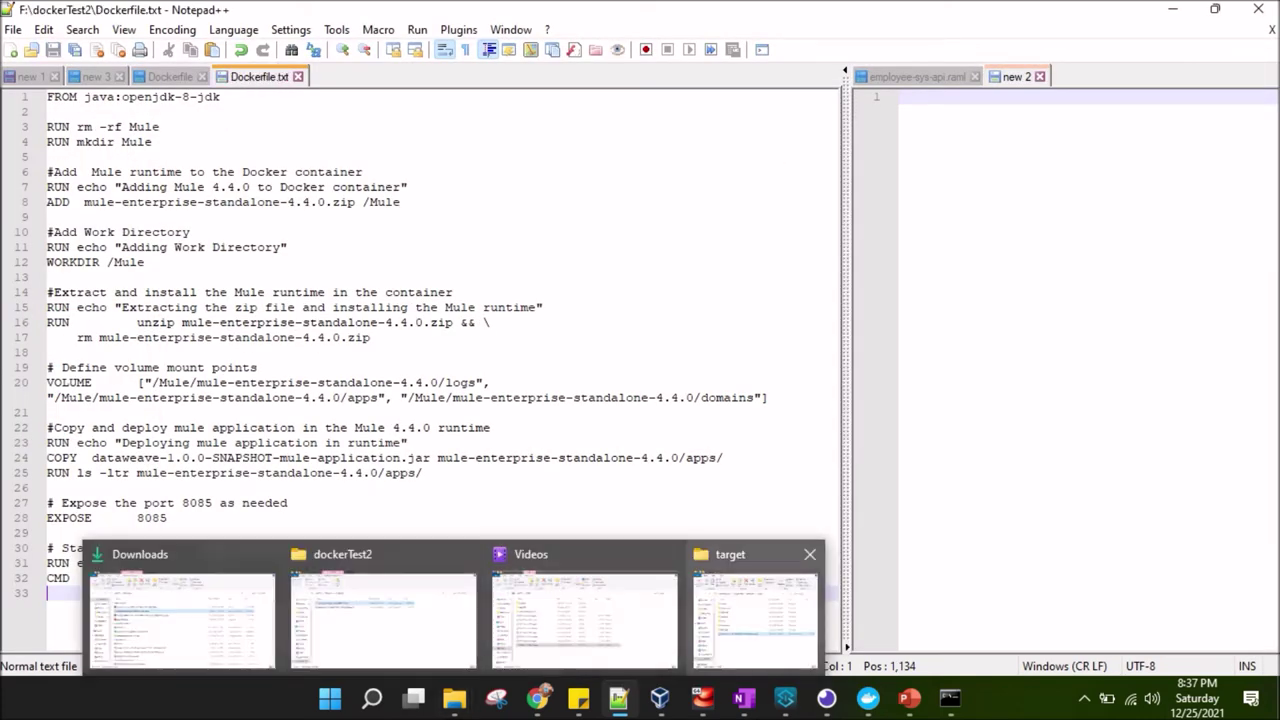
# Step: Rename Dockerfile.txt to Dockerfile without an extension, confirming the extension change
pyautogui.hotkey('alt', 'Tab')
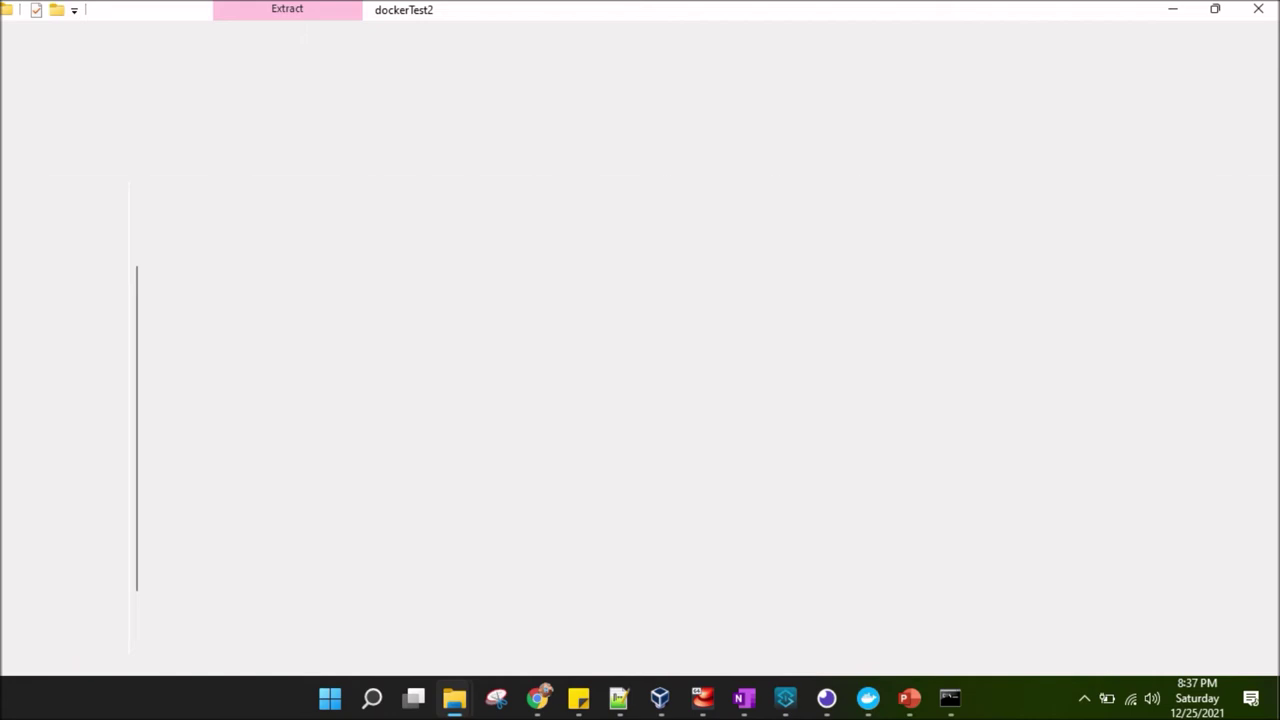
pyautogui.click(216, 223)
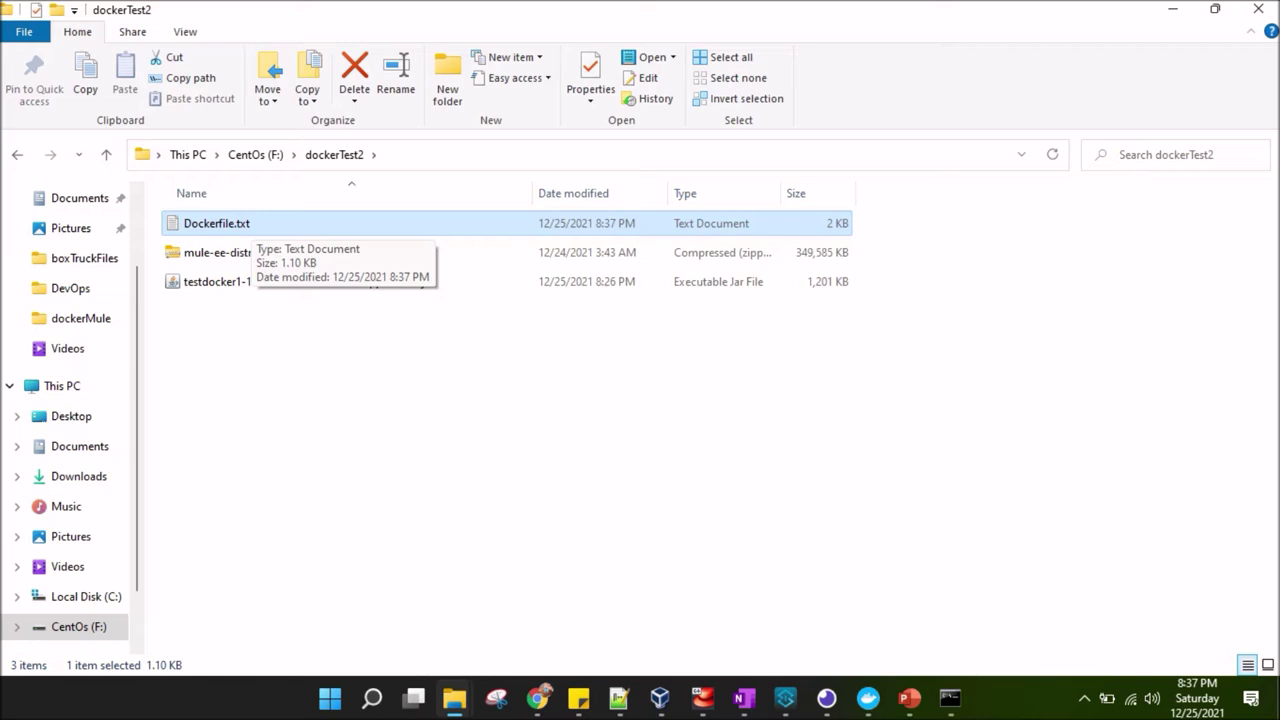
pyautogui.press('F2')
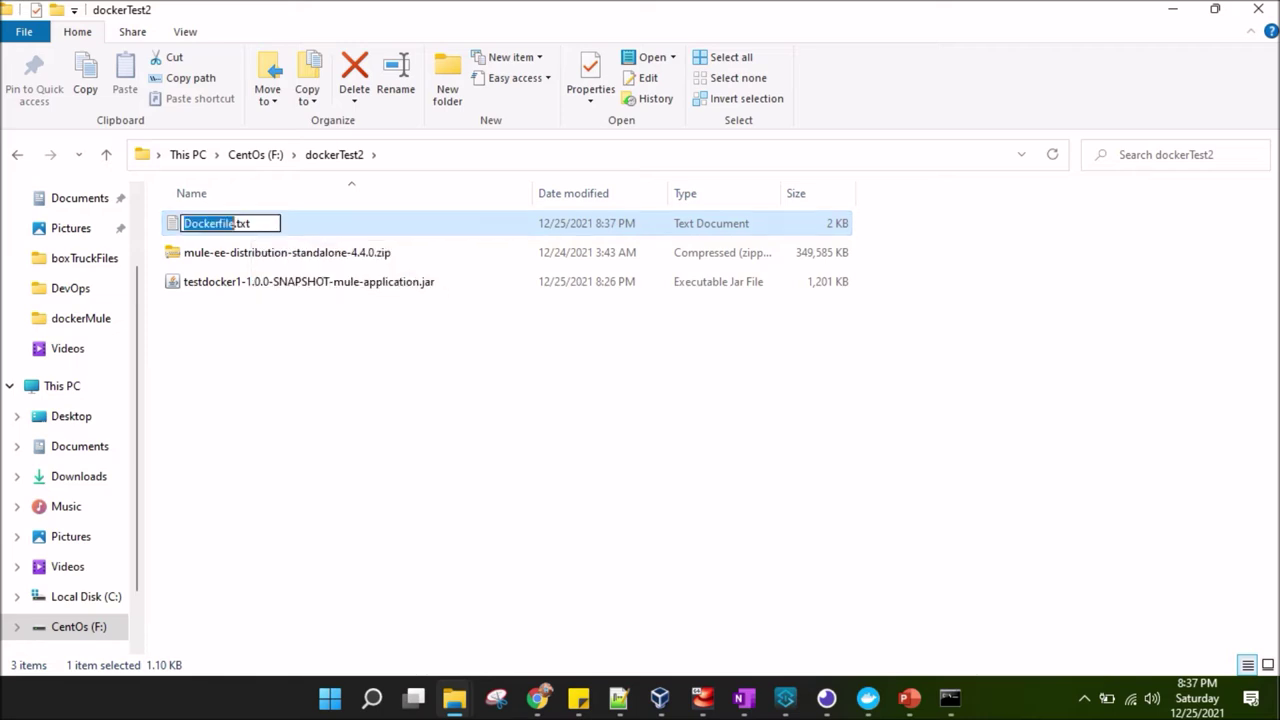
pyautogui.press('End')
pyautogui.press('BackSpace')
pyautogui.press('BackSpace')
pyautogui.press('BackSpace')
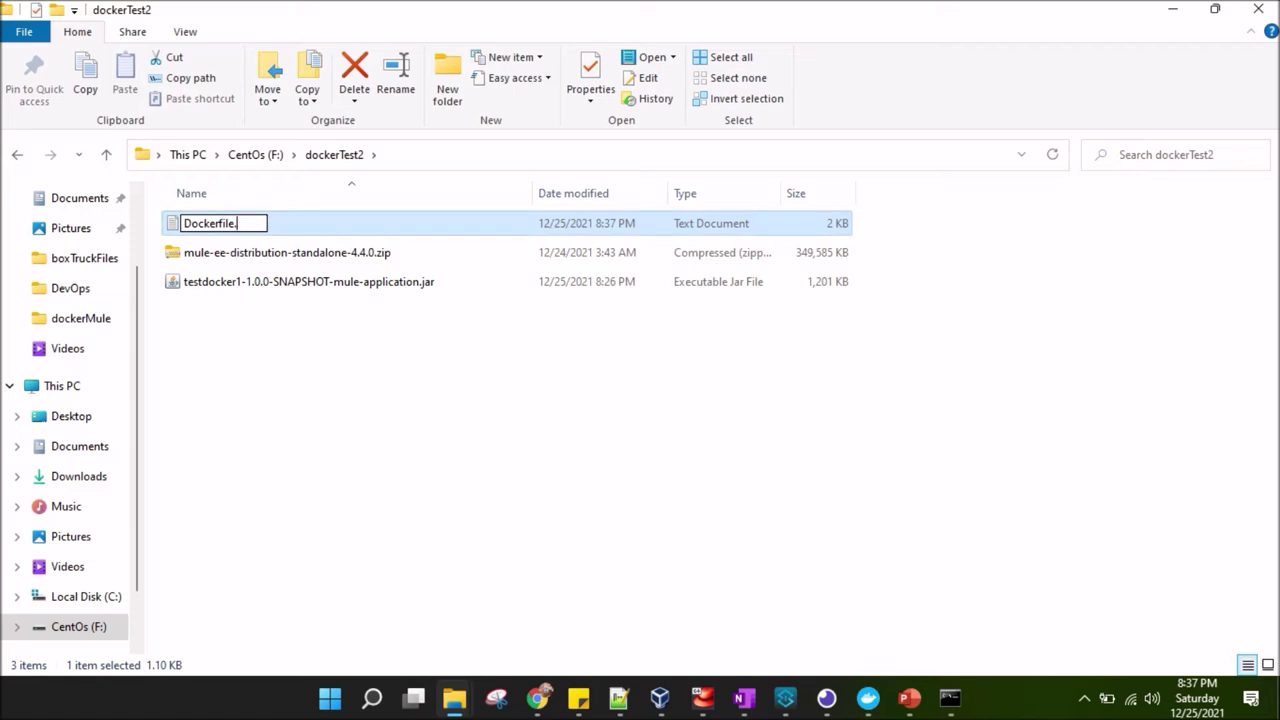
pyautogui.press('BackSpace')
pyautogui.press('Return')
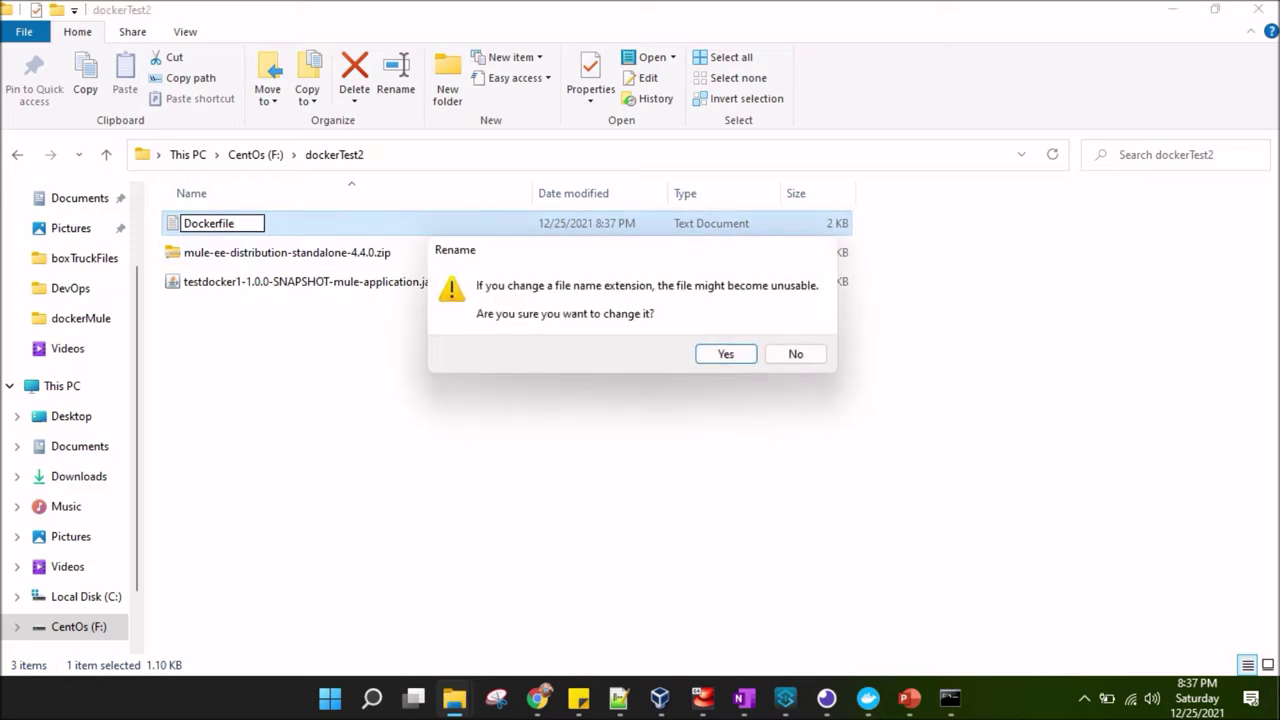
pyautogui.press('Return')
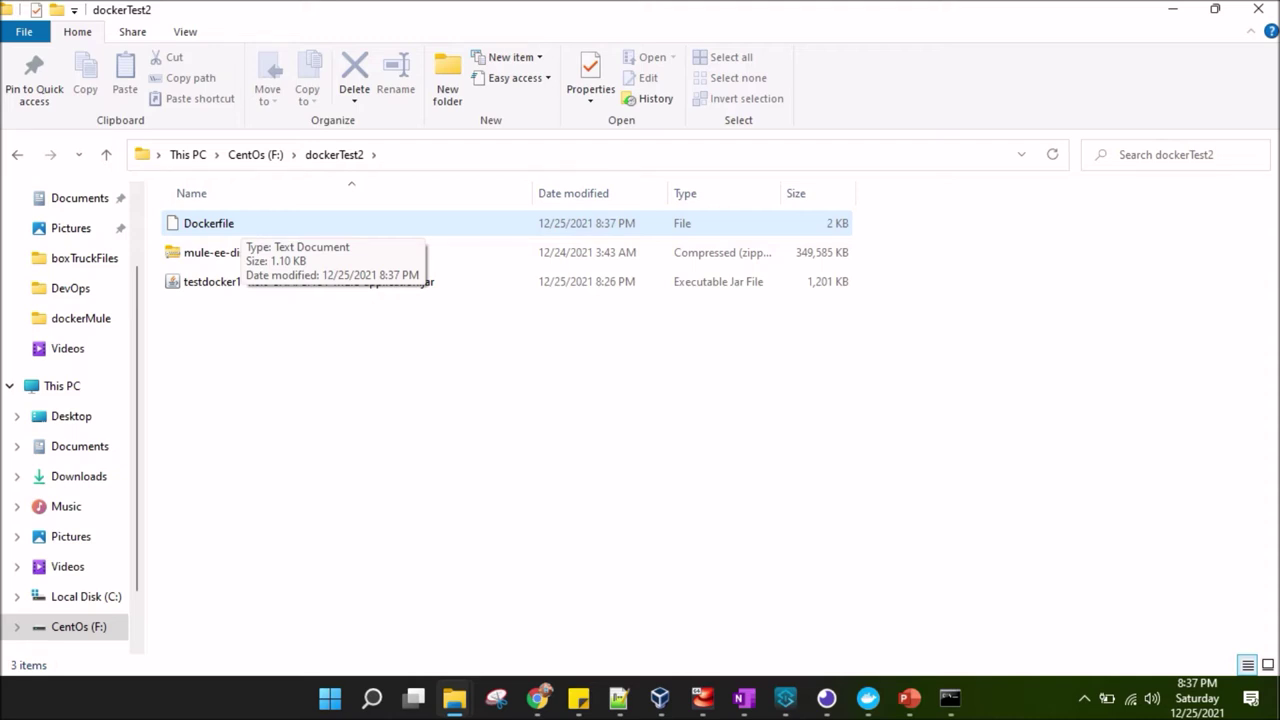
# Step: Open the extensionless Dockerfile with Edit with Notepad++
pyautogui.click(208, 223)
pyautogui.rightClick(227, 223)
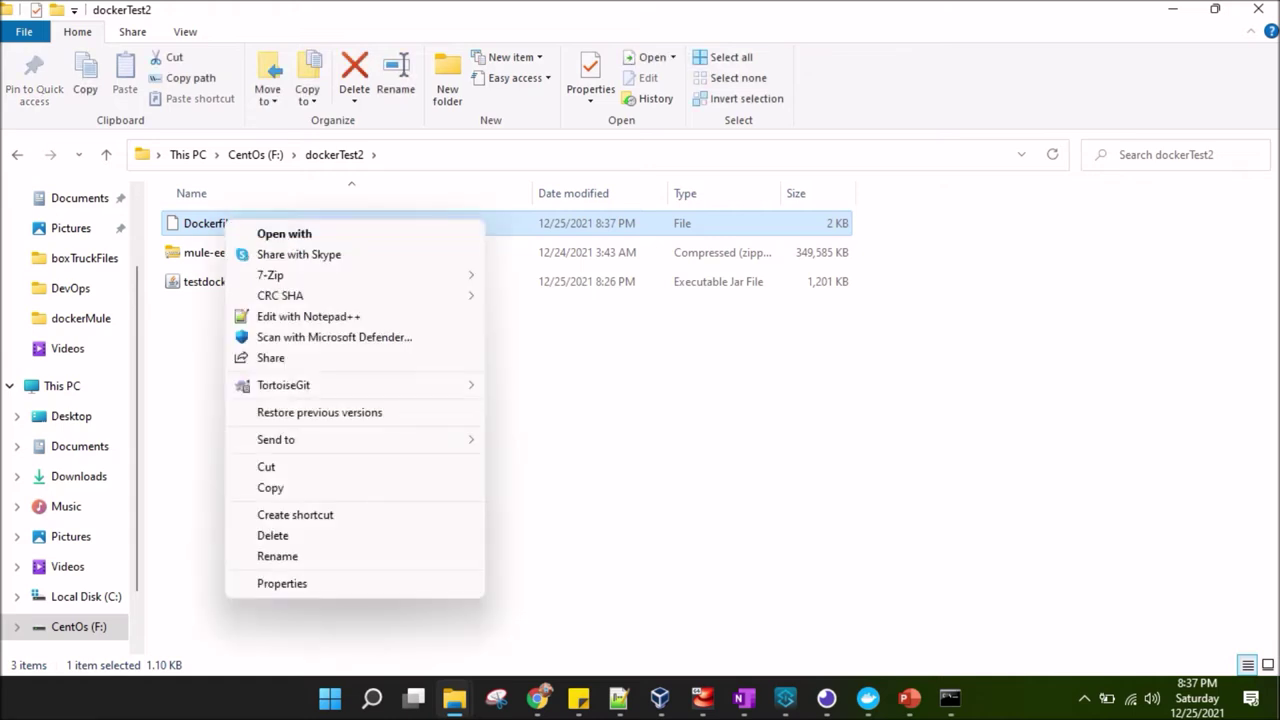
pyautogui.click(308, 316)
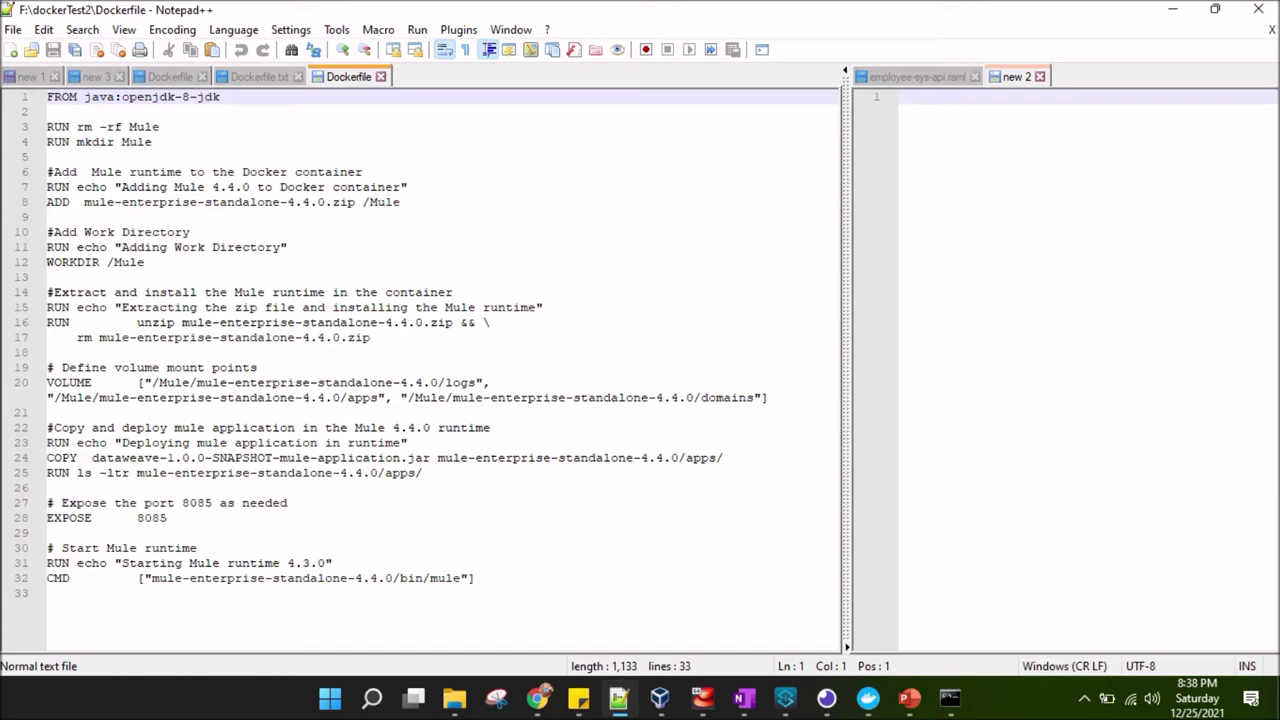
# Step: Close the old Dockerfile.txt tab and check the jar name on line 24 and port 8085 on line 27
pyautogui.click(297, 76)
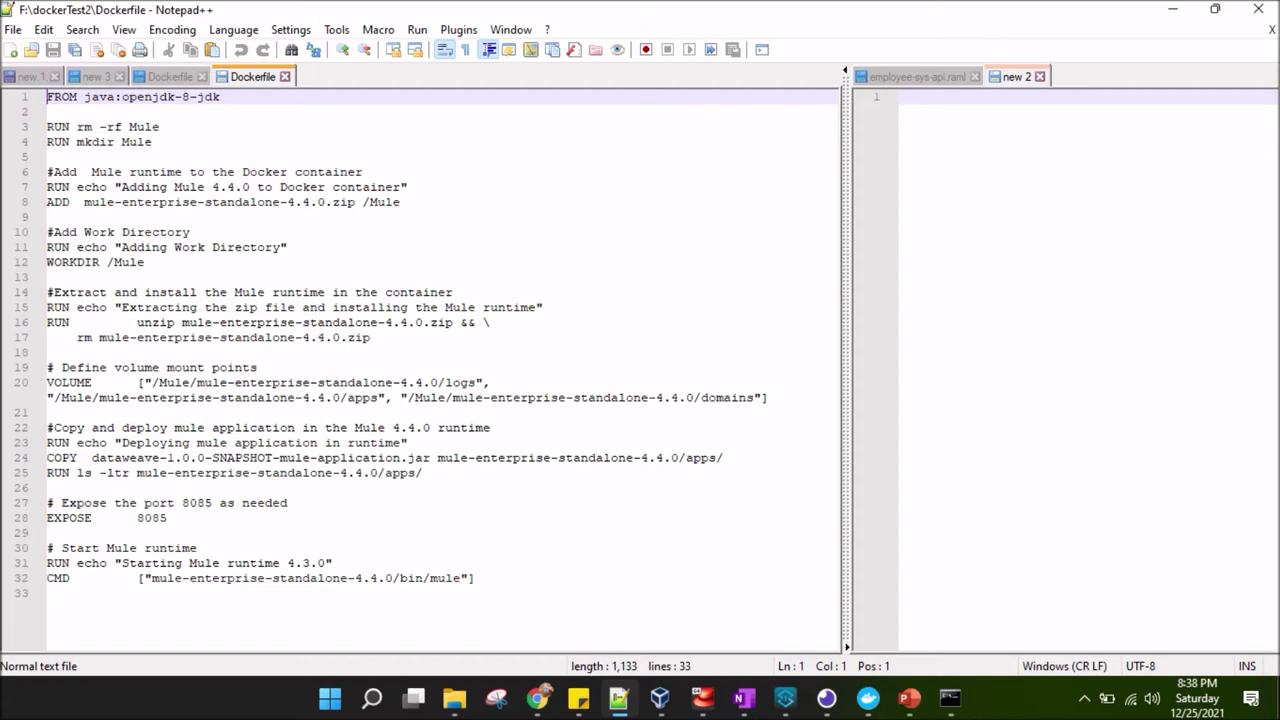
pyautogui.moveTo(92, 458); pyautogui.dragTo(432, 458)
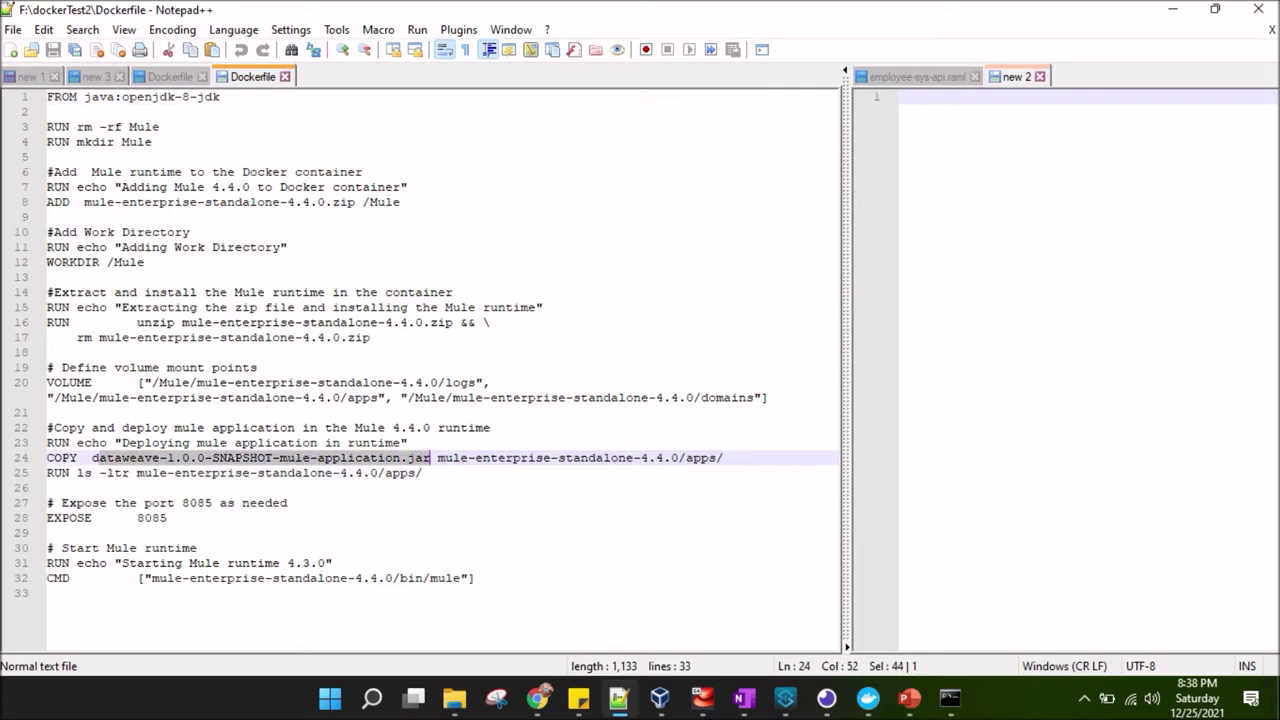
pyautogui.click(690, 458)
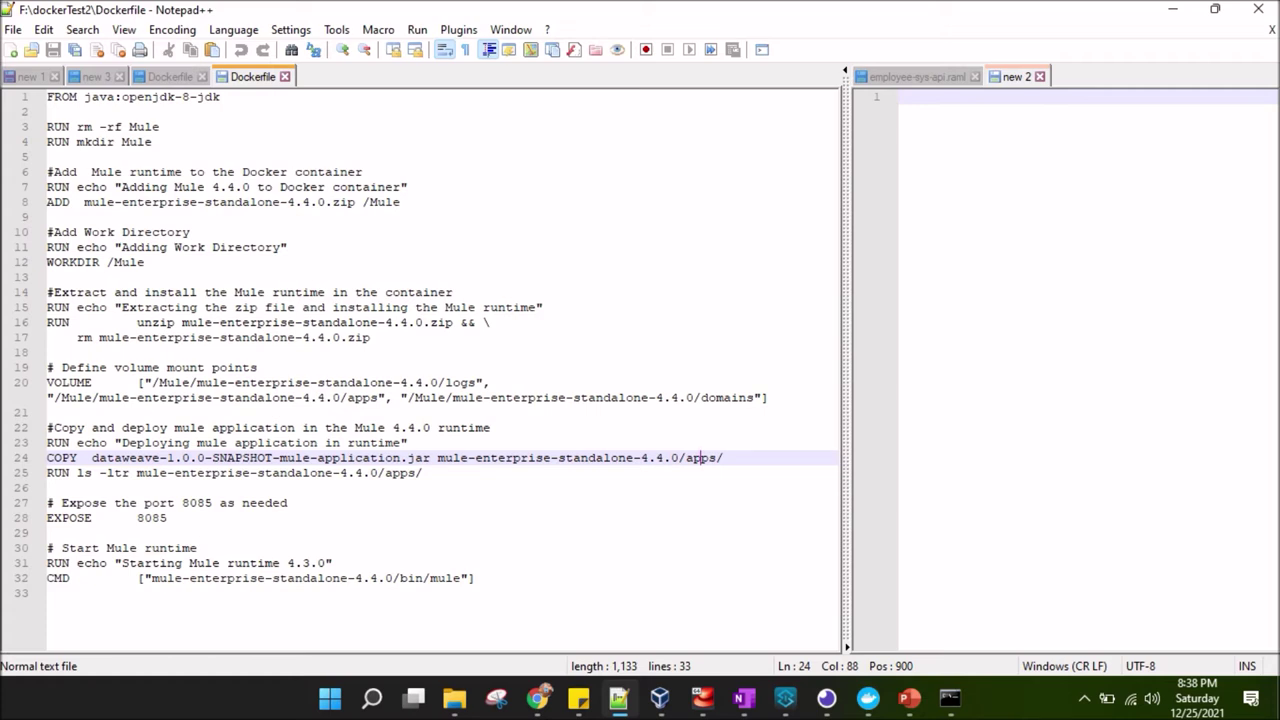
pyautogui.doubleClick(197, 503)
# Step: Glance at Anypoint Studio, then bring the dockerTest2 folder window to the front
pyautogui.moveTo(537, 697)
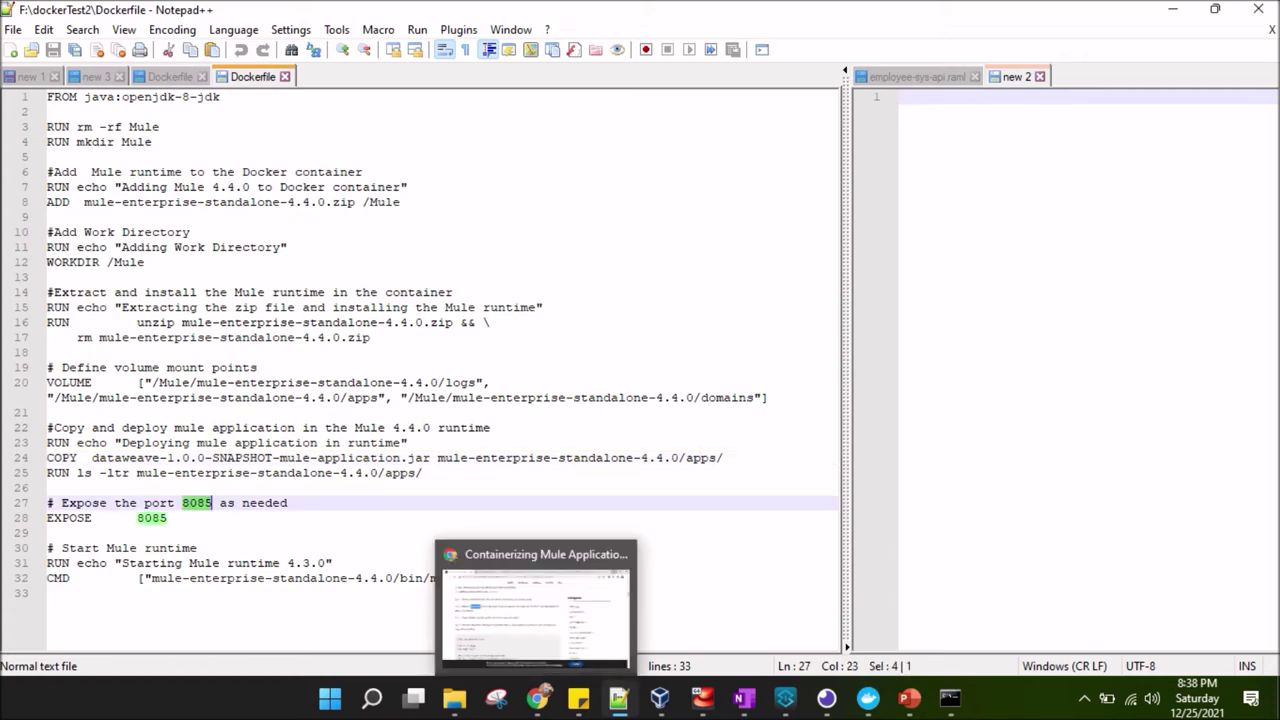
pyautogui.click(785, 697)
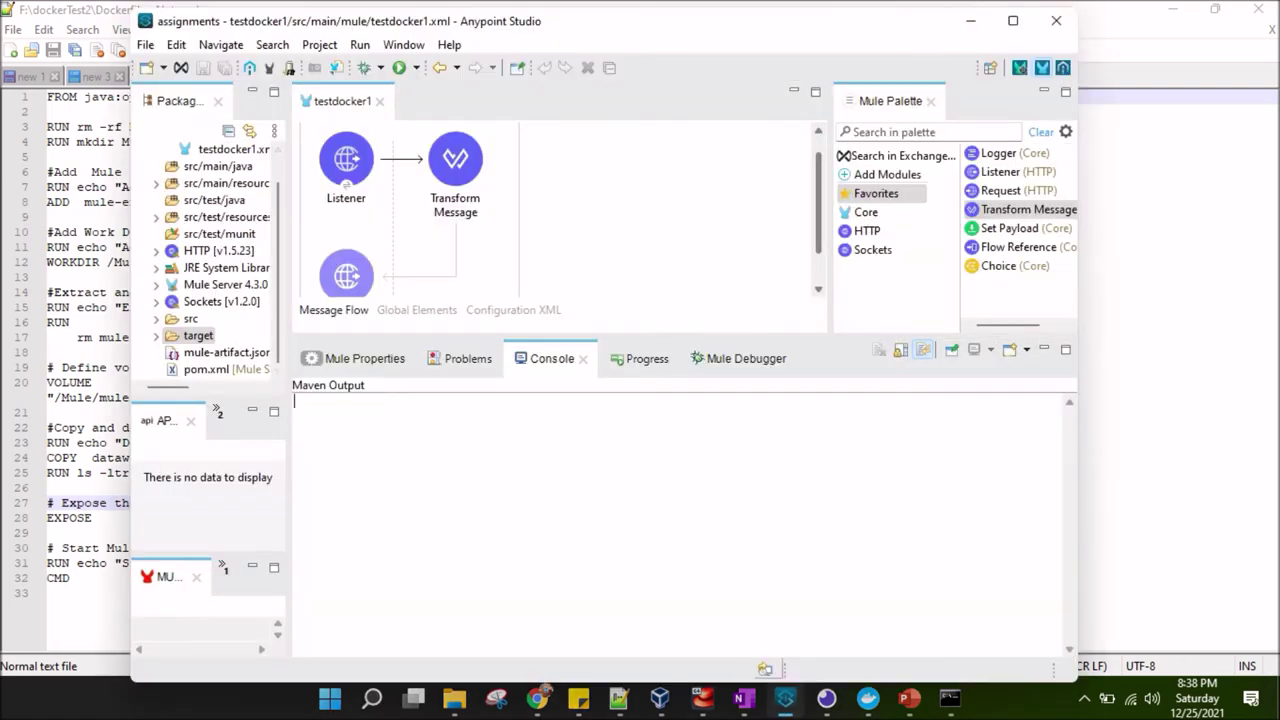
pyautogui.click(785, 697)
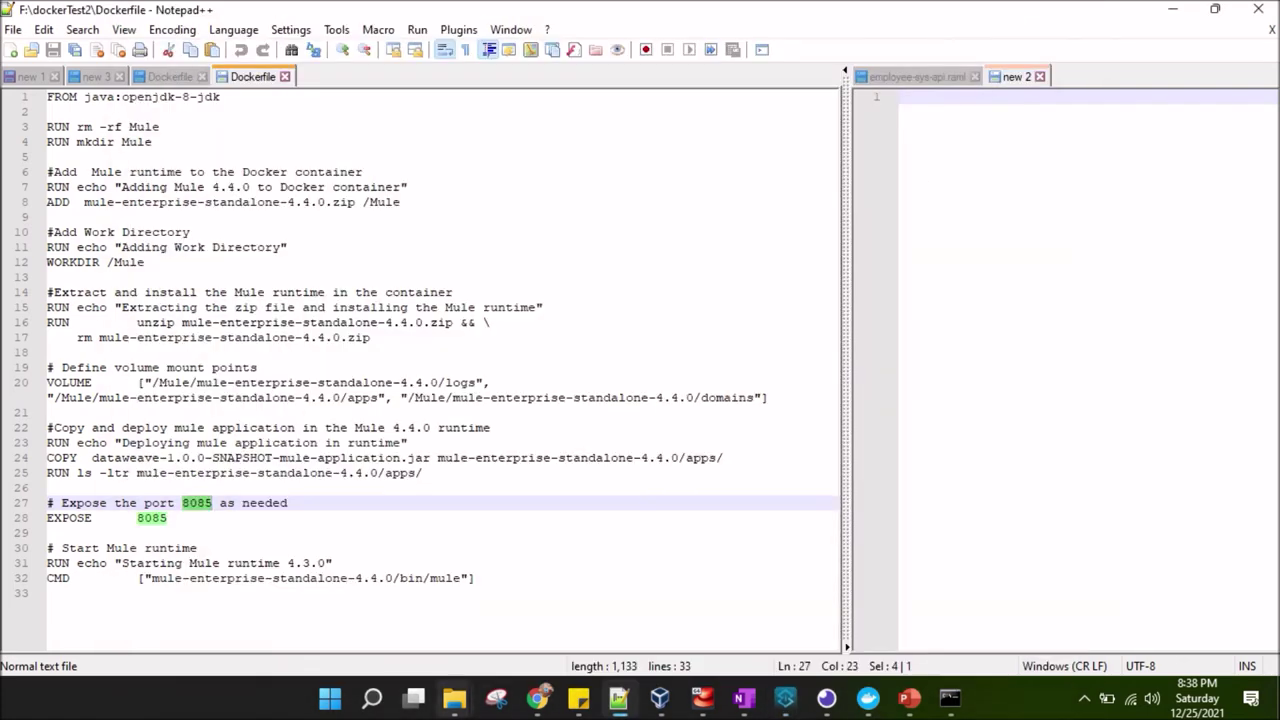
pyautogui.moveTo(454, 697)
pyautogui.click(383, 615)
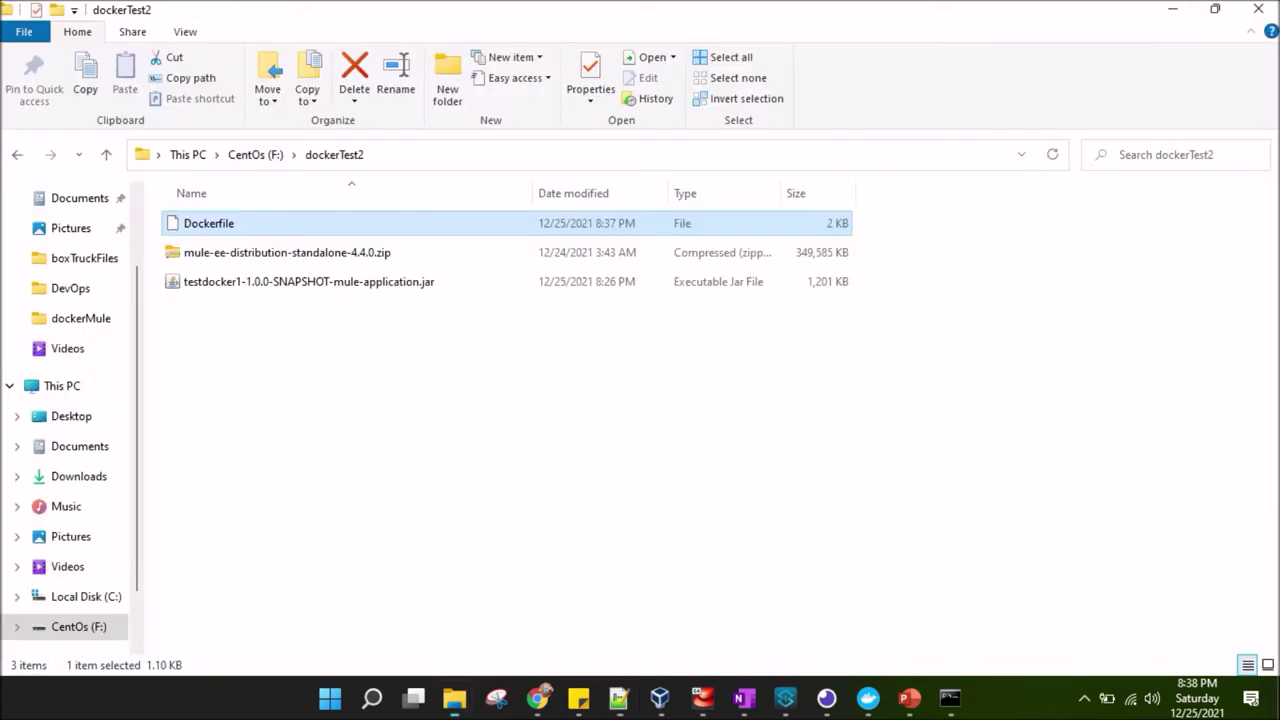
# Step: Rename the application jar to testdocker12_25_21.jar
pyautogui.click(308, 281)
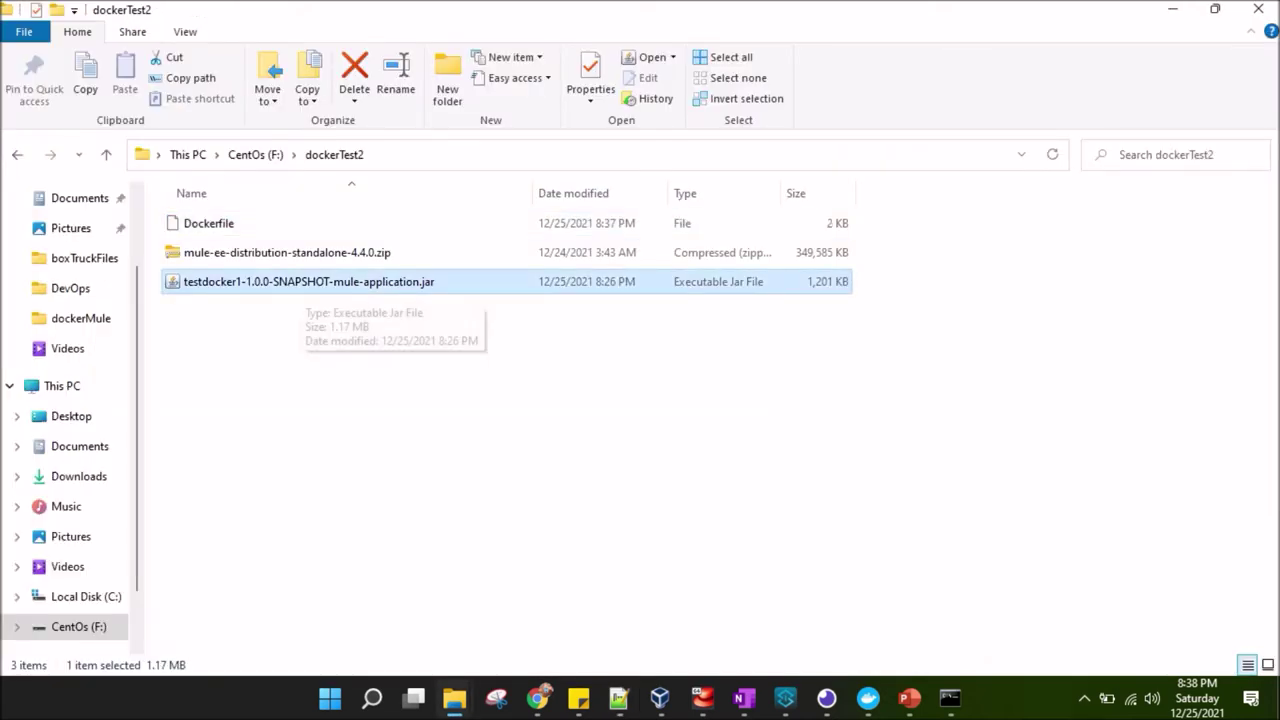
pyautogui.press('F2')
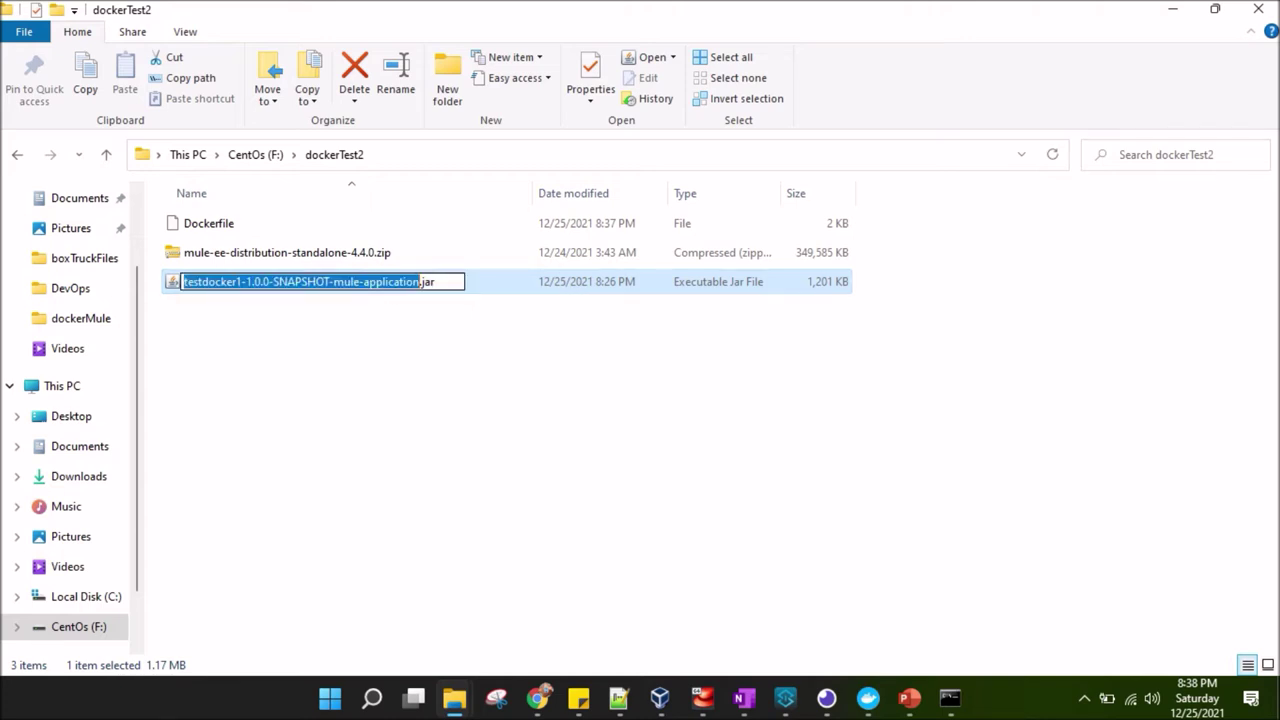
pyautogui.rightClick(336, 283)
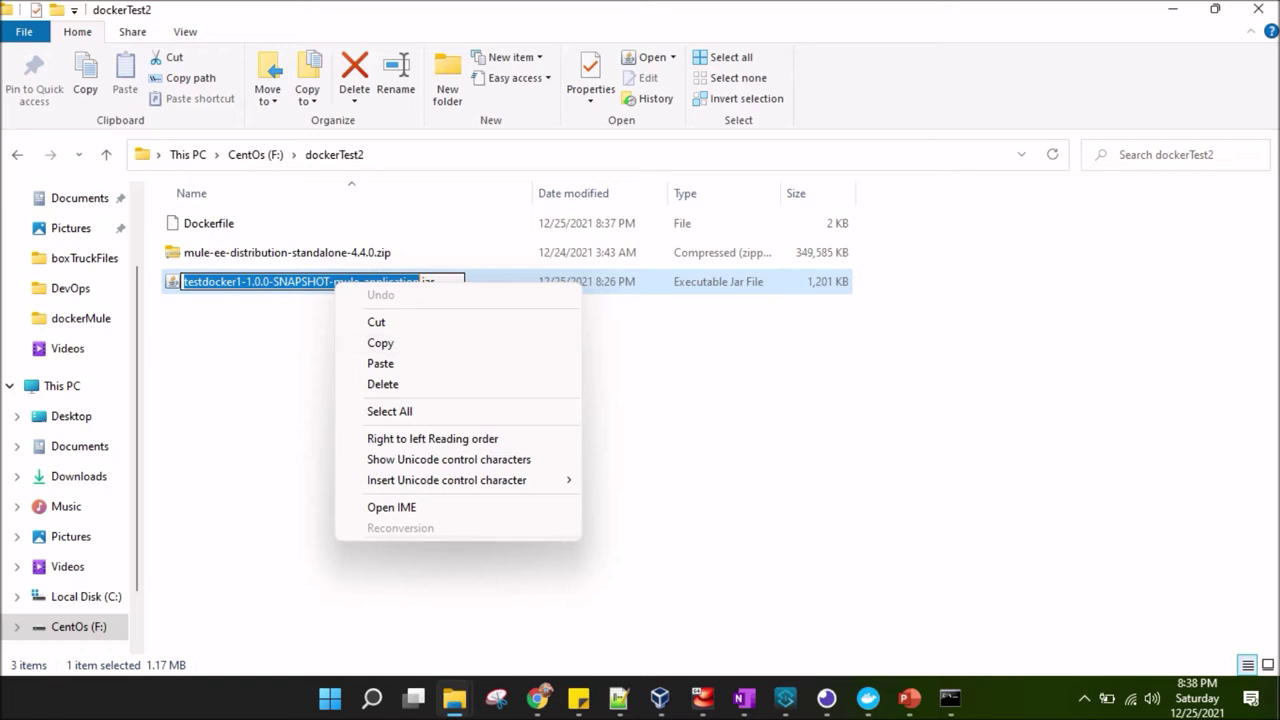
pyautogui.press('Escape')
pyautogui.press('Escape')
pyautogui.click(308, 281)
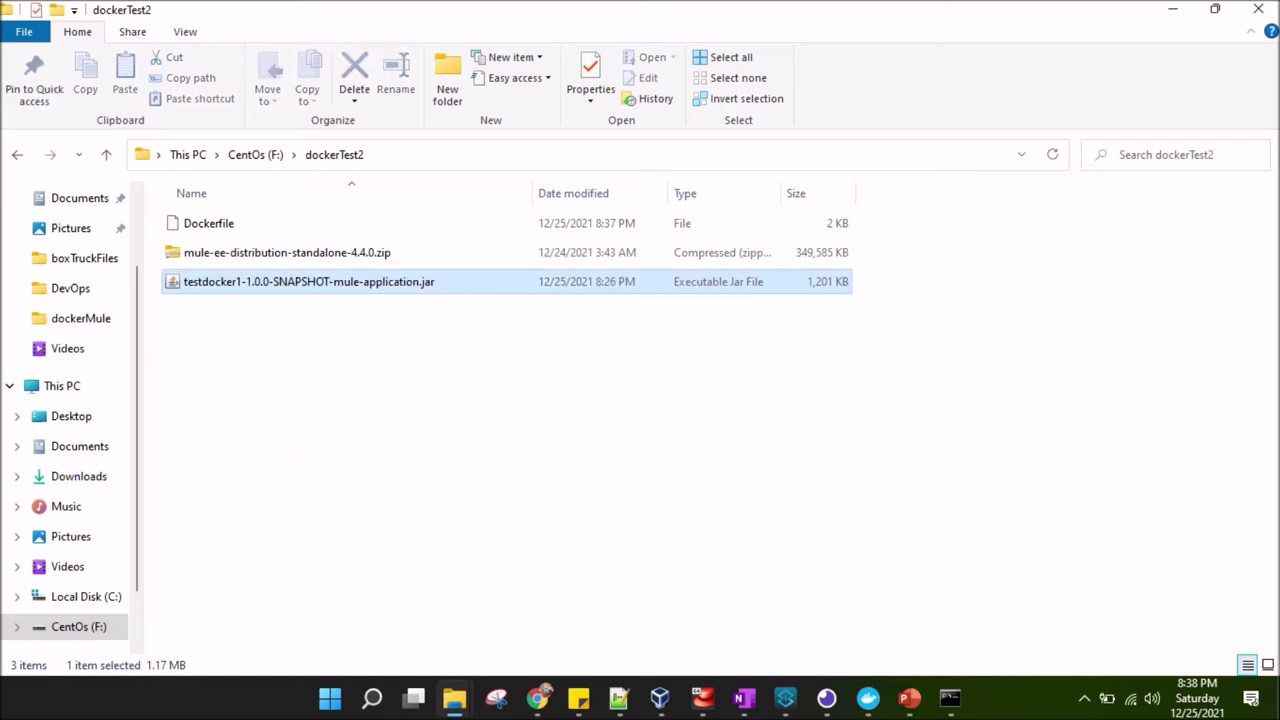
pyautogui.press('F2')
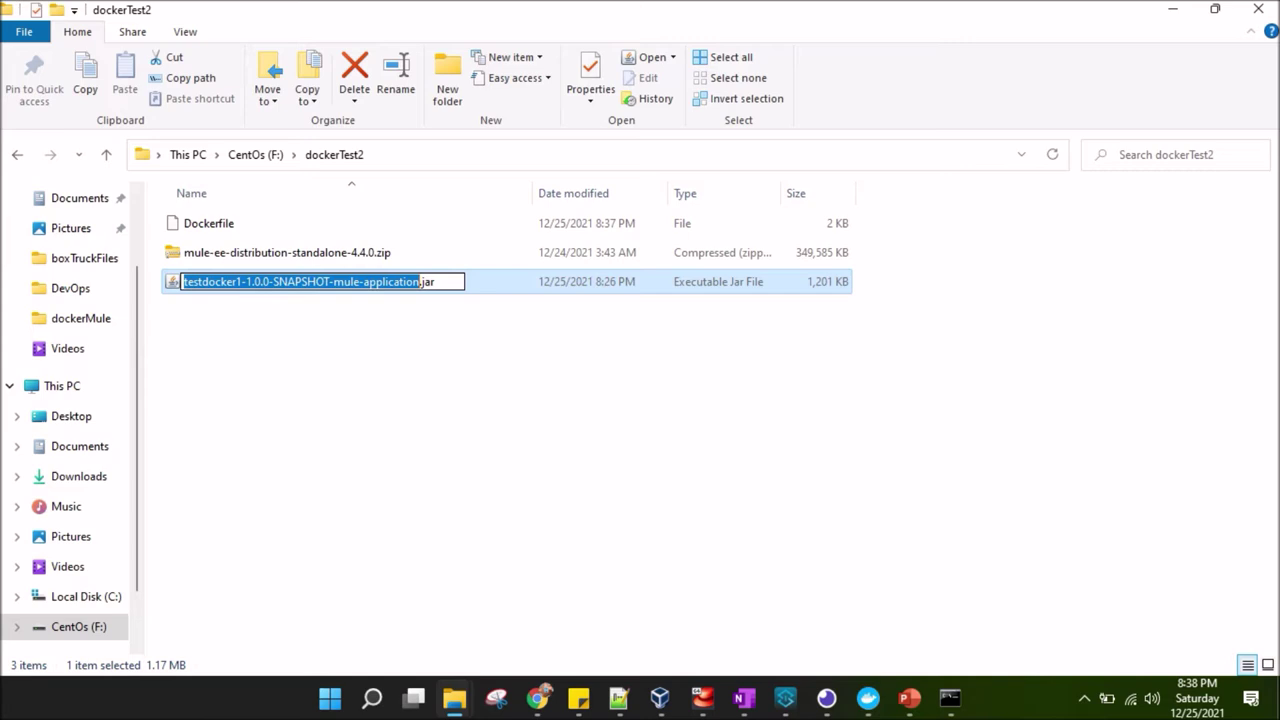
pyautogui.press('Right')
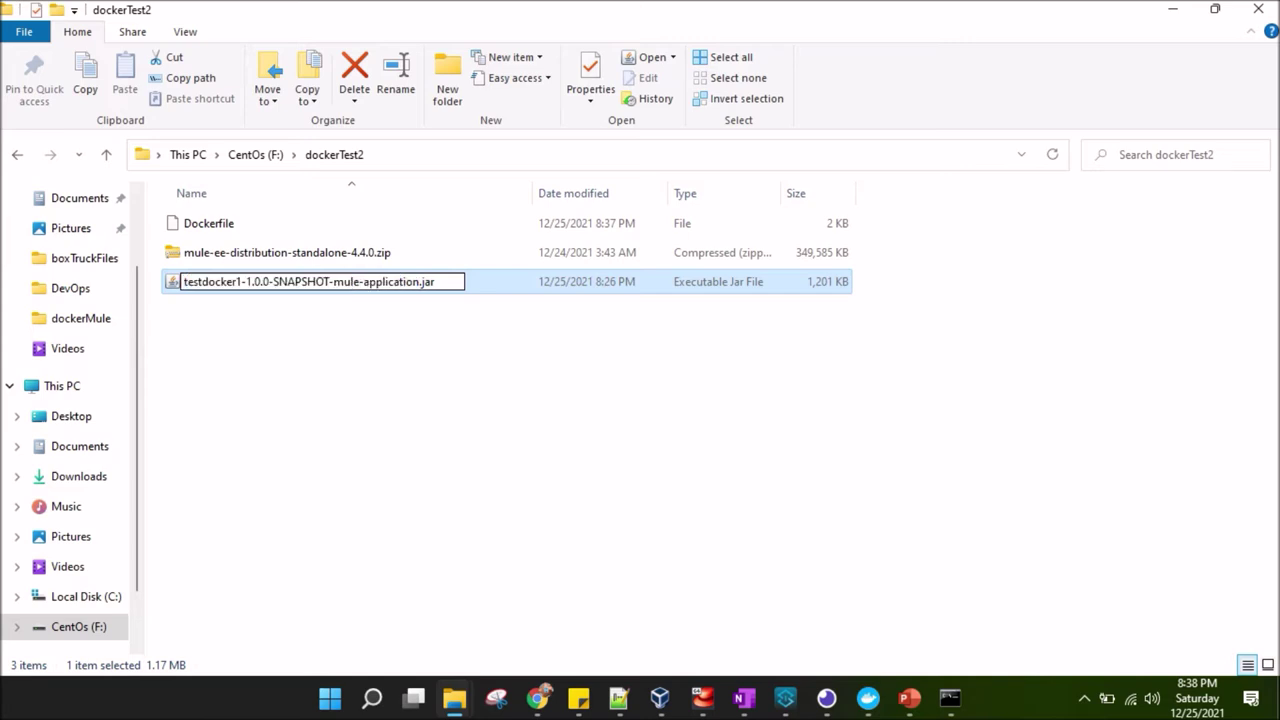
pyautogui.press('BackSpace')
pyautogui.press('BackSpace')
pyautogui.press('BackSpace')
pyautogui.press('BackSpace')
pyautogui.press('BackSpace')
pyautogui.press('BackSpace')
pyautogui.press('BackSpace')
pyautogui.press('BackSpace')
pyautogui.press('BackSpace')
pyautogui.press('BackSpace')
pyautogui.press('BackSpace')
pyautogui.press('BackSpace')
pyautogui.press('BackSpace')
pyautogui.press('BackSpace')
pyautogui.press('BackSpace')
pyautogui.press('BackSpace')
pyautogui.press('BackSpace')
pyautogui.press('BackSpace')
pyautogui.press('BackSpace')
pyautogui.press('BackSpace')
pyautogui.press('BackSpace')
pyautogui.press('BackSpace')
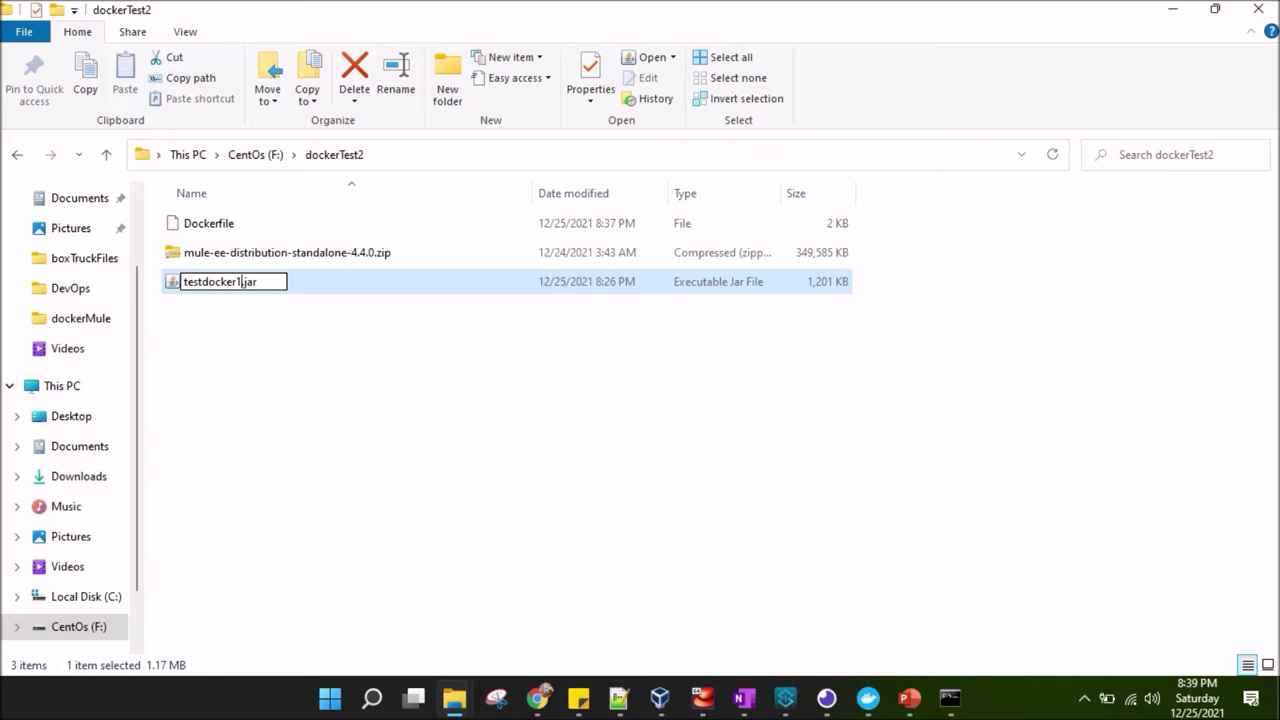
pyautogui.write('2_25_21')
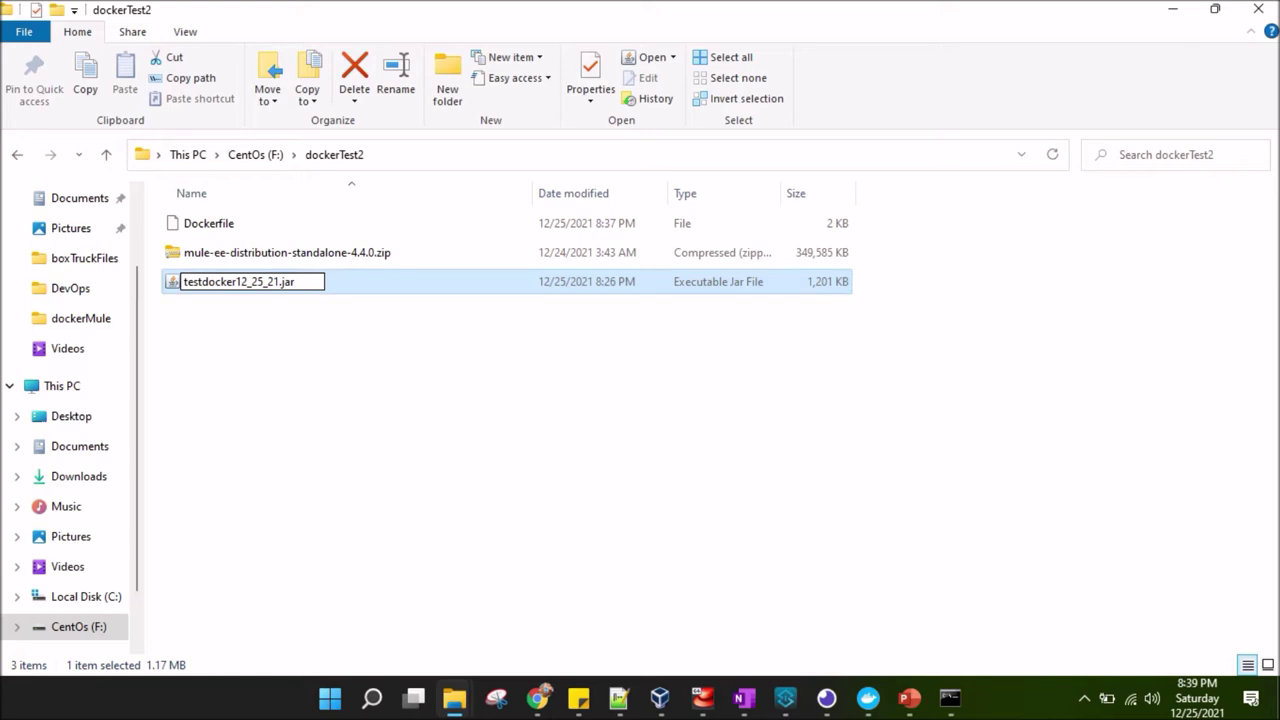
pyautogui.press('Return')
# Step: Highlight the renamed jar's base name and switch back to the Dockerfile in Notepad++
pyautogui.hotkey('ctrl', 'space')
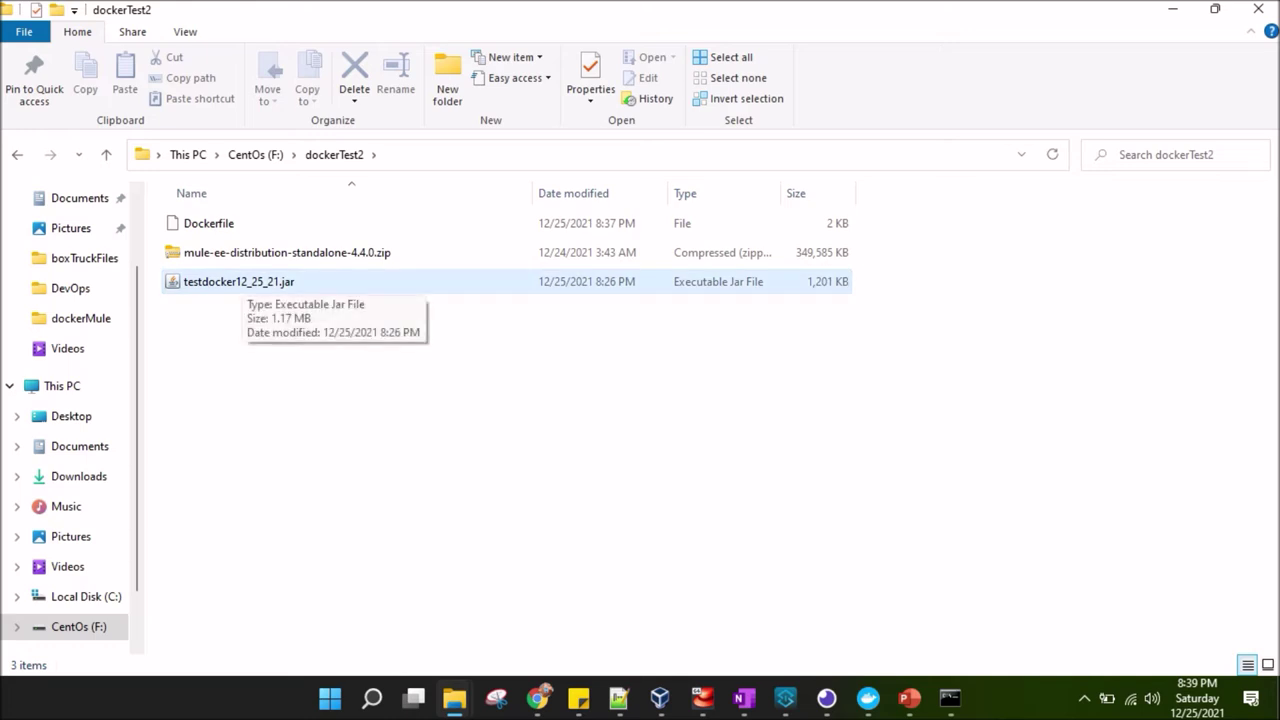
pyautogui.click(238, 283)
pyautogui.press('F2')
pyautogui.hotkey('ctrl', 'c')
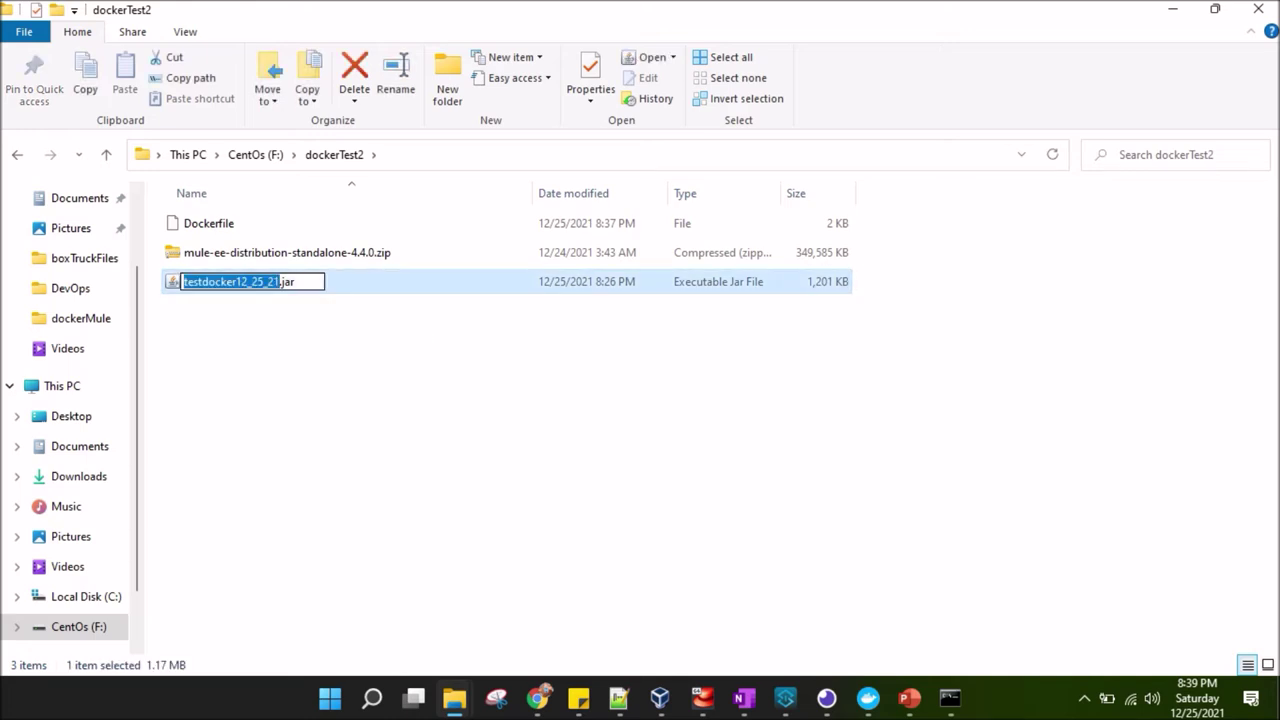
pyautogui.click(619, 697)
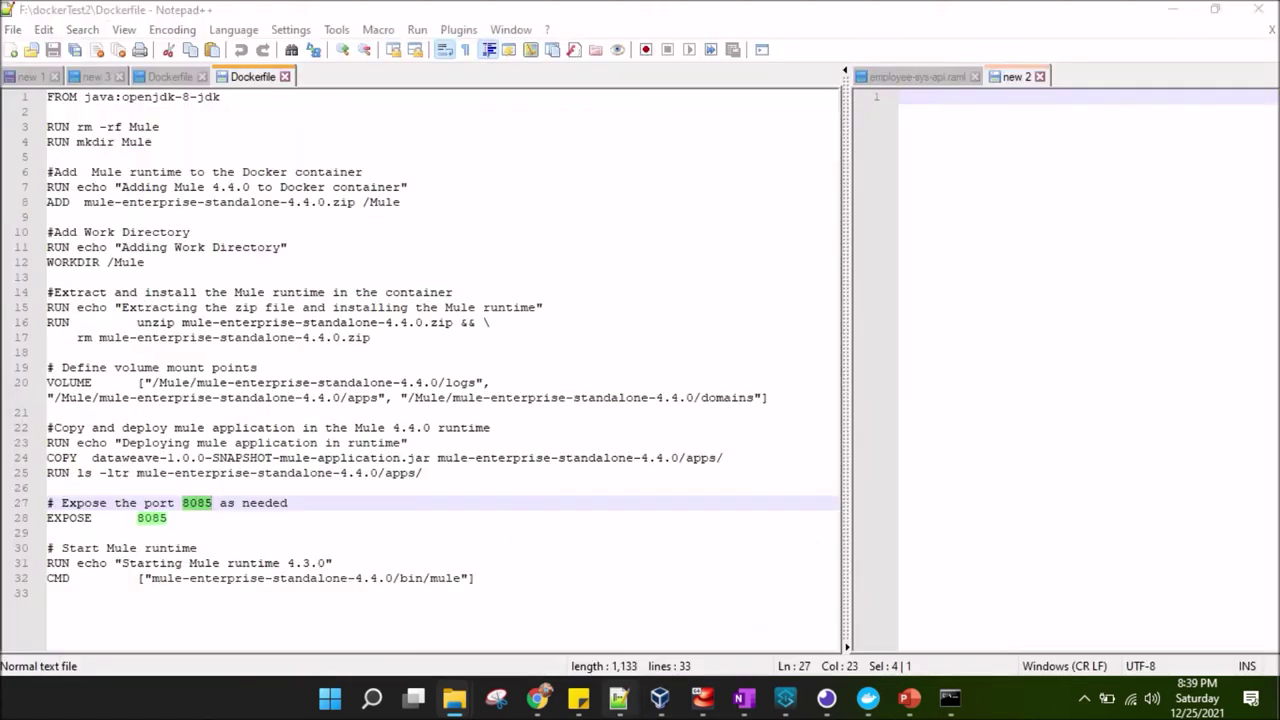
# Step: Replace the old jar name on line 24 with testdocker12_25_21
pyautogui.click(226, 457)
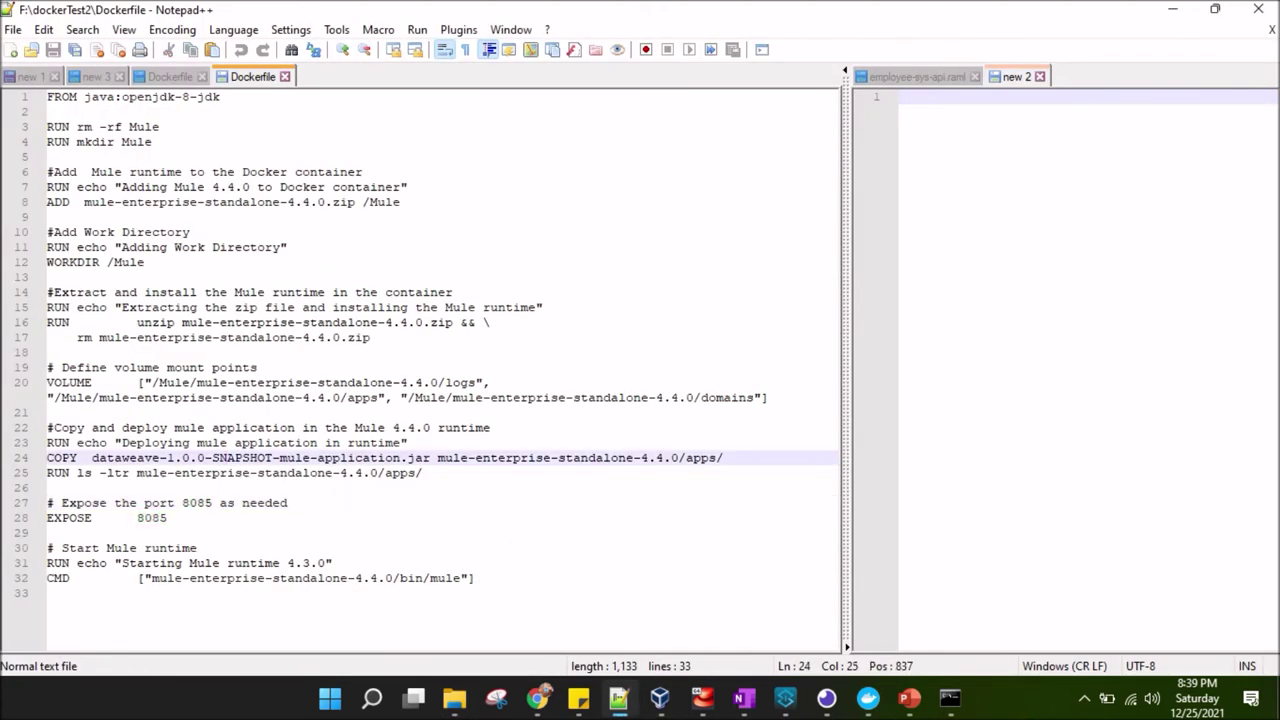
pyautogui.moveTo(92, 457); pyautogui.dragTo(401, 457)
pyautogui.hotkey('ctrl', 'v')
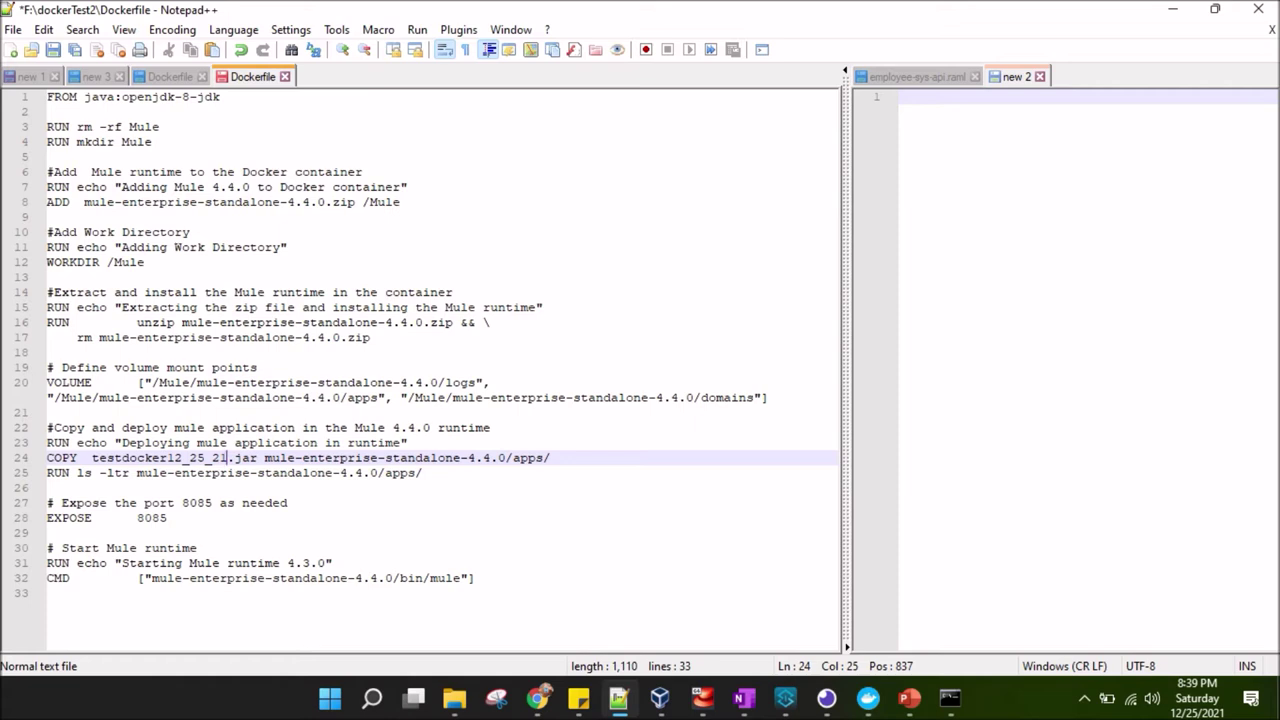
# Step: Compare port 8085 on line 27 against the HTTP_Listener_config port in Anypoint Studio's Global Elements
pyautogui.doubleClick(197, 503)
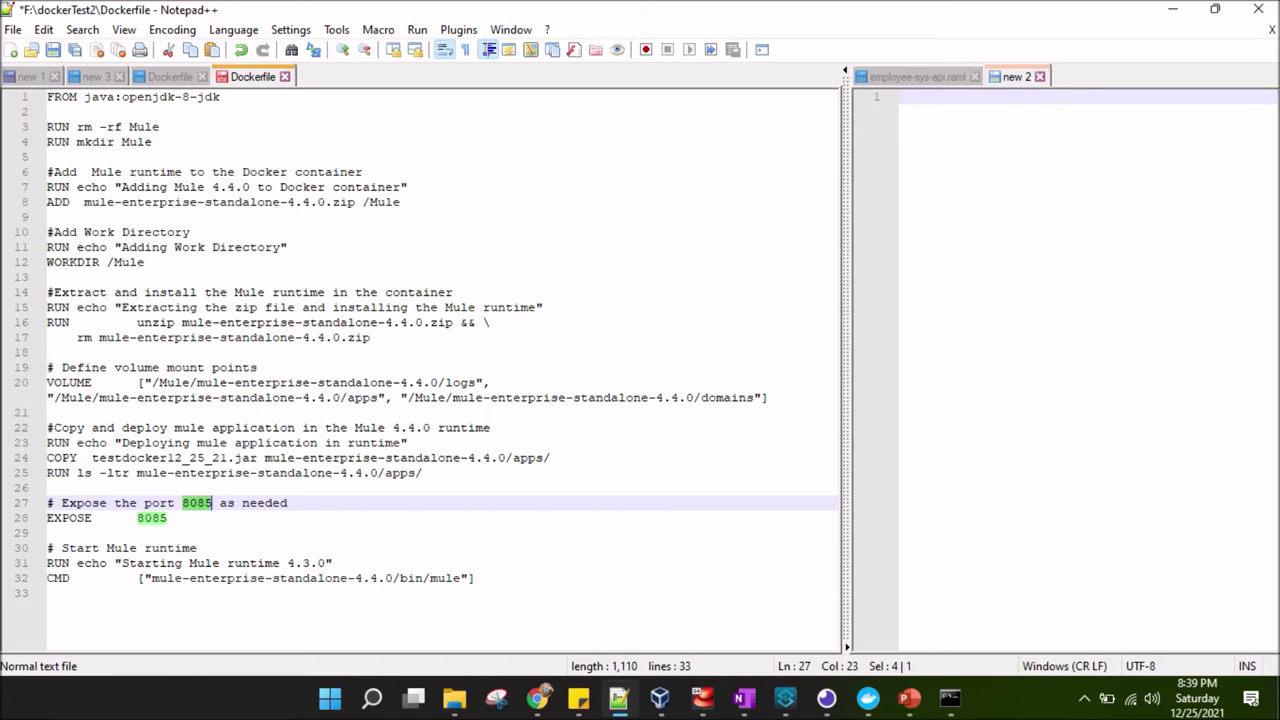
pyautogui.click(785, 698)
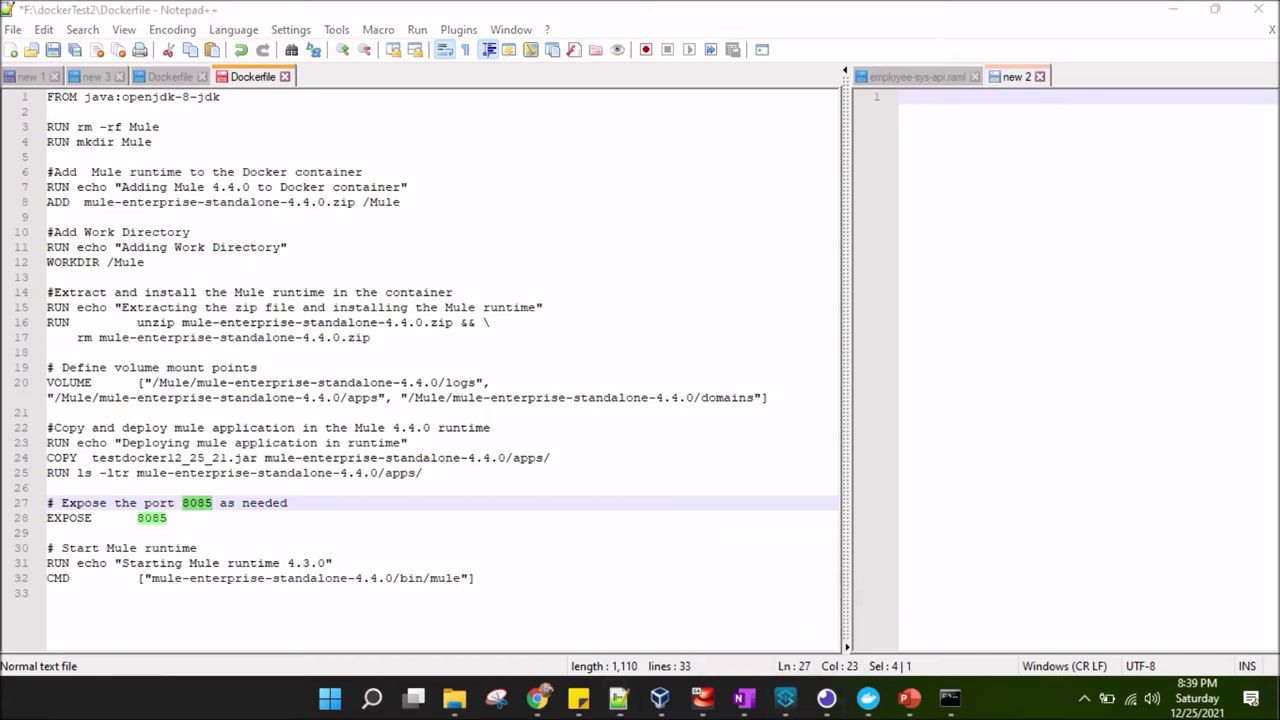
pyautogui.hotkey('ctrl', 'pagedown')
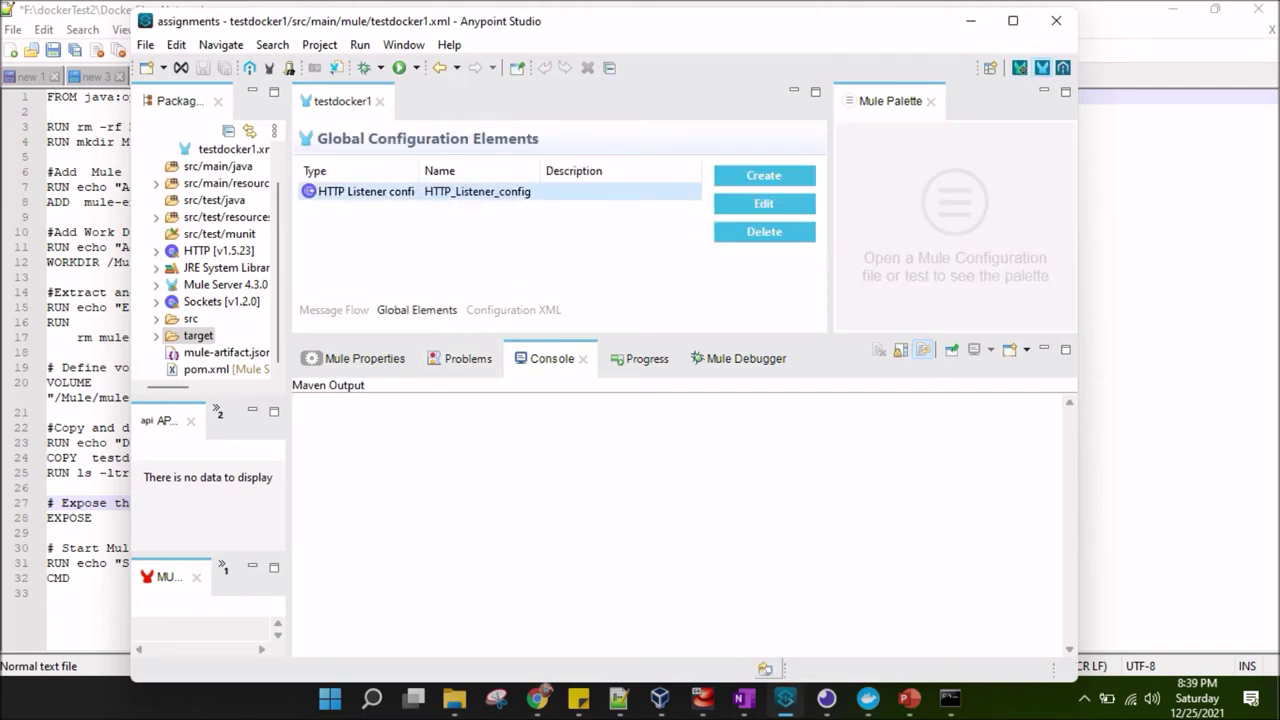
pyautogui.press('Return')
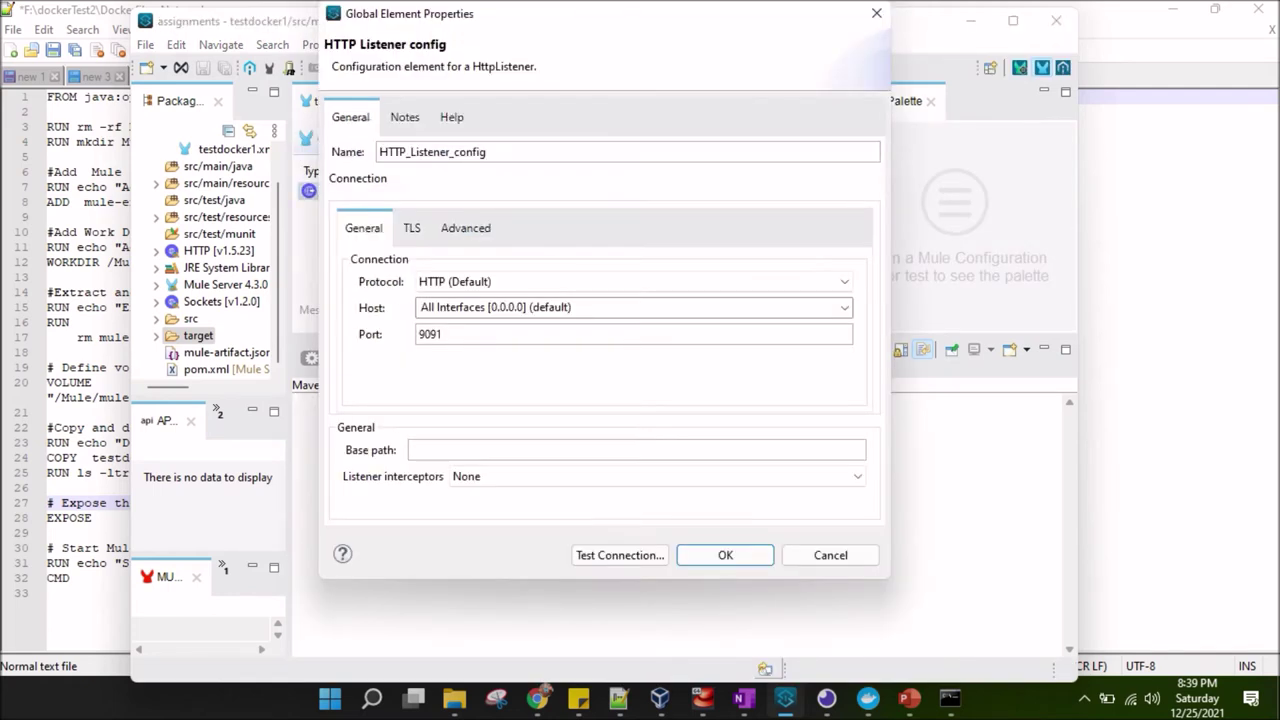
pyautogui.press('Escape')
pyautogui.hotkey('alt', 'Tab')
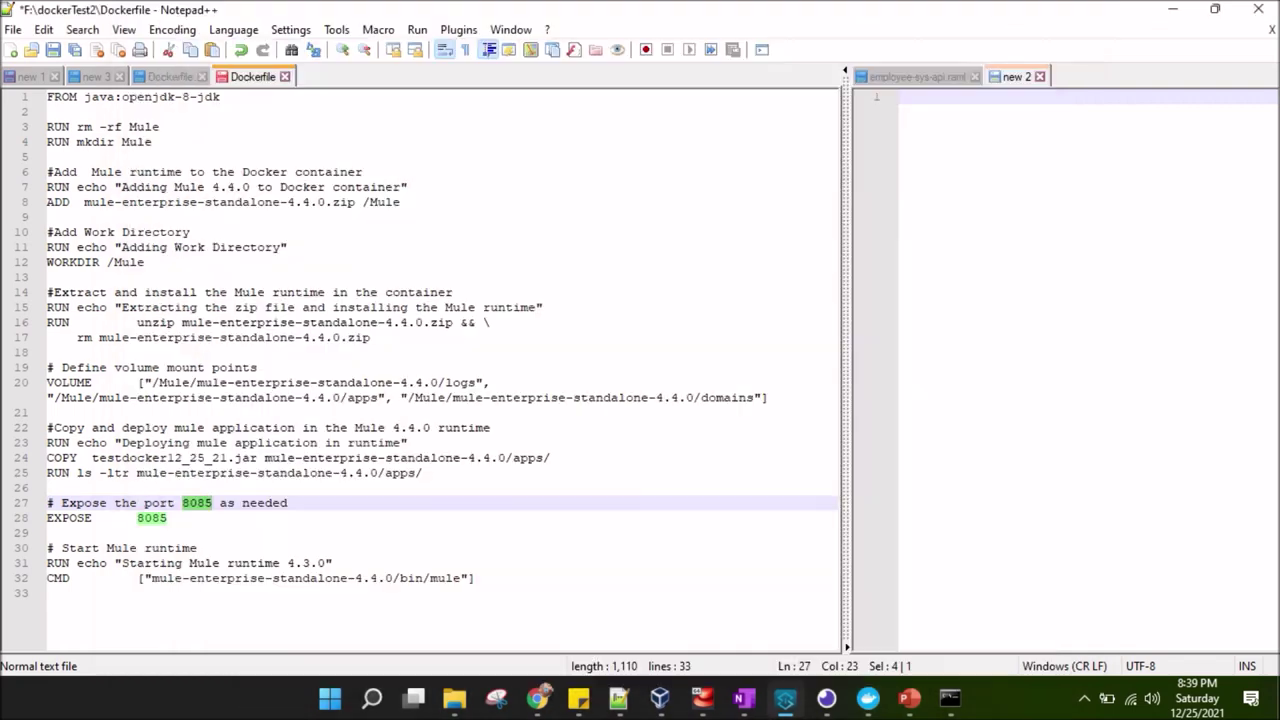
# Step: Change port 8085 to 9091 in the line 27 comment and the EXPOSE line 28
pyautogui.click(197, 503)
pyautogui.doubleClick(197, 503)
pyautogui.write('9091')
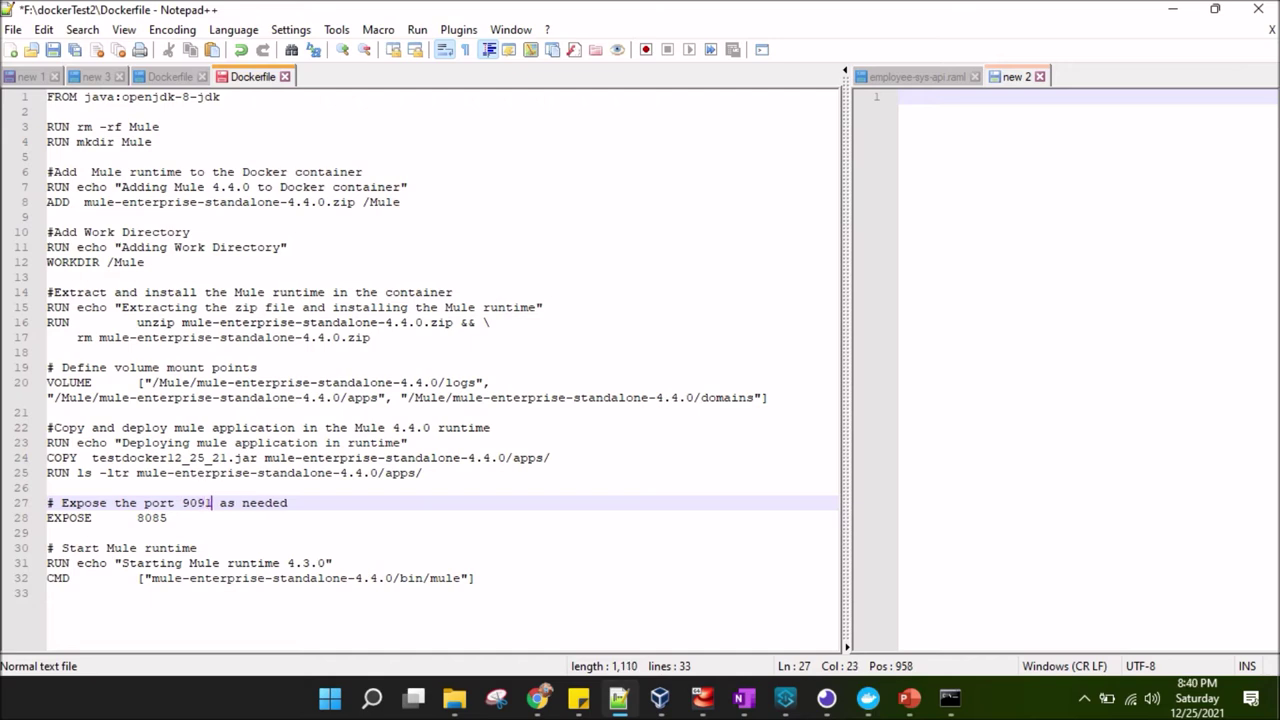
pyautogui.doubleClick(152, 518)
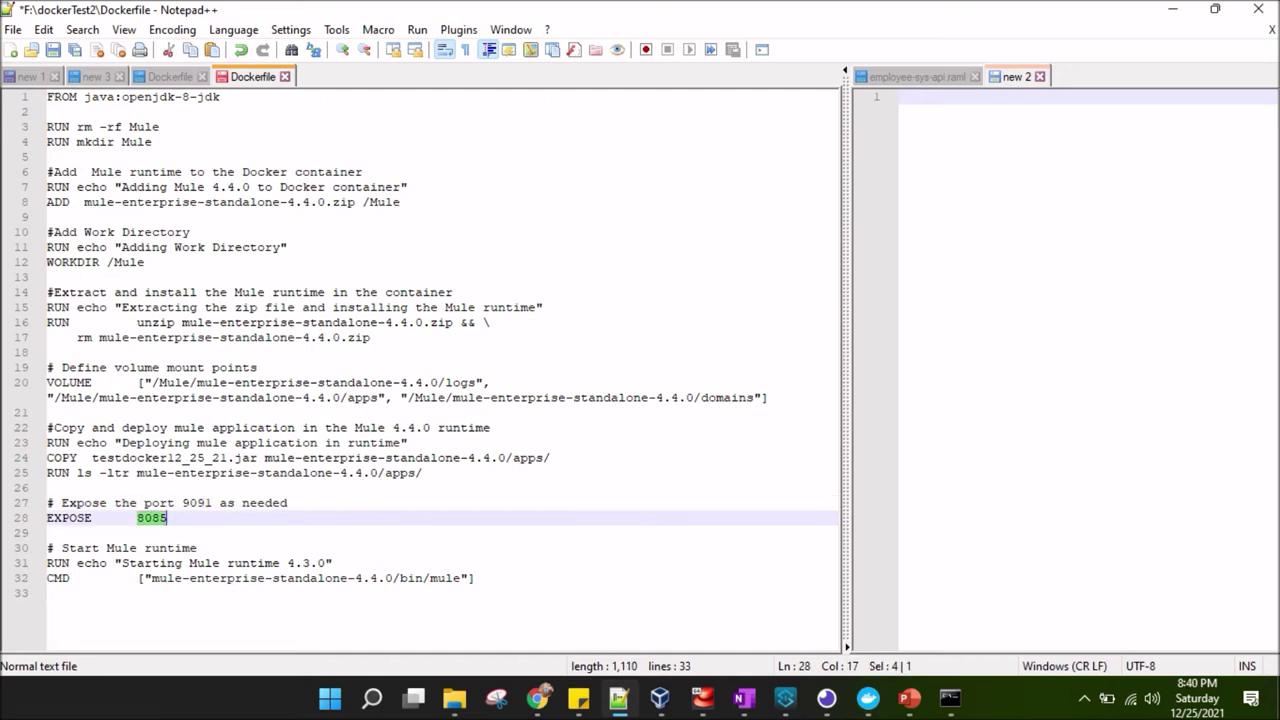
pyautogui.write('9091')
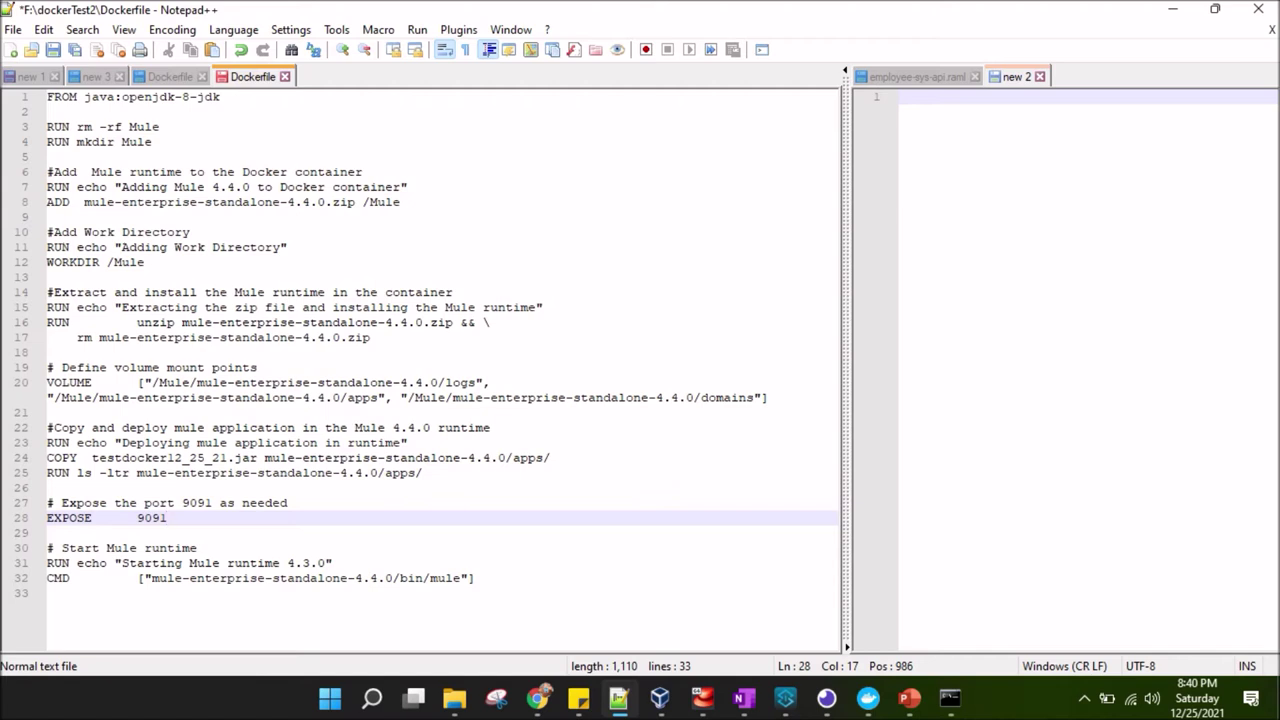
# Step: Change the startup message's runtime version from 4.3.0 to 4.4.0 and save the Dockerfile
pyautogui.click(332, 563)
pyautogui.press('BackSpace')
pyautogui.write('4')
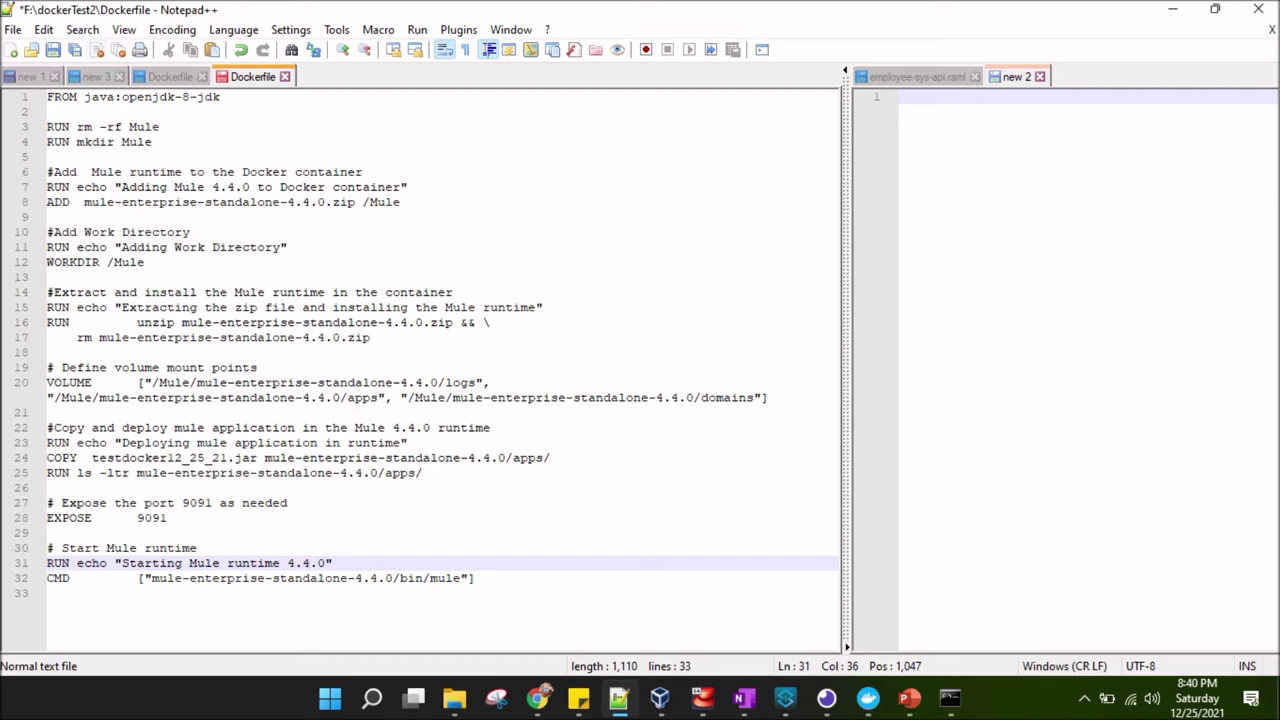
pyautogui.hotkey('ctrl', 's')
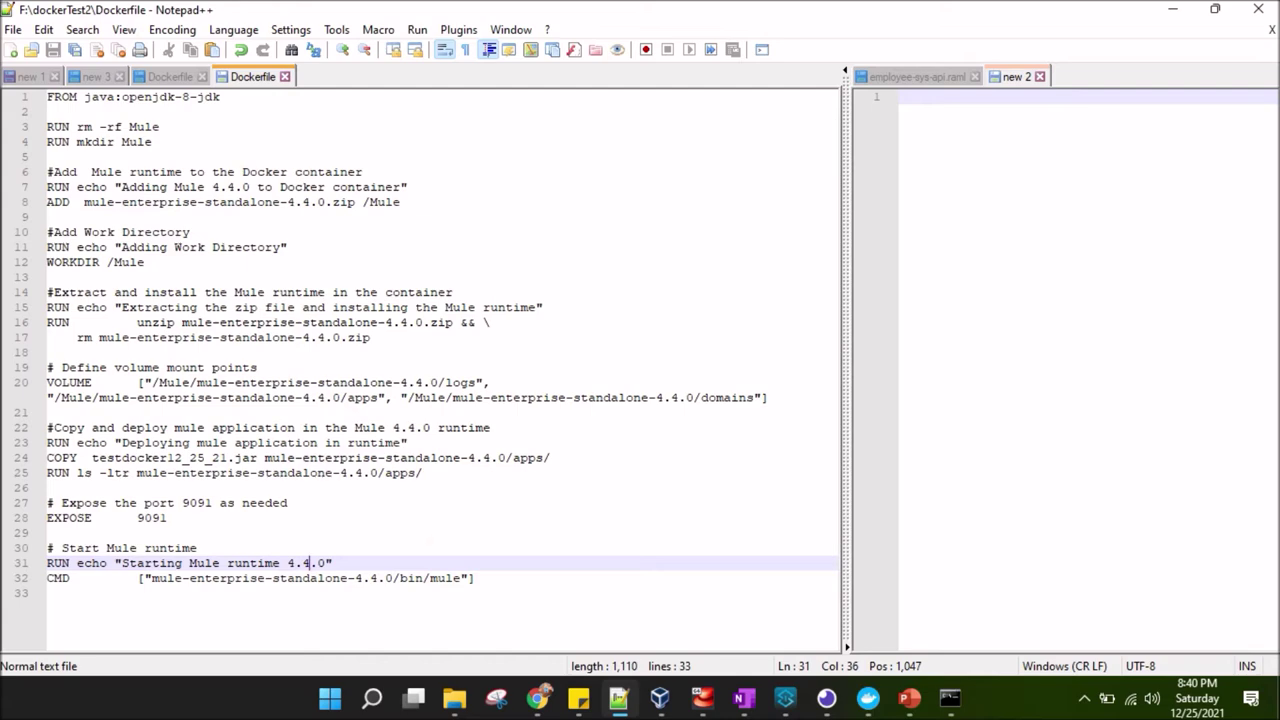
pyautogui.click(537, 697)
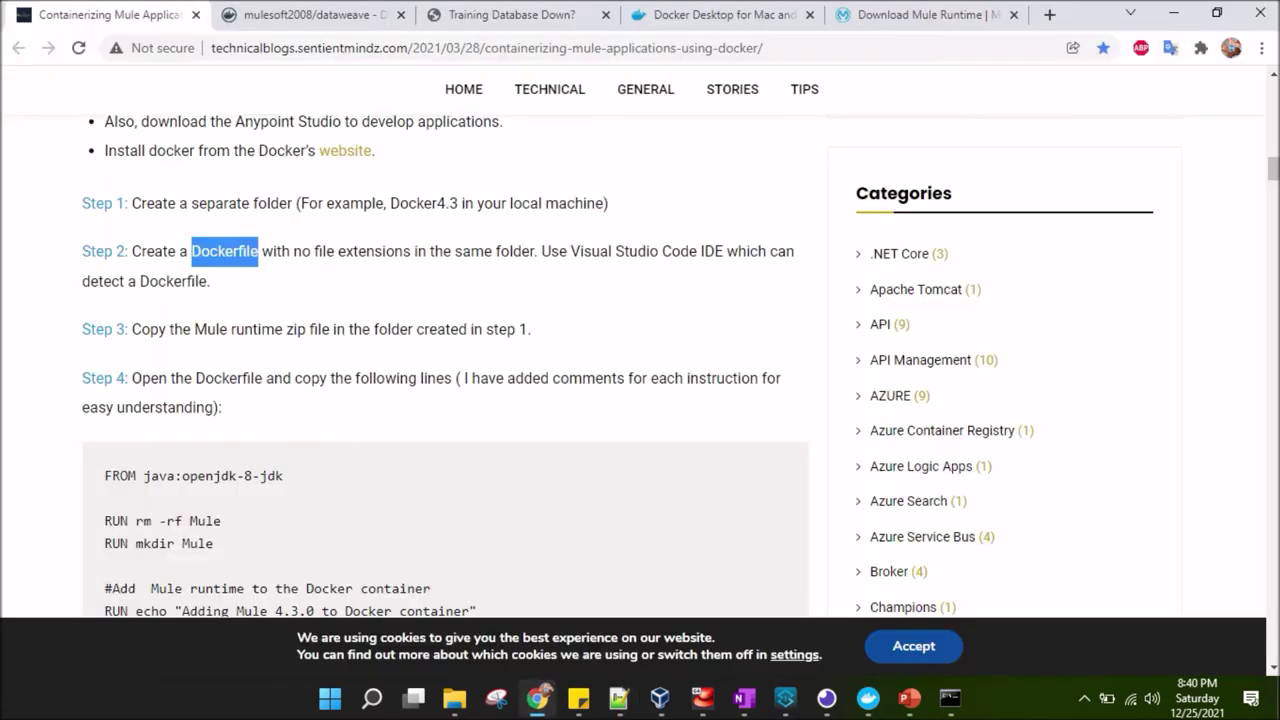
# Step: Read tutorial Steps 1–5 (folder, Dockerfile, Mule runtime zip, HTTP app) down to Steps 6–8
pyautogui.moveTo(132, 203); pyautogui.dragTo(290, 203)
pyautogui.moveTo(200, 251); pyautogui.dragTo(277, 251)
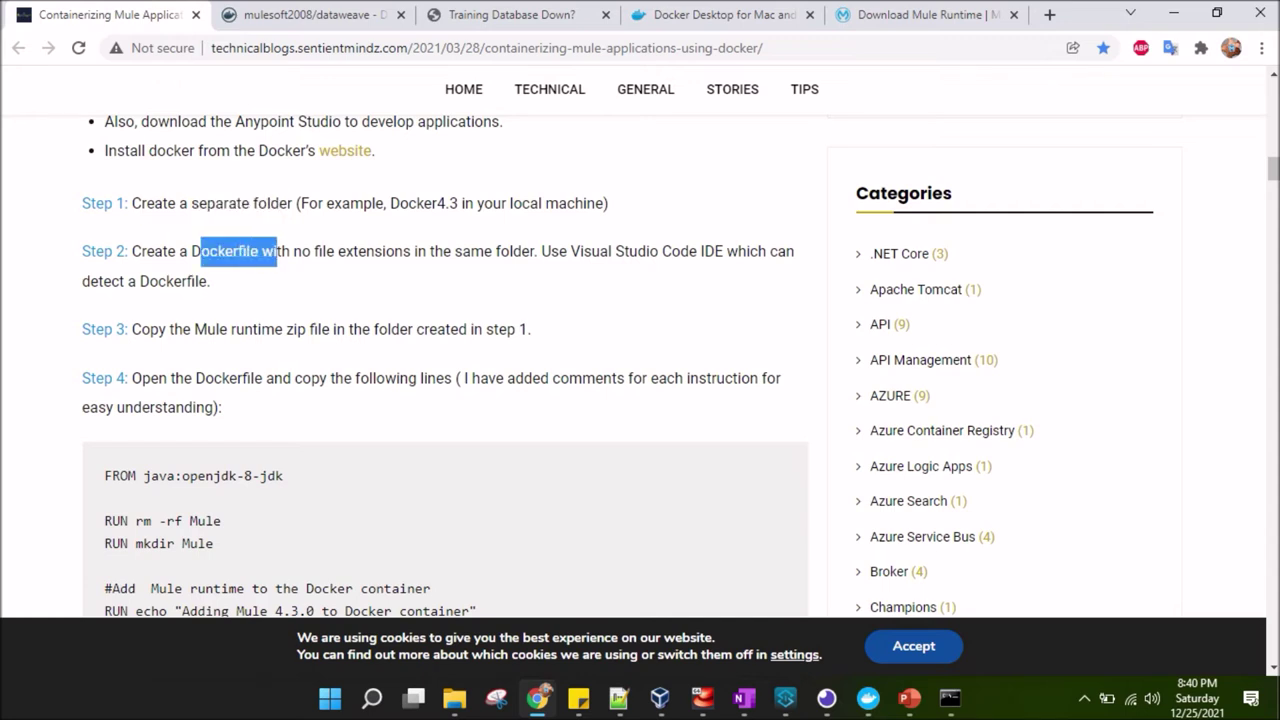
pyautogui.moveTo(207, 329); pyautogui.dragTo(306, 329)
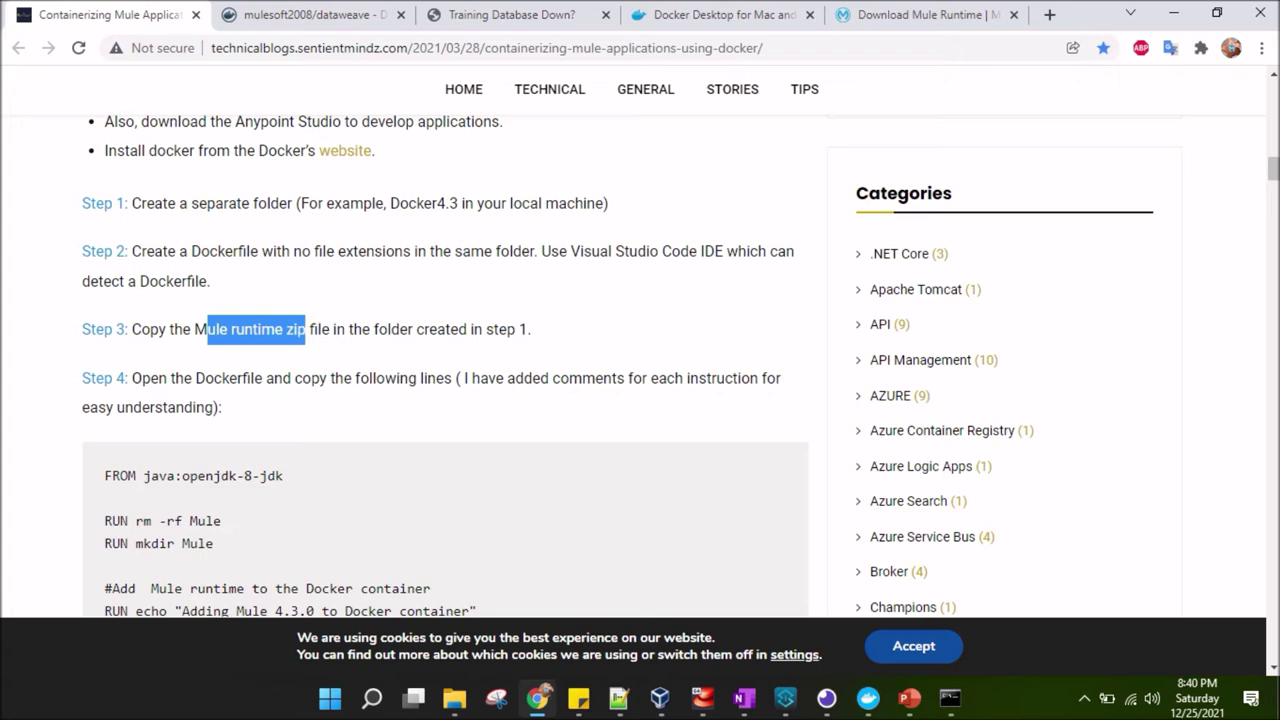
pyautogui.moveTo(194, 378); pyautogui.dragTo(276, 378)
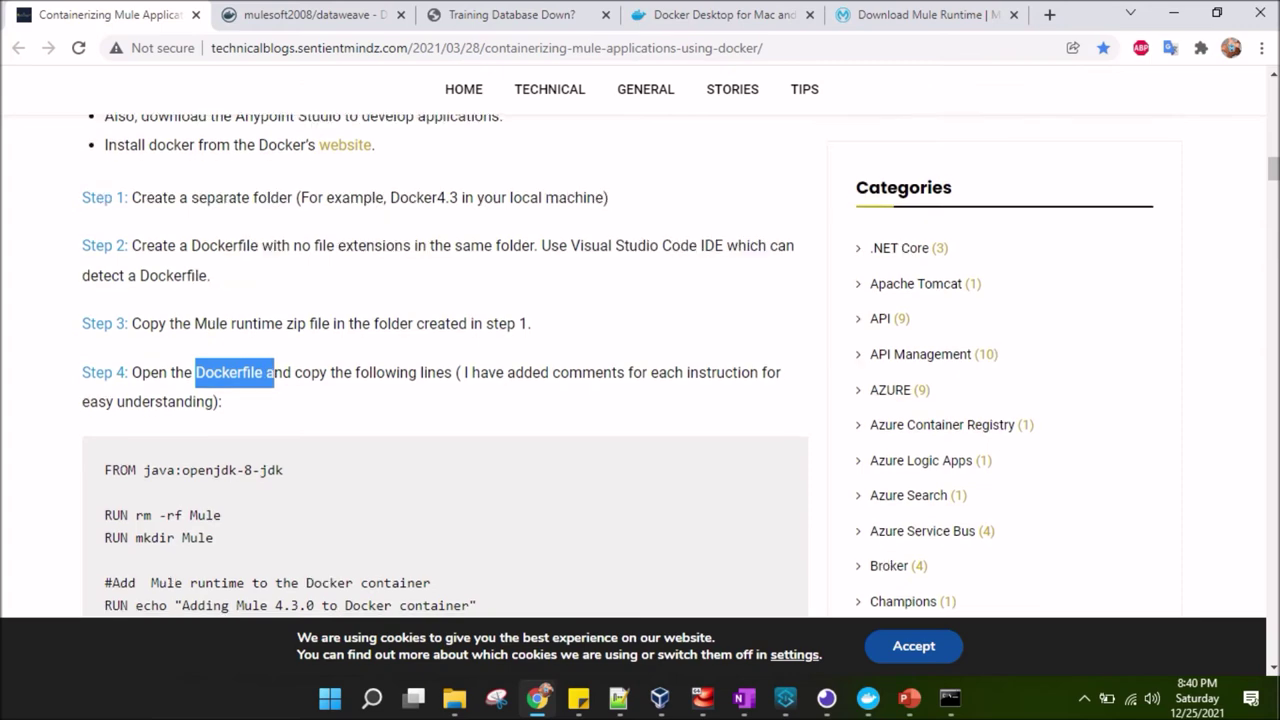
pyautogui.scroll(-2, 276, 378)
pyautogui.moveTo(205, 540); pyautogui.dragTo(305, 582)
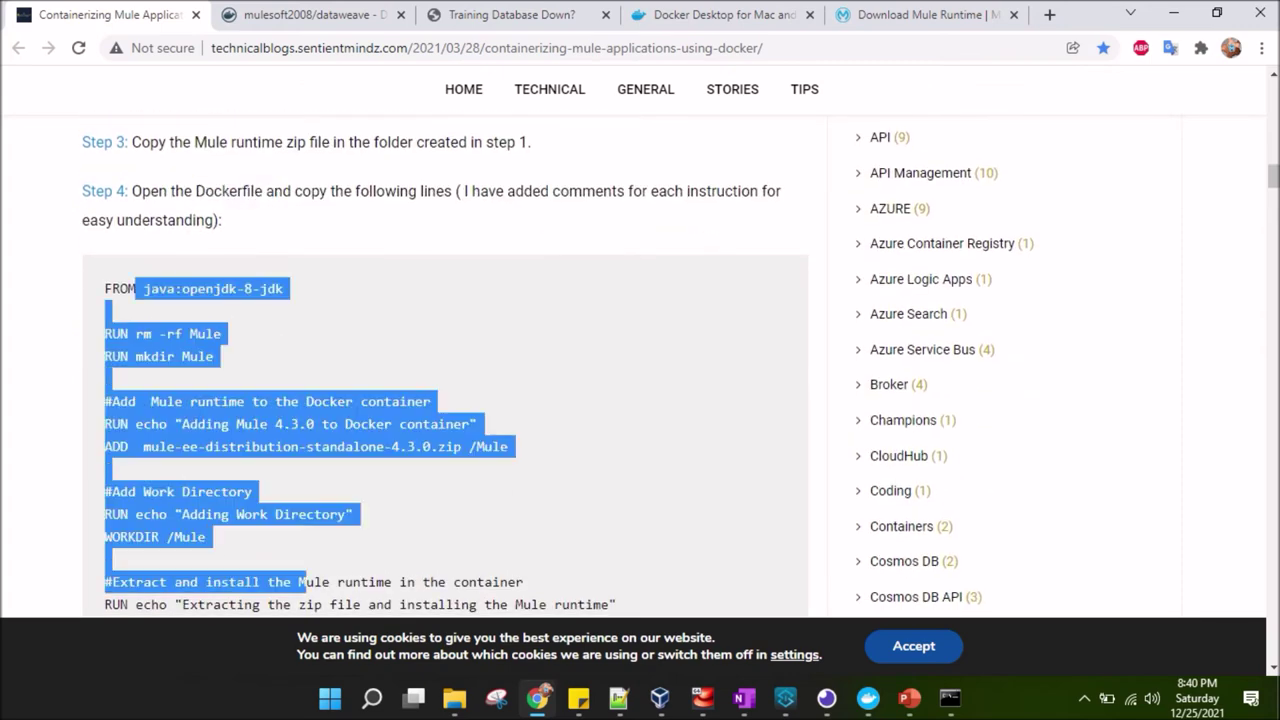
pyautogui.scroll(-4, 305, 582)
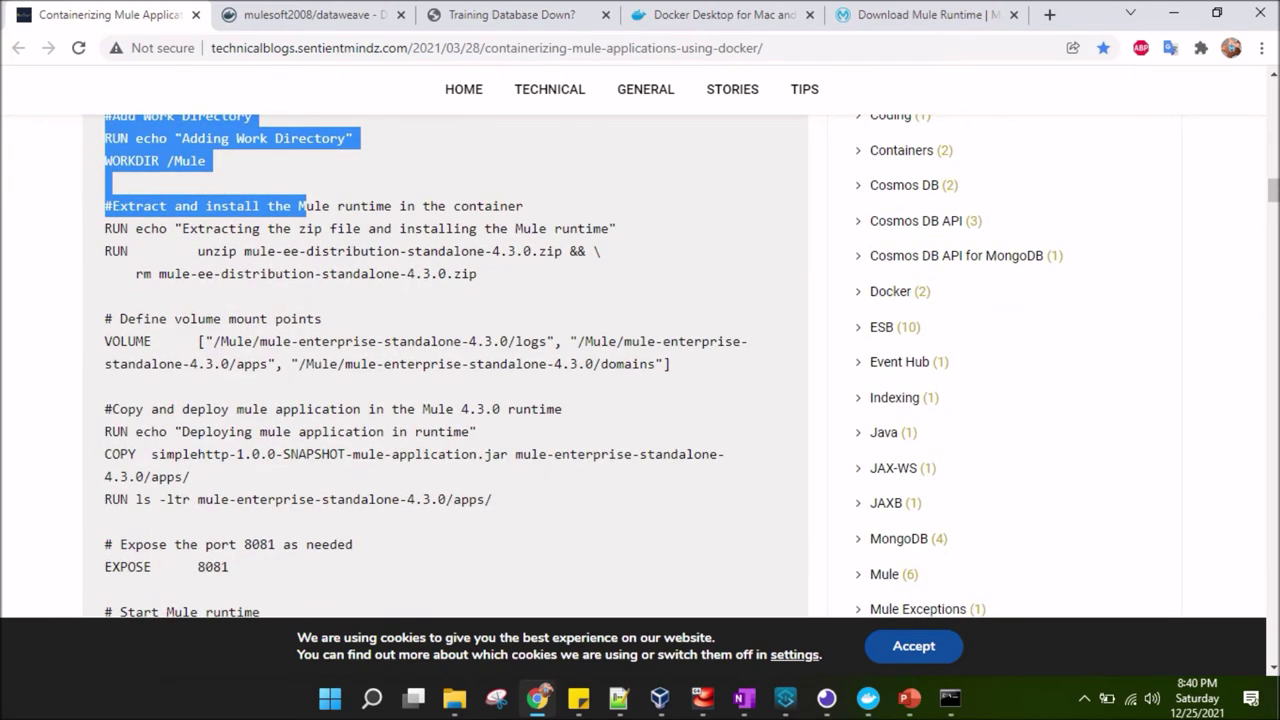
pyautogui.scroll(-5, 445, 365)
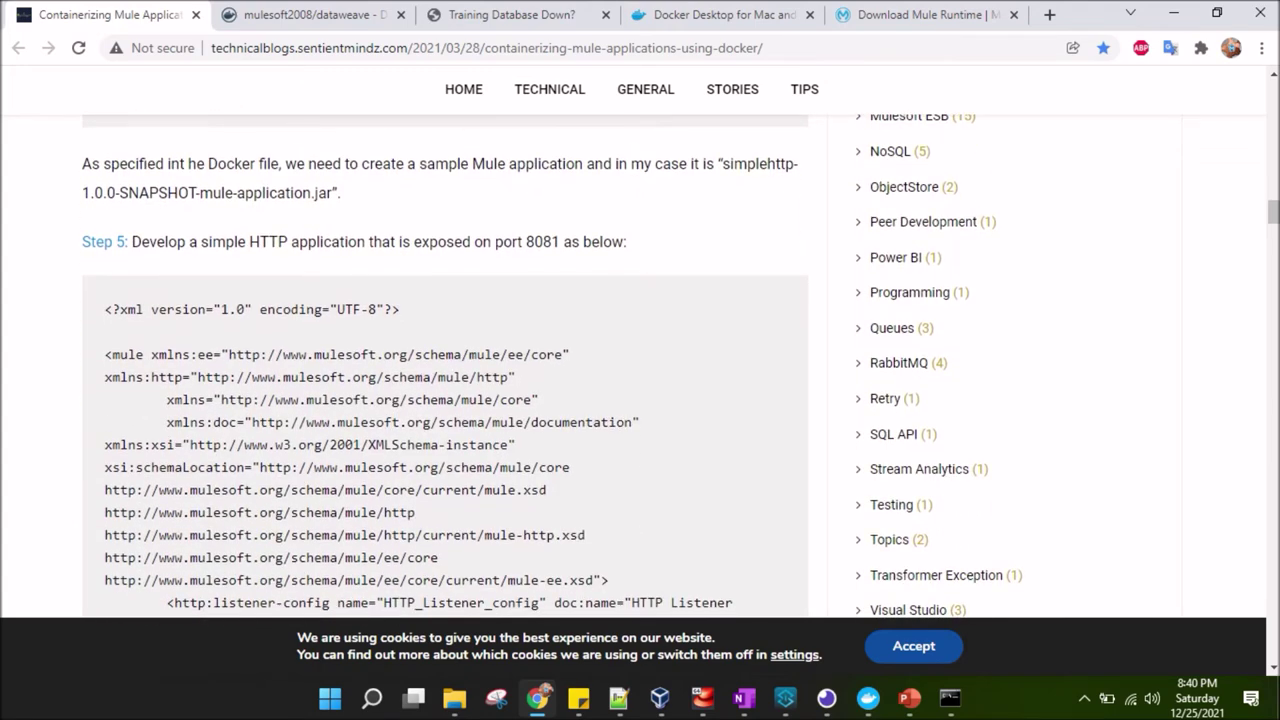
pyautogui.moveTo(164, 241); pyautogui.dragTo(400, 312)
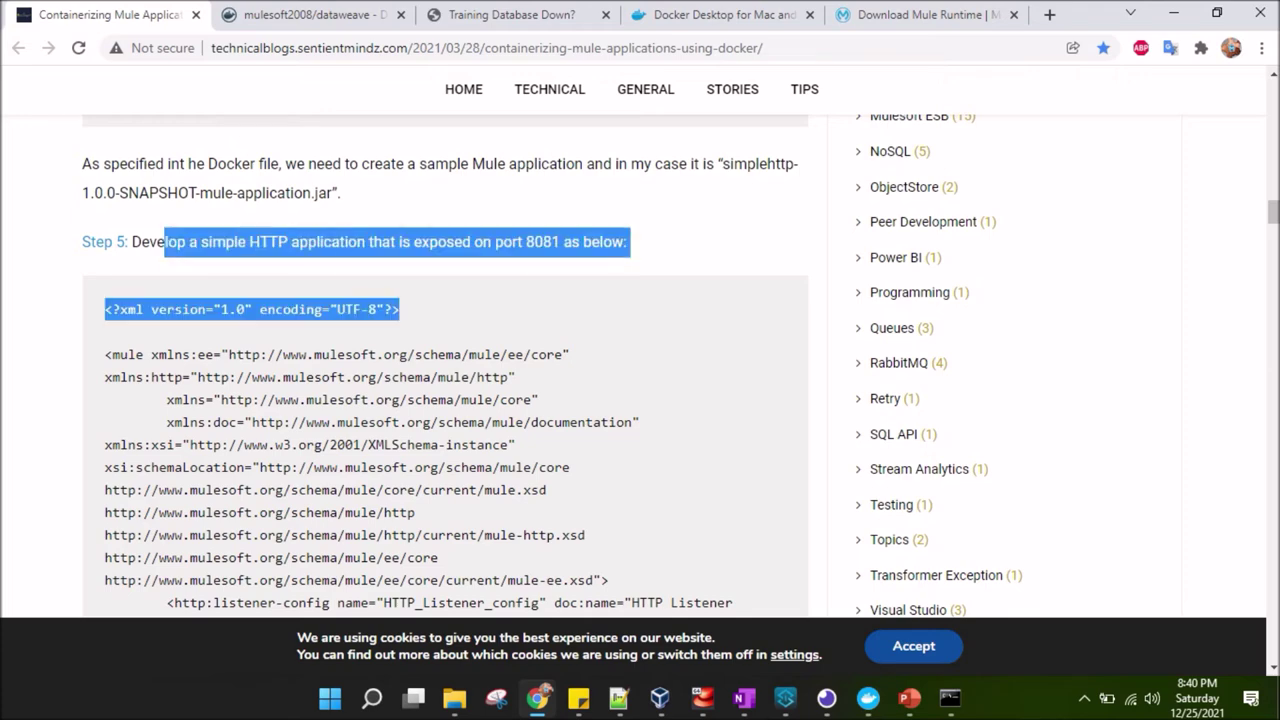
pyautogui.scroll(-7, 445, 365)
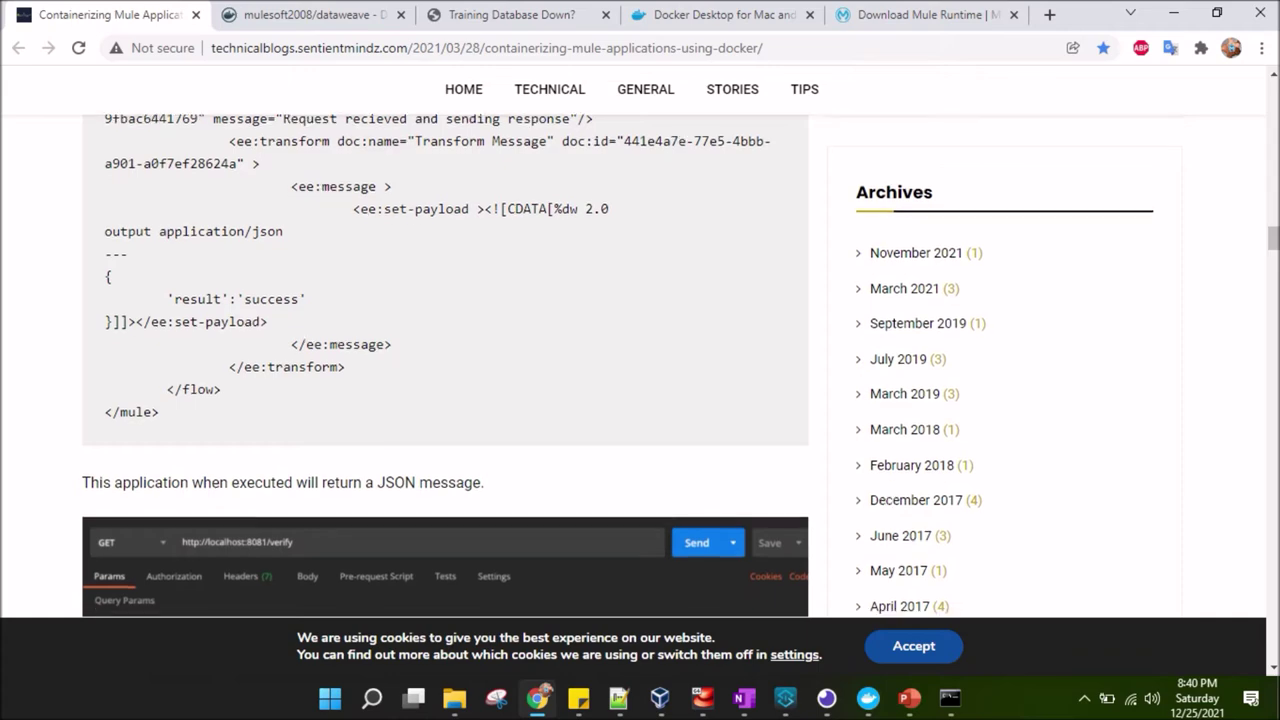
pyautogui.scroll(-6, 445, 365)
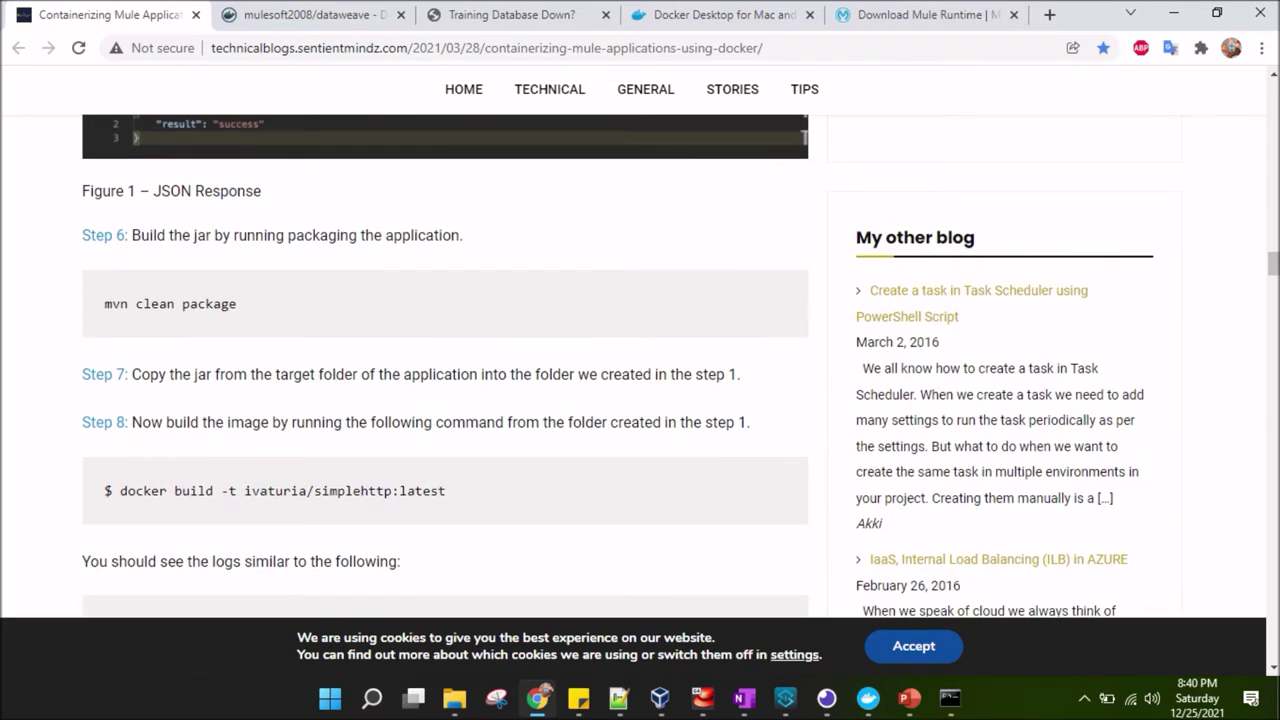
pyautogui.scroll(-3, 445, 365)
pyautogui.scroll(3, 445, 365)
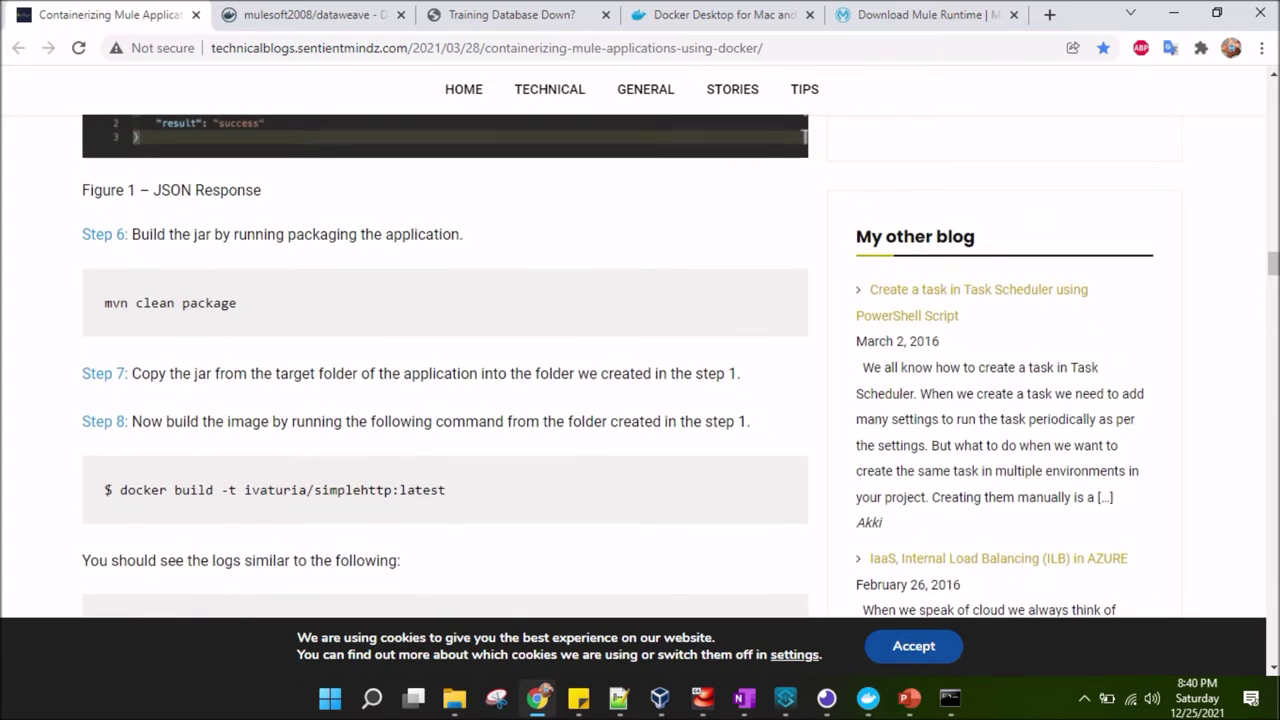
pyautogui.moveTo(128, 234); pyautogui.dragTo(130, 118)
pyautogui.click(804, 136)
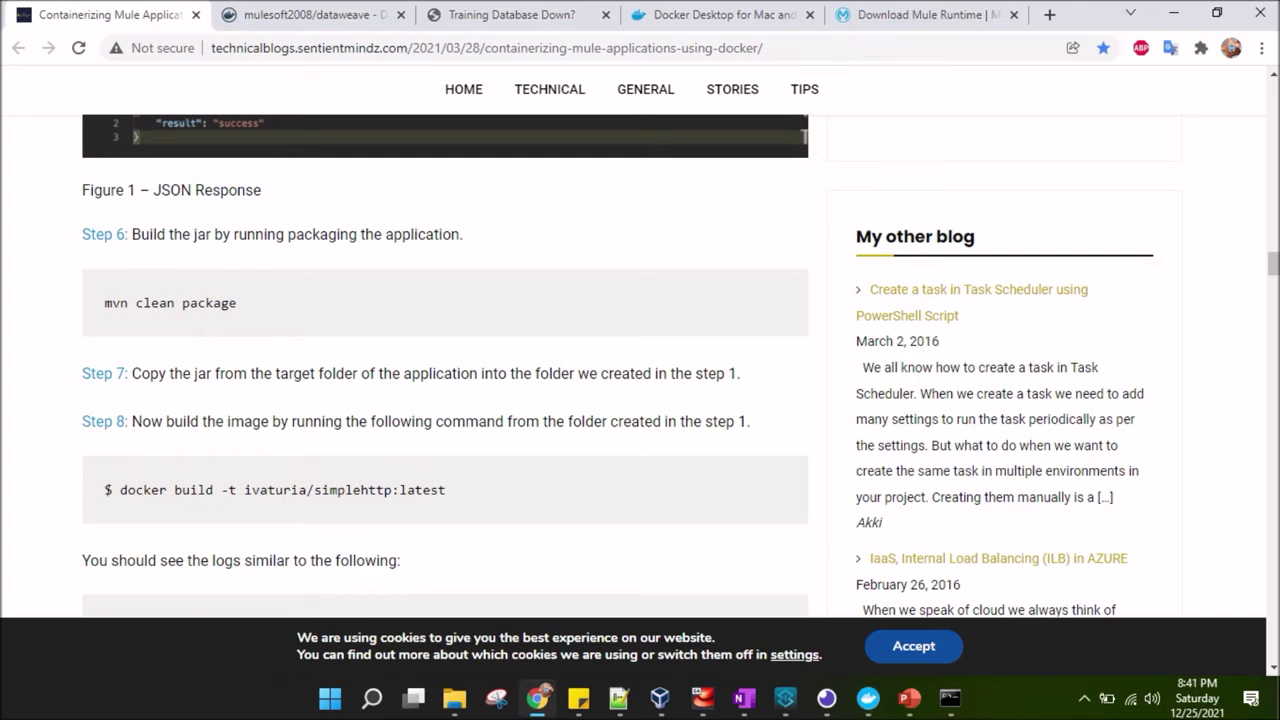
pyautogui.moveTo(125, 234); pyautogui.dragTo(130, 125)
pyautogui.moveTo(230, 302); pyautogui.dragTo(112, 302)
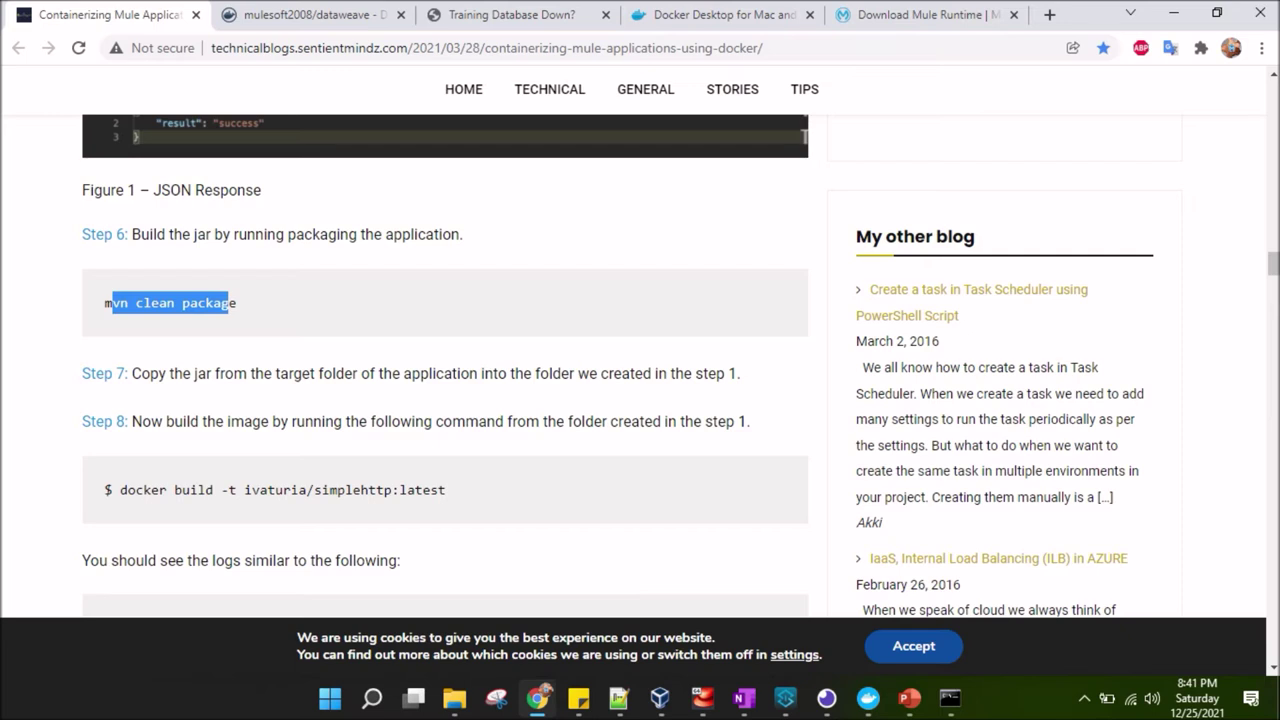
pyautogui.moveTo(272, 373); pyautogui.dragTo(323, 373)
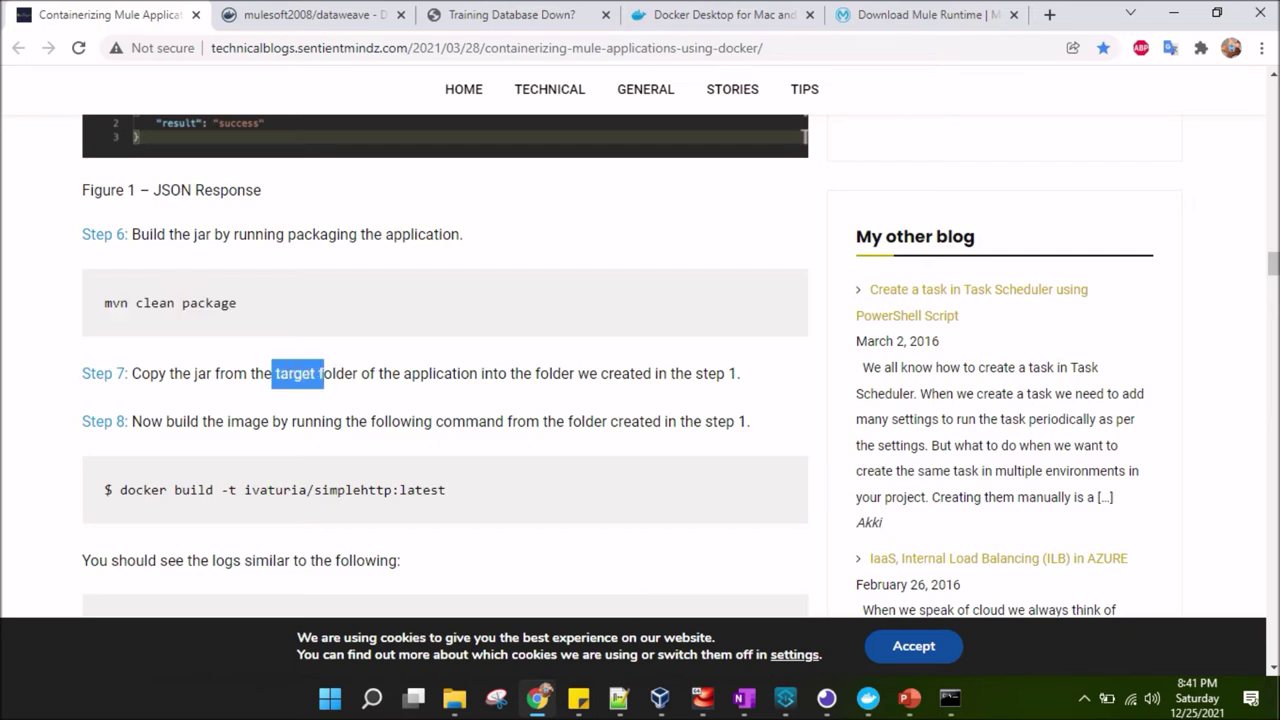
pyautogui.moveTo(131, 373); pyautogui.dragTo(82, 373)
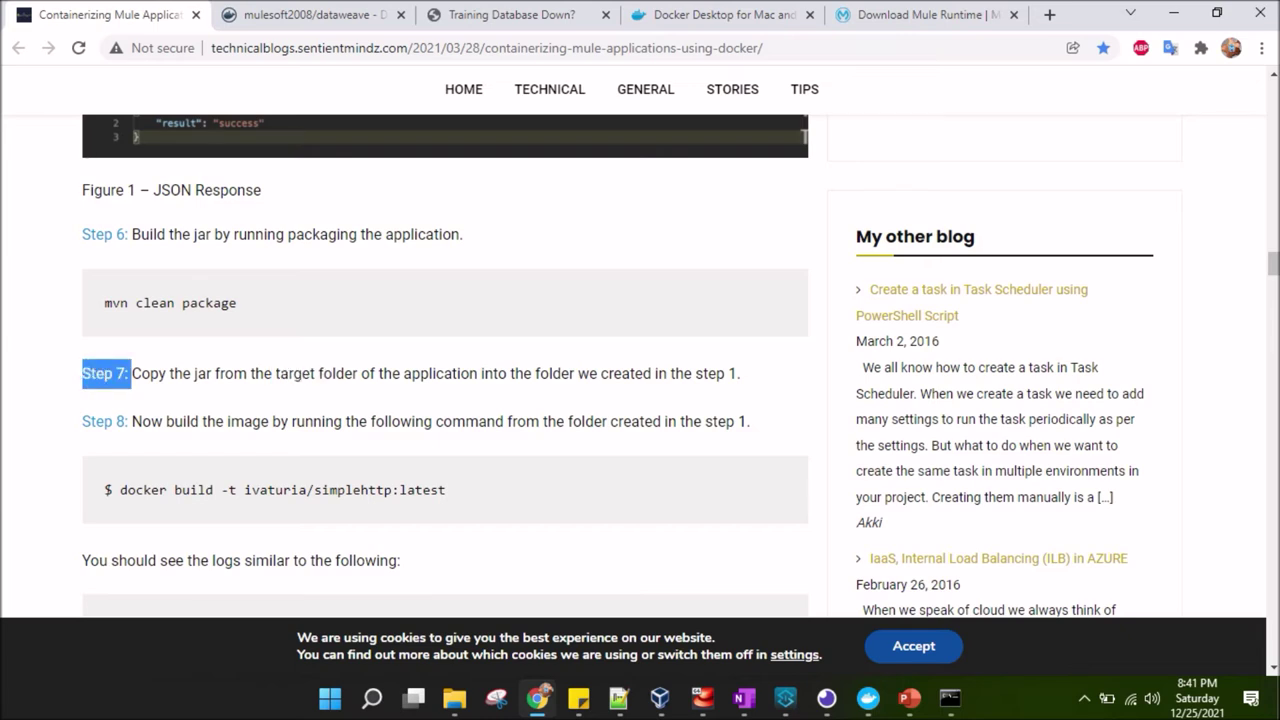
pyautogui.moveTo(120, 490); pyautogui.dragTo(446, 490)
pyautogui.hotkey('ctrl', 'c')
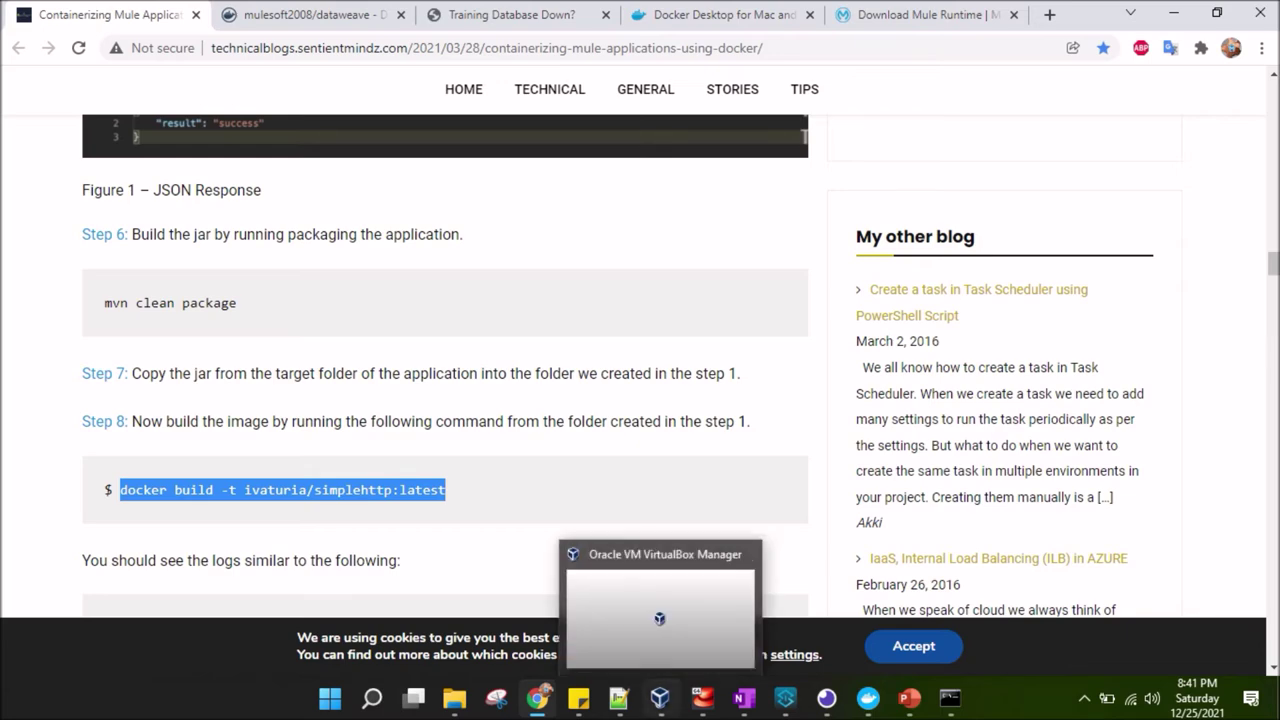
# Step: Launch a Command Prompt at F:\dockerTest2 by entering cmd in the folder's address bar
pyautogui.moveTo(454, 700)
pyautogui.click(383, 615)
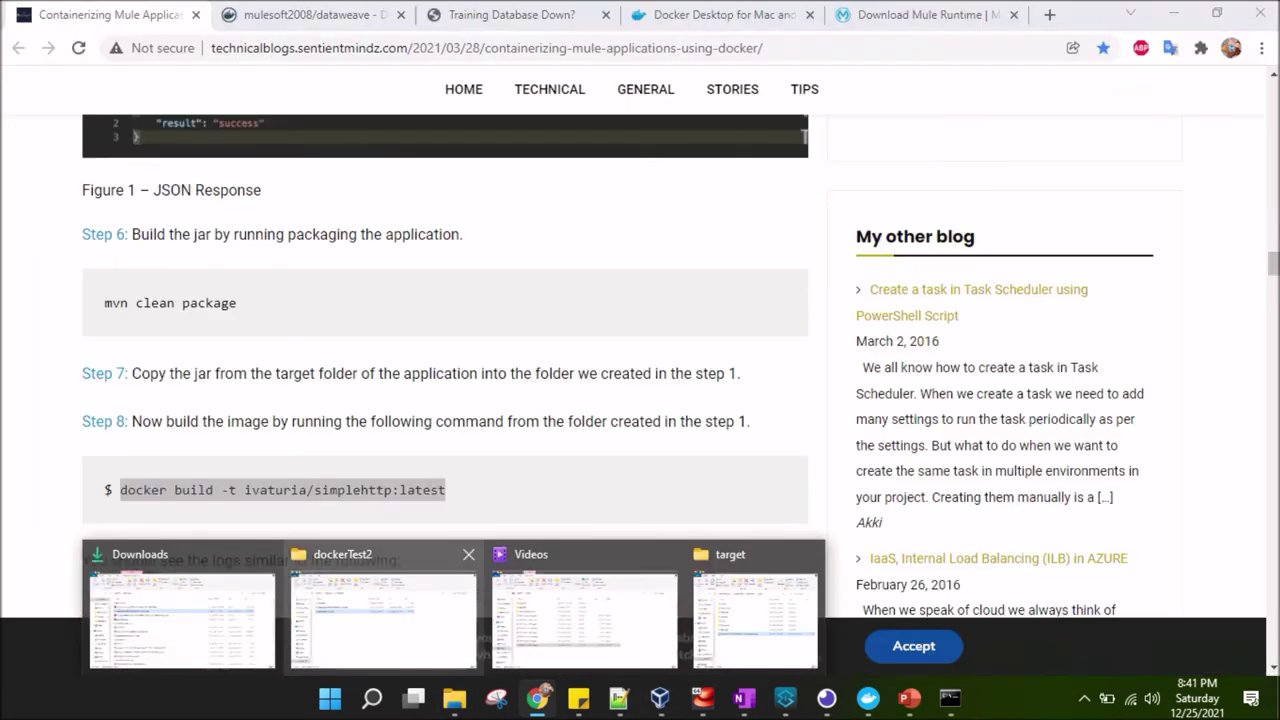
pyautogui.hotkey('ctrl', 'space')
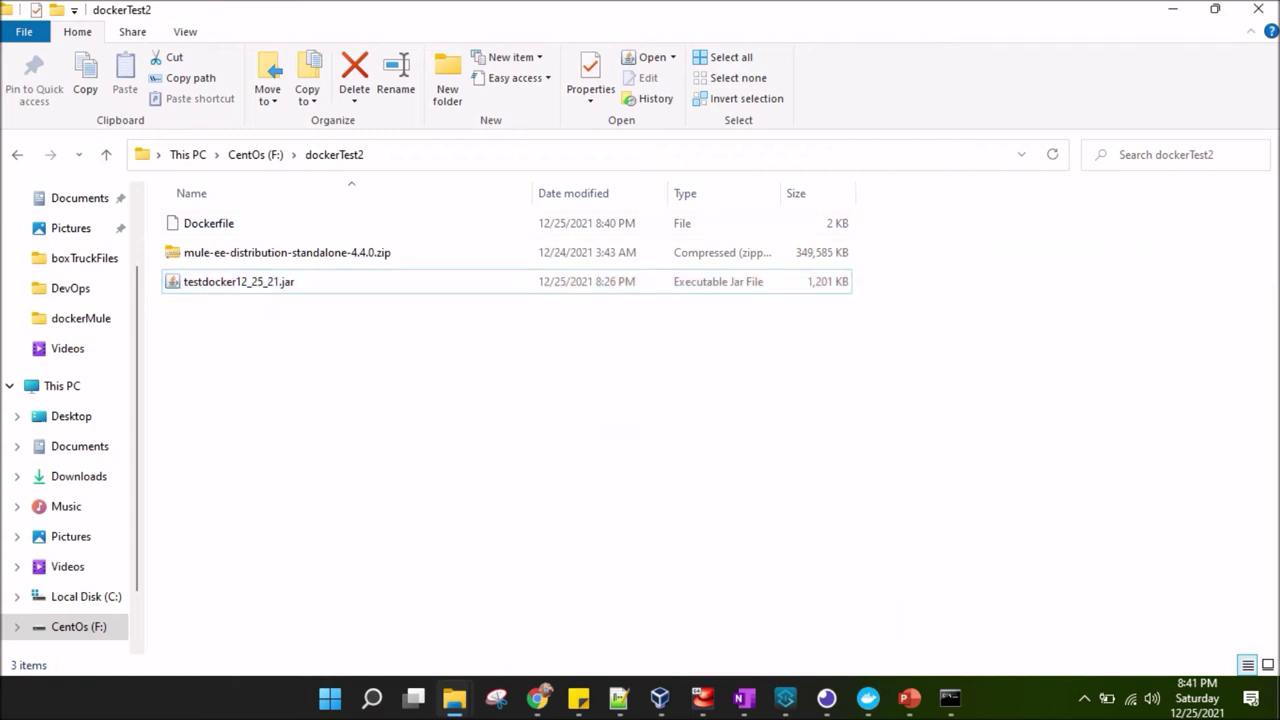
pyautogui.hotkey('alt', 'd')
pyautogui.write('cmd')
pyautogui.press('Return')
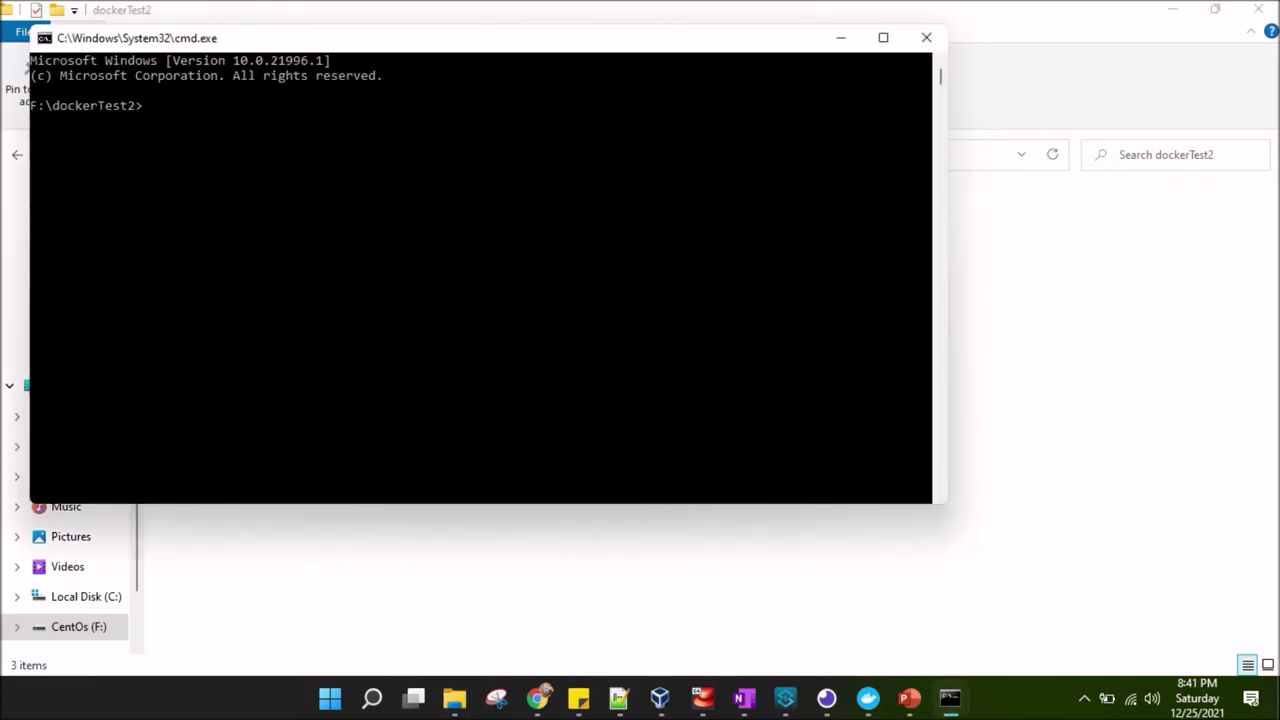
# Step: Resize and move the command prompt window aside, then return to the Chrome tutorial
pyautogui.moveTo(30, 330); pyautogui.dragTo(268, 330)
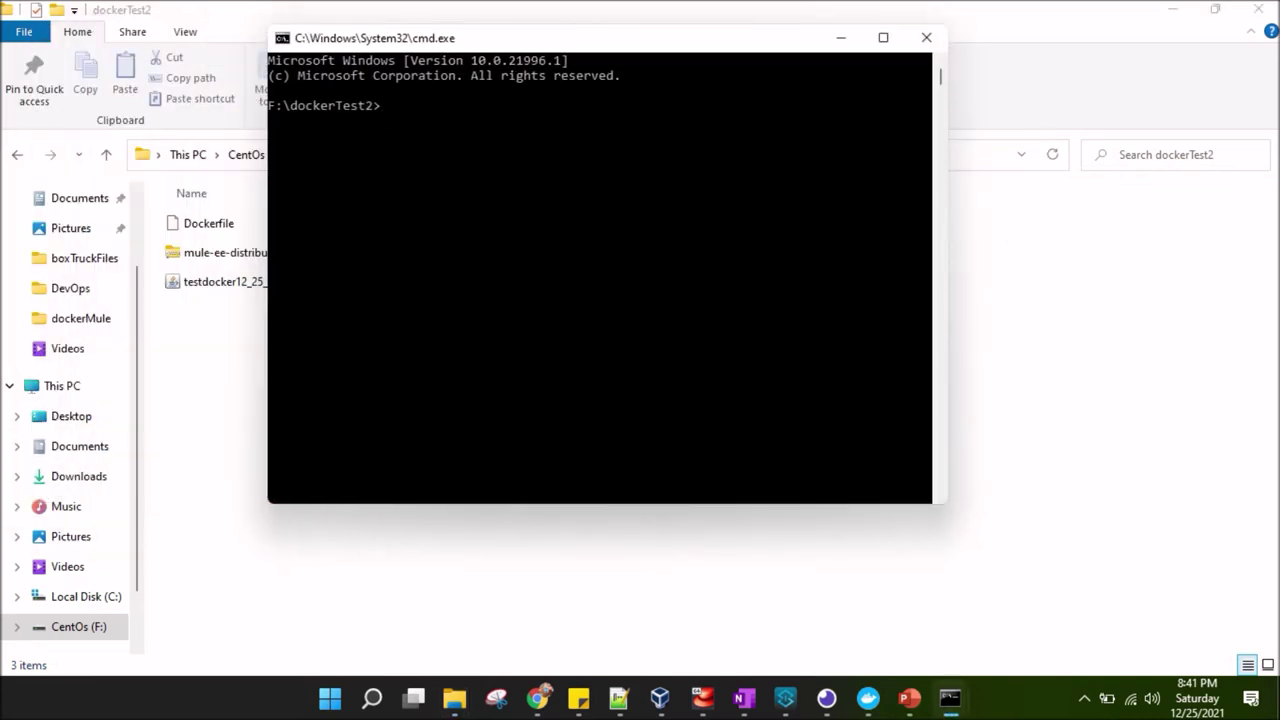
pyautogui.moveTo(560, 37); pyautogui.dragTo(750, 104)
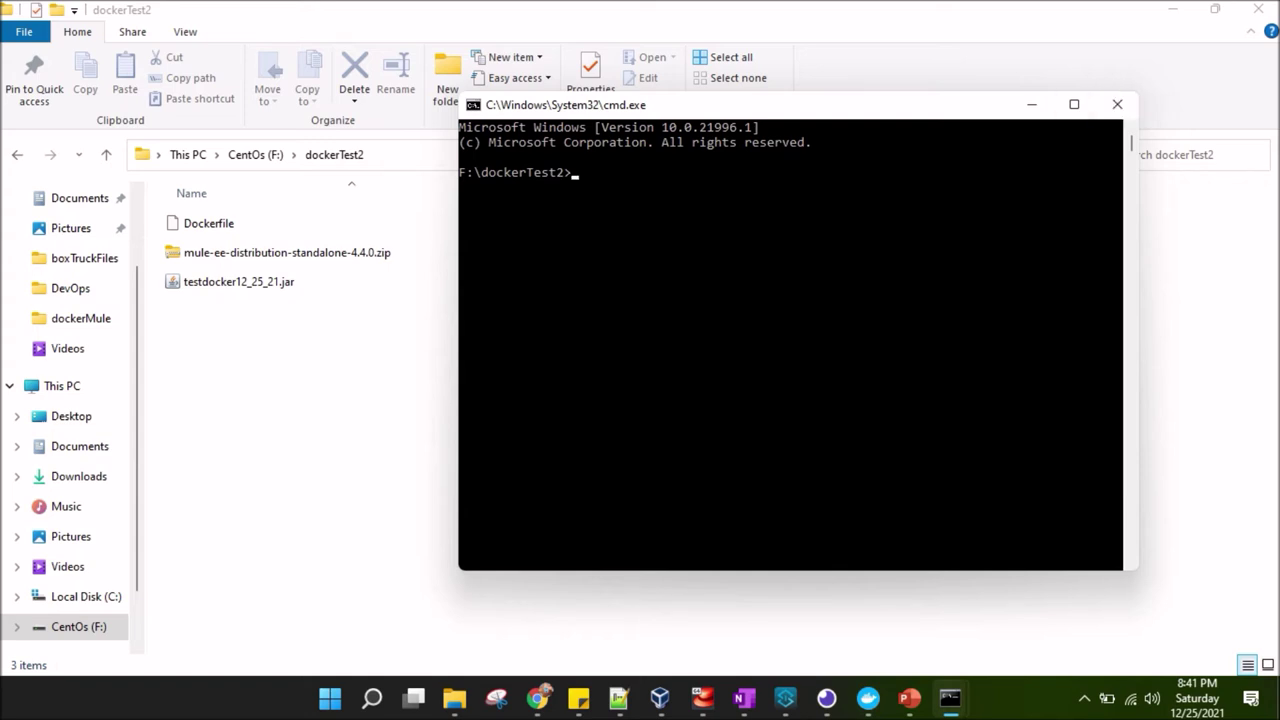
pyautogui.moveTo(538, 697)
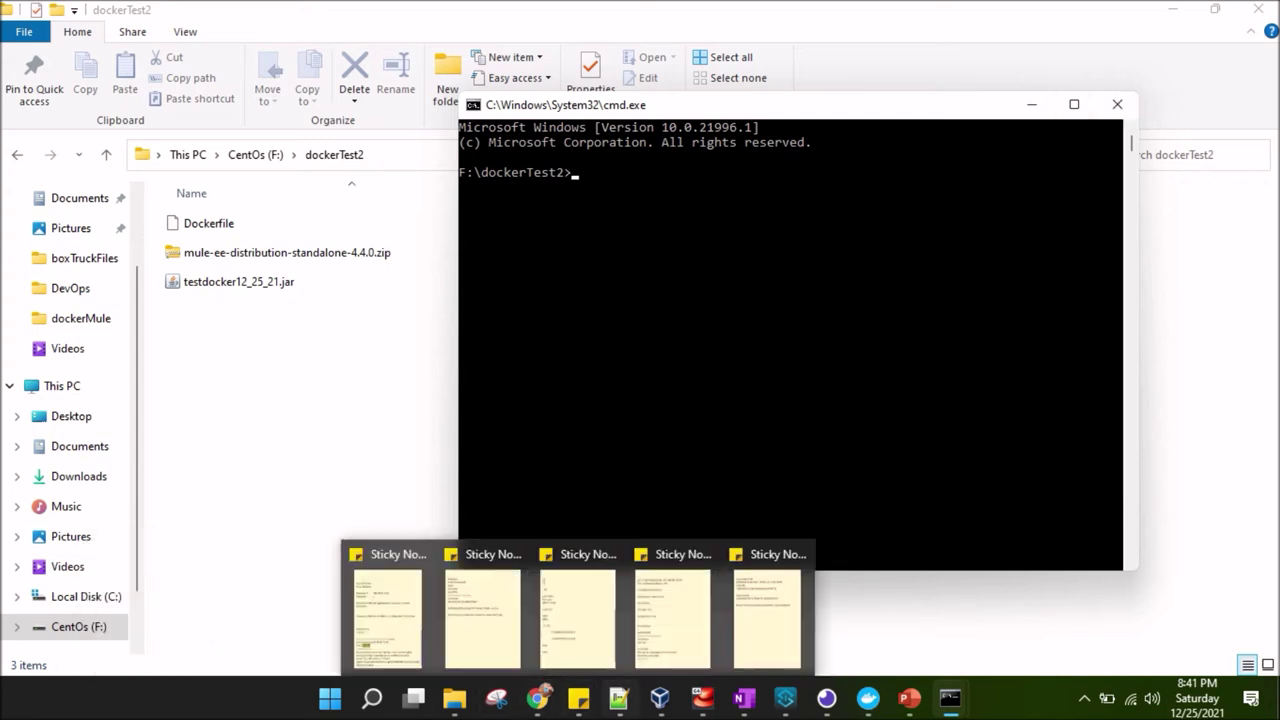
pyautogui.click(538, 697)
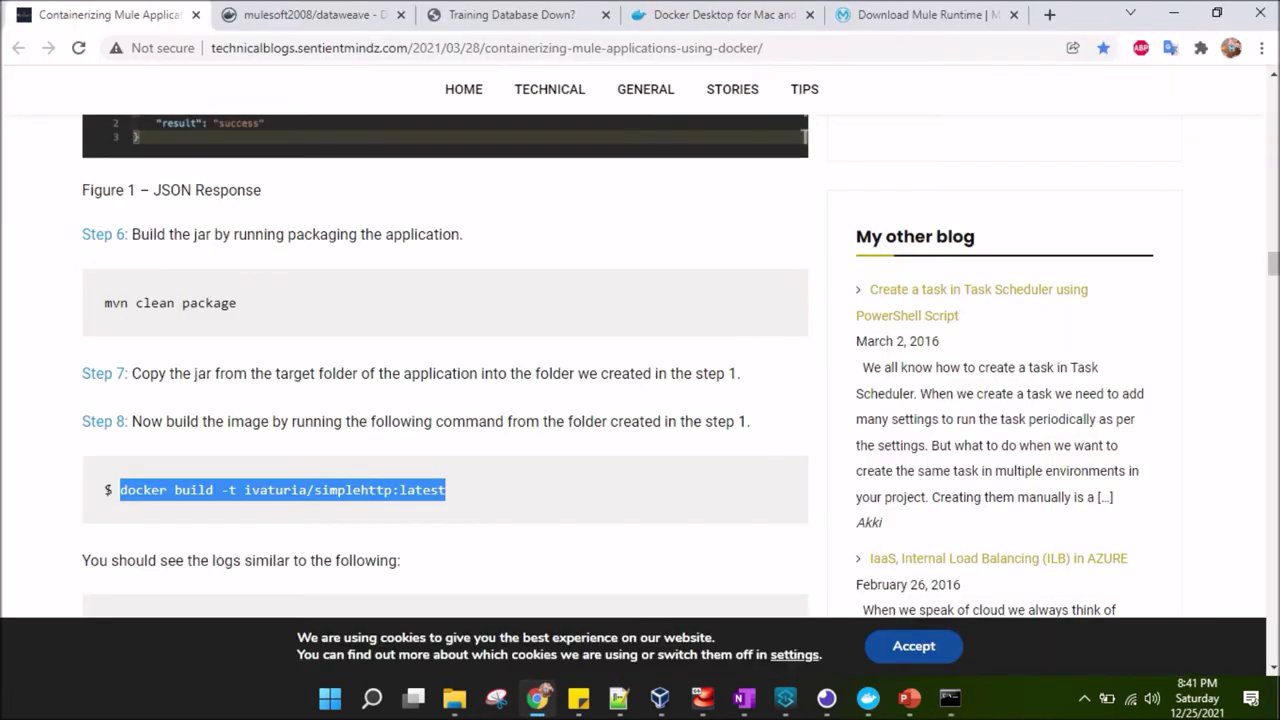
# Step: Copy Step 8's docker build simplehttp:latest command and paste it at the dockerTest2 prompt
pyautogui.rightClick(225, 492)
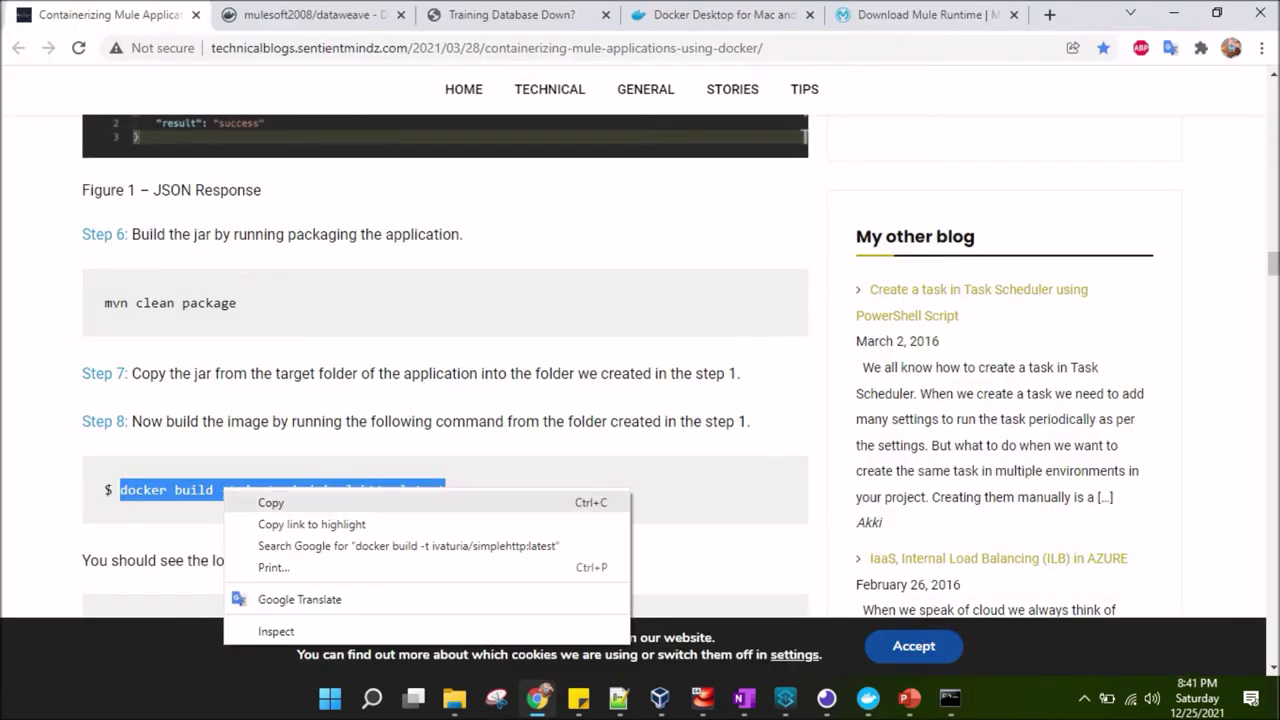
pyautogui.click(271, 502)
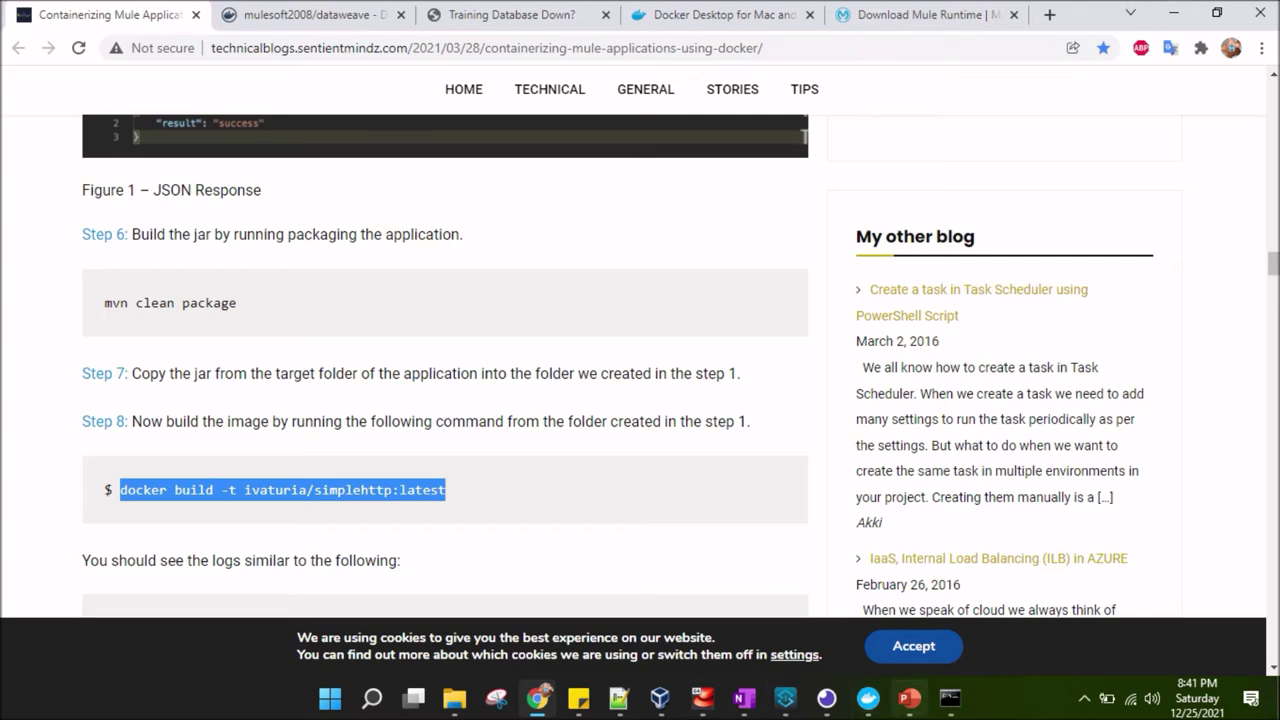
pyautogui.click(950, 697)
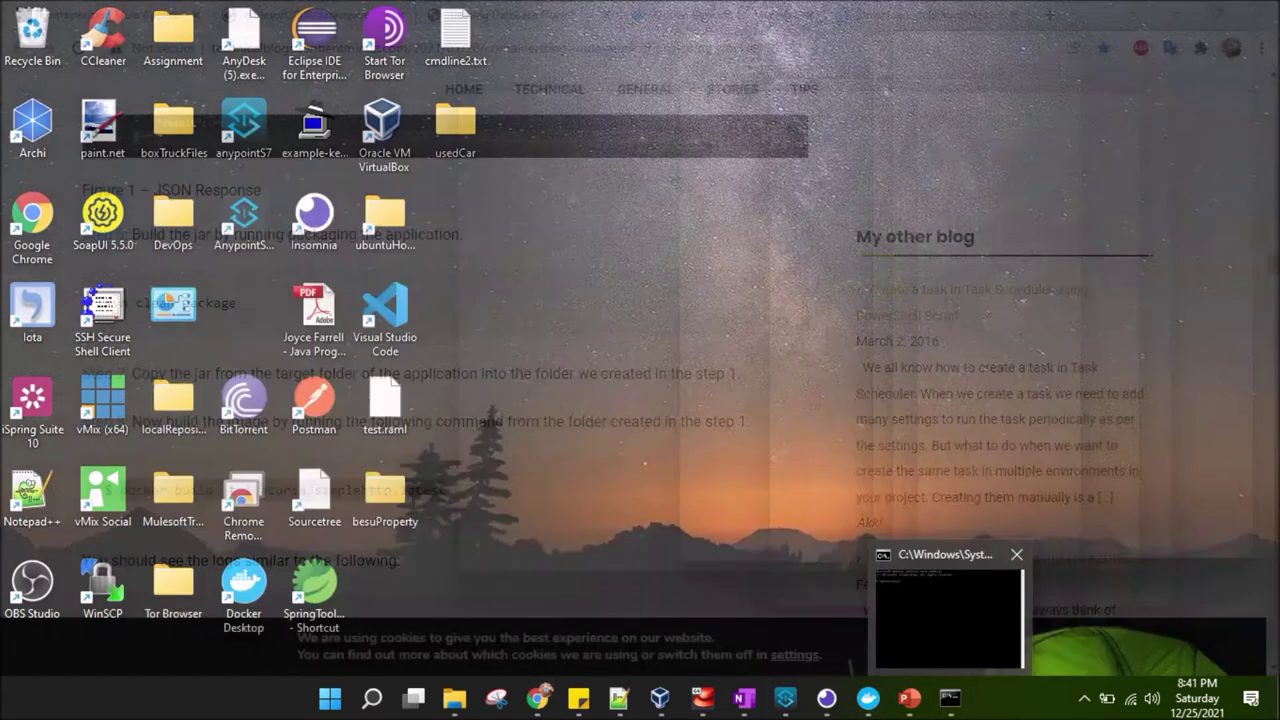
pyautogui.click(950, 610)
pyautogui.hotkey('ctrl', 'v')
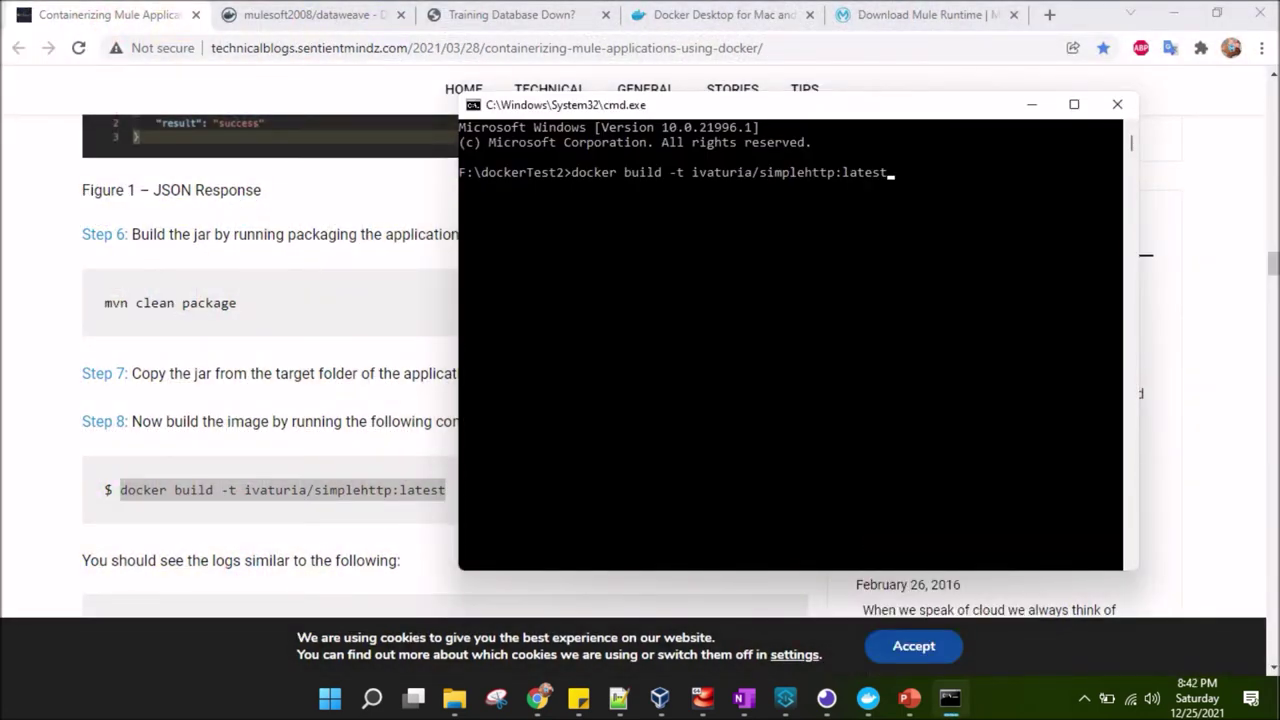
# Step: Mark the namespace and simplehttp image name in the pasted command, then return to dockerTest2
pyautogui.moveTo(693, 172); pyautogui.dragTo(752, 172)
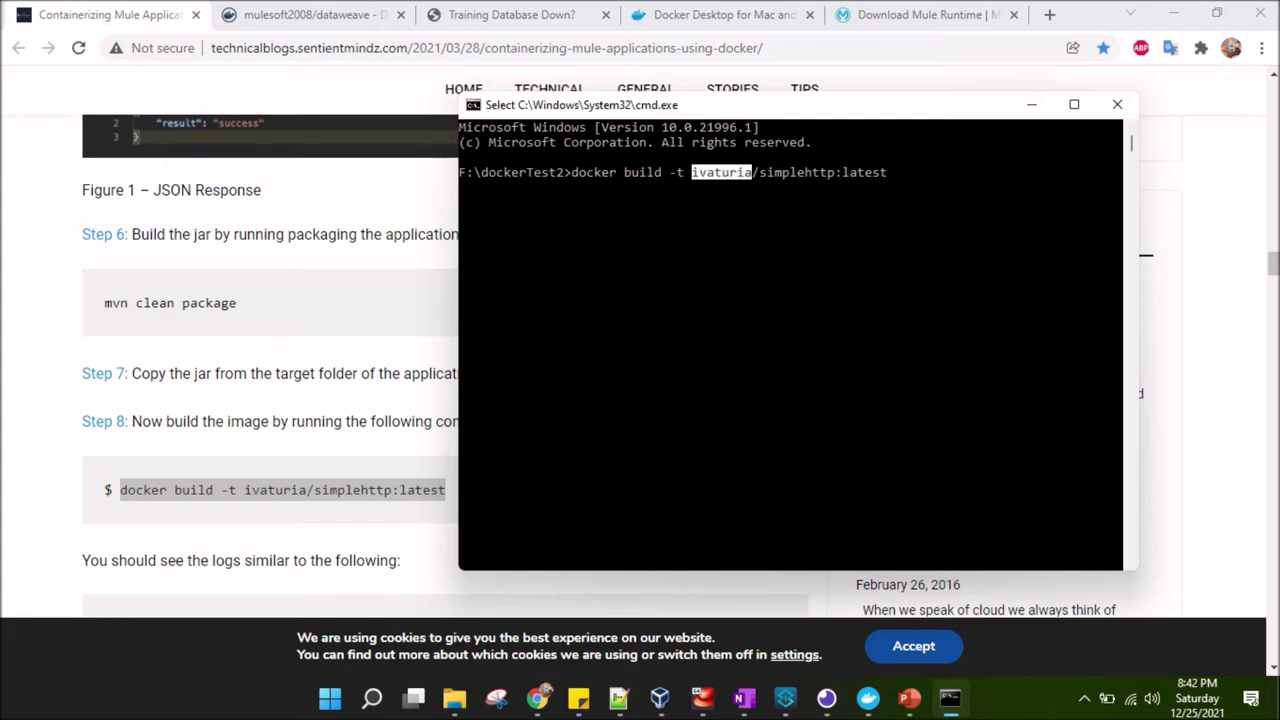
pyautogui.moveTo(760, 172); pyautogui.dragTo(834, 172)
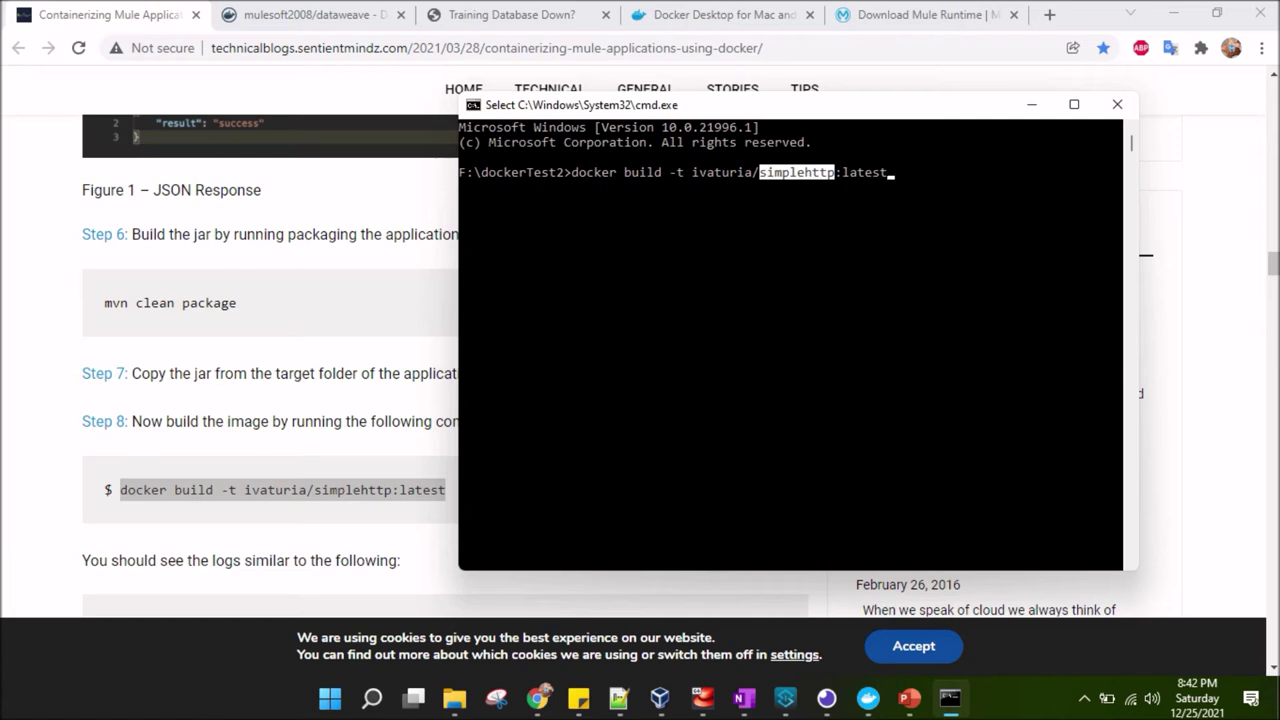
pyautogui.moveTo(454, 698)
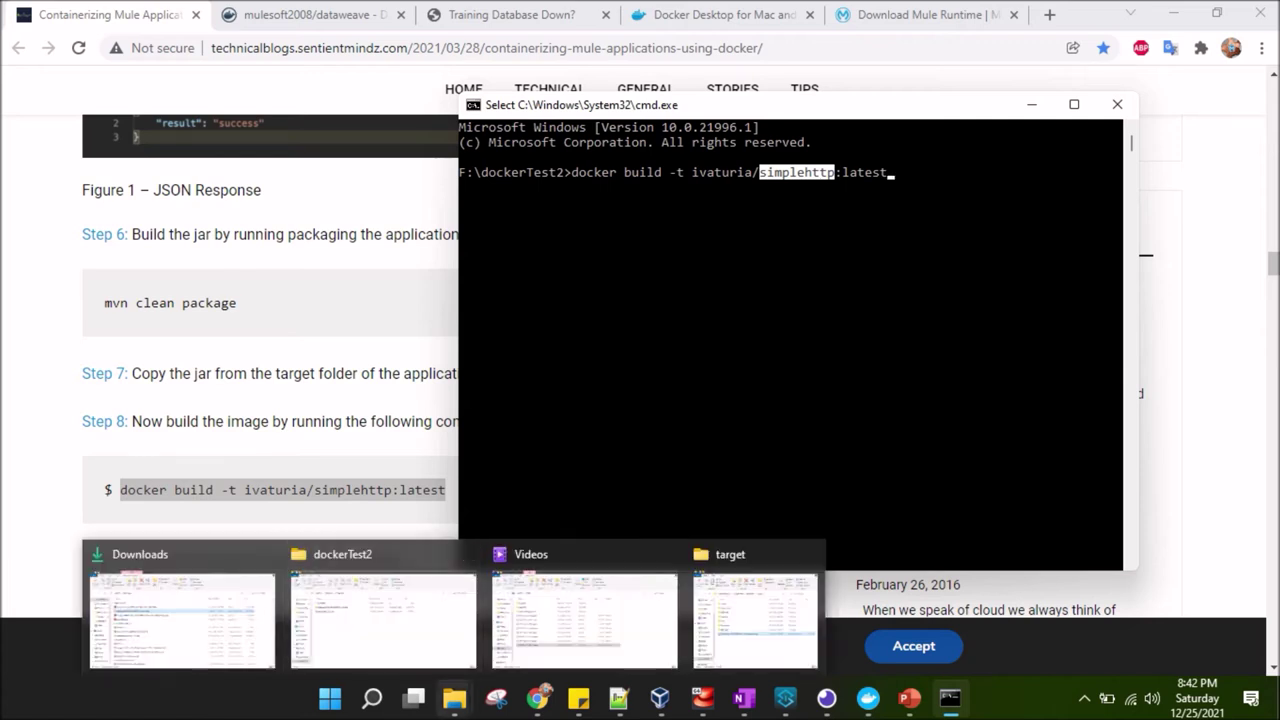
pyautogui.click(357, 605)
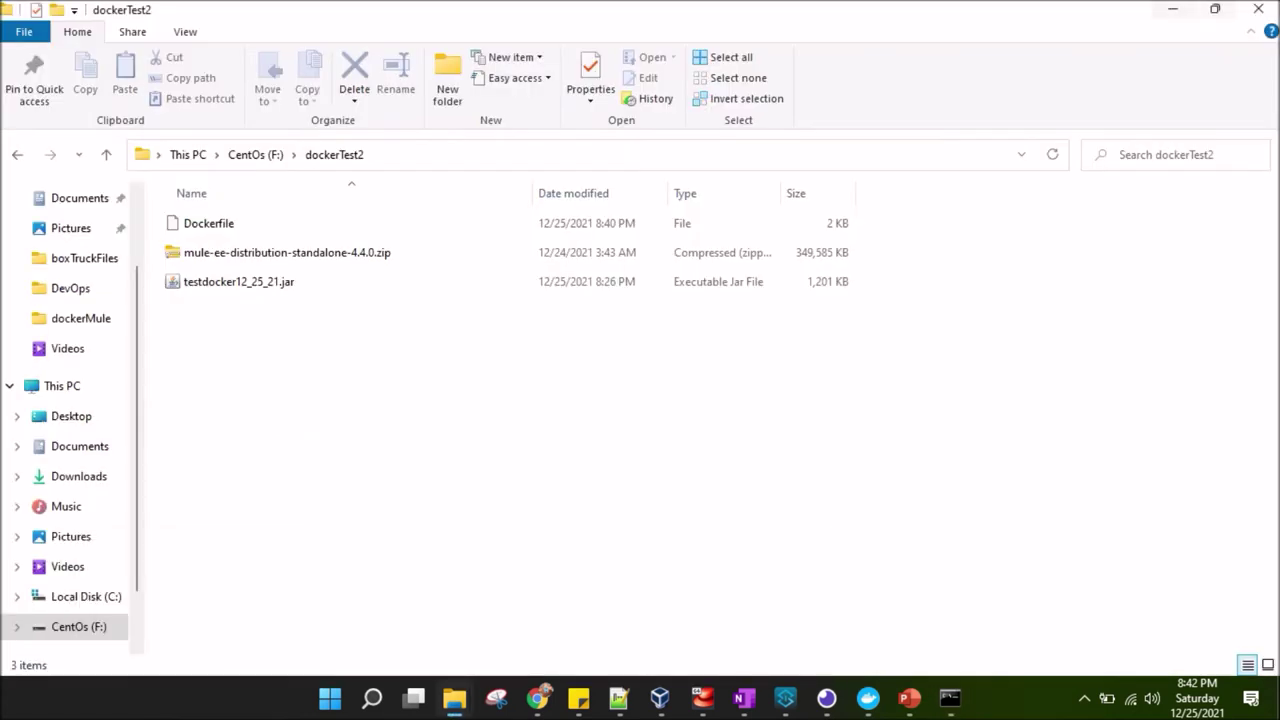
# Step: Copy the base name testdocker12_25_21 of the jar file in dockerTest2
pyautogui.press('super+Down')
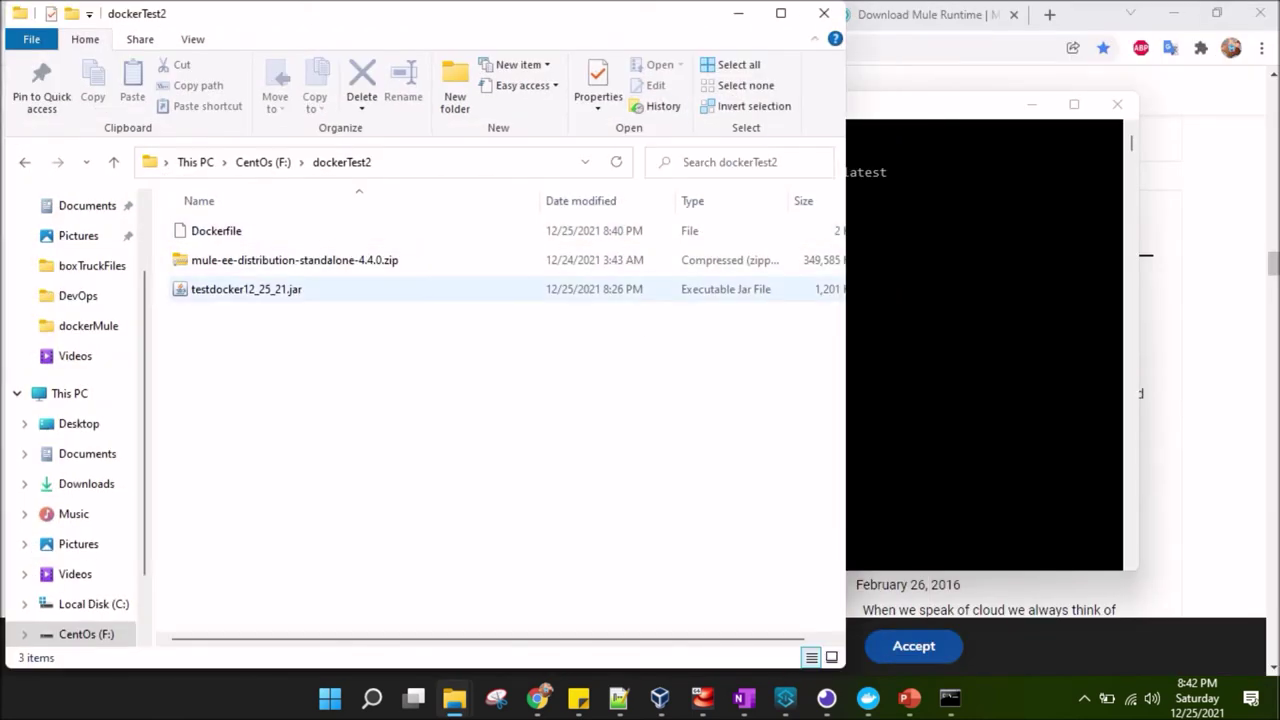
pyautogui.click(246, 289)
pyautogui.press('F2')
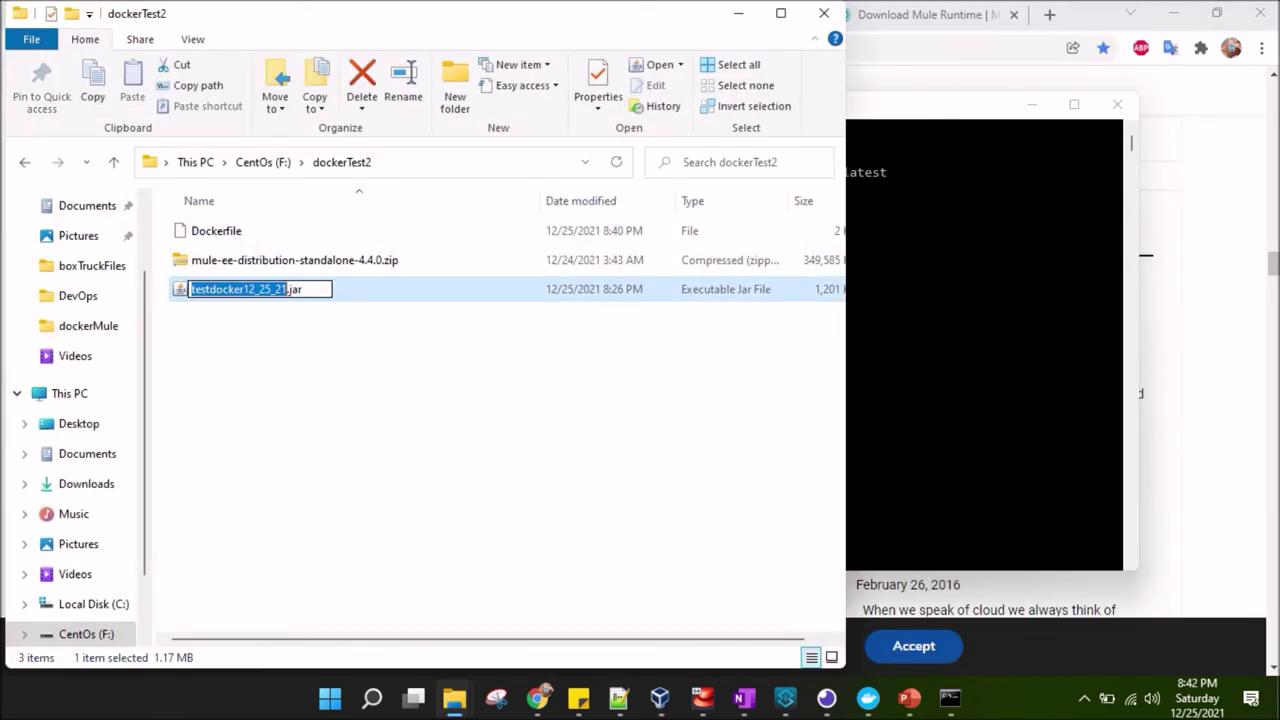
pyautogui.hotkey('shift', 'F10')
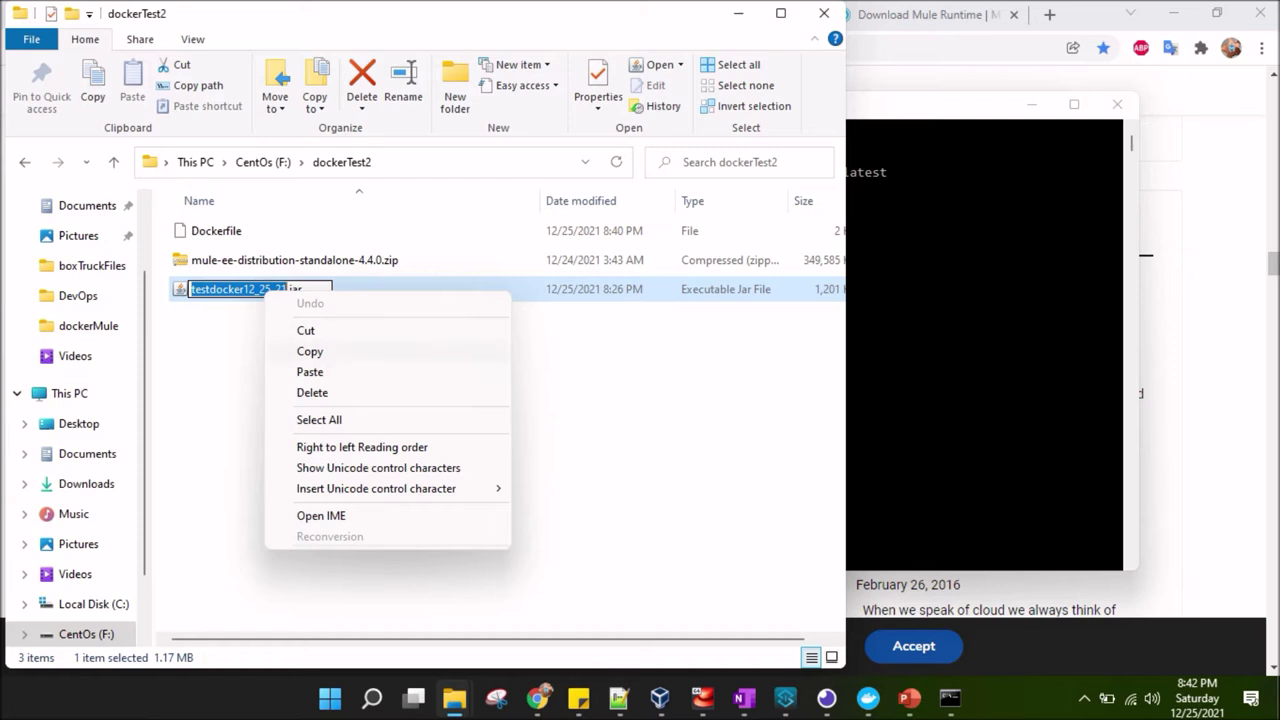
pyautogui.press('c')
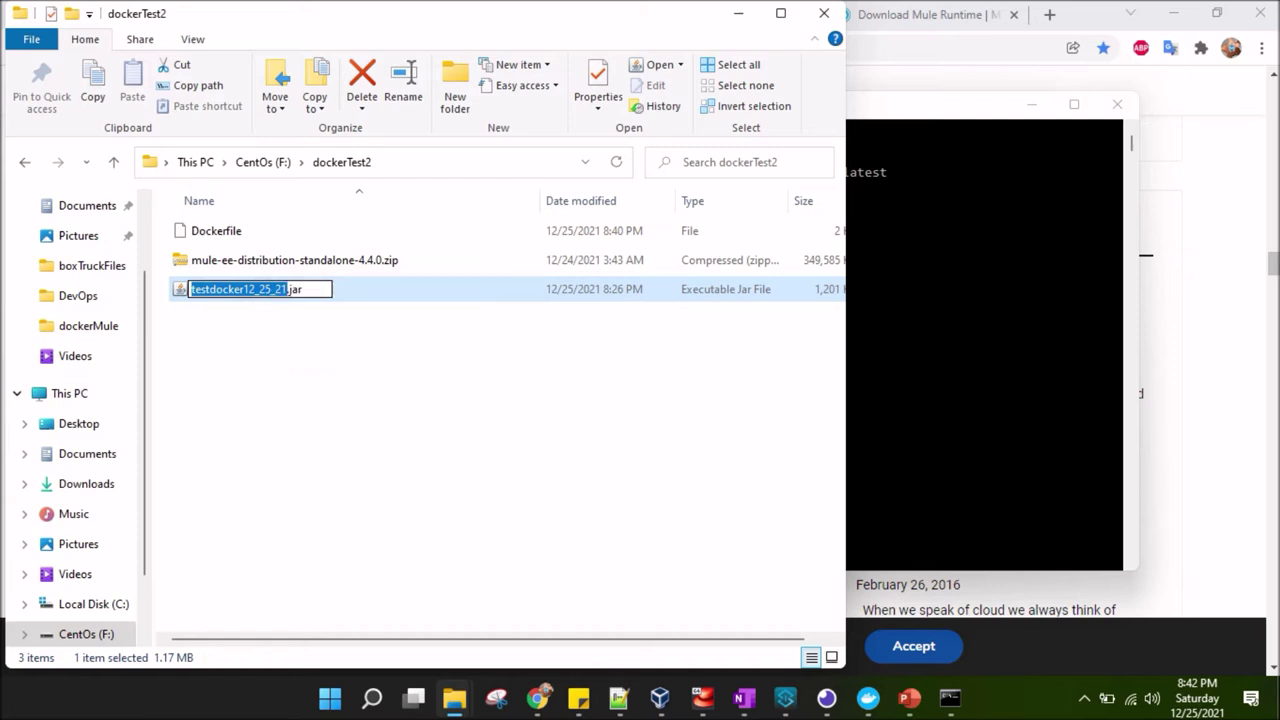
pyautogui.hotkey('alt', 'Tab')
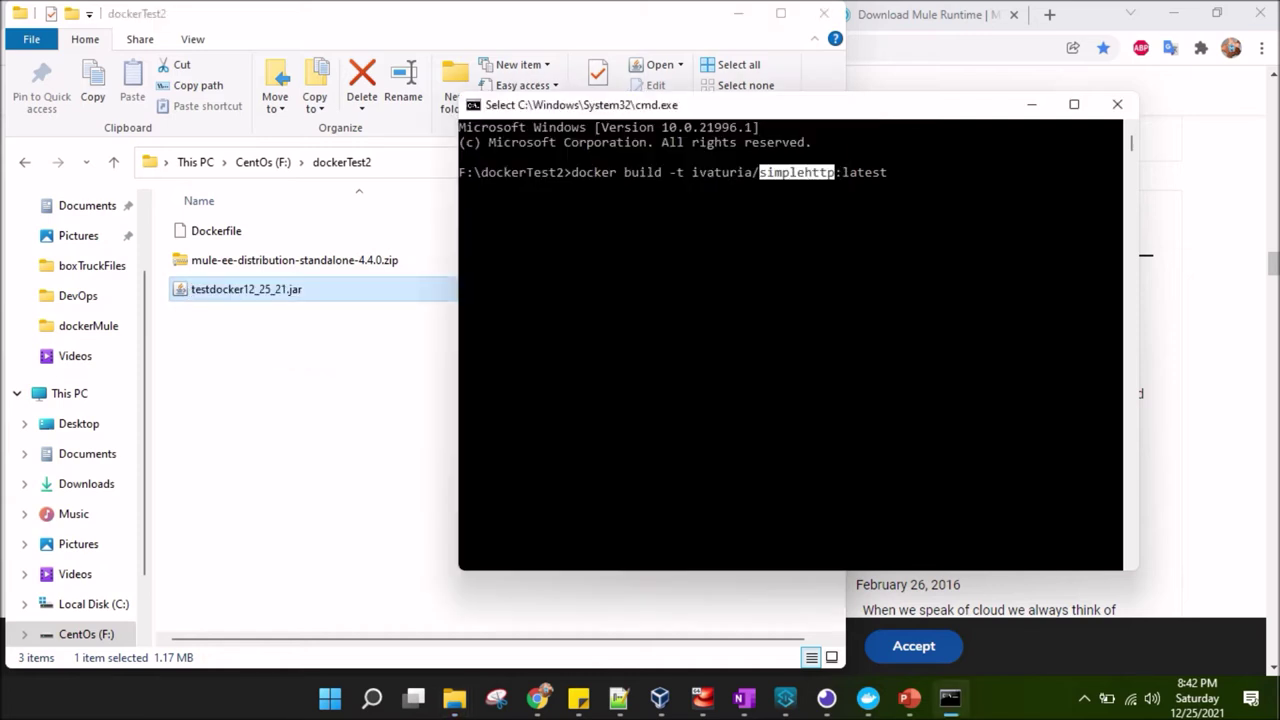
# Step: Exit the console's selection mode and place the cursor at the end of the build command
pyautogui.hotkey('ctrl', 'c')
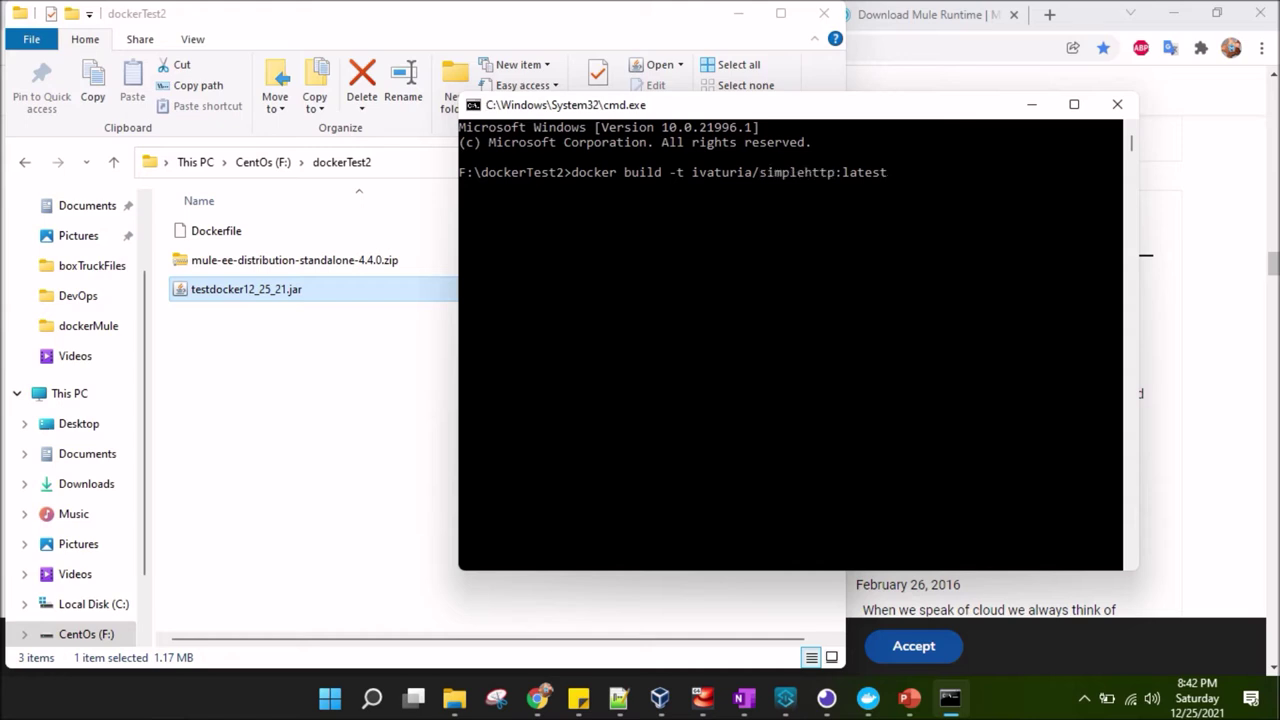
pyautogui.moveTo(828, 172); pyautogui.dragTo(776, 188)
pyautogui.click(830, 186)
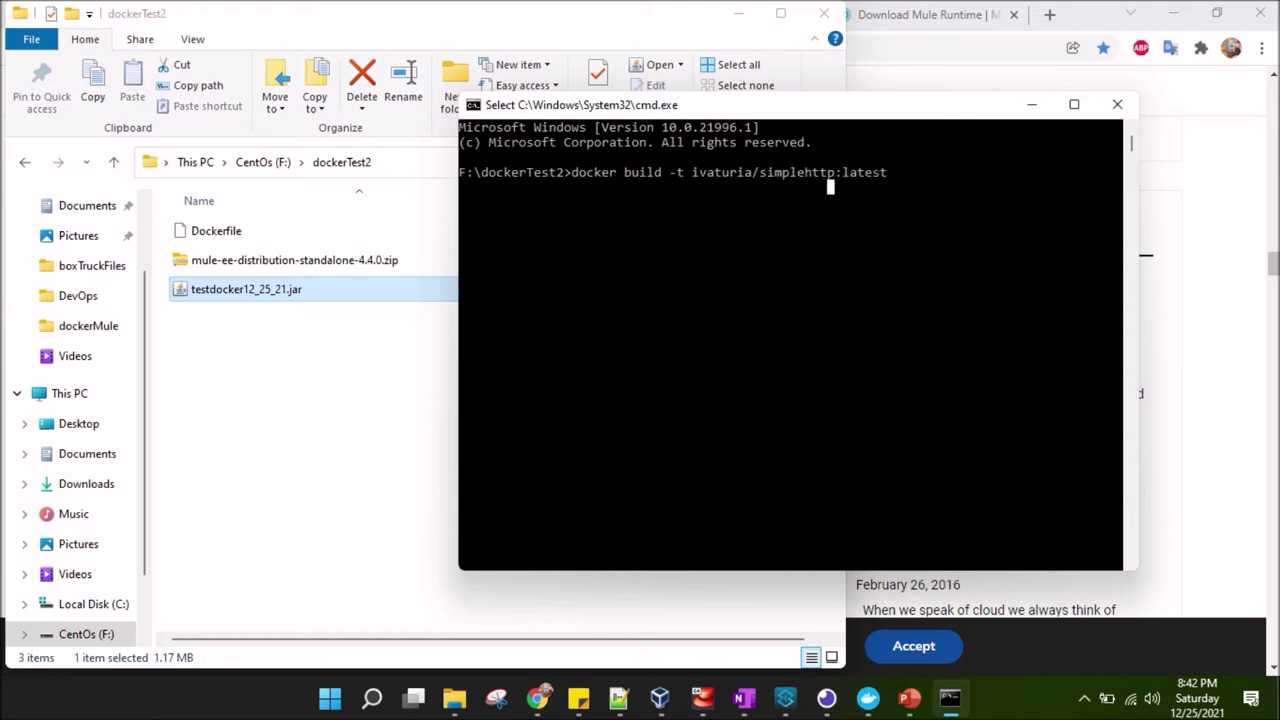
pyautogui.click(829, 172)
pyautogui.press('Escape')
pyautogui.press('Left')
pyautogui.press('Left')
pyautogui.press('Left')
pyautogui.press('Left')
pyautogui.press('Left')
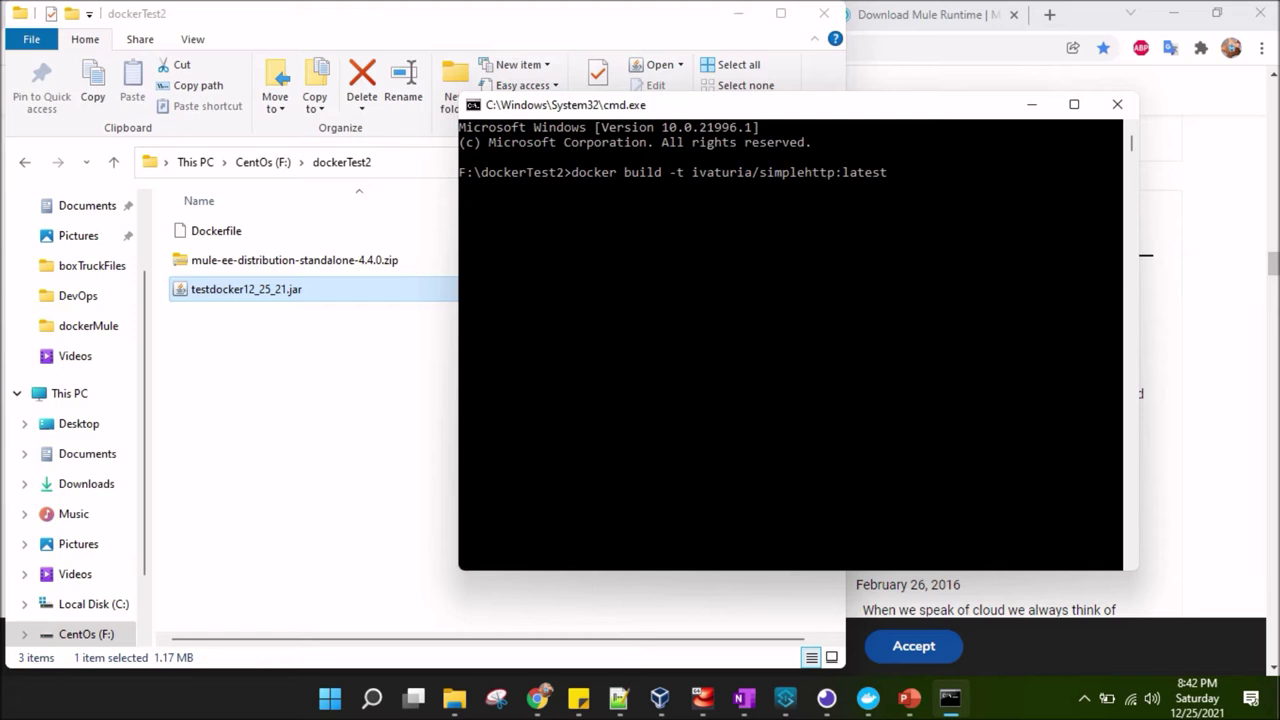
pyautogui.click(898, 172)
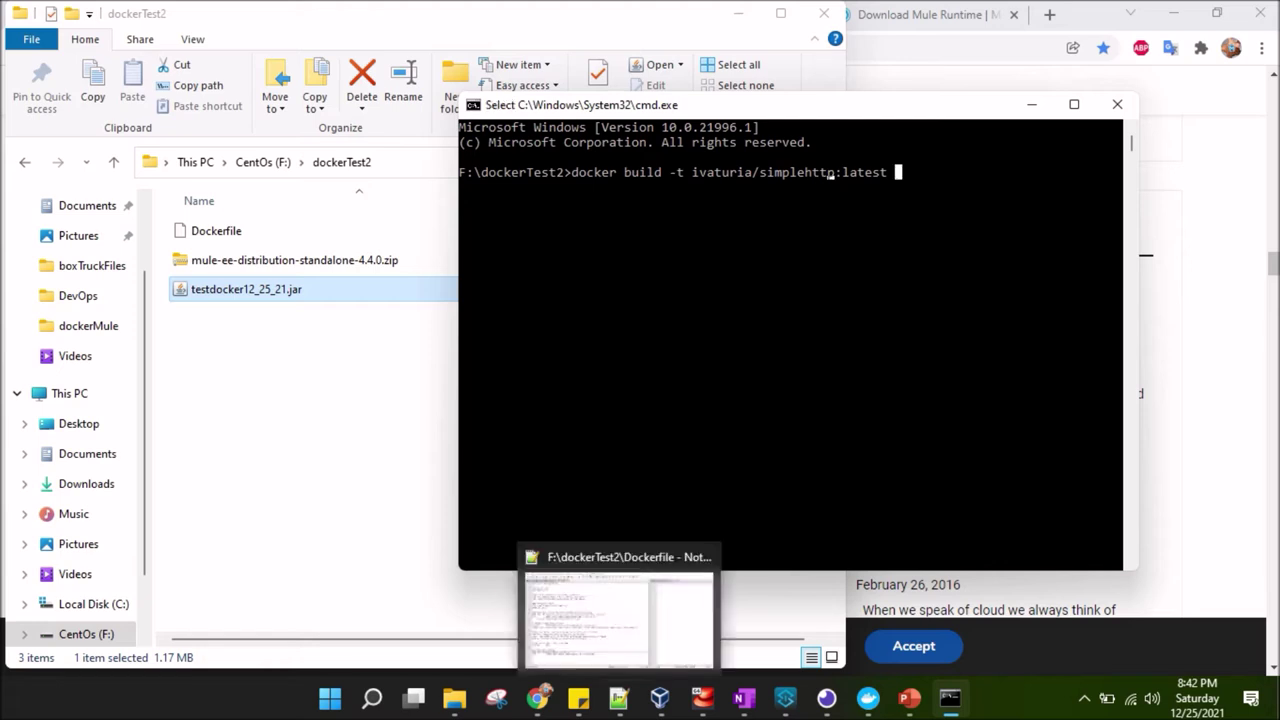
# Step: Paste simplehttp into the empty new 2 tab in Notepad++
pyautogui.click(618, 697)
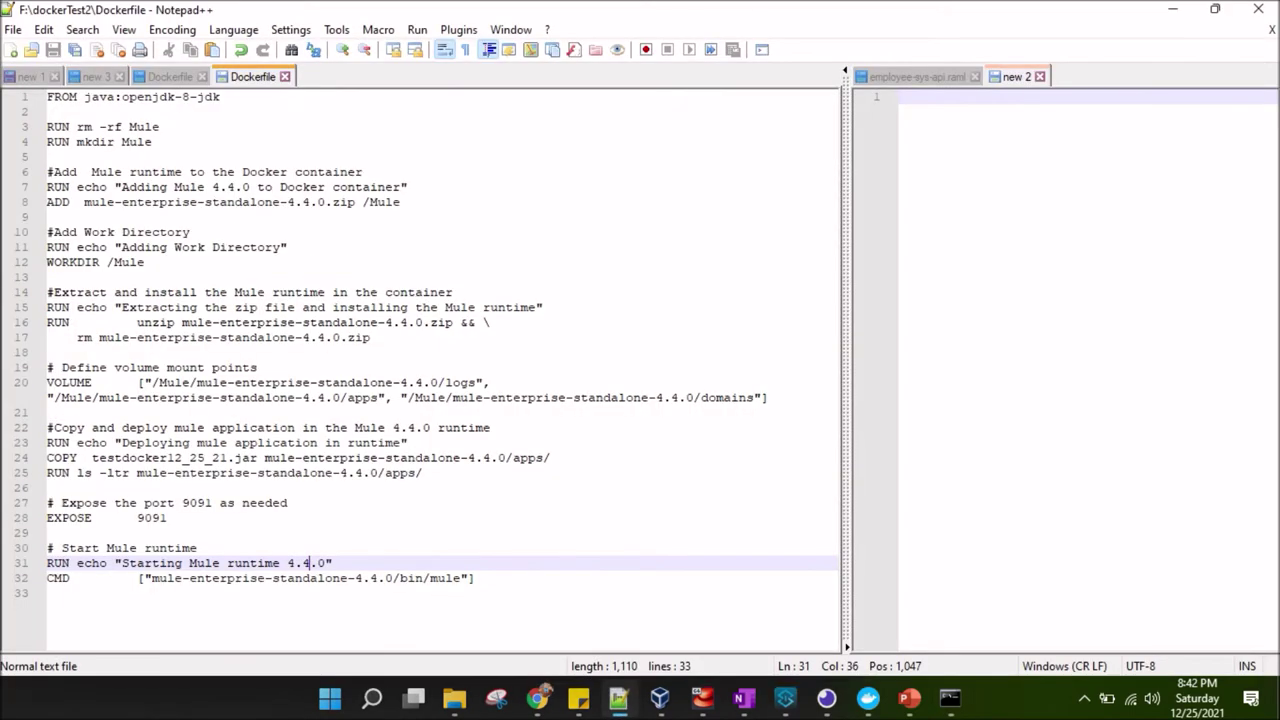
pyautogui.click(46, 593)
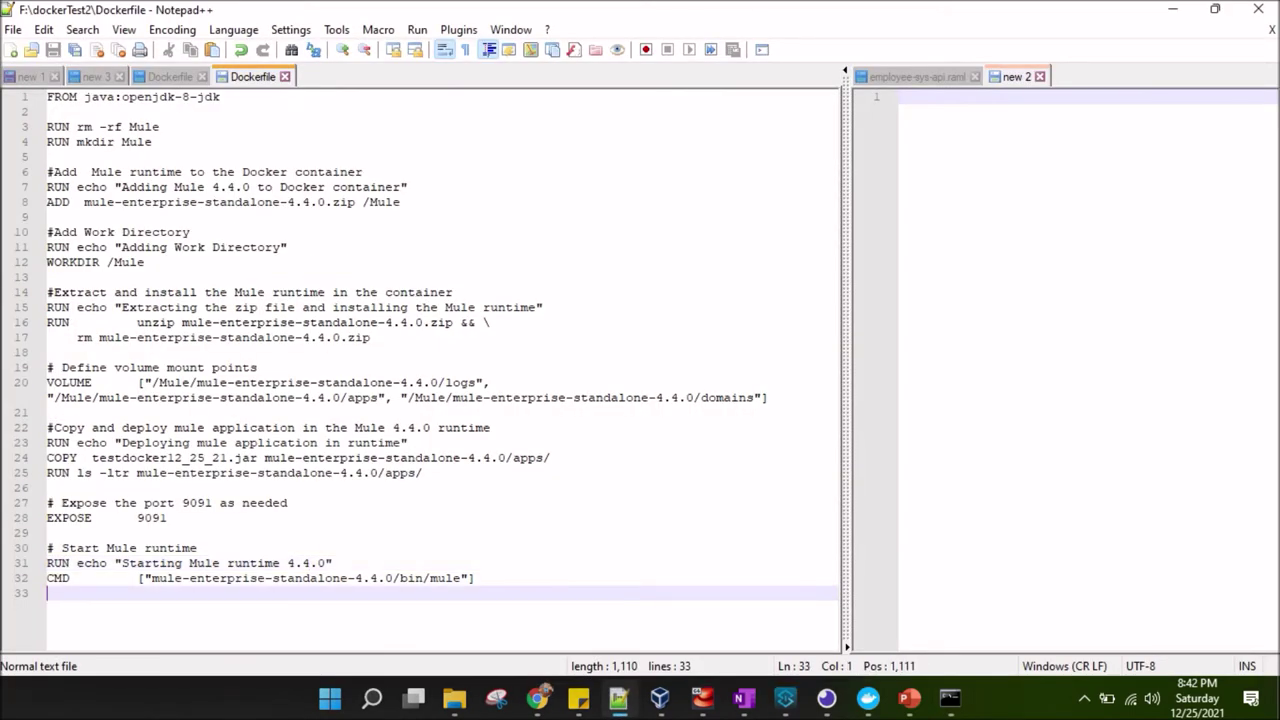
pyautogui.click(900, 97)
pyautogui.hotkey('ctrl', 'v')
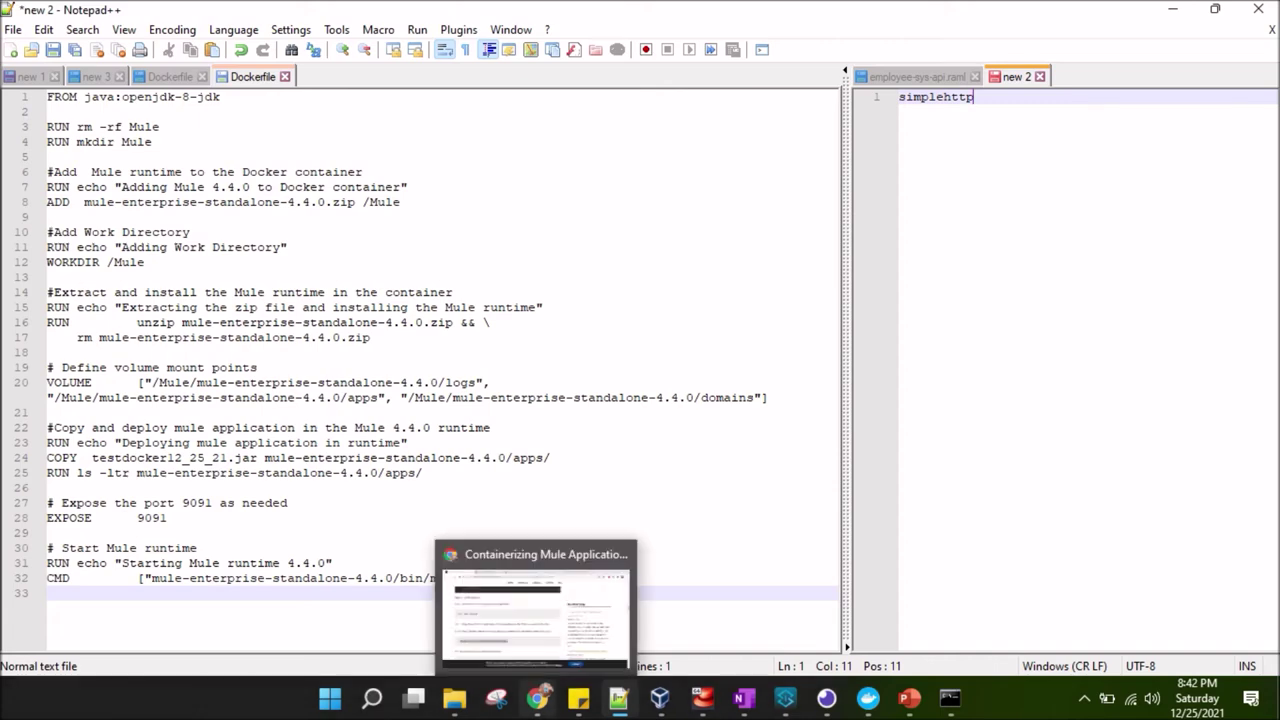
# Step: Copy the tutorial's docker build command again and paste it on line 2 of new 2
pyautogui.click(538, 697)
pyautogui.rightClick(362, 488)
pyautogui.click(390, 503)
pyautogui.click(618, 697)
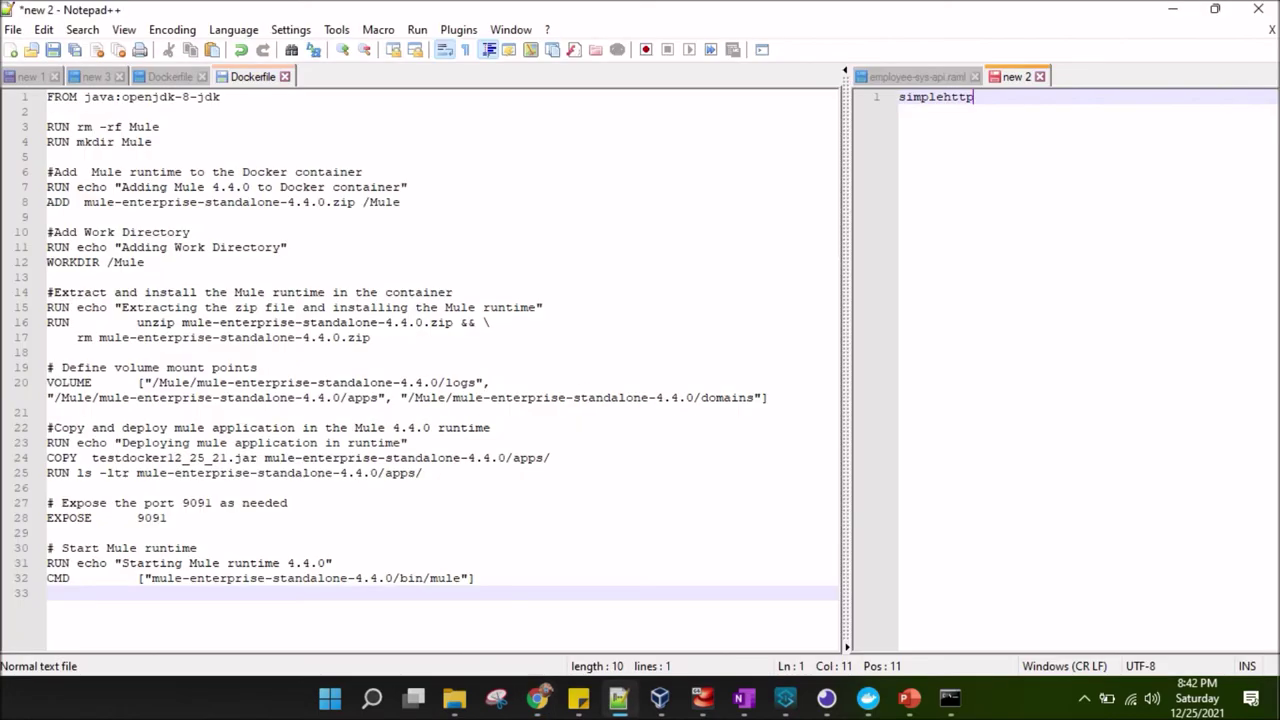
pyautogui.press('Return')
pyautogui.hotkey('ctrl', 'v')
# Step: Close the Videos, target and Downloads folder windows, keeping dockerTest2 in front
pyautogui.click(453, 697)
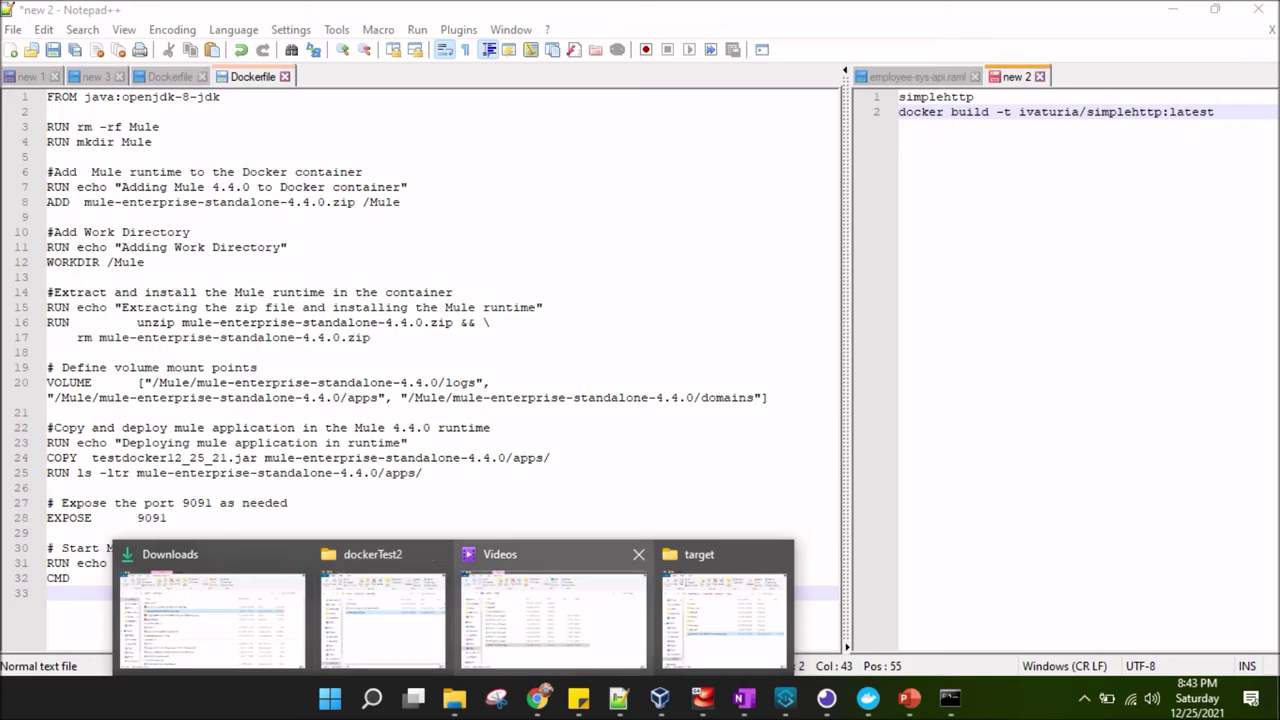
pyautogui.click(638, 554)
pyautogui.click(855, 554)
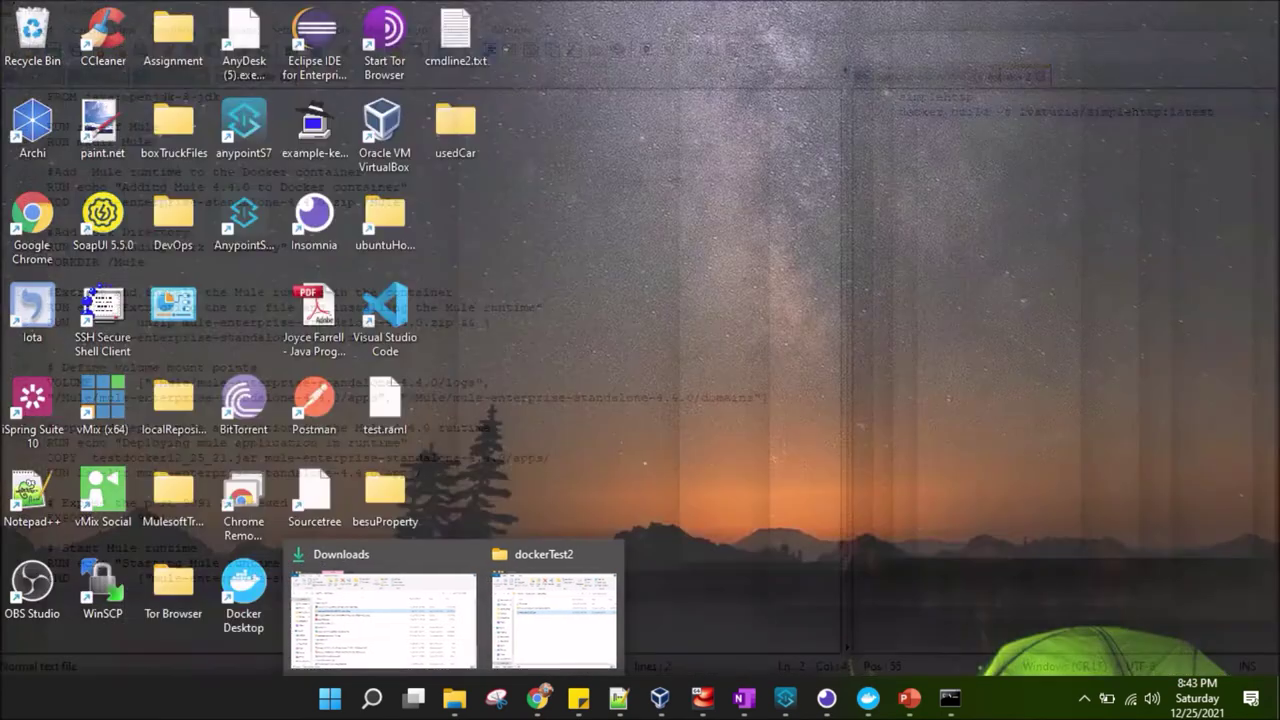
pyautogui.click(462, 554)
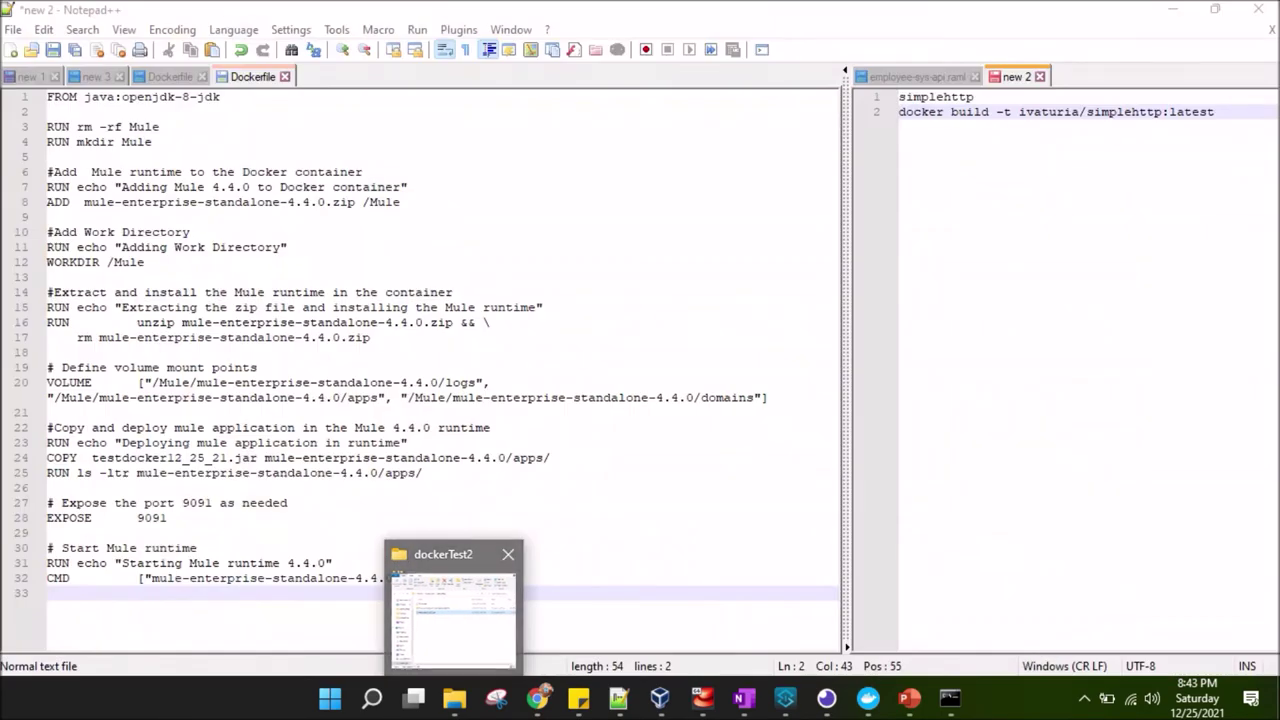
pyautogui.click(452, 610)
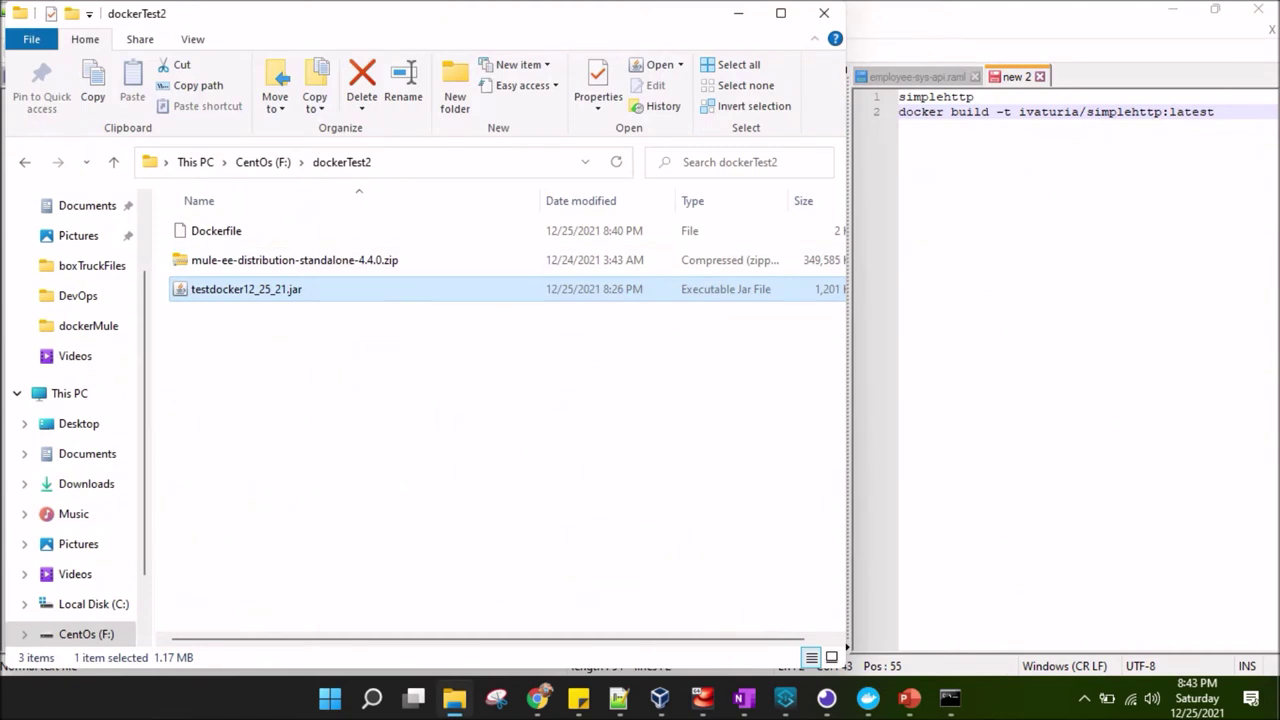
# Step: Copy the jar name testdocker12_25_21 and replace simplehttp with it in the command
pyautogui.press('F2')
pyautogui.rightClick(253, 289)
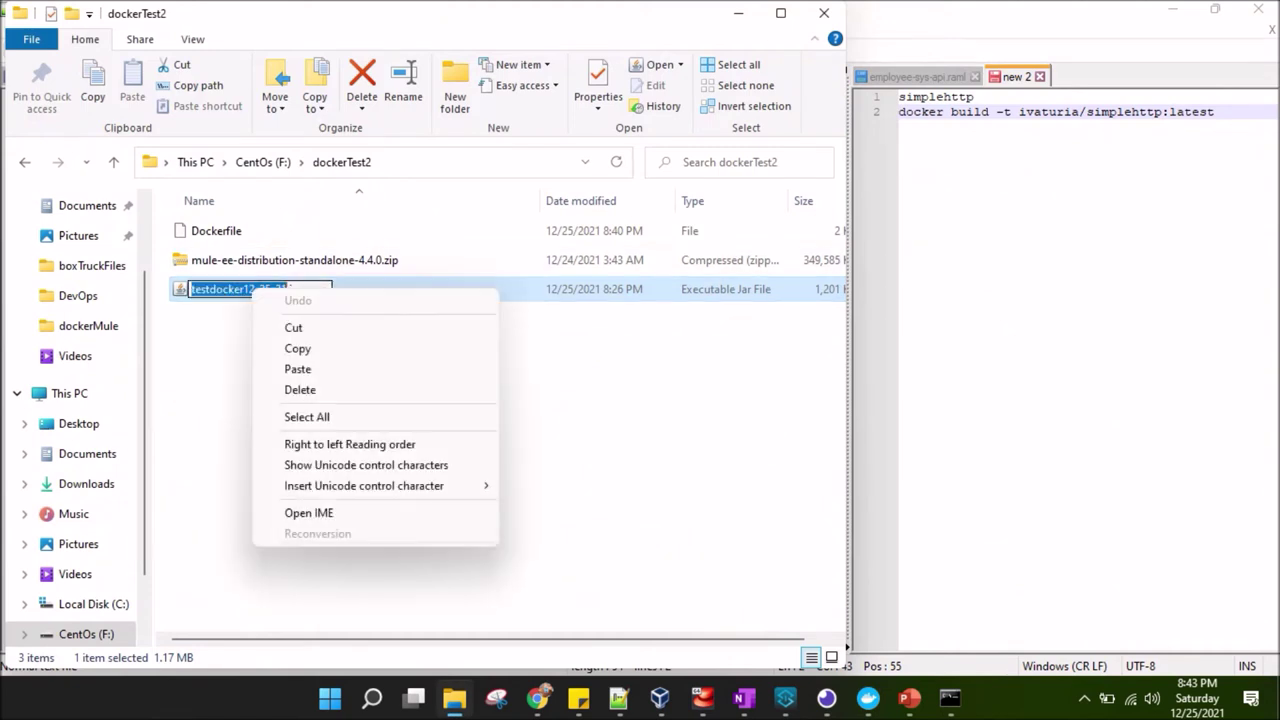
pyautogui.click(297, 348)
pyautogui.hotkey('alt', 'Tab')
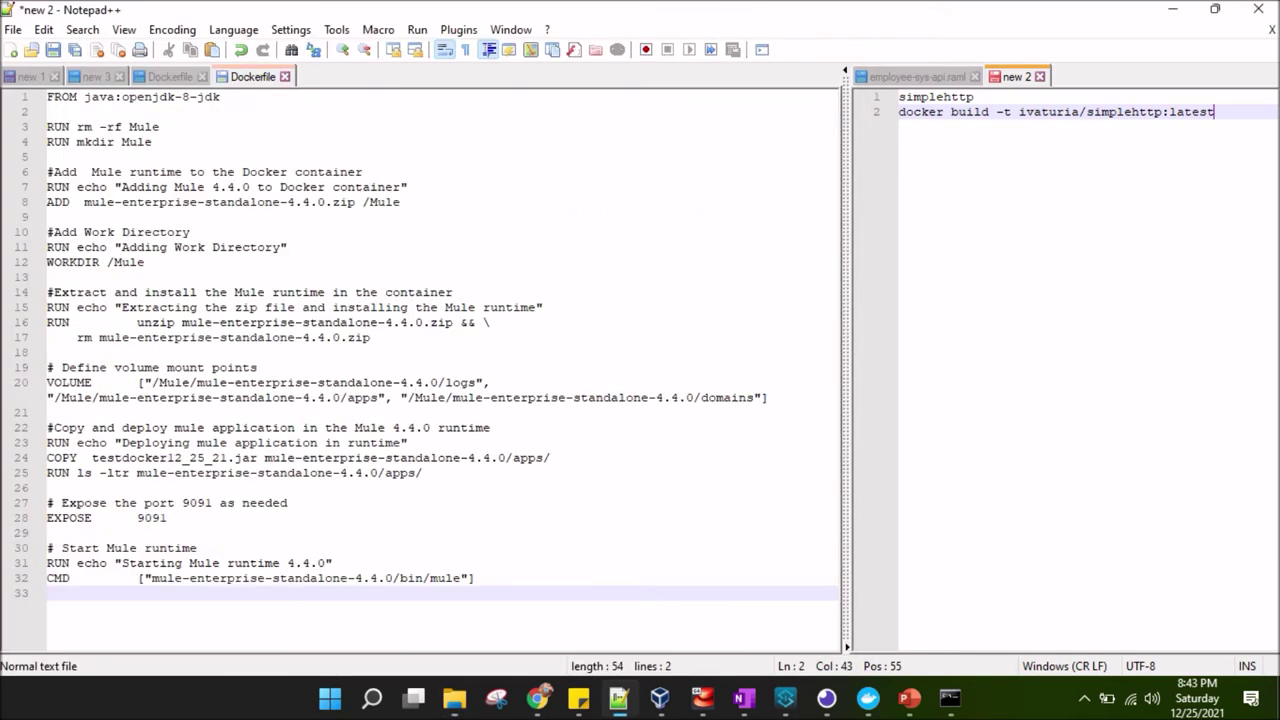
pyautogui.moveTo(1086, 112); pyautogui.dragTo(1162, 112)
pyautogui.hotkey('ctrl', 'v')
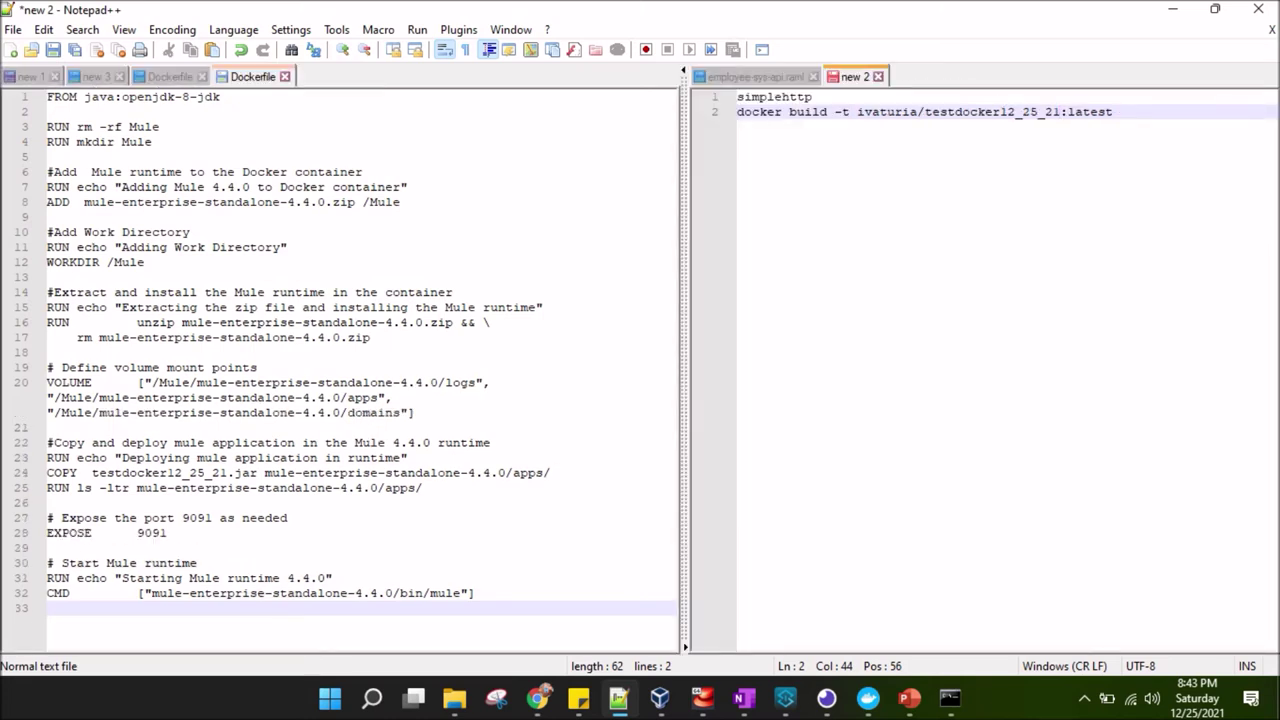
# Step: Replace the blog author's account name in the build command with your own Docker Hub name
pyautogui.click(47, 157)
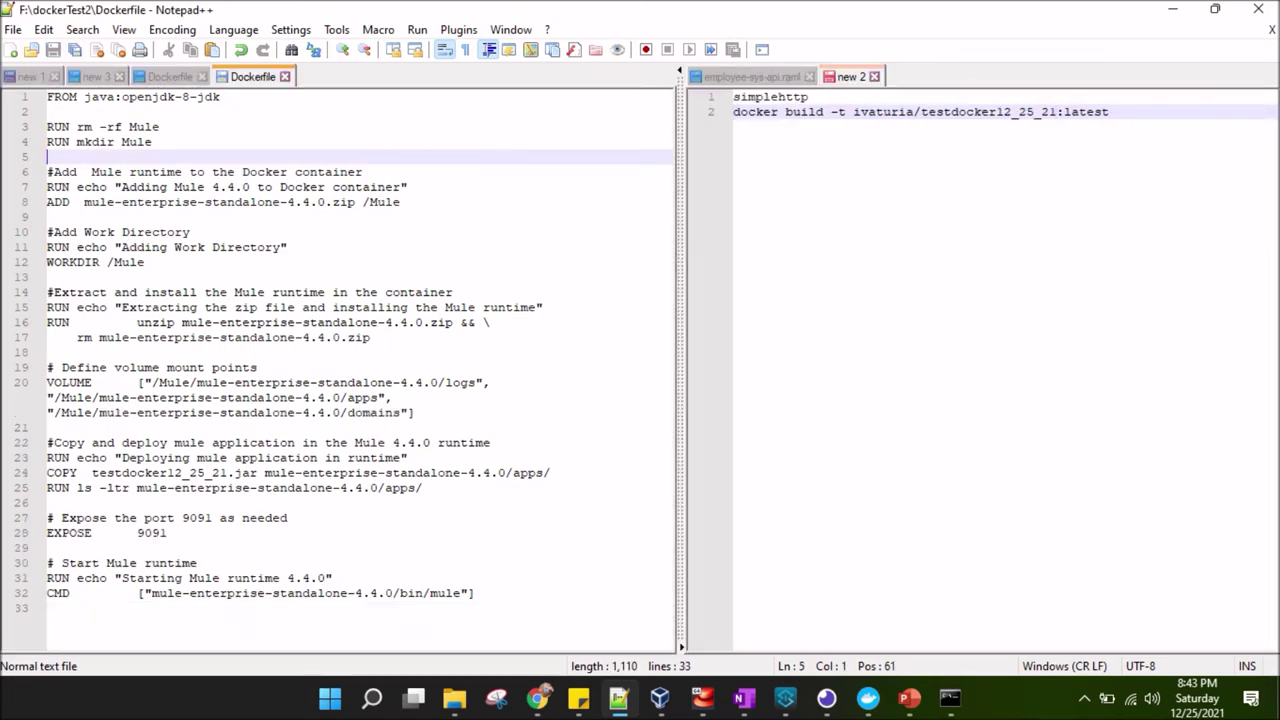
pyautogui.click(1109, 112)
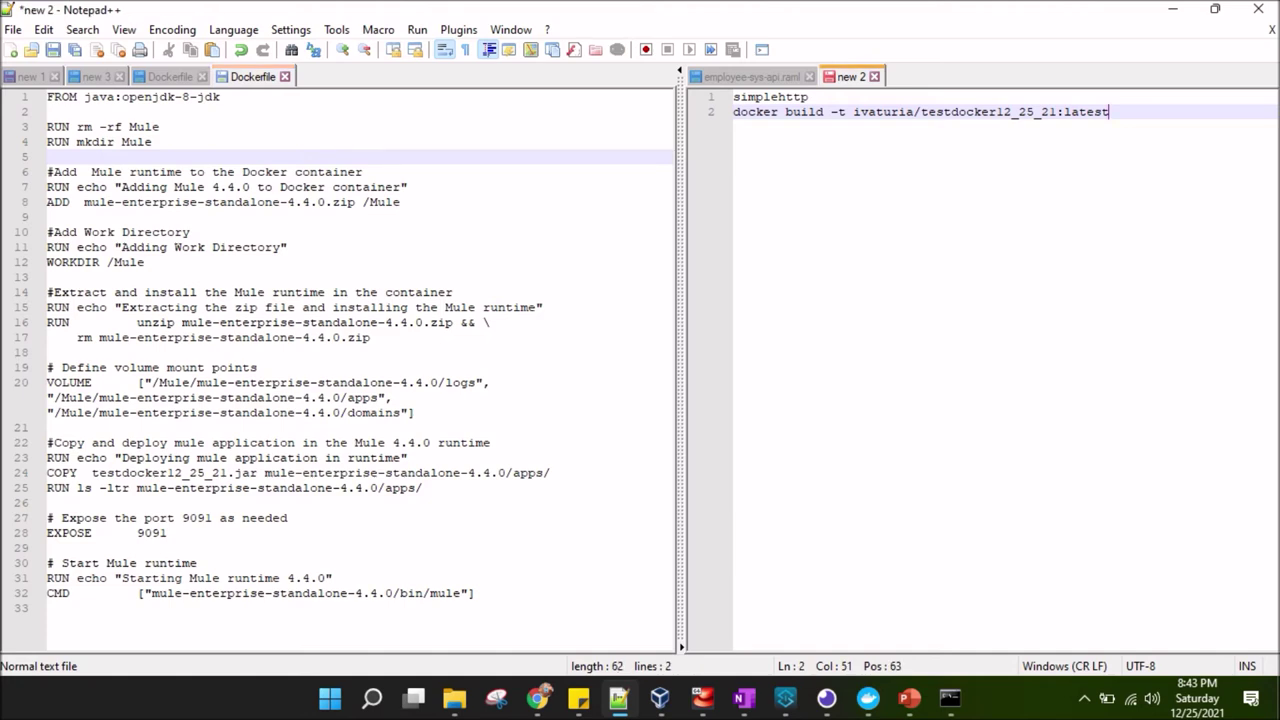
pyautogui.tripleClick(883, 112)
pyautogui.click(883, 112)
pyautogui.doubleClick(875, 112)
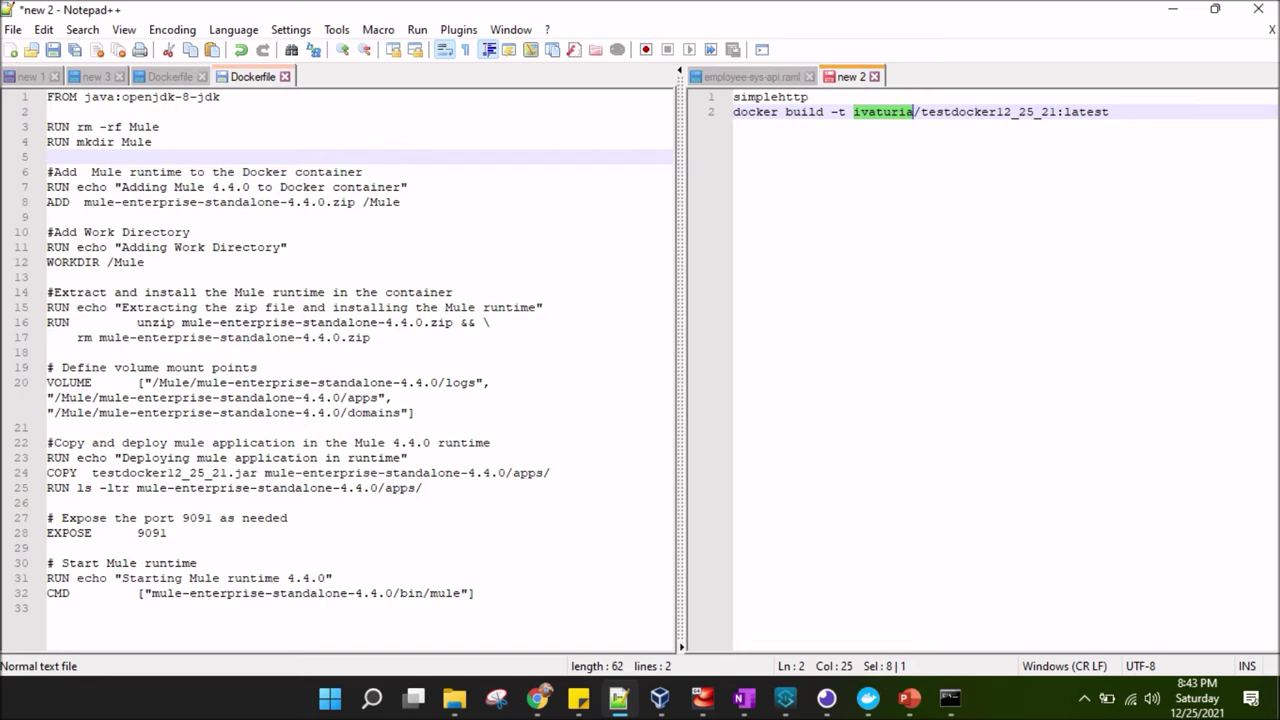
pyautogui.write('mulesoft')
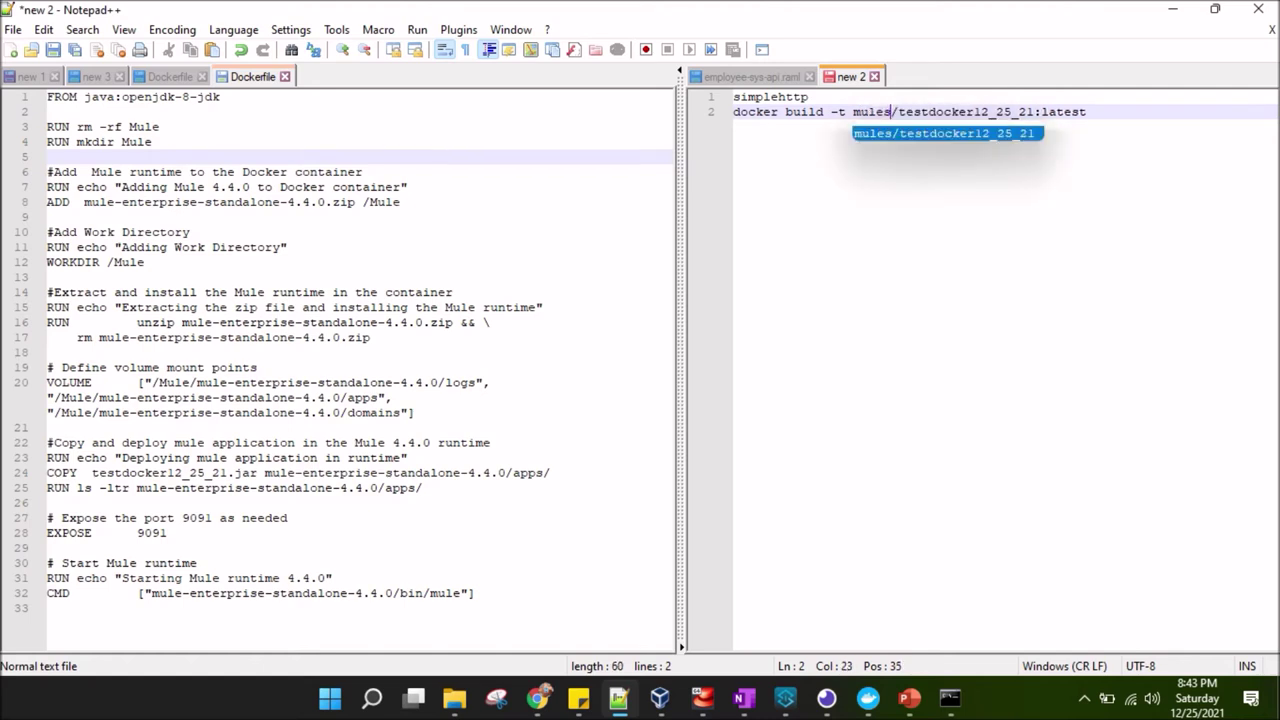
pyautogui.write('2008')
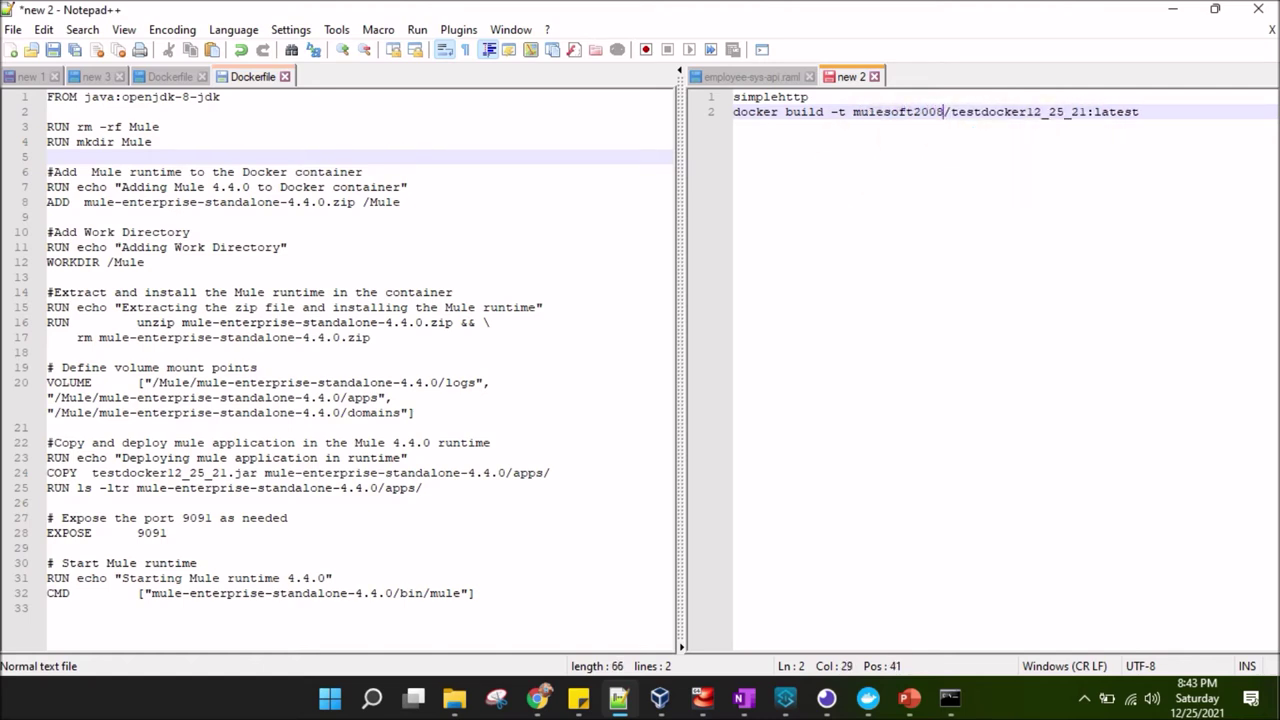
# Step: Copy the whole docker build command line from the new 2 tab
pyautogui.click(1140, 111)
pyautogui.moveTo(733, 111); pyautogui.dragTo(1140, 111)
pyautogui.rightClick(1140, 111)
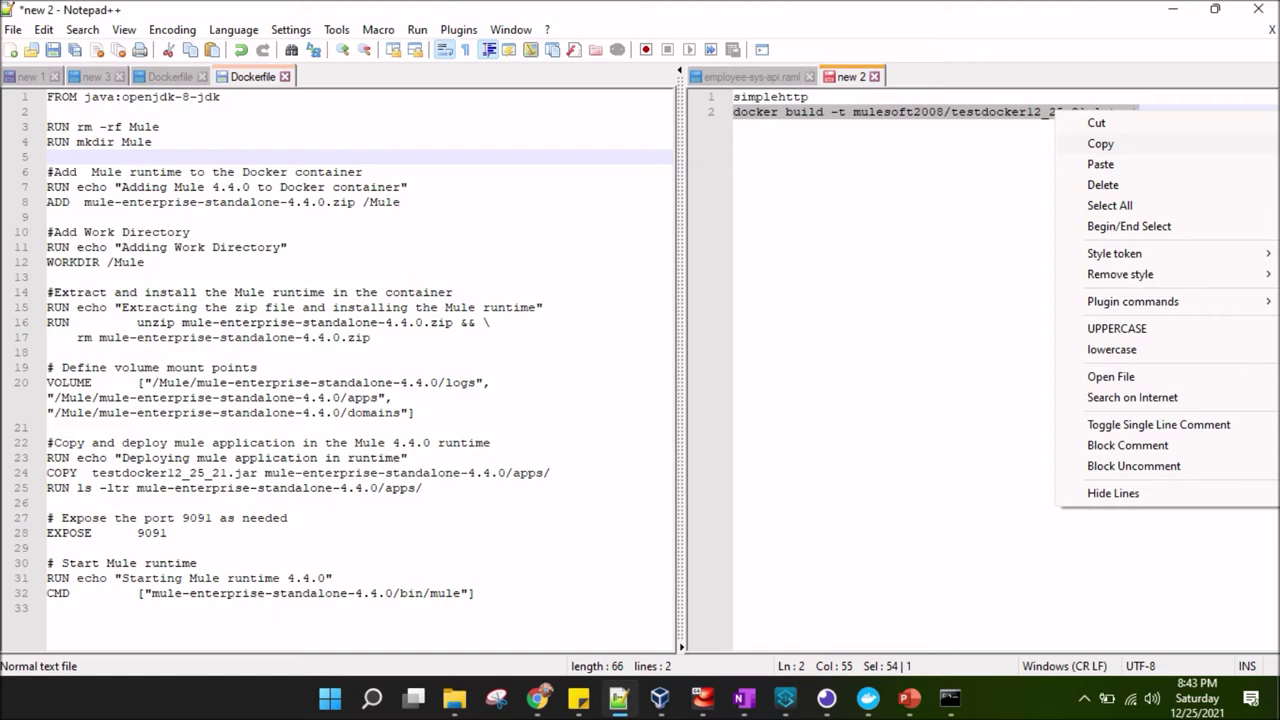
pyautogui.click(1100, 143)
pyautogui.click(950, 698)
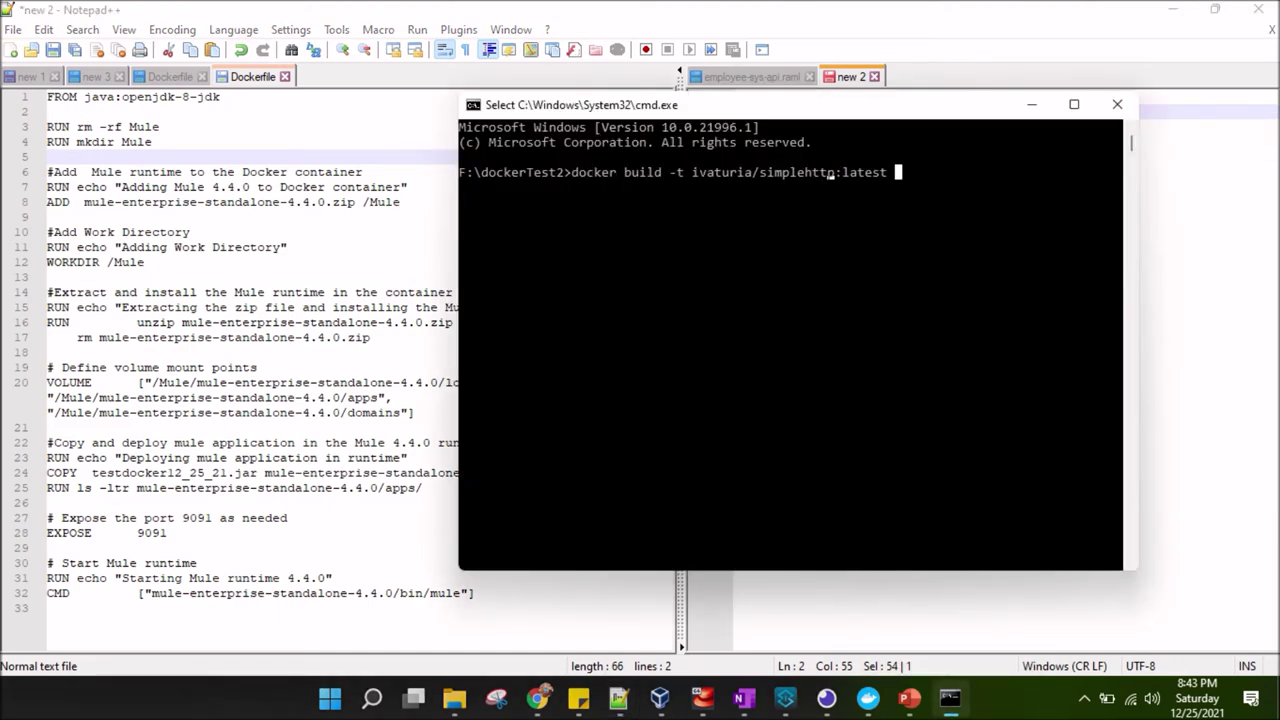
# Step: Clear the old prompt command, paste the testdocker12_25_21 build command and run it
pyautogui.press('Left')
pyautogui.press('Left')
pyautogui.press('Left')
pyautogui.press('Left')
pyautogui.press('Left')
pyautogui.press('Left')
pyautogui.press('Left')
pyautogui.press('Left')
pyautogui.press('BackSpace')
pyautogui.press('BackSpace')
pyautogui.press('BackSpace')
pyautogui.press('BackSpace')
pyautogui.press('BackSpace')
pyautogui.press('BackSpace')
pyautogui.press('BackSpace')
pyautogui.press('BackSpace')
pyautogui.press('BackSpace')
pyautogui.press('BackSpace')
pyautogui.press('BackSpace')
pyautogui.press('BackSpace')
pyautogui.press('BackSpace')
pyautogui.press('BackSpace')
pyautogui.press('BackSpace')
pyautogui.press('BackSpace')
pyautogui.press('BackSpace')
pyautogui.press('BackSpace')
pyautogui.press('BackSpace')
pyautogui.press('BackSpace')
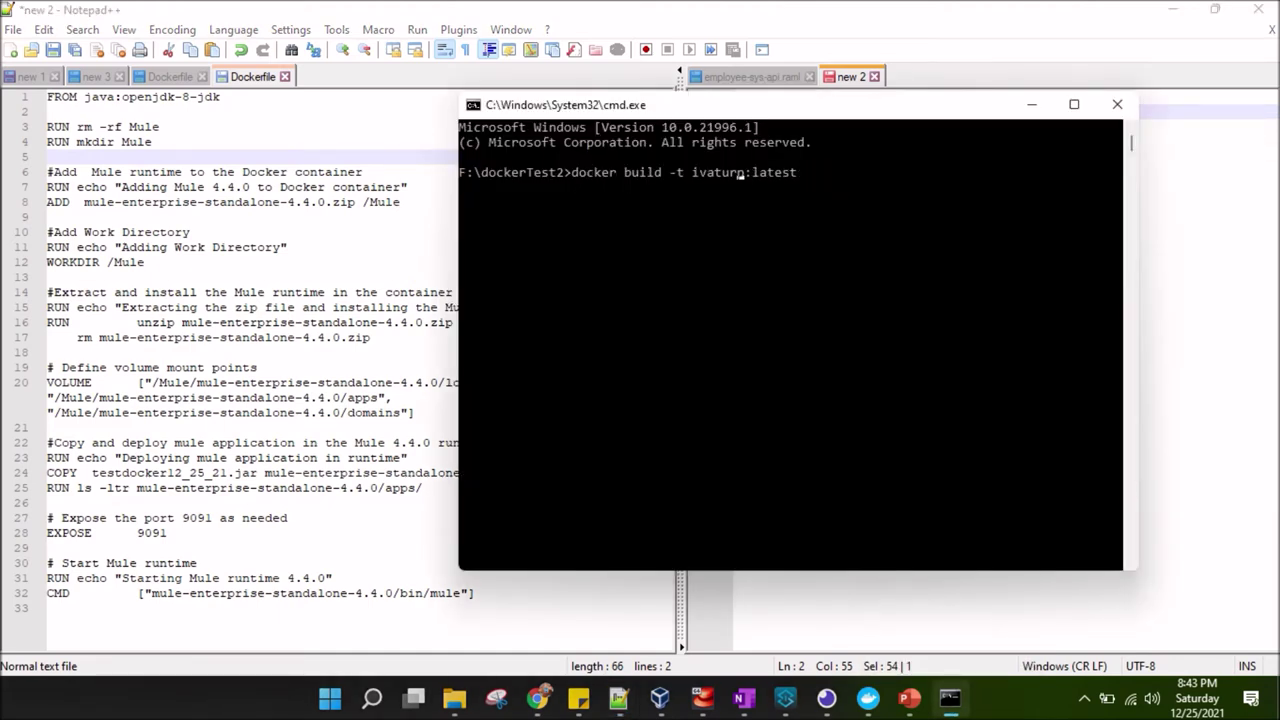
pyautogui.press('BackSpace')
pyautogui.press('BackSpace')
pyautogui.press('BackSpace')
pyautogui.press('BackSpace')
pyautogui.press('BackSpace')
pyautogui.press('BackSpace')
pyautogui.press('Delete')
pyautogui.press('Delete')
pyautogui.press('Delete')
pyautogui.press('Delete')
pyautogui.press('Delete')
pyautogui.press('Delete')
pyautogui.press('Delete')
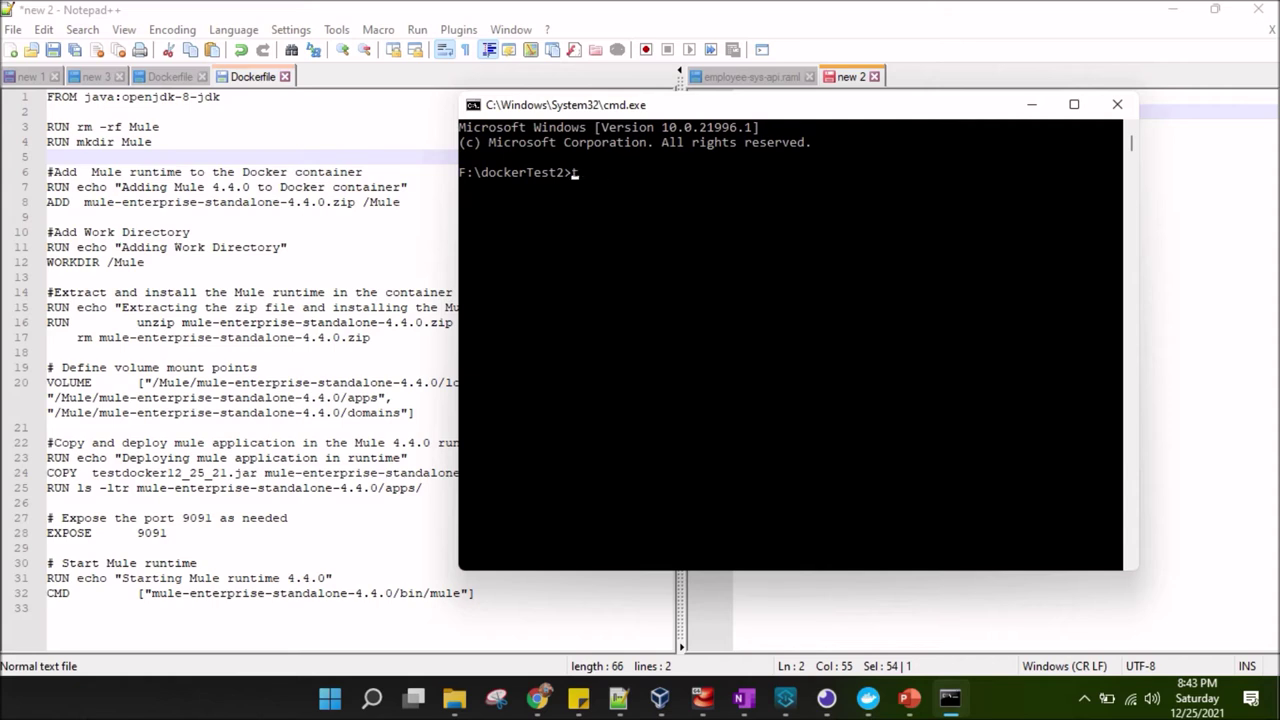
pyautogui.hotkey('ctrl', 'v')
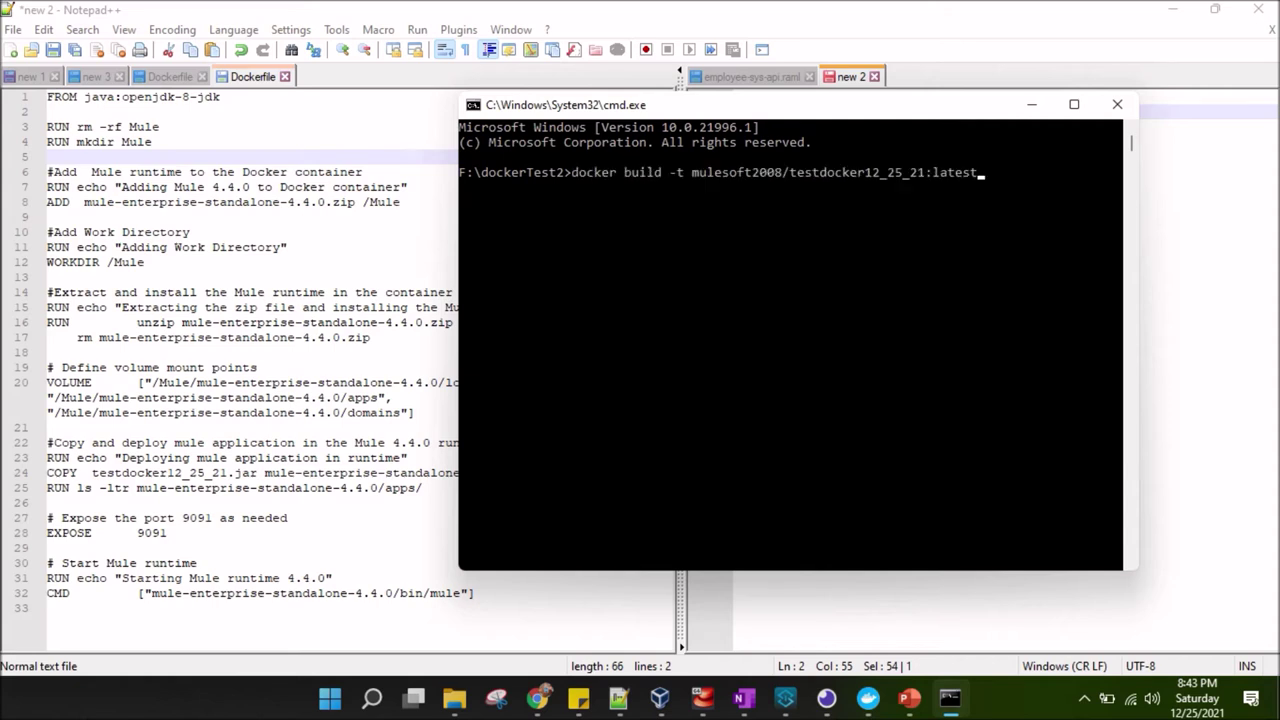
pyautogui.press('Return')
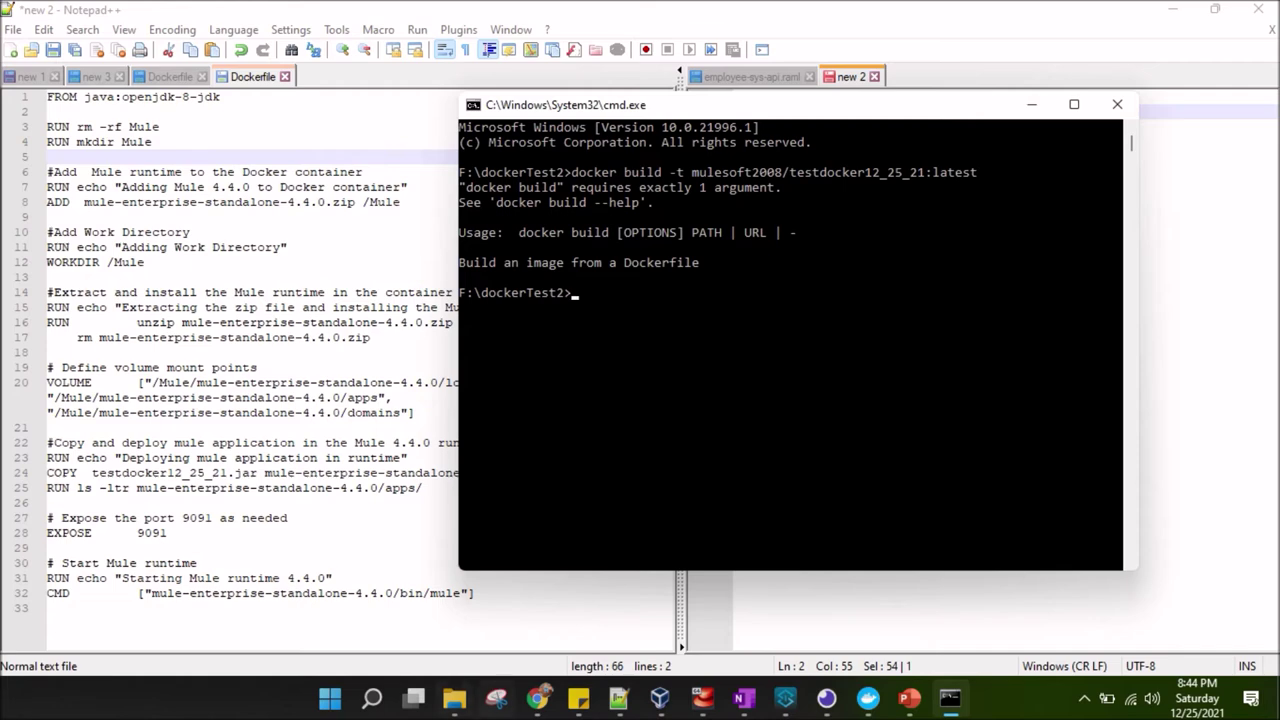
pyautogui.click(538, 698)
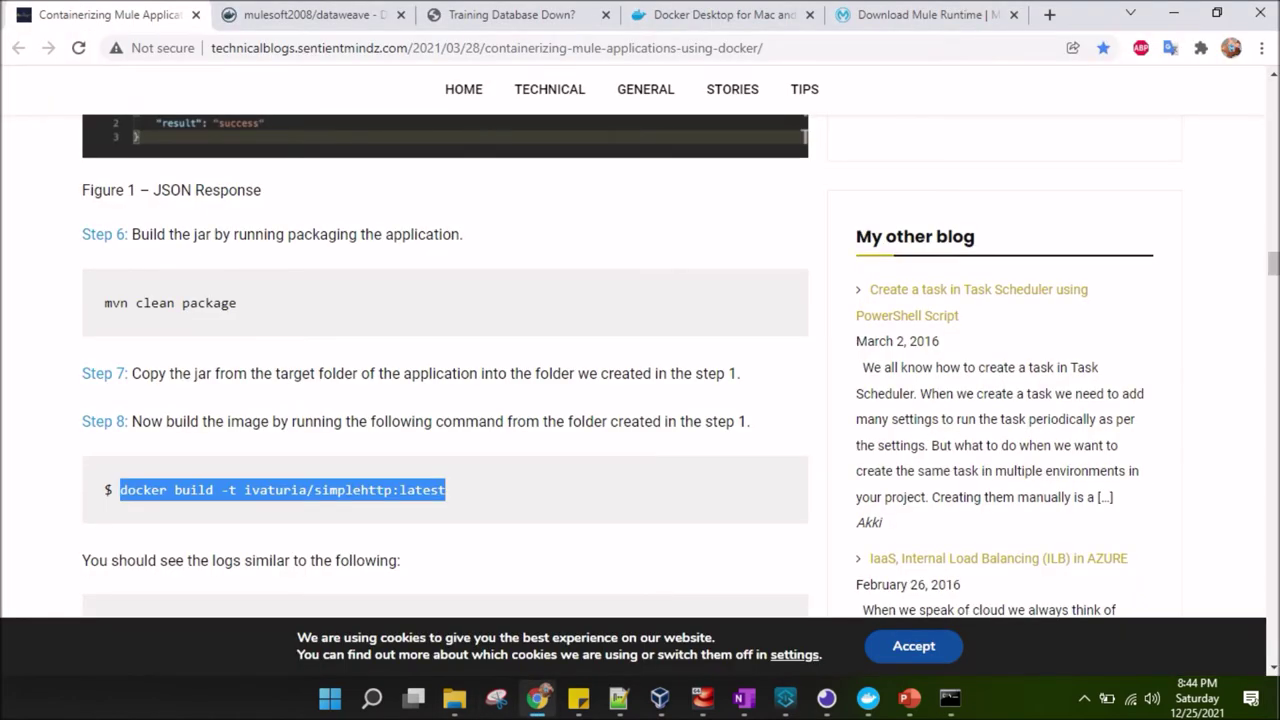
# Step: Recall the previous build command and rerun it with the current folder as build context
pyautogui.hotkey('alt', 'Tab')
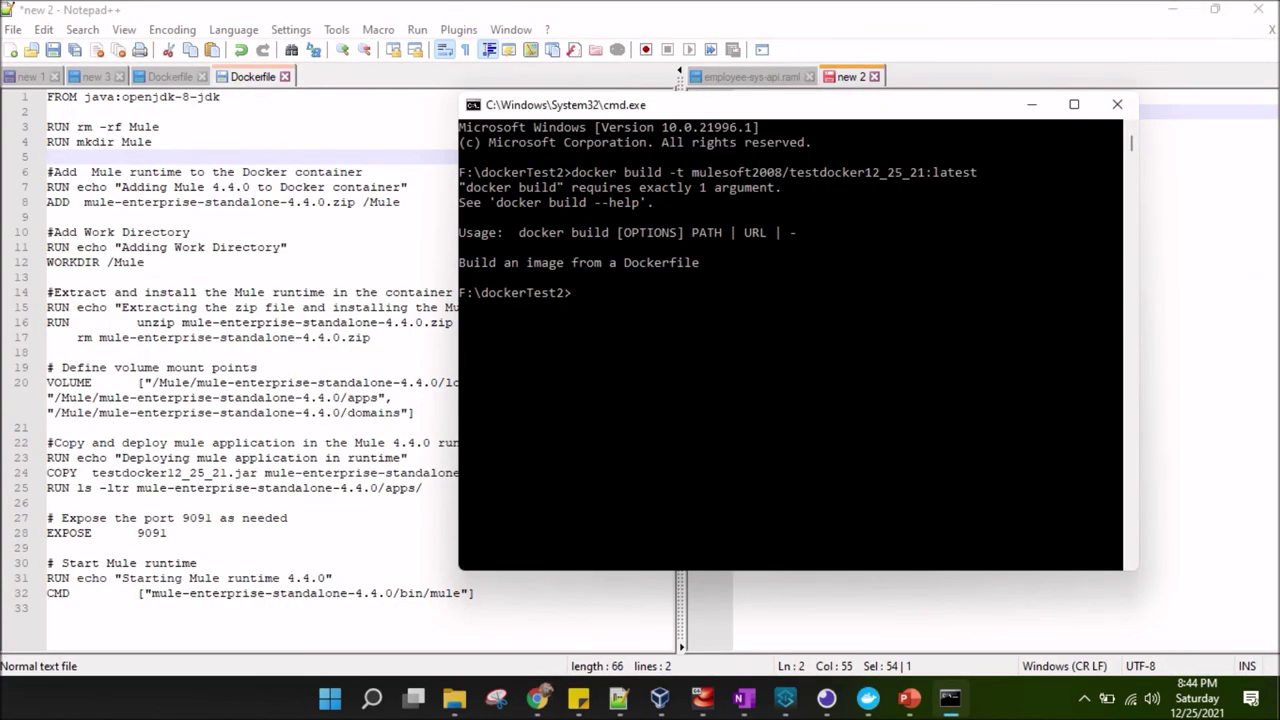
pyautogui.press('Up')
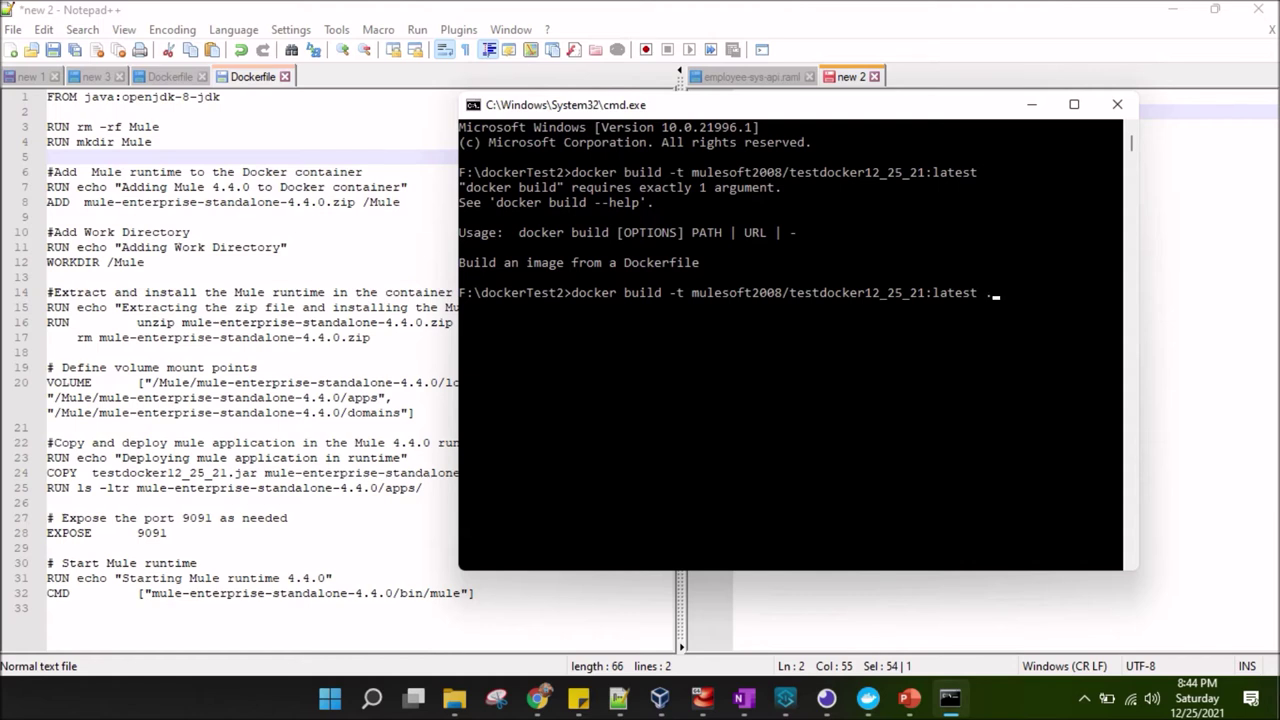
pyautogui.press('Return')
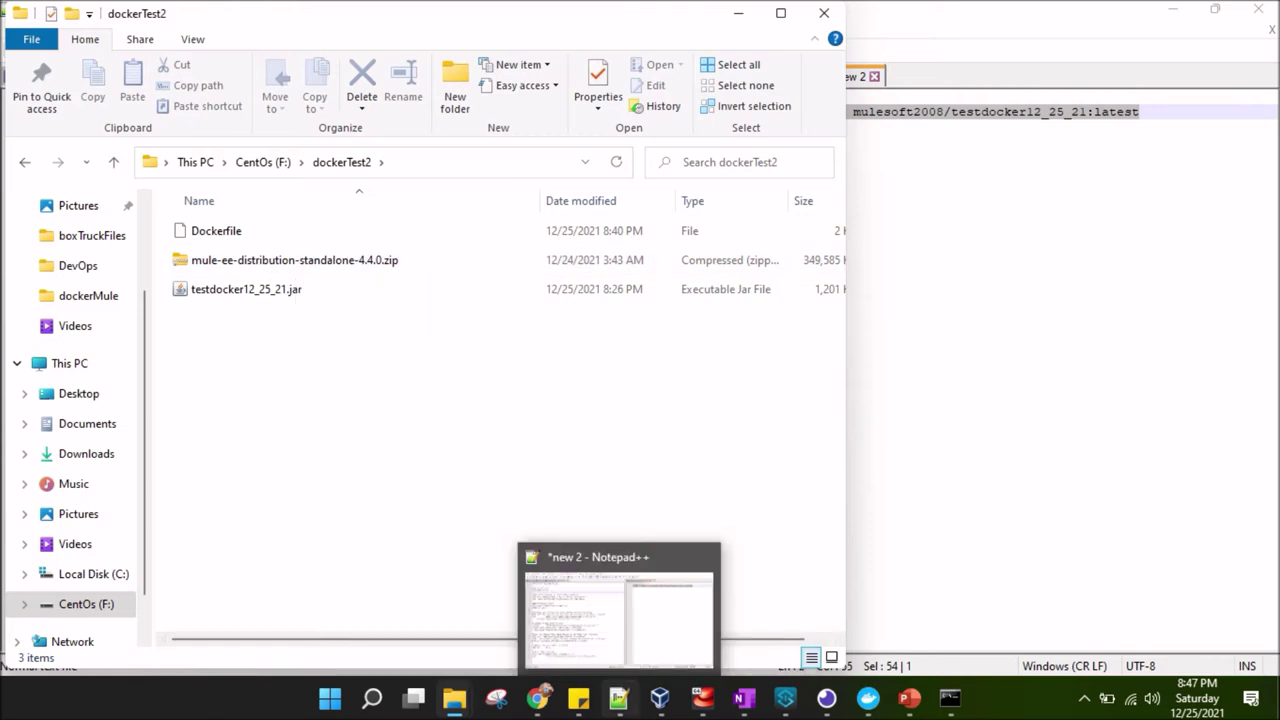
# Step: Copy the runtime name mule-enterprise-standalone-4.4.0 from the ADD line on line 8 of the Dockerfile
pyautogui.click(619, 697)
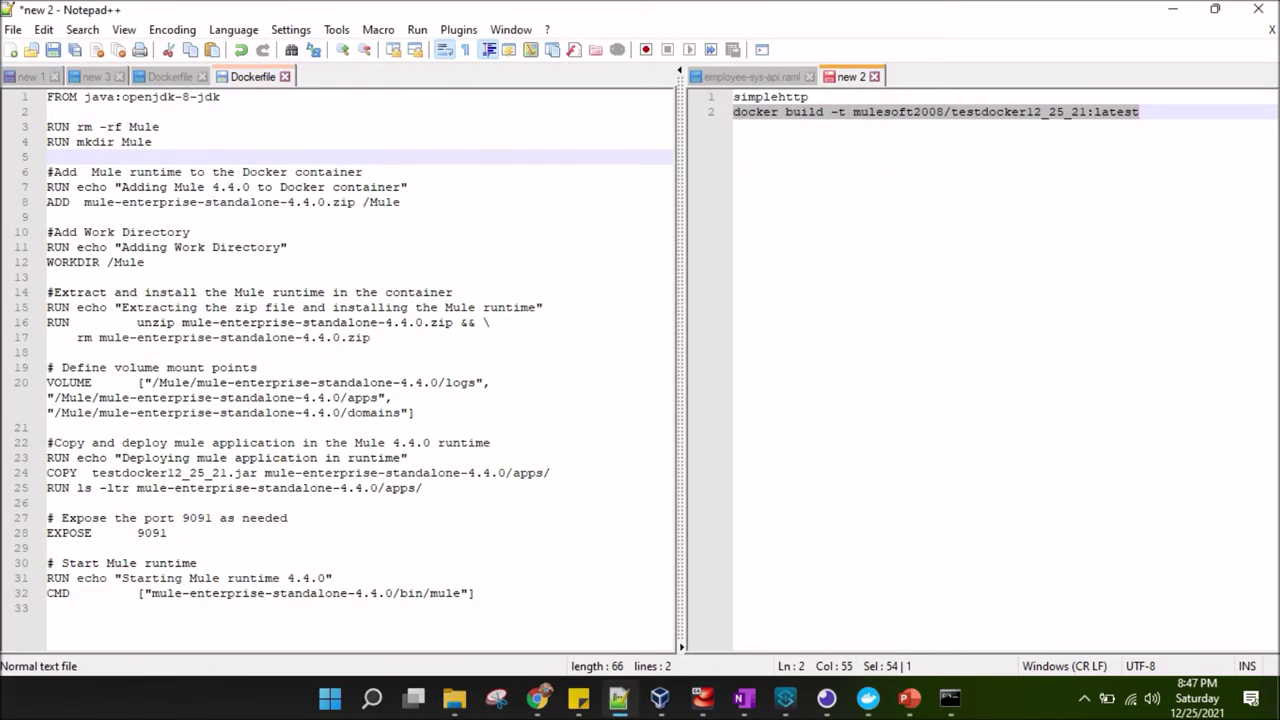
pyautogui.moveTo(84, 202); pyautogui.dragTo(324, 202)
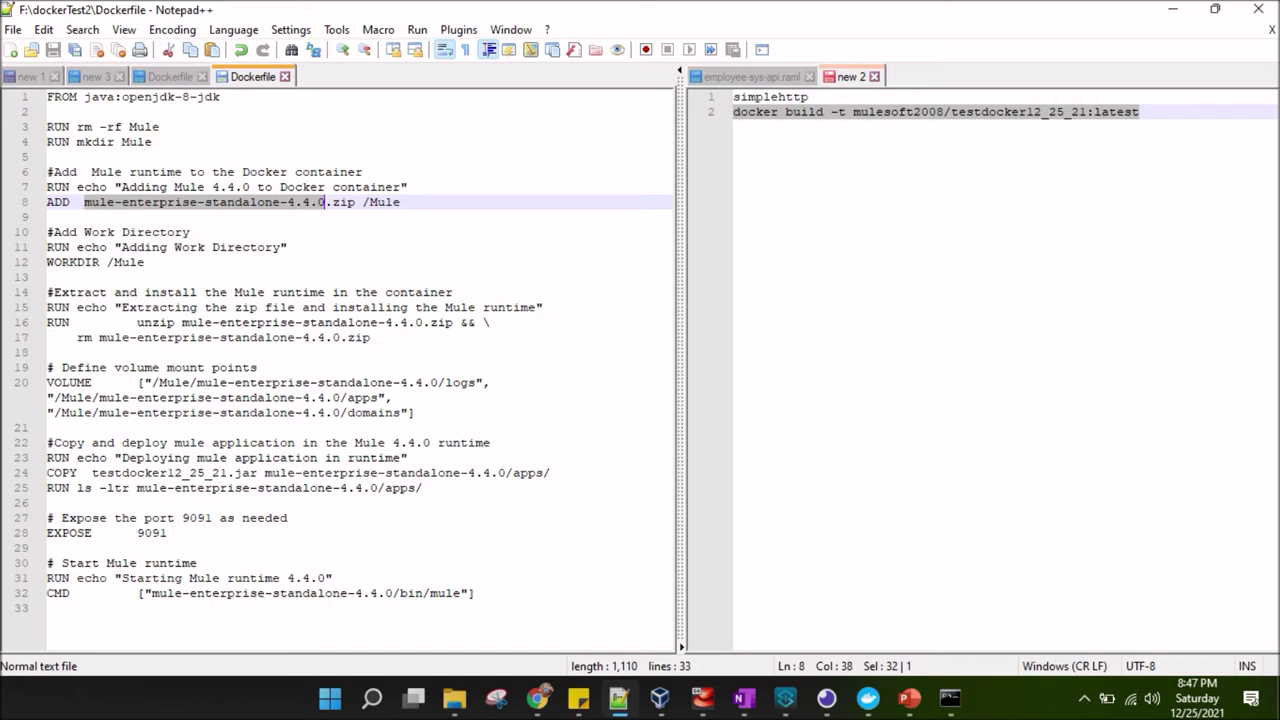
pyautogui.rightClick(286, 204)
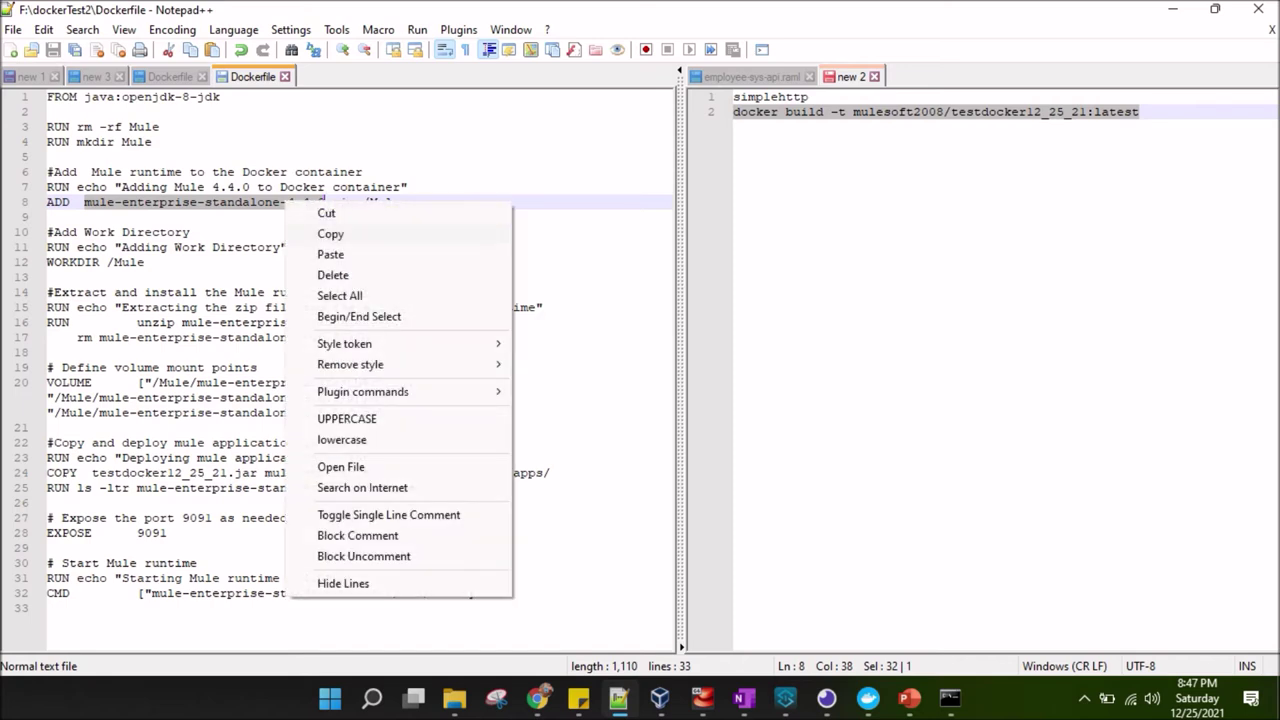
pyautogui.click(330, 233)
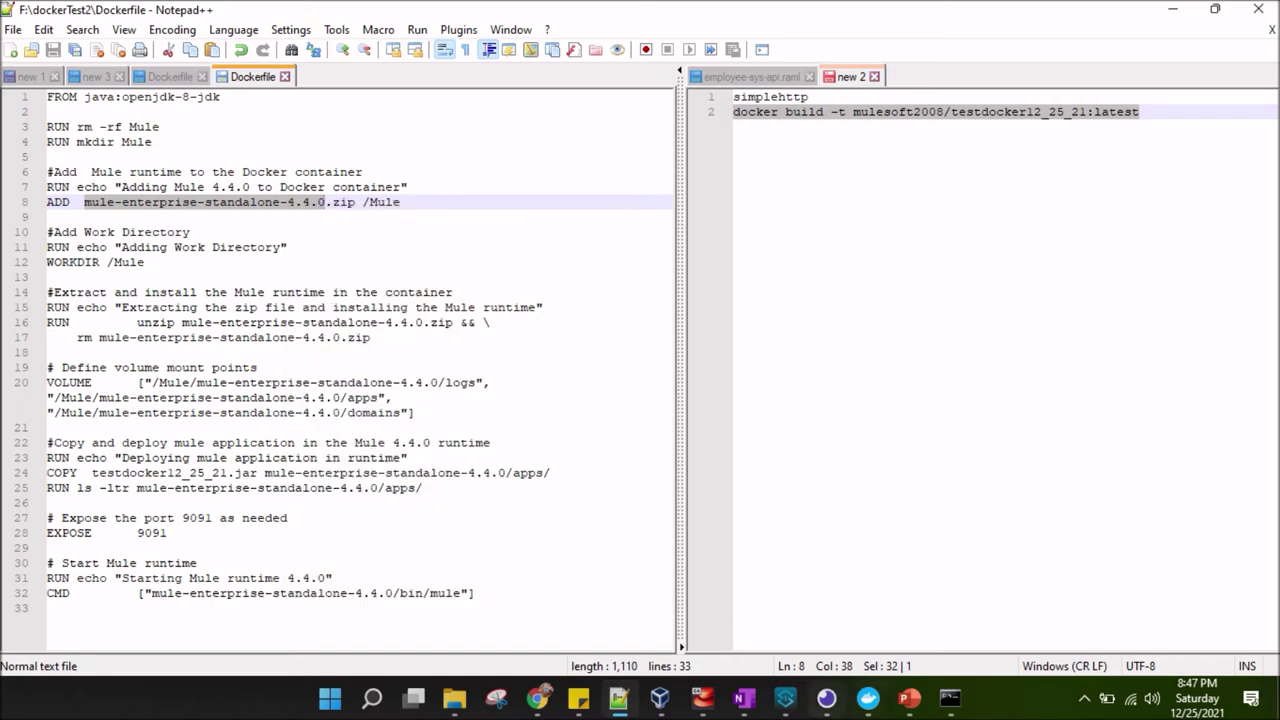
pyautogui.moveTo(454, 697)
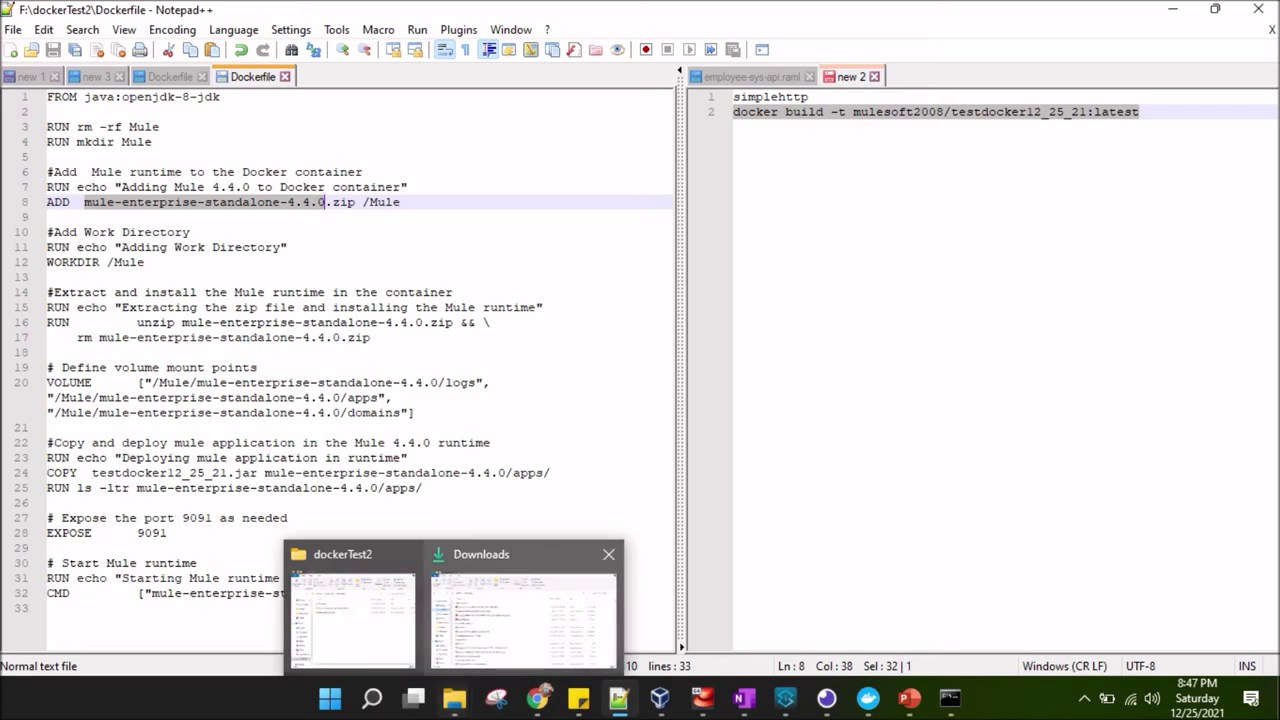
pyautogui.click(352, 610)
# Step: Rename the mule-ee-distribution-standalone-4.4.0.zip runtime file to mule-enterprise-standalone-4.4.0.zip
pyautogui.click(294, 260)
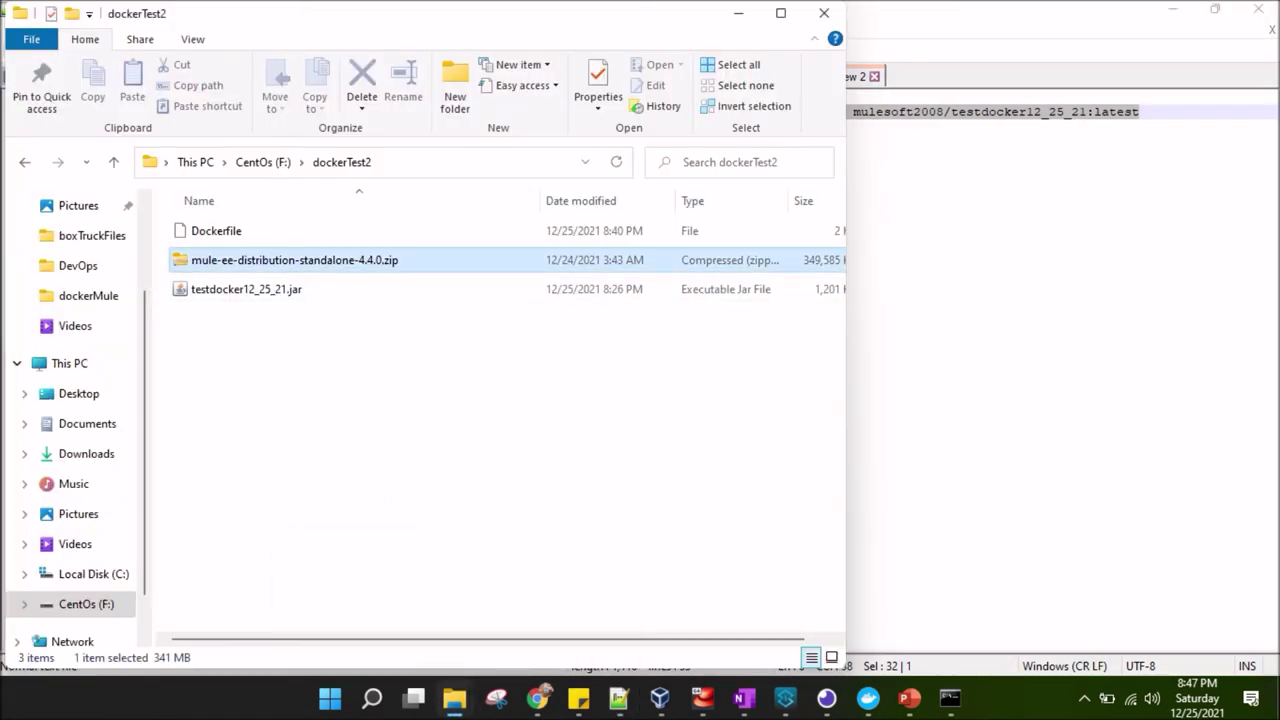
pyautogui.press('F2')
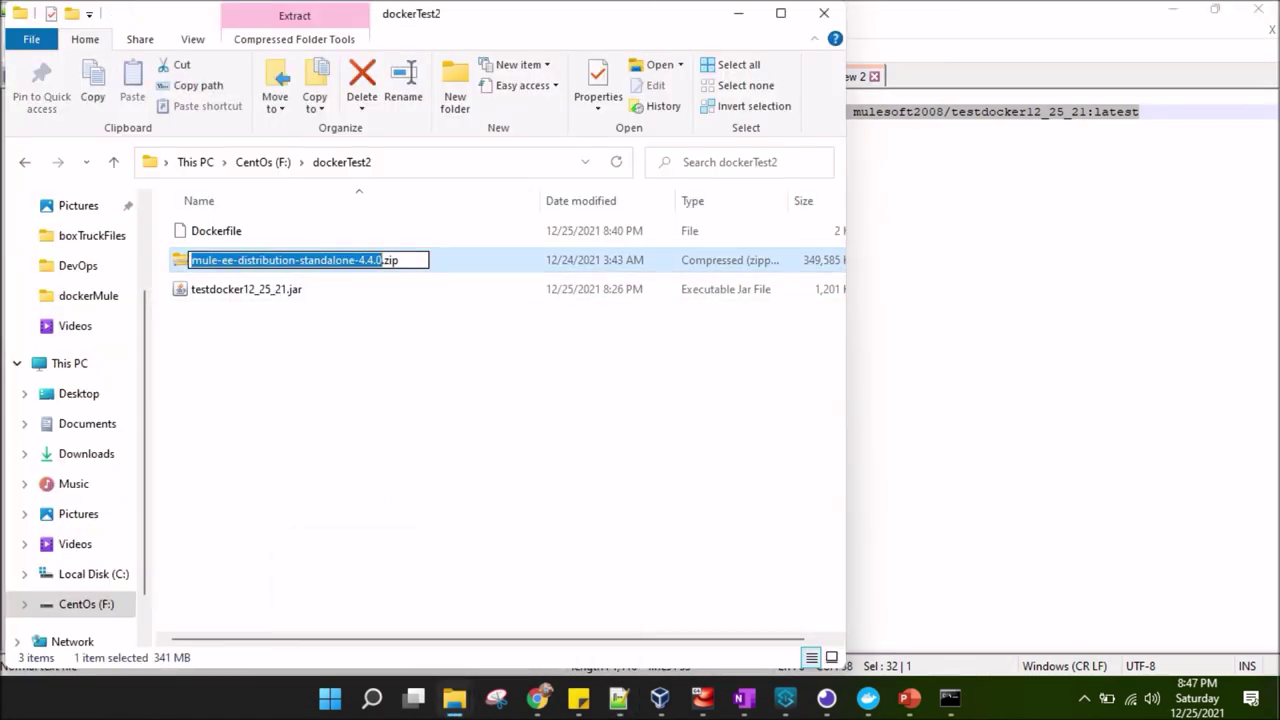
pyautogui.hotkey('ctrl', 'v')
pyautogui.press('Return')
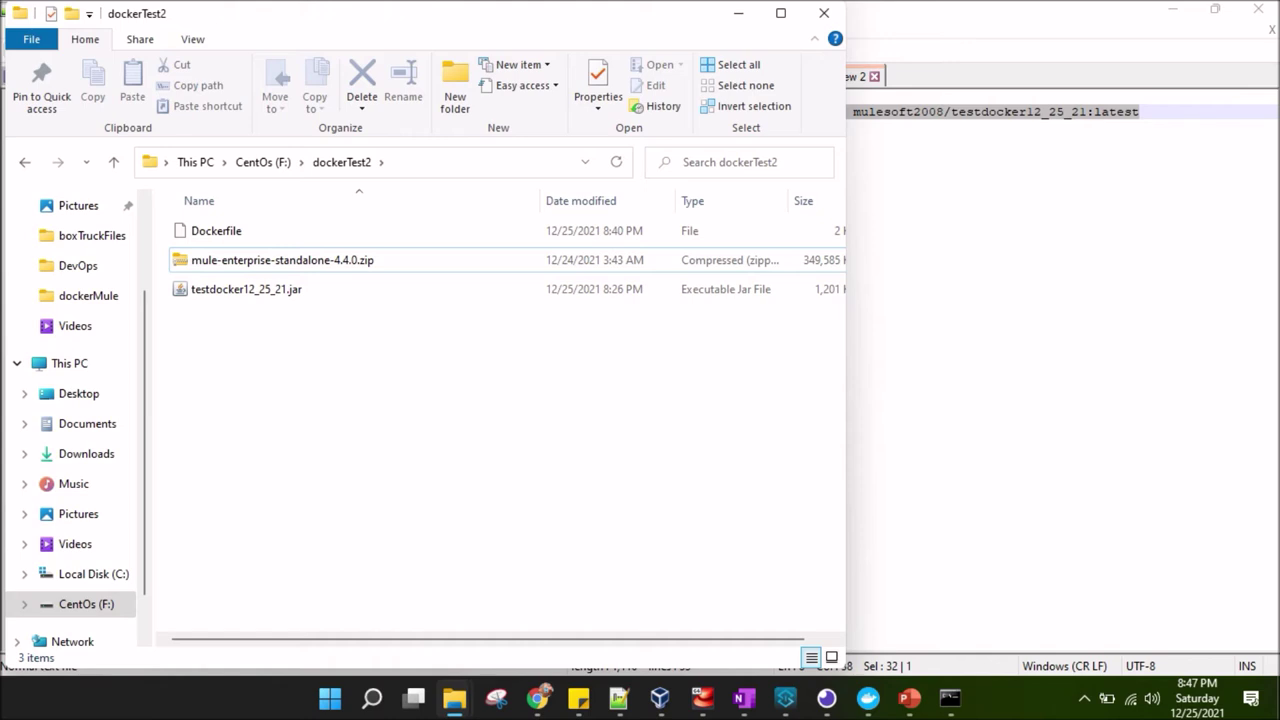
pyautogui.click(950, 698)
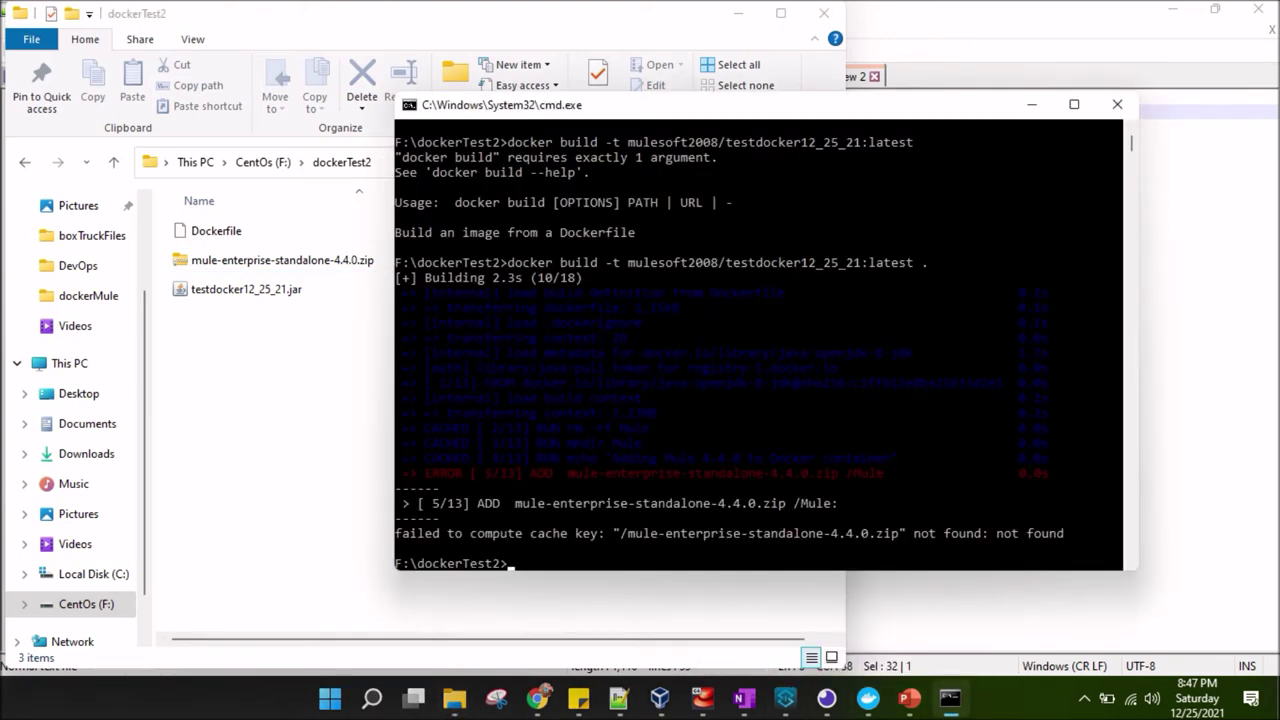
# Step: Clear the console and rebuild the mulesoft2008/testdocker12_25_21:latest image with docker build
pyautogui.write('cls')
pyautogui.press('Return')
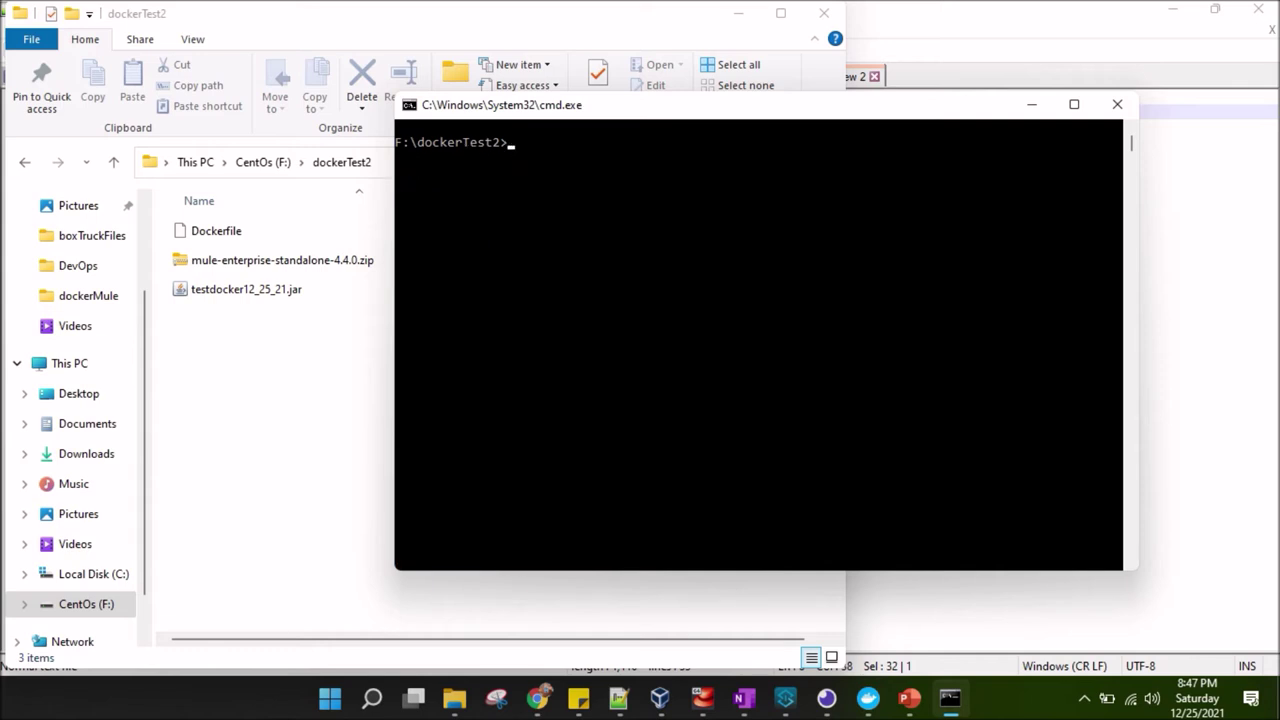
pyautogui.write('docker build -t mulesoft2008/testdocker12_25_21:latest .')
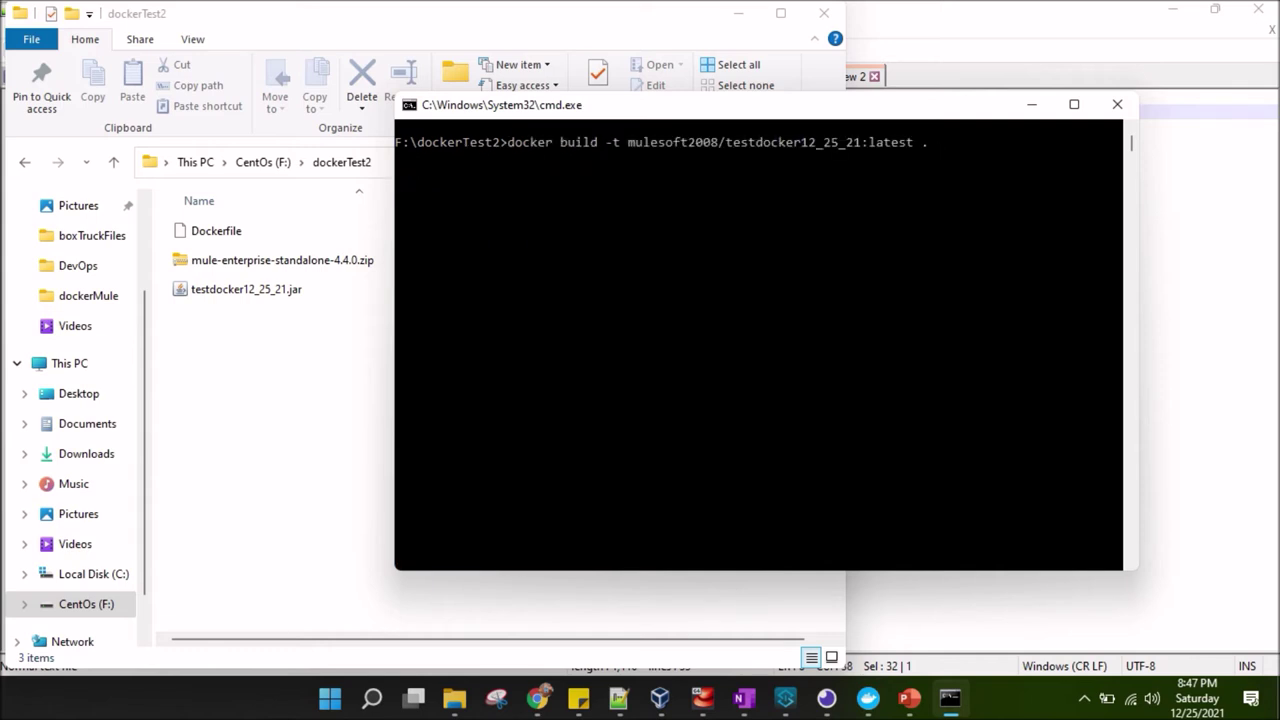
pyautogui.press('Return')
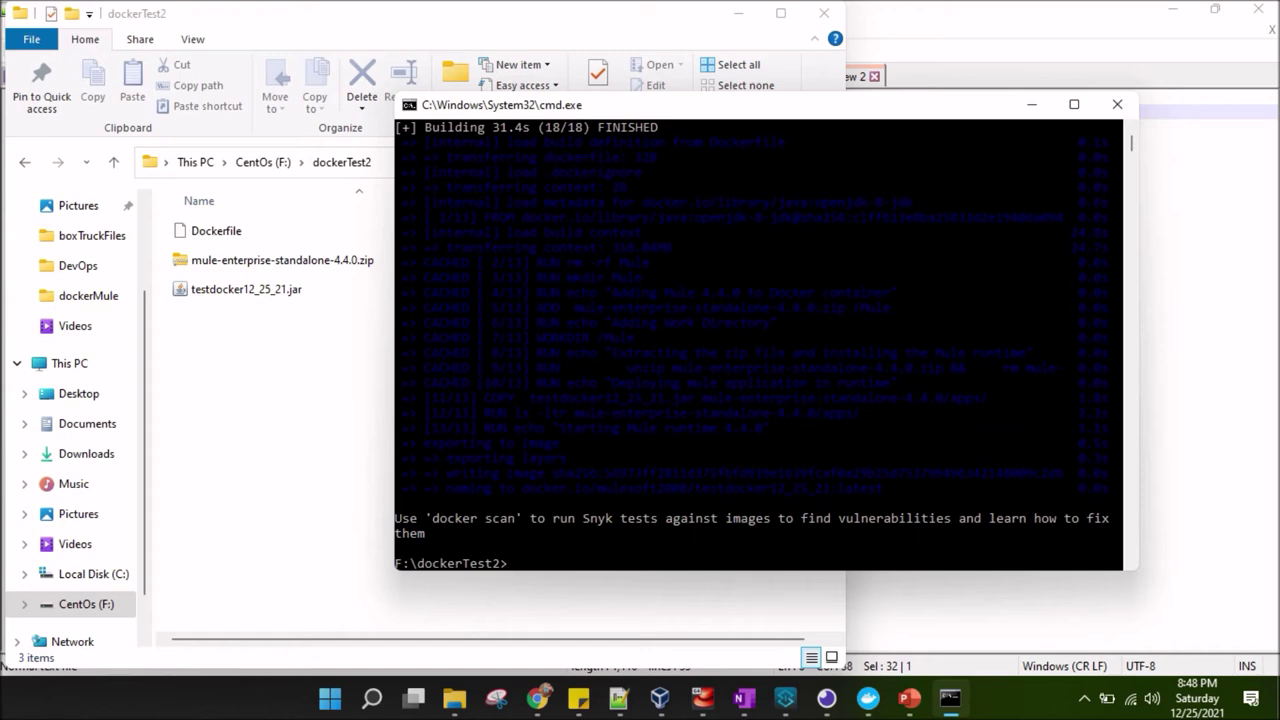
pyautogui.write('docker images')
# Step: List the Docker images and mark the new testdocker12_25_21 image and its latest tag
pyautogui.press('Return')
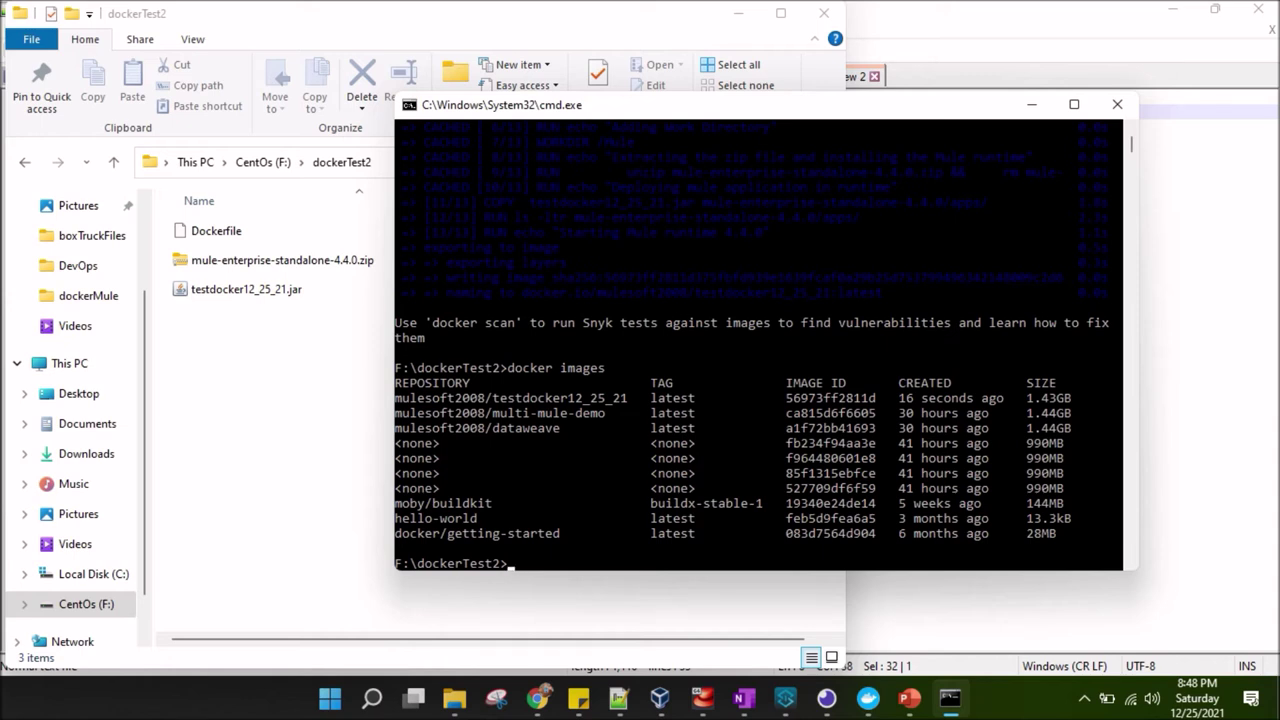
pyautogui.click(627, 398)
pyautogui.moveTo(627, 398); pyautogui.dragTo(394, 398)
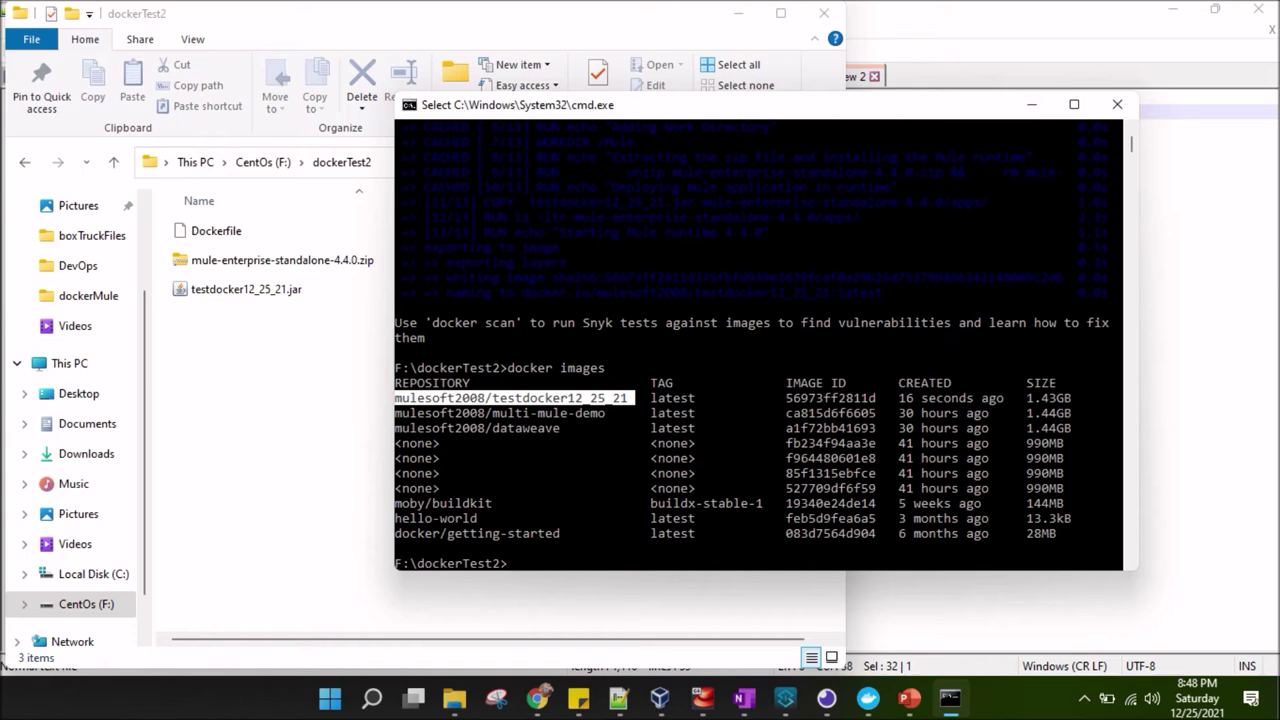
pyautogui.click(684, 398)
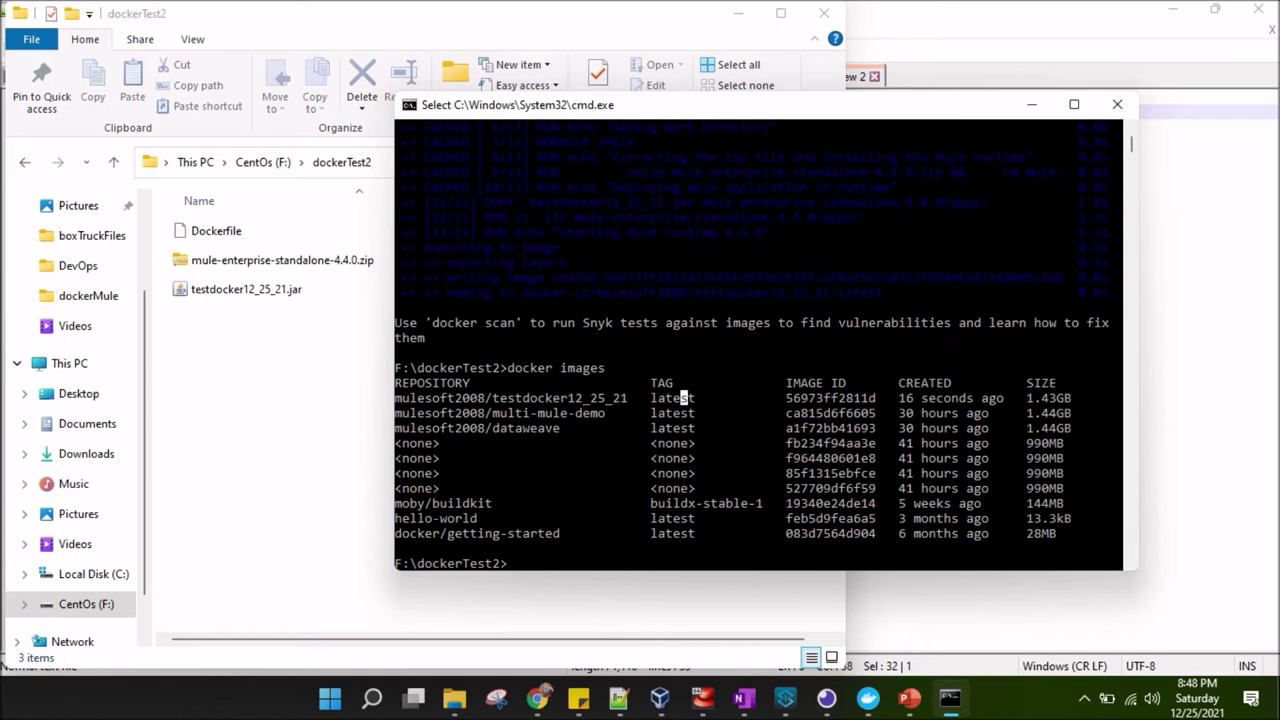
pyautogui.click(539, 697)
# Step: Copy the blog's Step 9 docker run command for starting the container
pyautogui.scroll(-2, 445, 366)
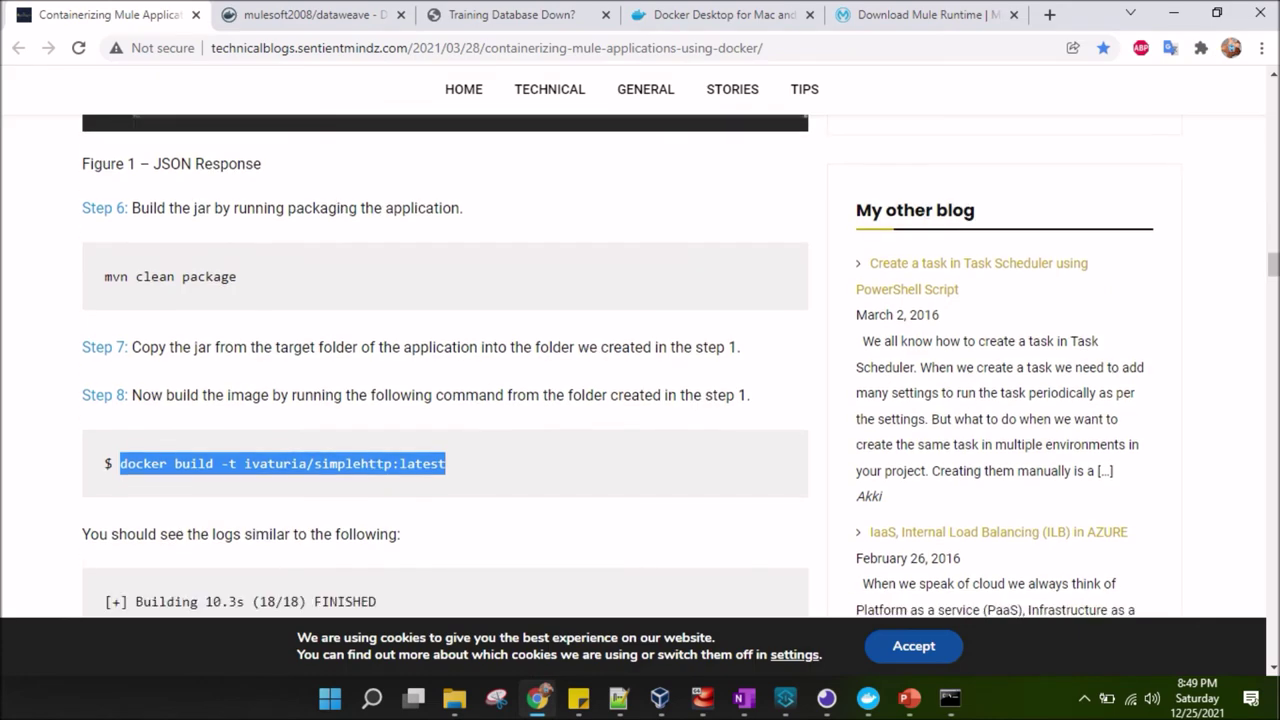
pyautogui.scroll(-10, 445, 366)
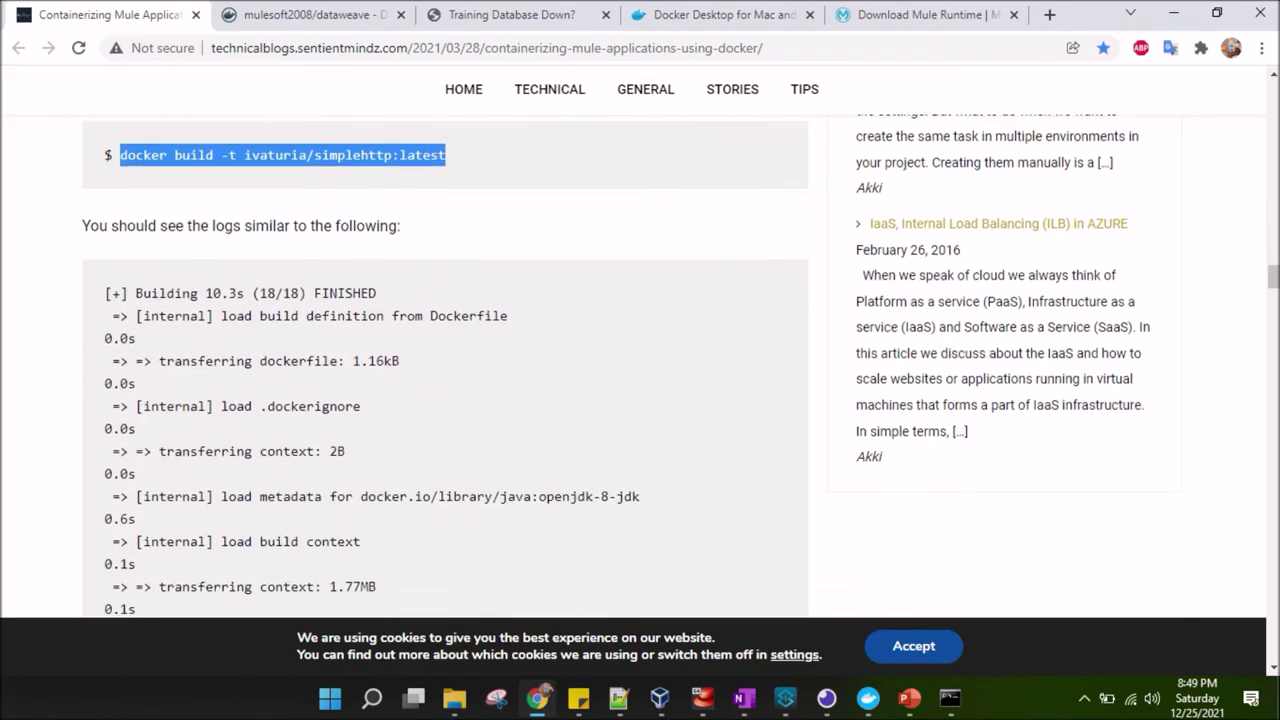
pyautogui.scroll(-4, 445, 366)
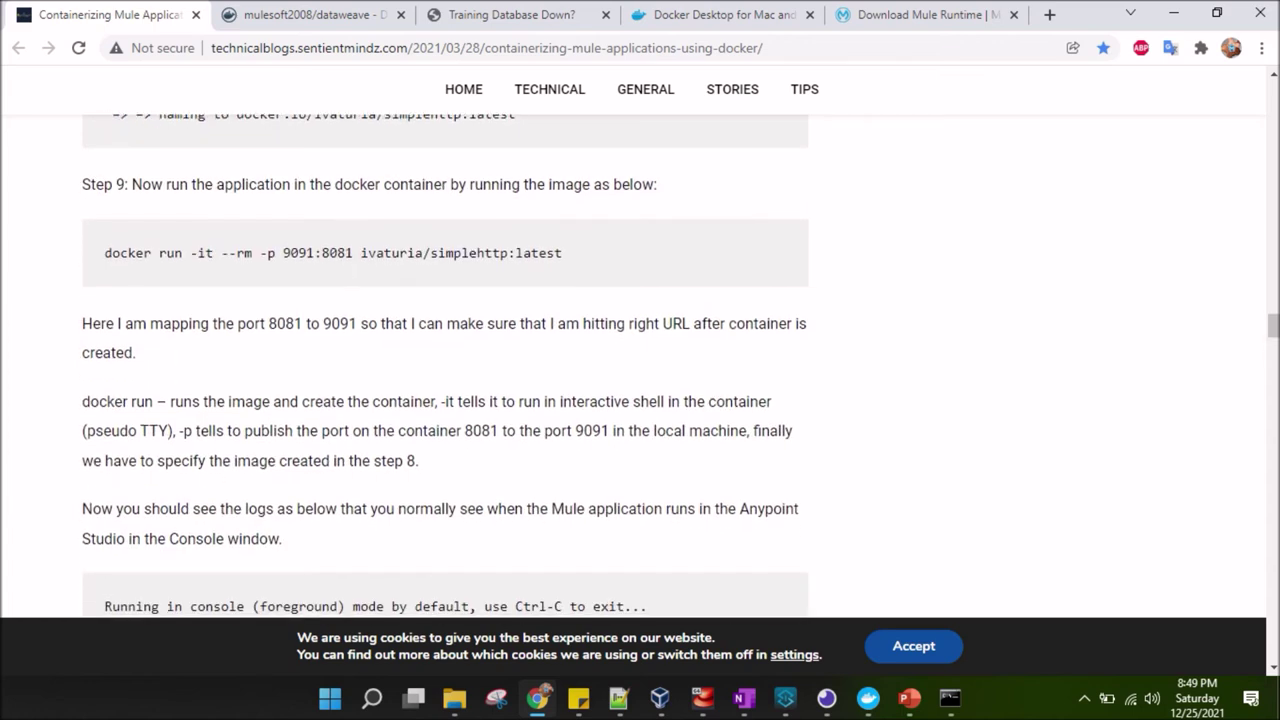
pyautogui.moveTo(104, 253); pyautogui.dragTo(562, 253)
pyautogui.rightClick(553, 256)
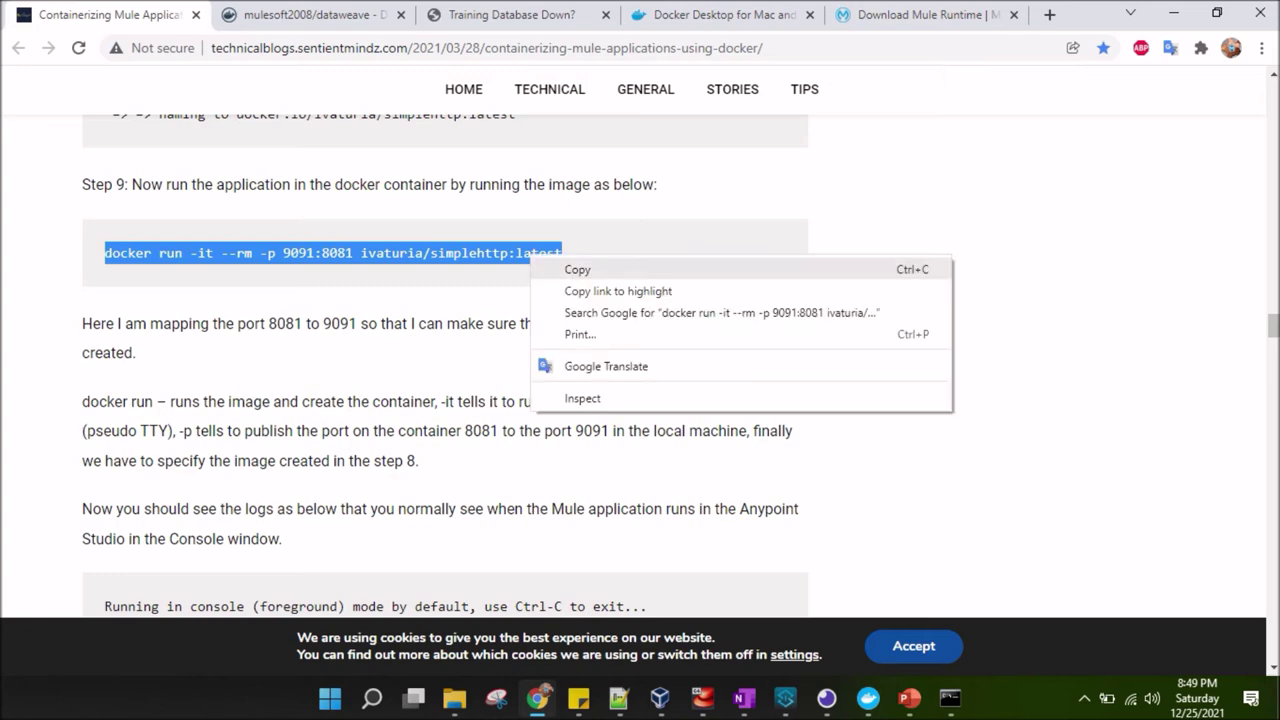
pyautogui.click(575, 268)
pyautogui.hotkey('alt', 'Tab')
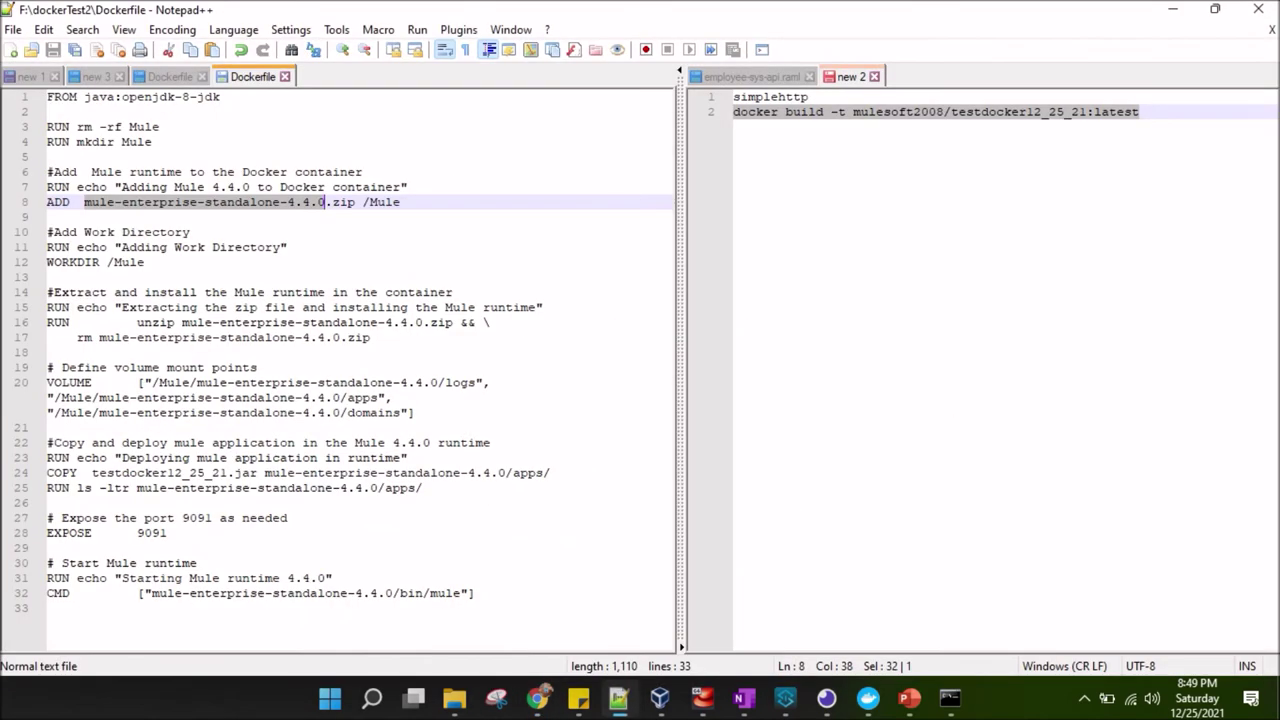
# Step: Paste the docker run command on line 4 and swap in the mulesoft2008/testdocker12_25_21:latest image
pyautogui.click(1139, 112)
pyautogui.press('Return')
pyautogui.press('Return')
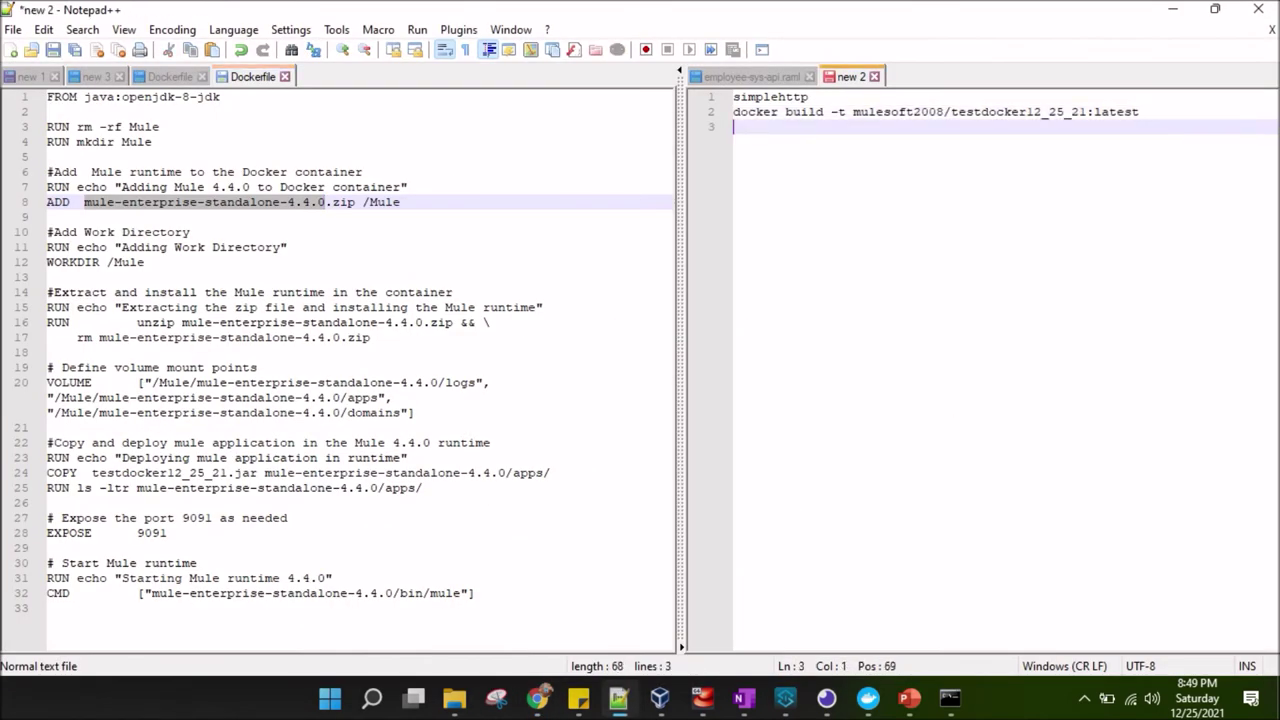
pyautogui.hotkey('ctrl', 'v')
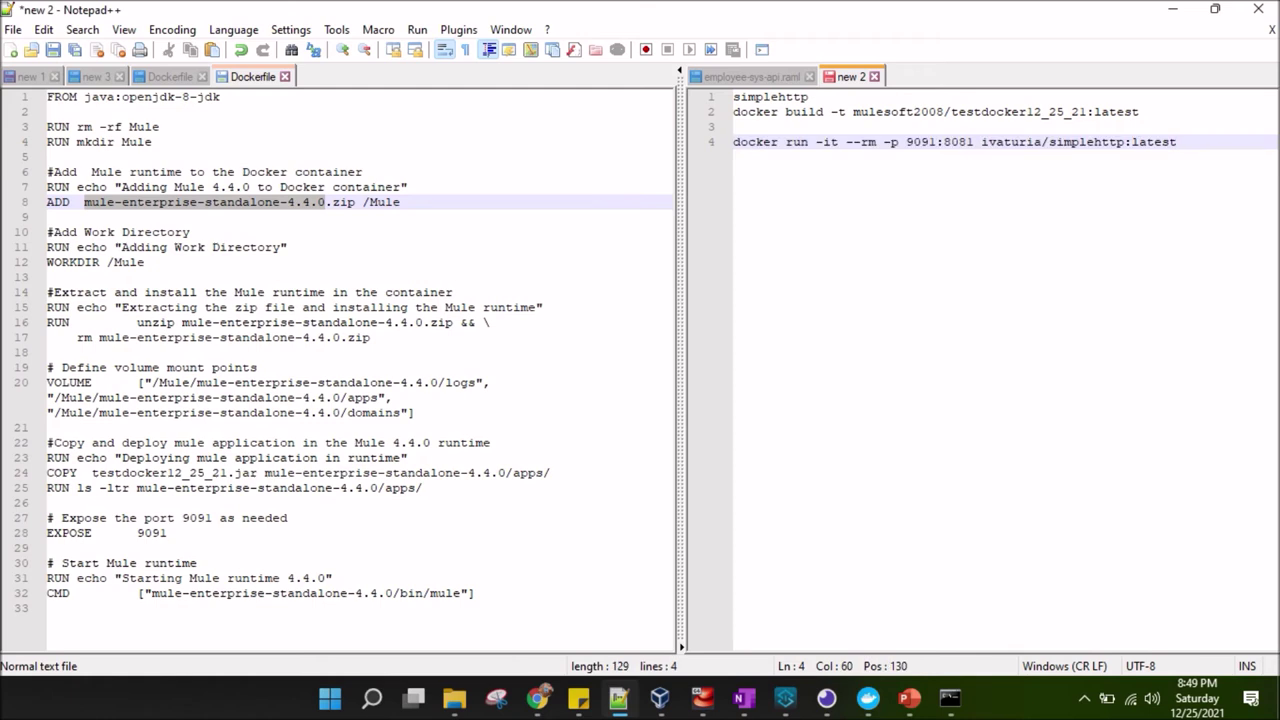
pyautogui.moveTo(853, 112); pyautogui.dragTo(1139, 112)
pyautogui.rightClick(1139, 112)
pyautogui.click(1100, 144)
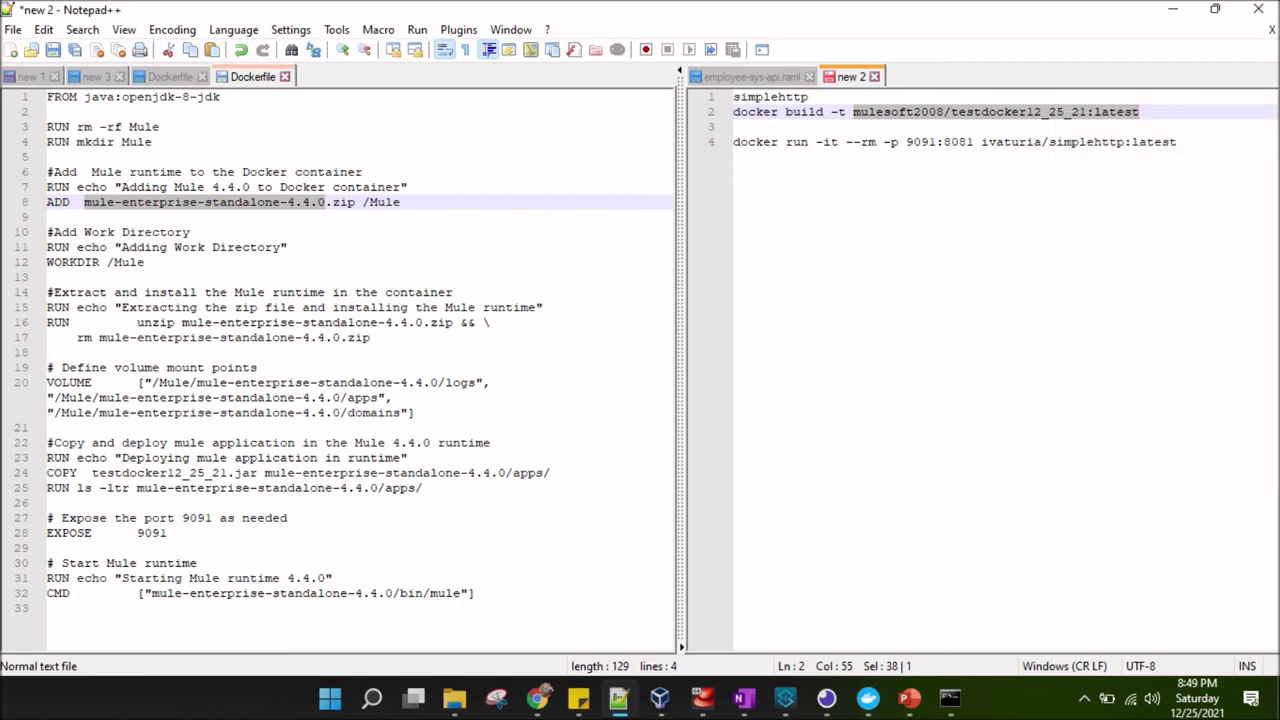
pyautogui.moveTo(980, 142); pyautogui.dragTo(1179, 142)
pyautogui.hotkey('ctrl', 'v')
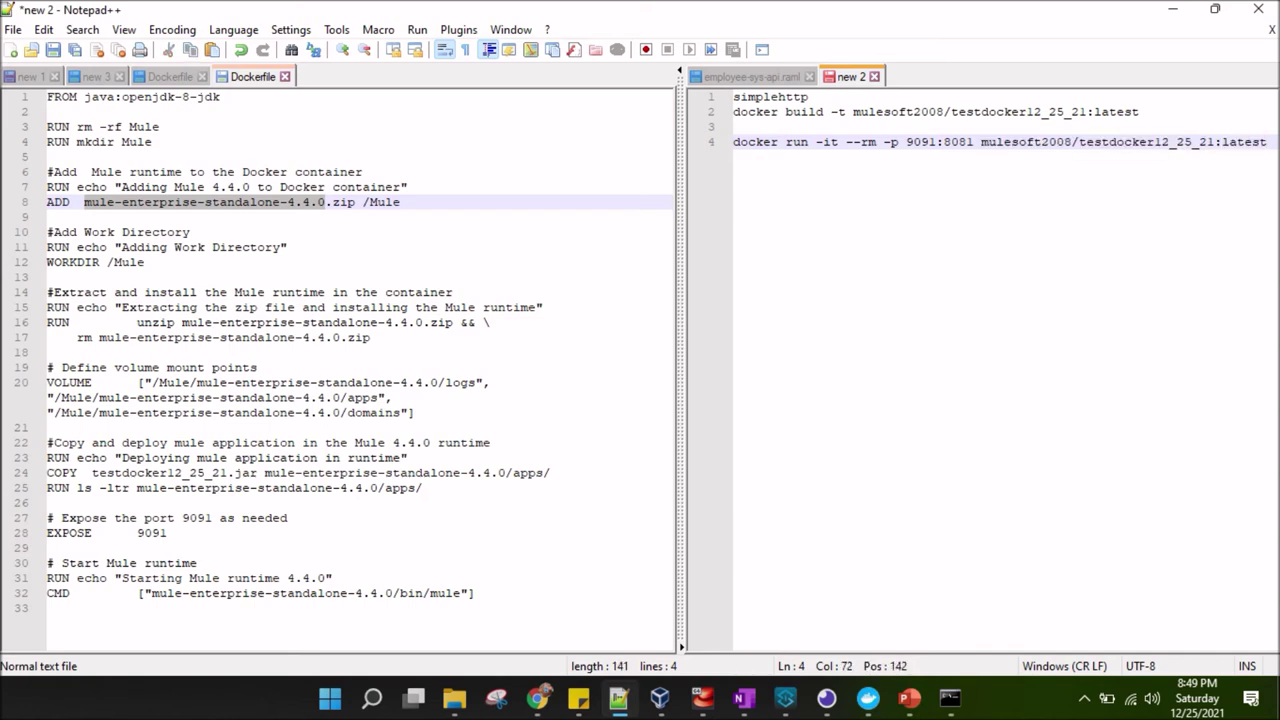
# Step: Change the port mapping to 9091:9091 and copy the finished docker run line
pyautogui.doubleClick(959, 142)
pyautogui.write('9091')
pyautogui.press('Home')
pyautogui.hotkey('shift', 'End')
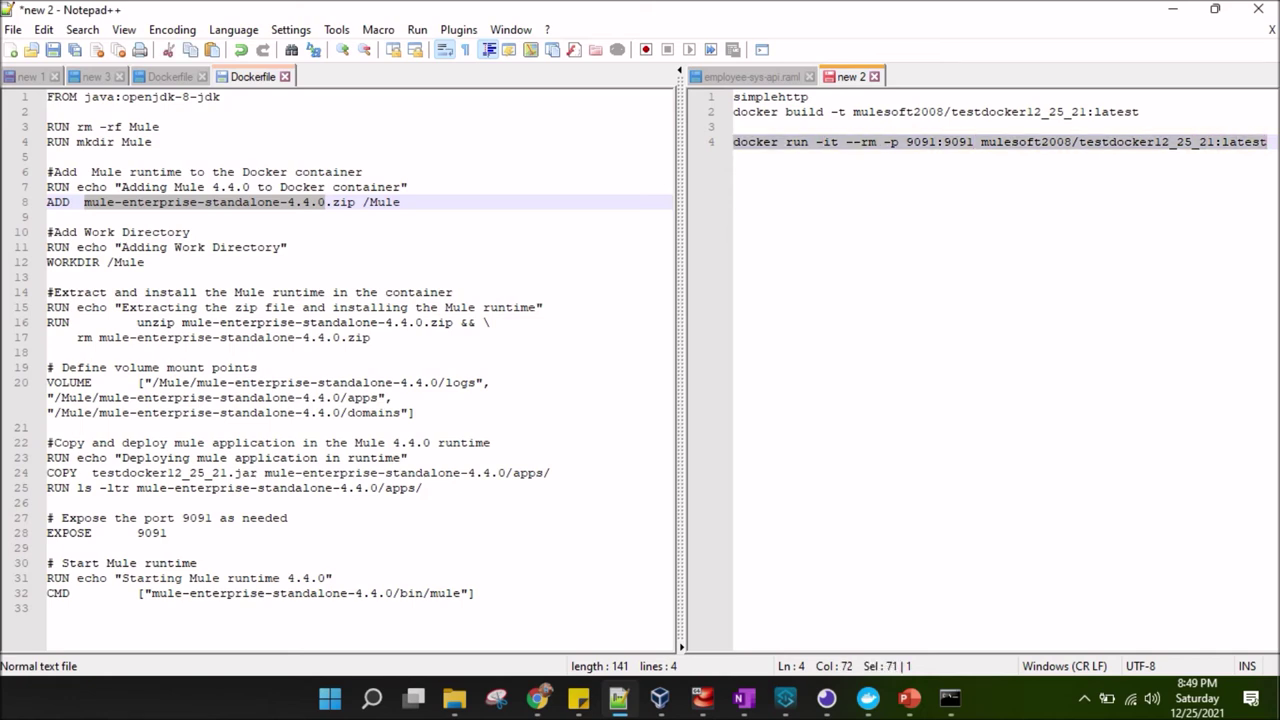
pyautogui.hotkey('shift', 'F10')
pyautogui.press('Down')
pyautogui.press('Down')
pyautogui.press('Return')
pyautogui.click(949, 698)
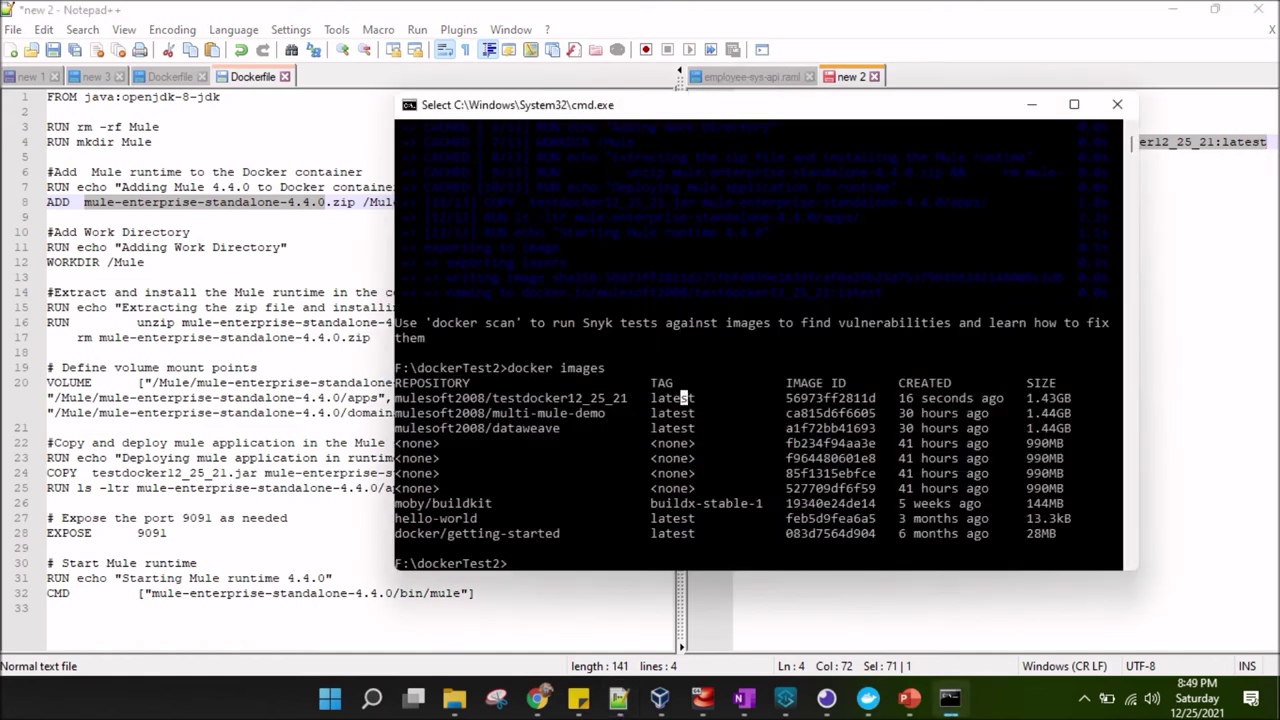
# Step: Run the docker run command for testdocker12_25_21 with port 9091 at the F:\dockerTest2 prompt
pyautogui.press('Escape')
pyautogui.write('s')
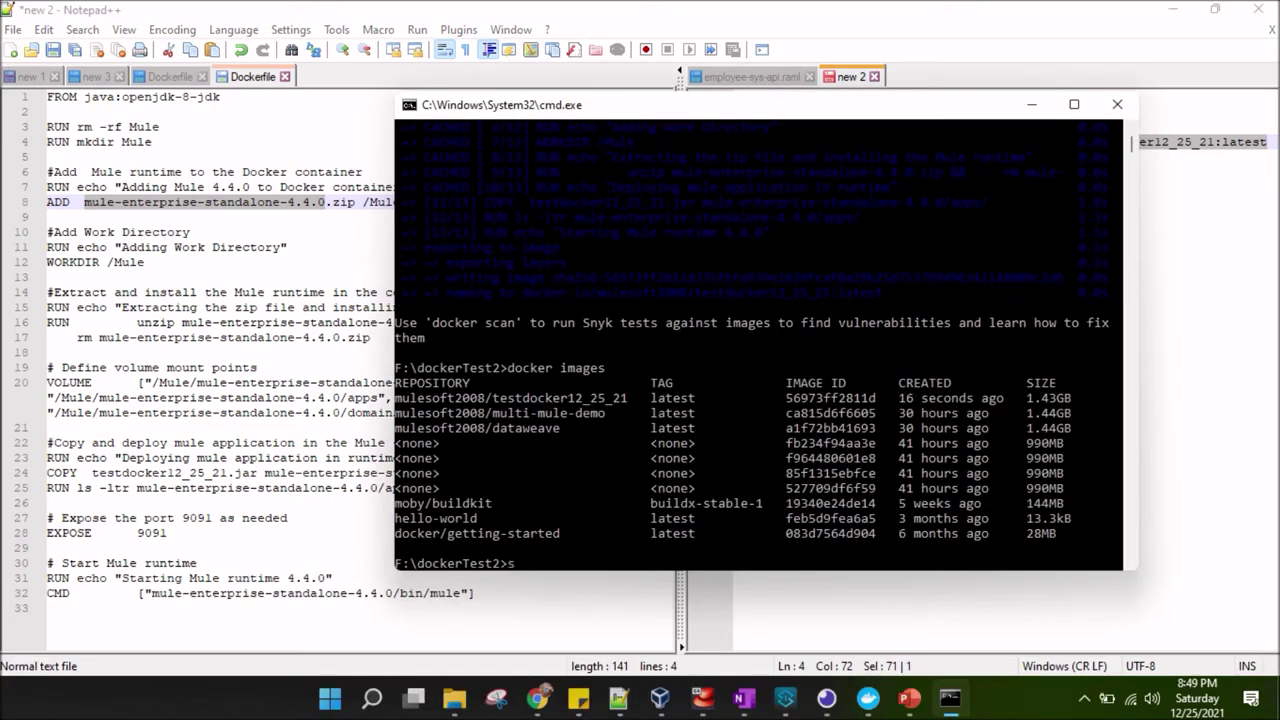
pyautogui.press('BackSpace')
pyautogui.click(618, 698)
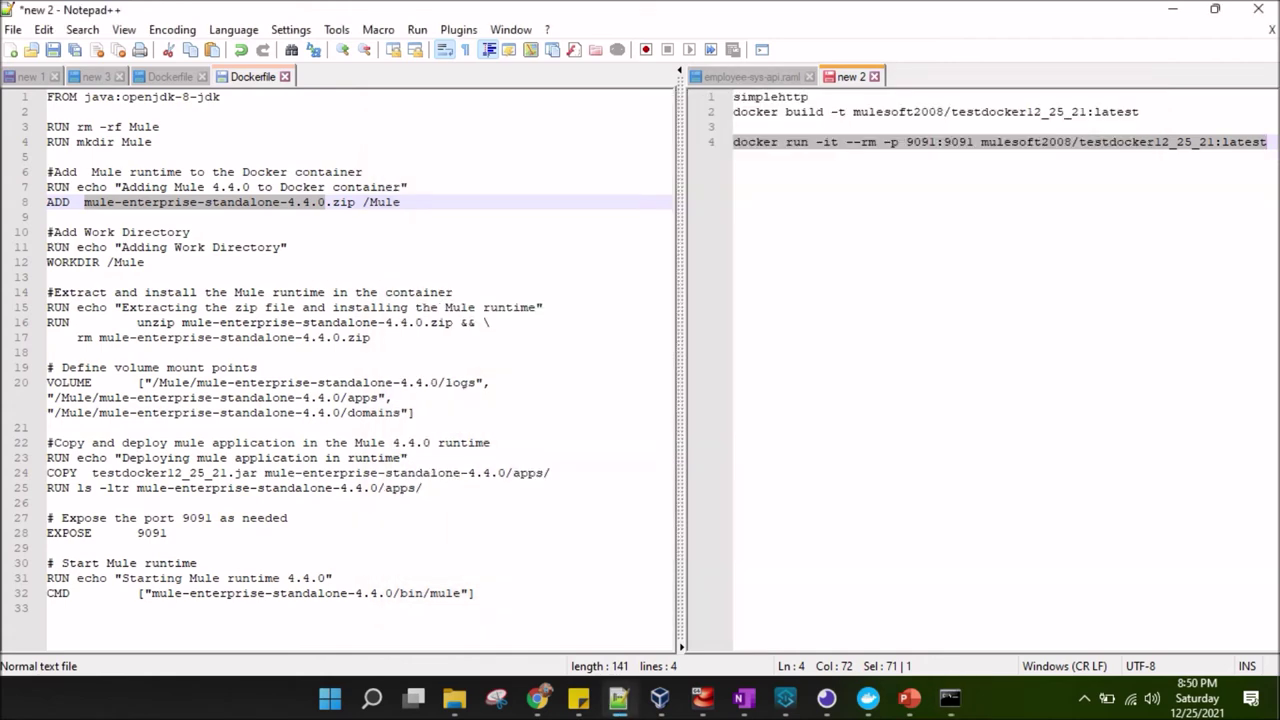
pyautogui.rightClick(796, 143)
pyautogui.click(838, 174)
pyautogui.click(950, 698)
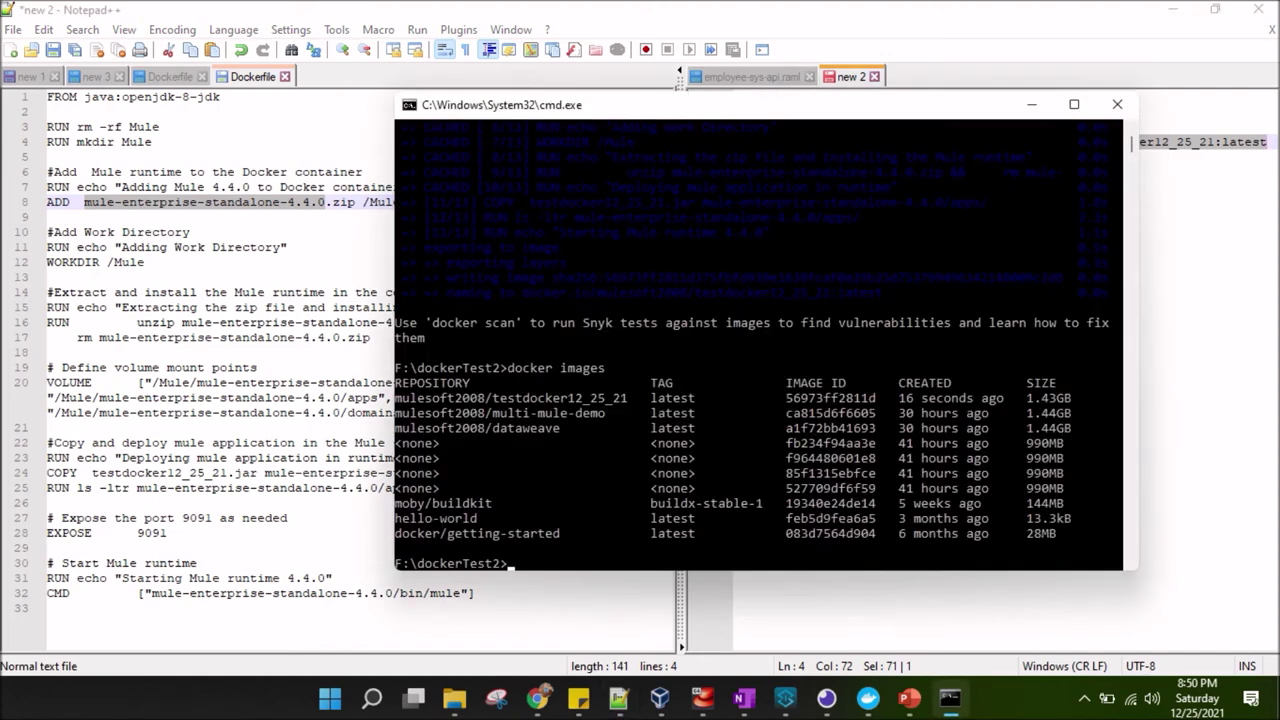
pyautogui.hotkey('ctrl', 'v')
pyautogui.moveTo(650, 104); pyautogui.dragTo(370, 73)
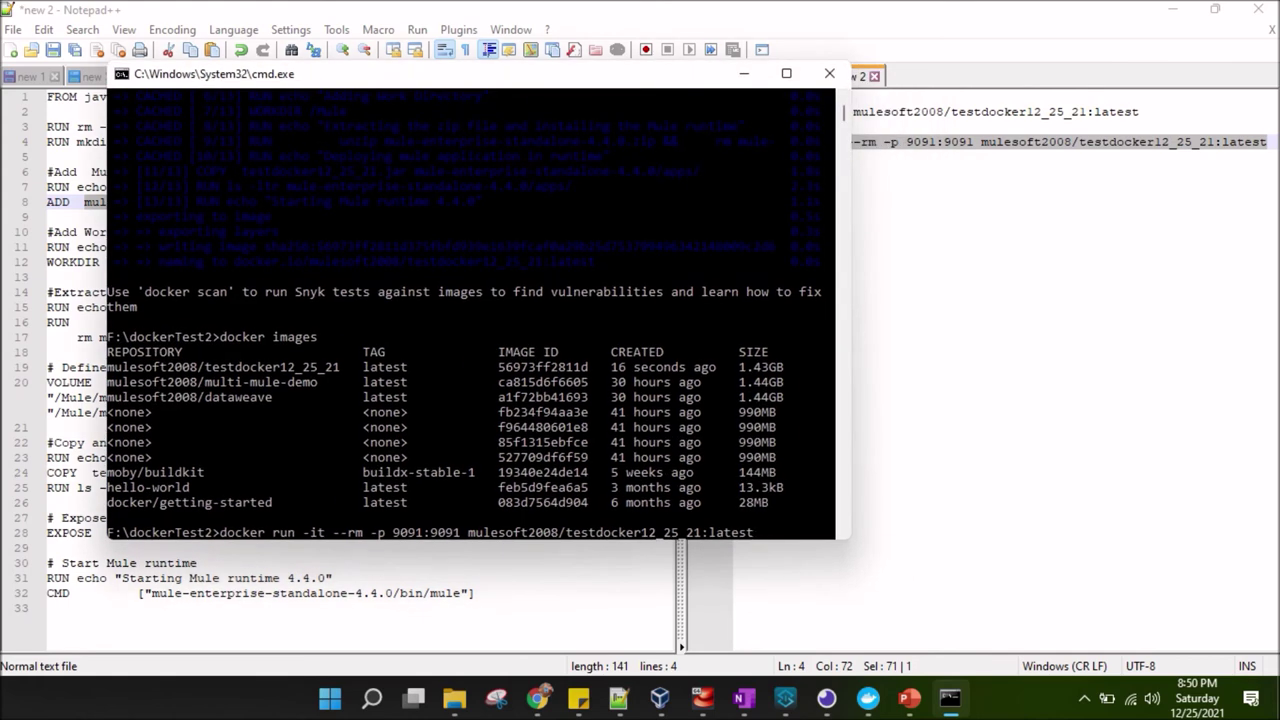
pyautogui.press('Return')
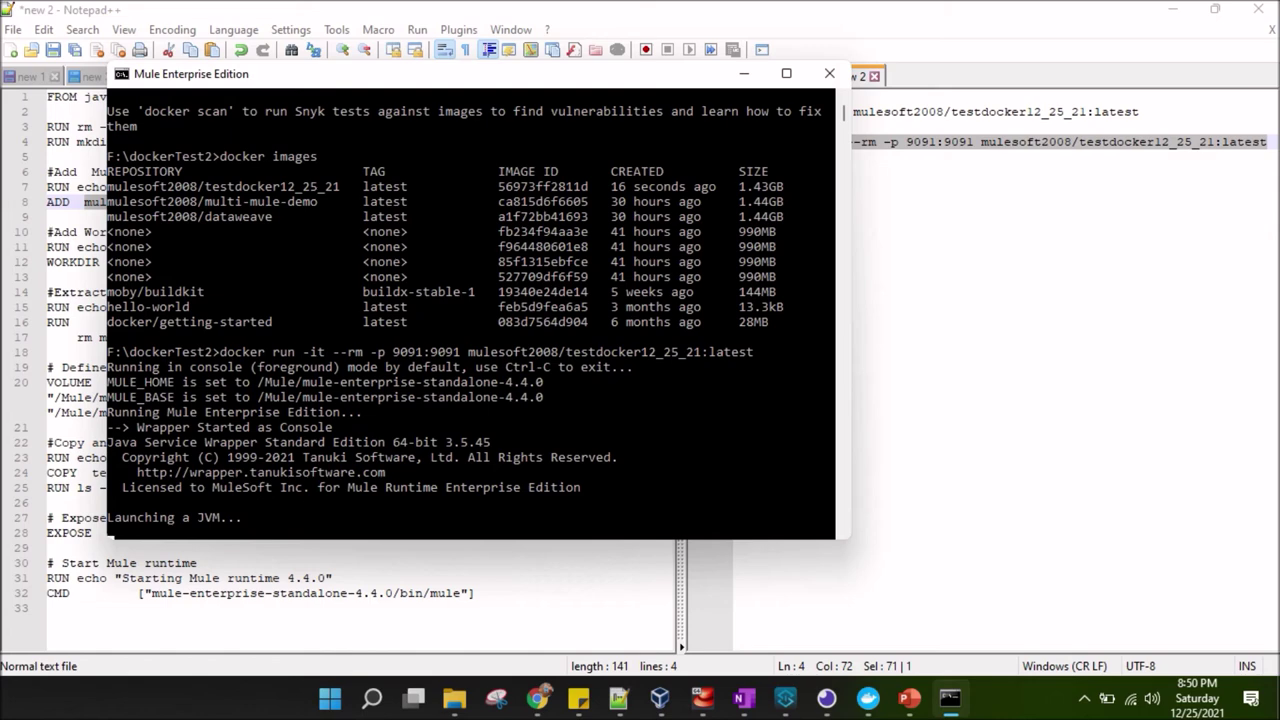
# Step: Exit Anypoint Studio and confirm the app shows DEPLOYED in the container log
pyautogui.click(785, 698)
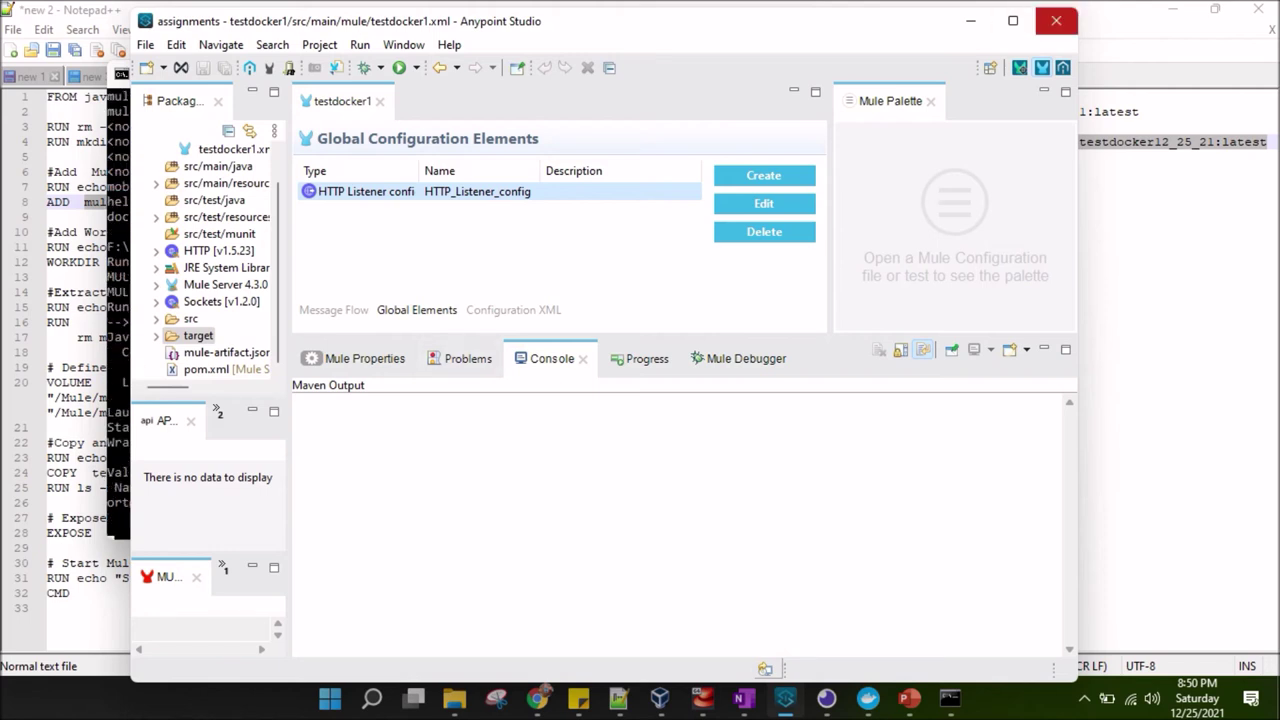
pyautogui.click(1056, 20)
pyautogui.press('Return')
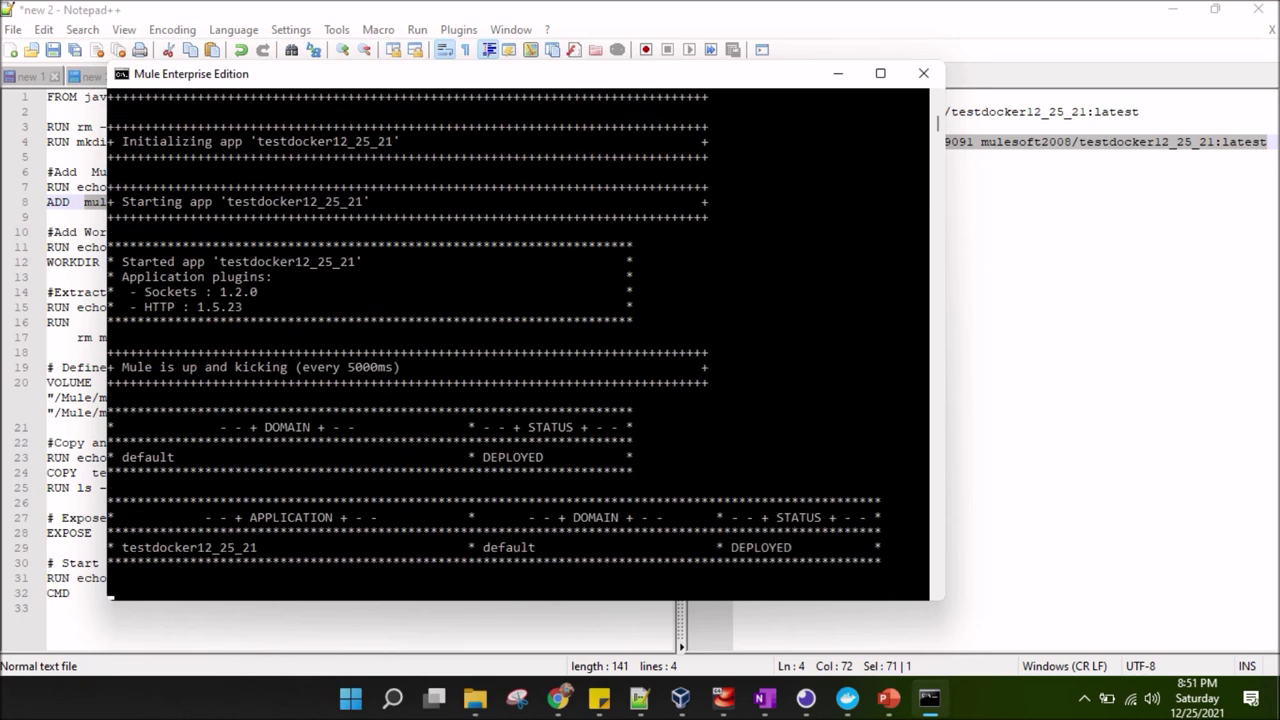
pyautogui.moveTo(798, 547); pyautogui.dragTo(724, 547)
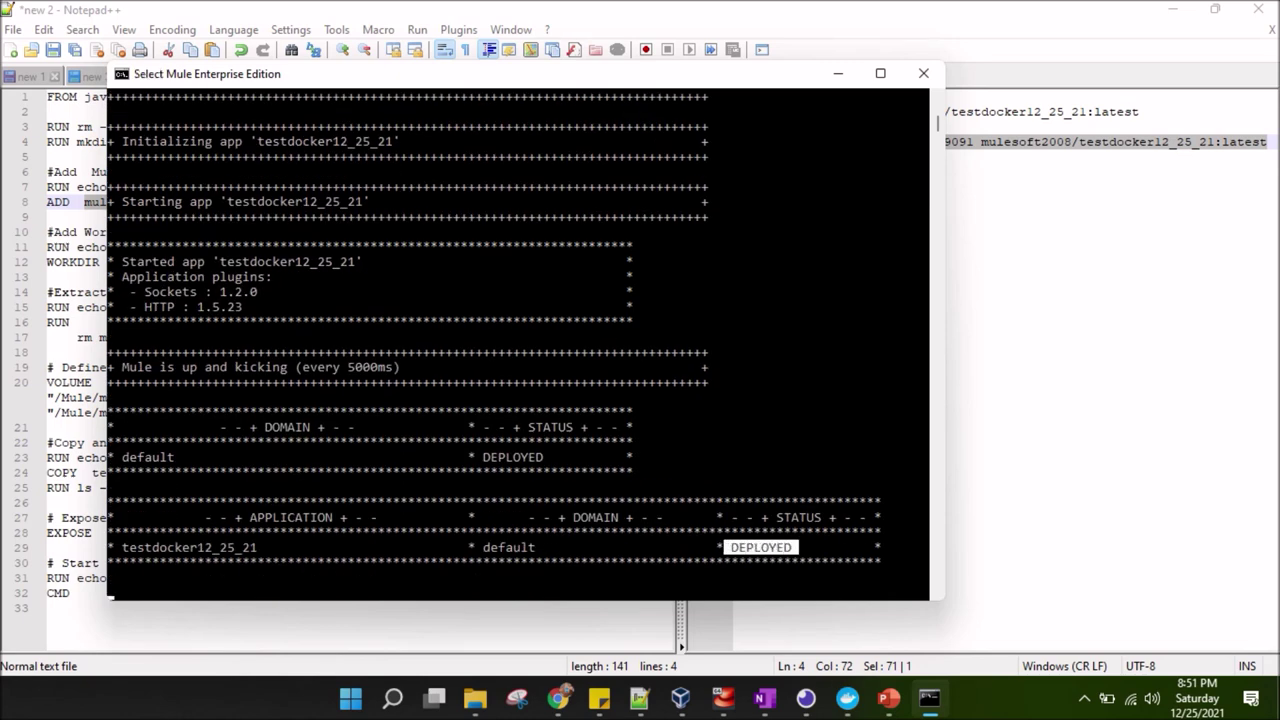
pyautogui.click(806, 698)
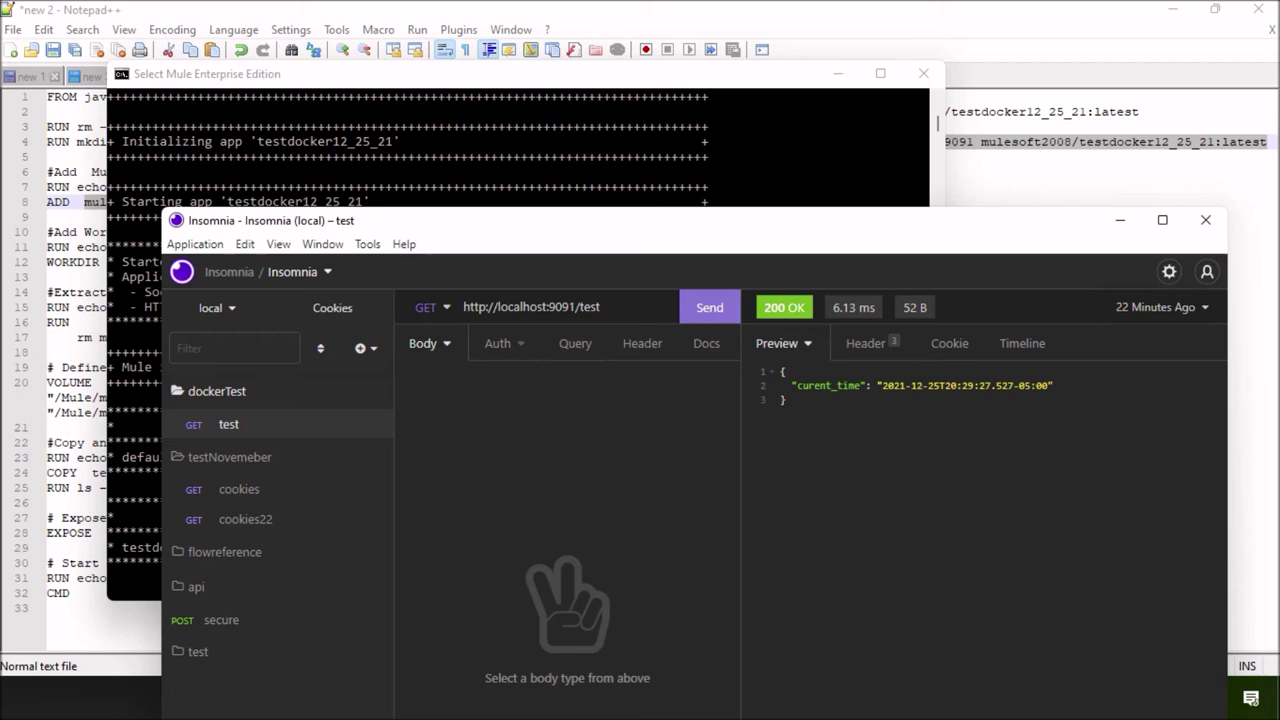
pyautogui.hotkey('ctrl', 'Return')
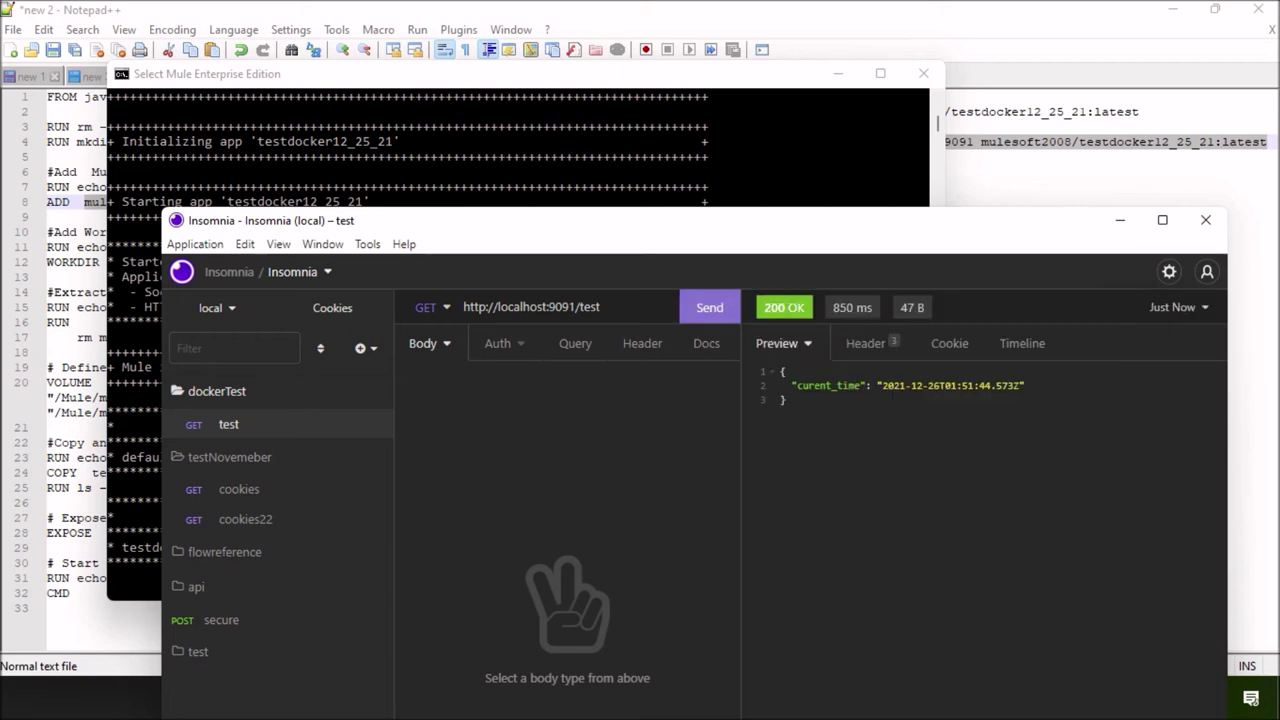
pyautogui.doubleClick(514, 307)
pyautogui.moveTo(600, 220); pyautogui.dragTo(564, 111)
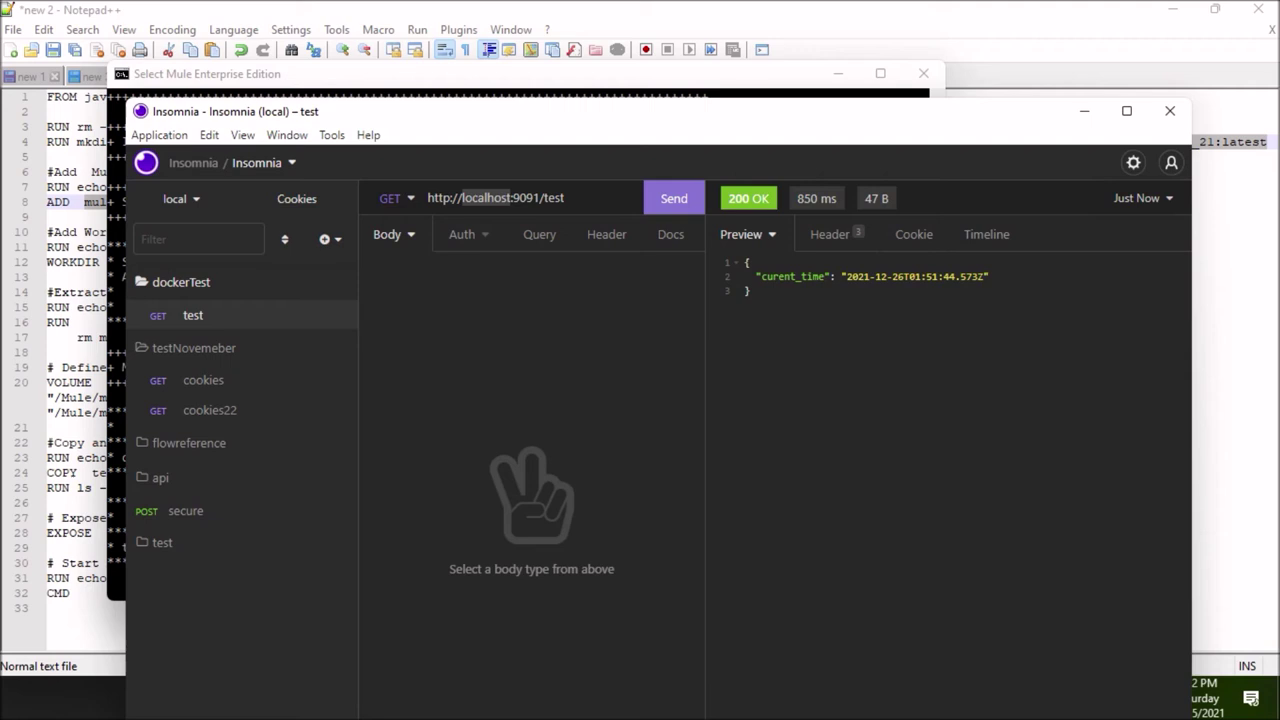
pyautogui.press('super+Down')
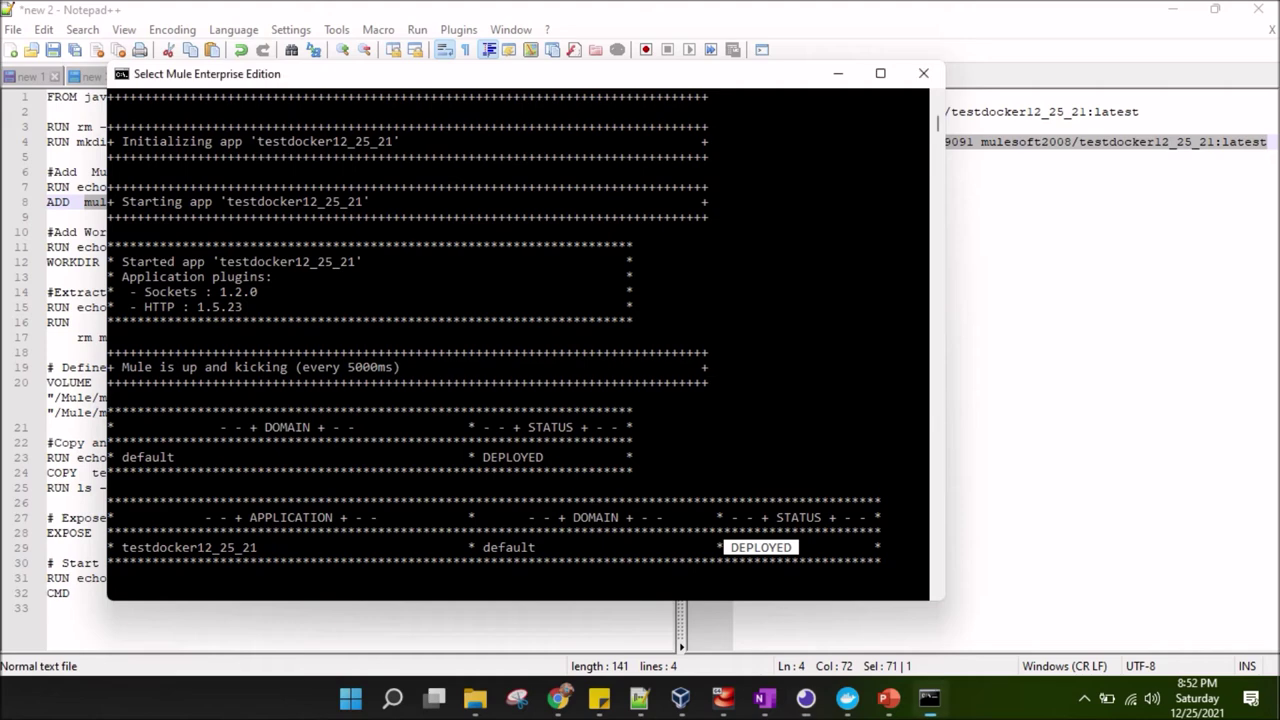
# Step: Widen the Mule console and stop the running container with Ctrl+C
pyautogui.press('Escape')
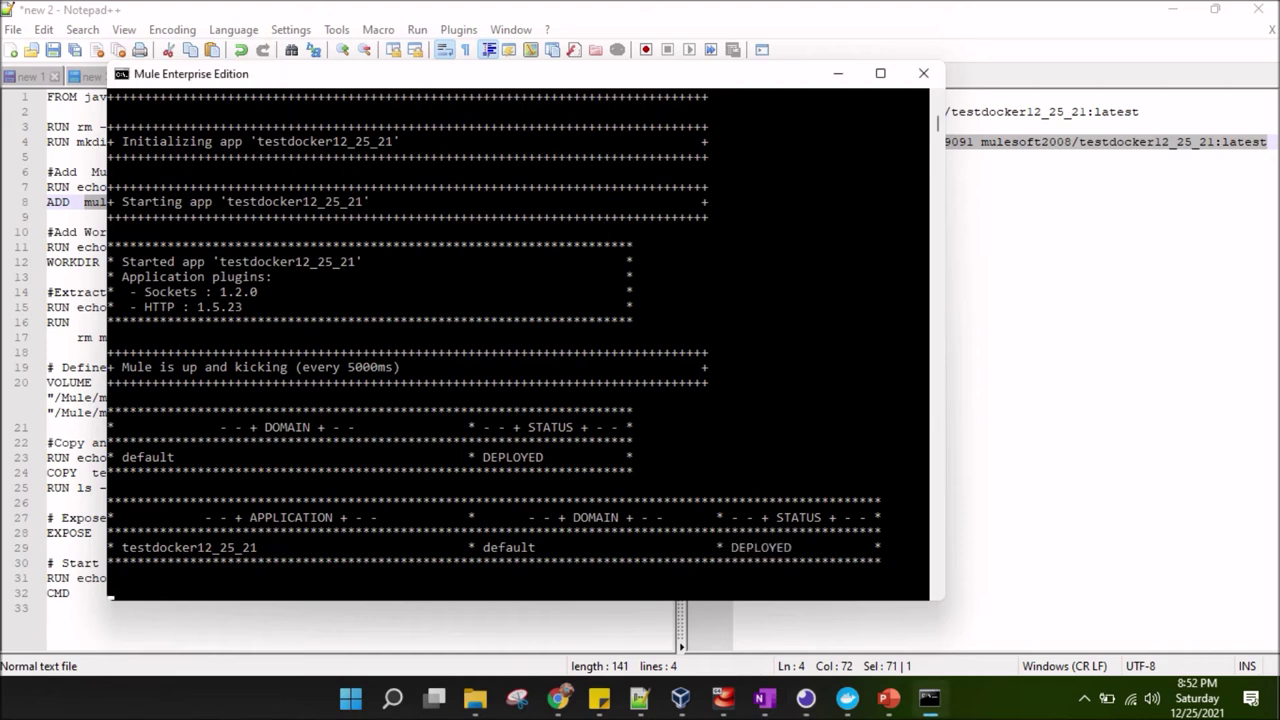
pyautogui.click(261, 562)
pyautogui.click(307, 577)
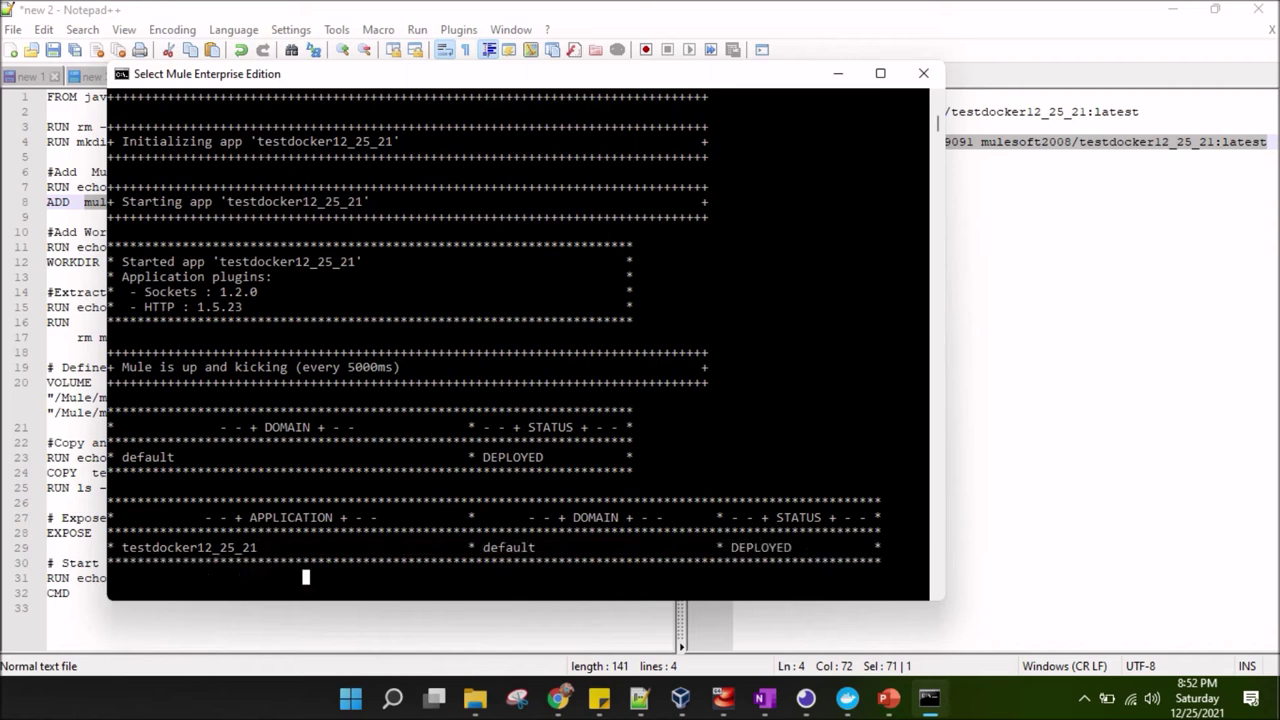
pyautogui.press('Escape')
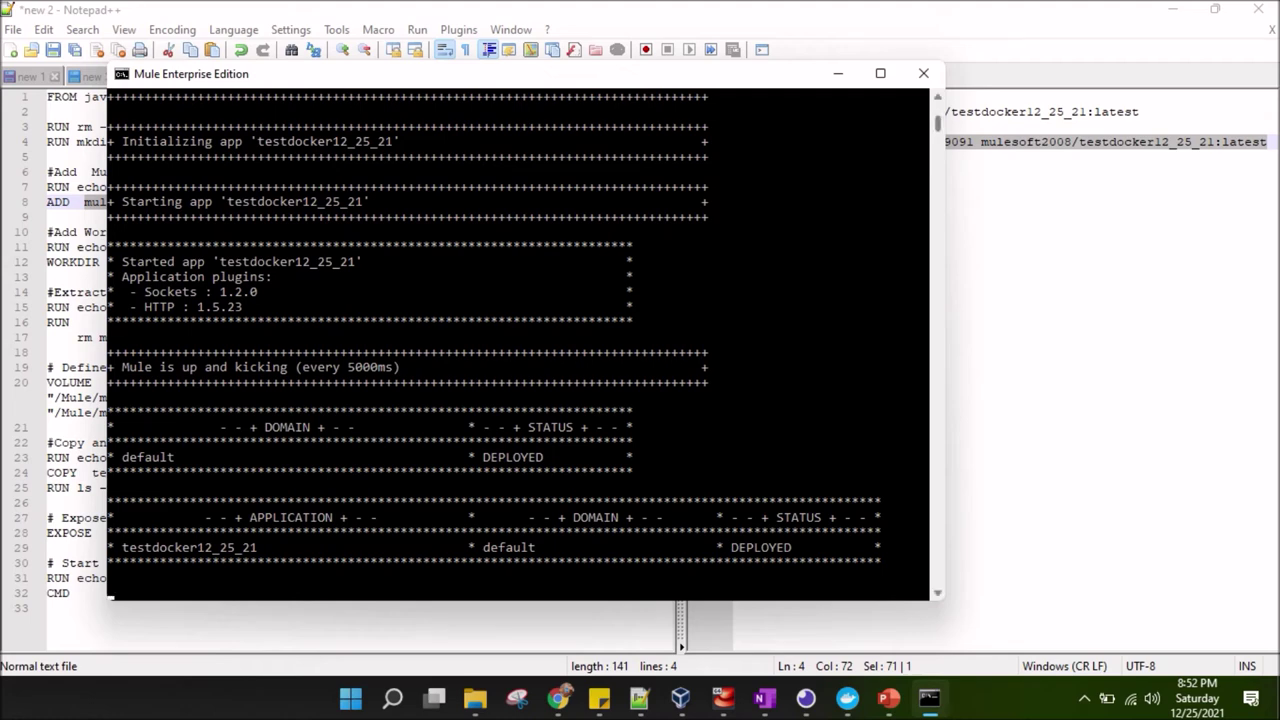
pyautogui.moveTo(932, 124); pyautogui.dragTo(1025, 124)
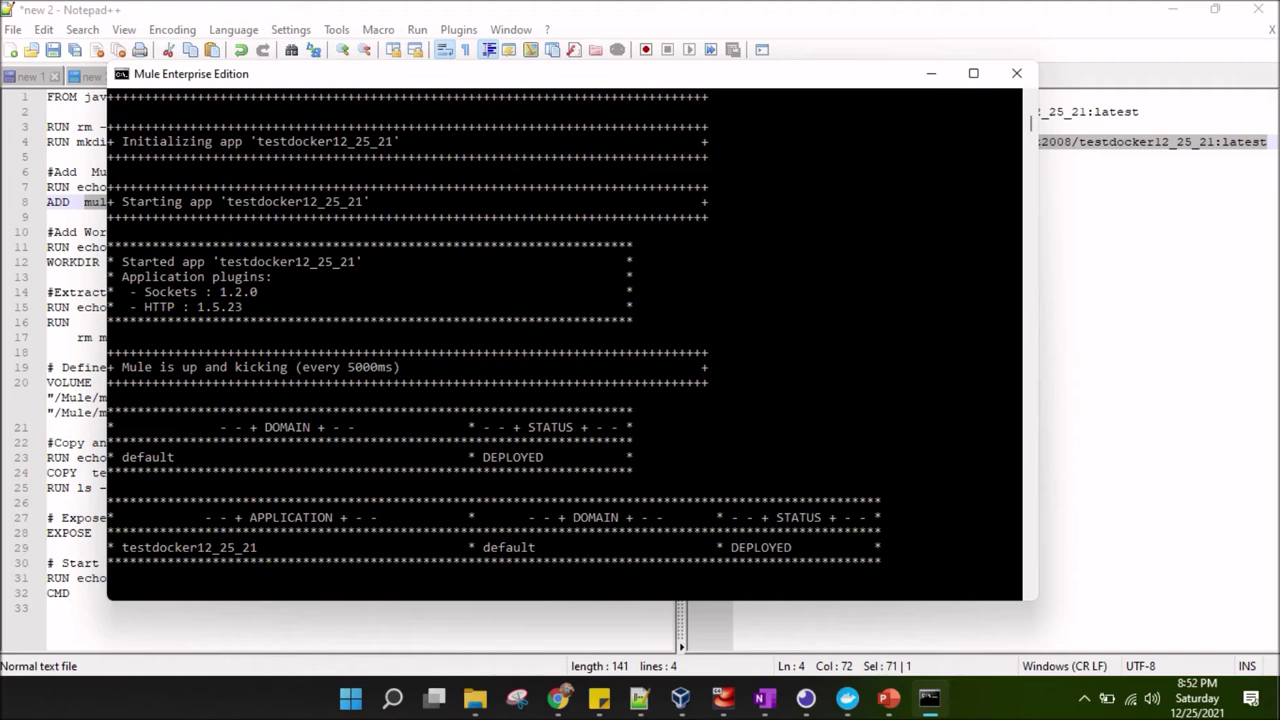
pyautogui.hotkey('ctrl', 'c')
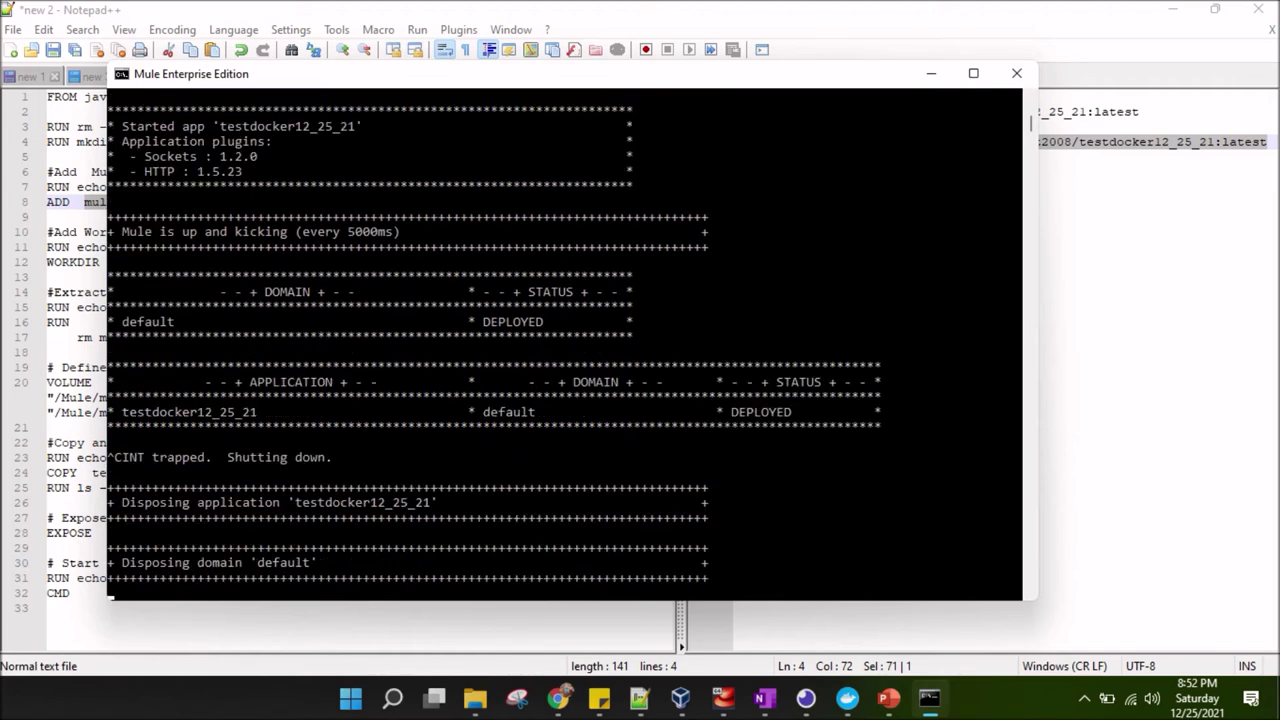
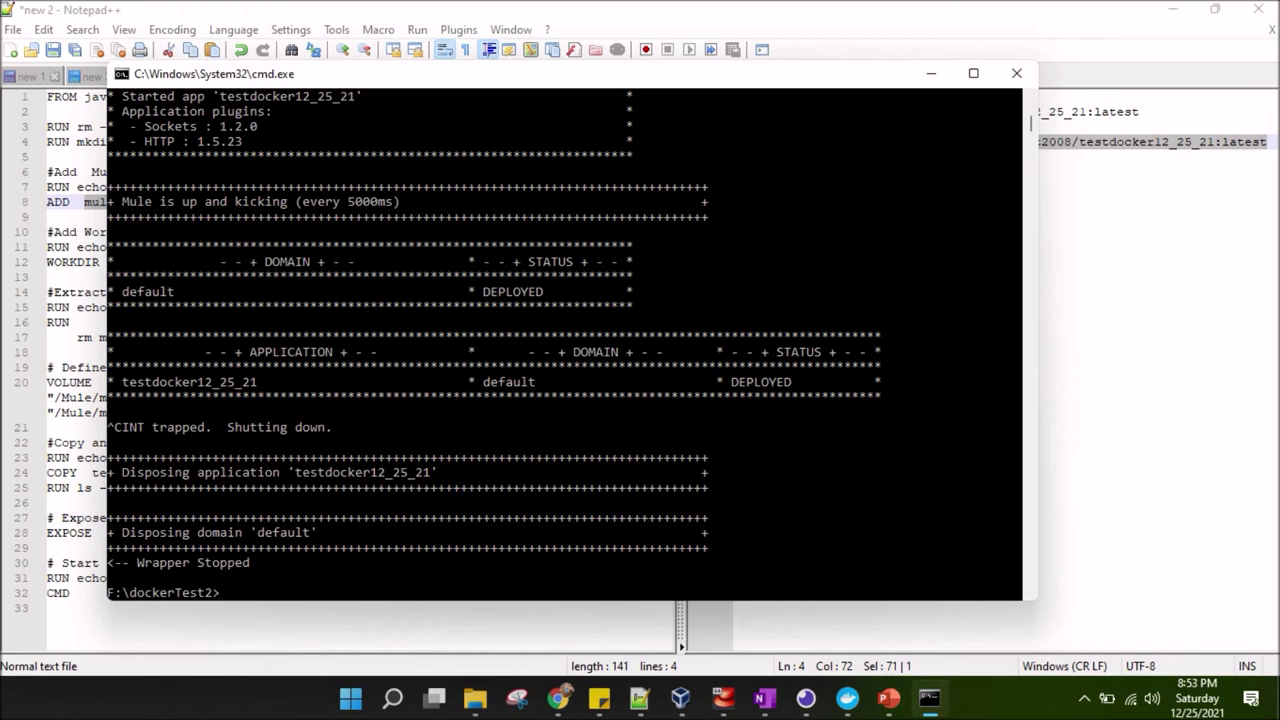
# Step: Rerun docker images and select the mulesoft2008/testdocker12_25_21 repository name in the listing
pyautogui.moveTo(500, 73); pyautogui.dragTo(672, 21)
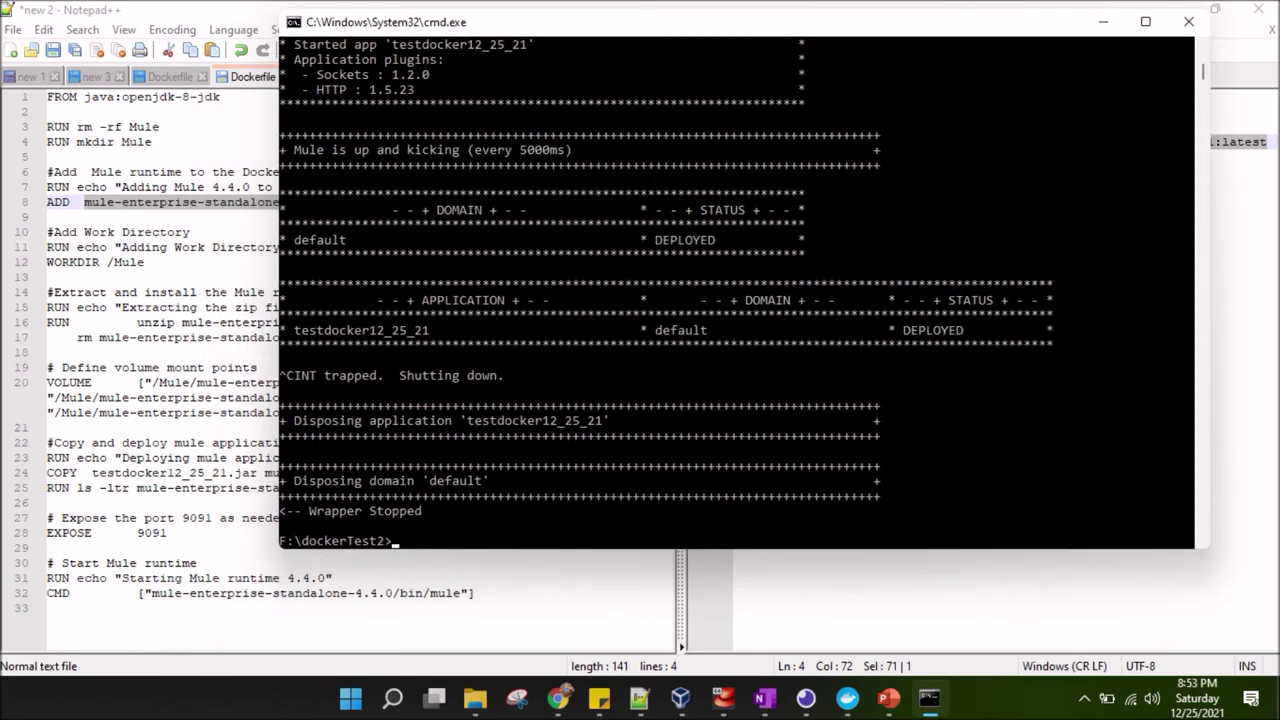
pyautogui.press('Up')
pyautogui.press('Up')
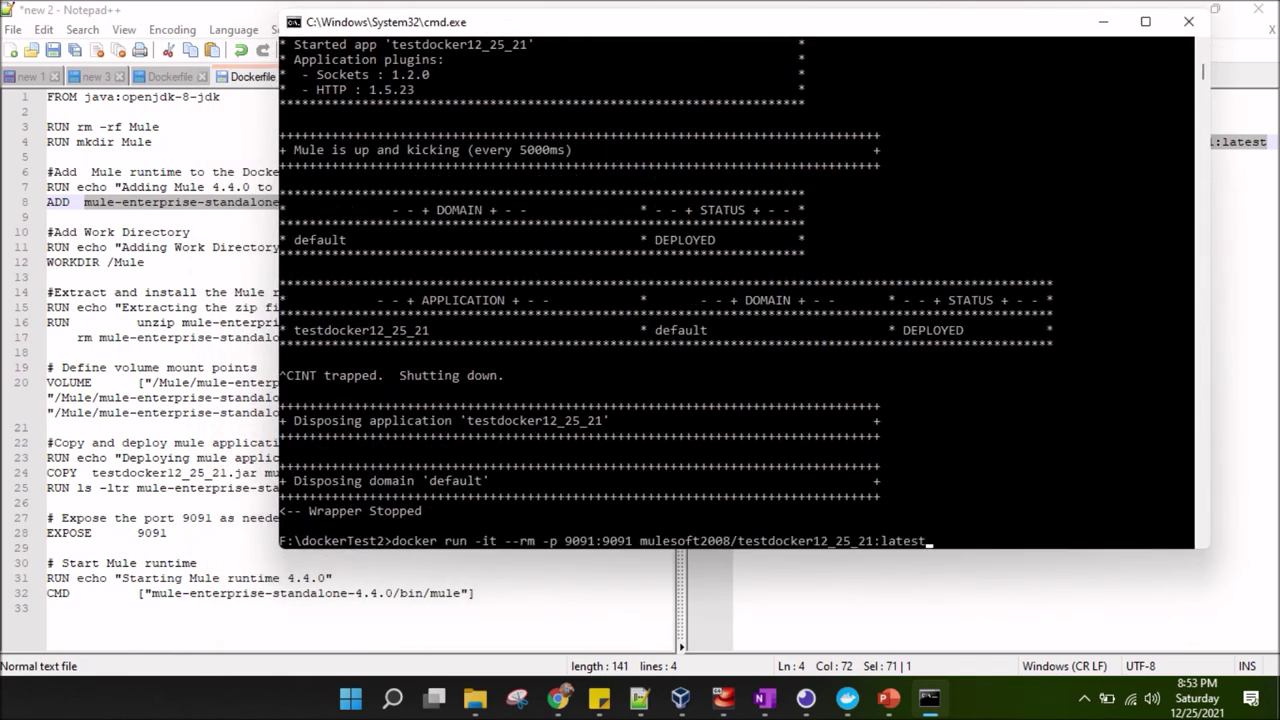
pyautogui.press('Return')
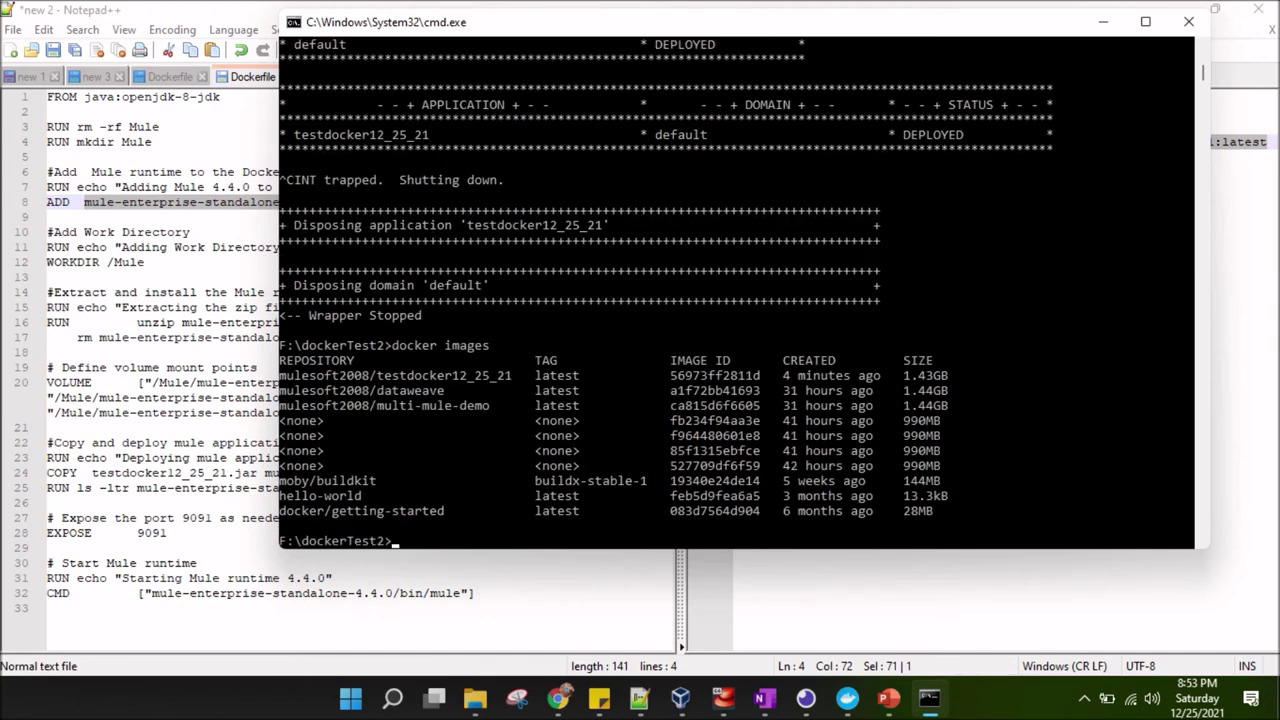
pyautogui.moveTo(511, 375); pyautogui.dragTo(279, 375)
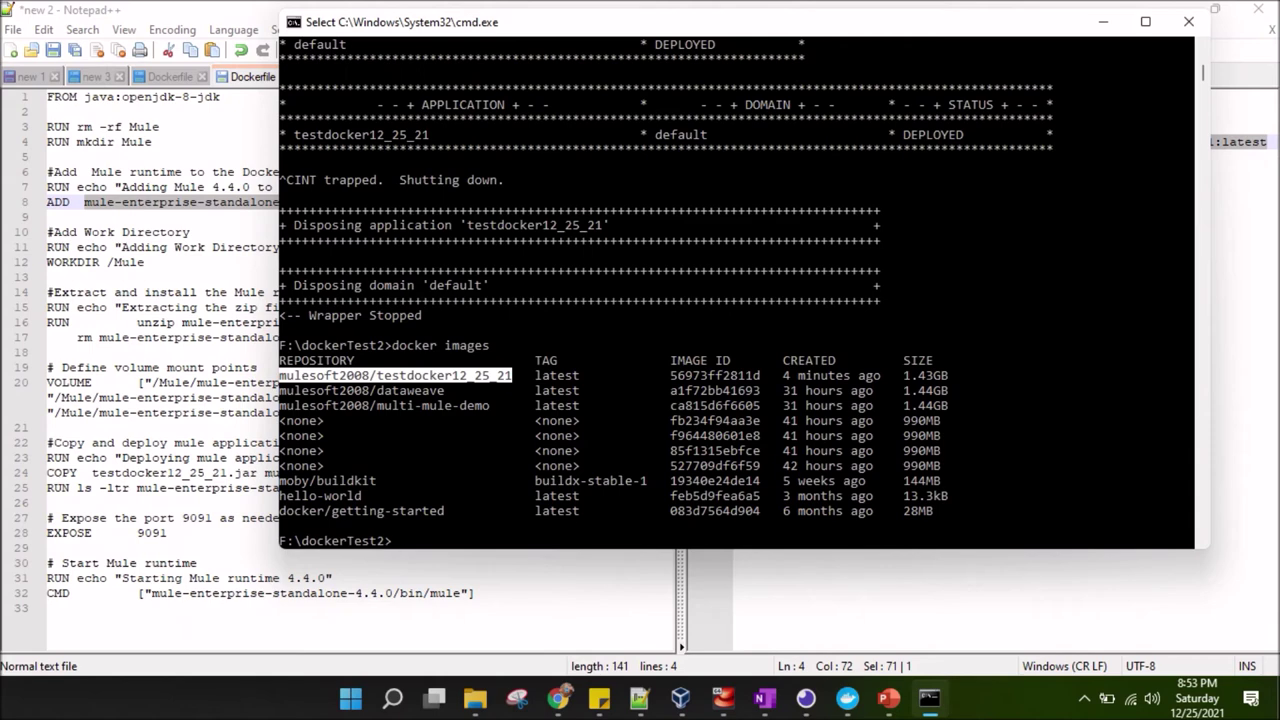
pyautogui.hotkey('alt', 'Tab')
# Step: Select line 28's 'docker save mulesoft2008/dataweave | gzip > dataweave.tar.gz' command in the new 1 notes
pyautogui.click(200, 502)
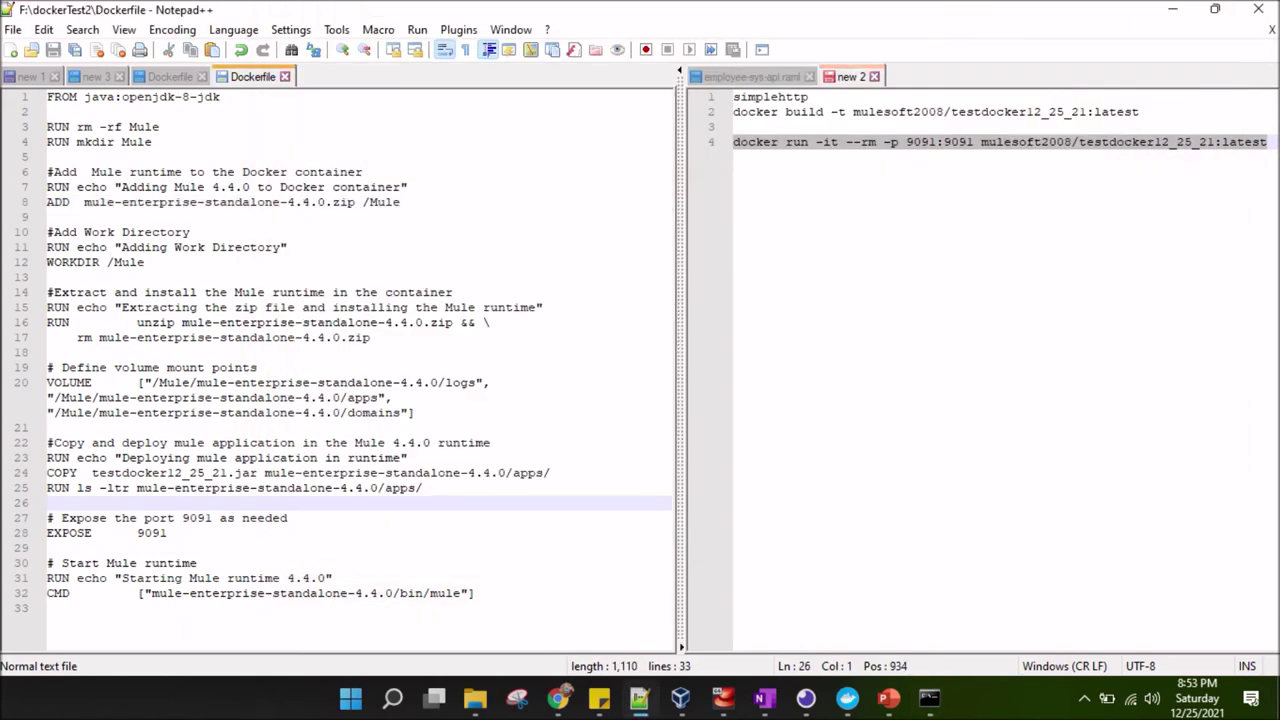
pyautogui.hotkey('ctrl', 'Tab')
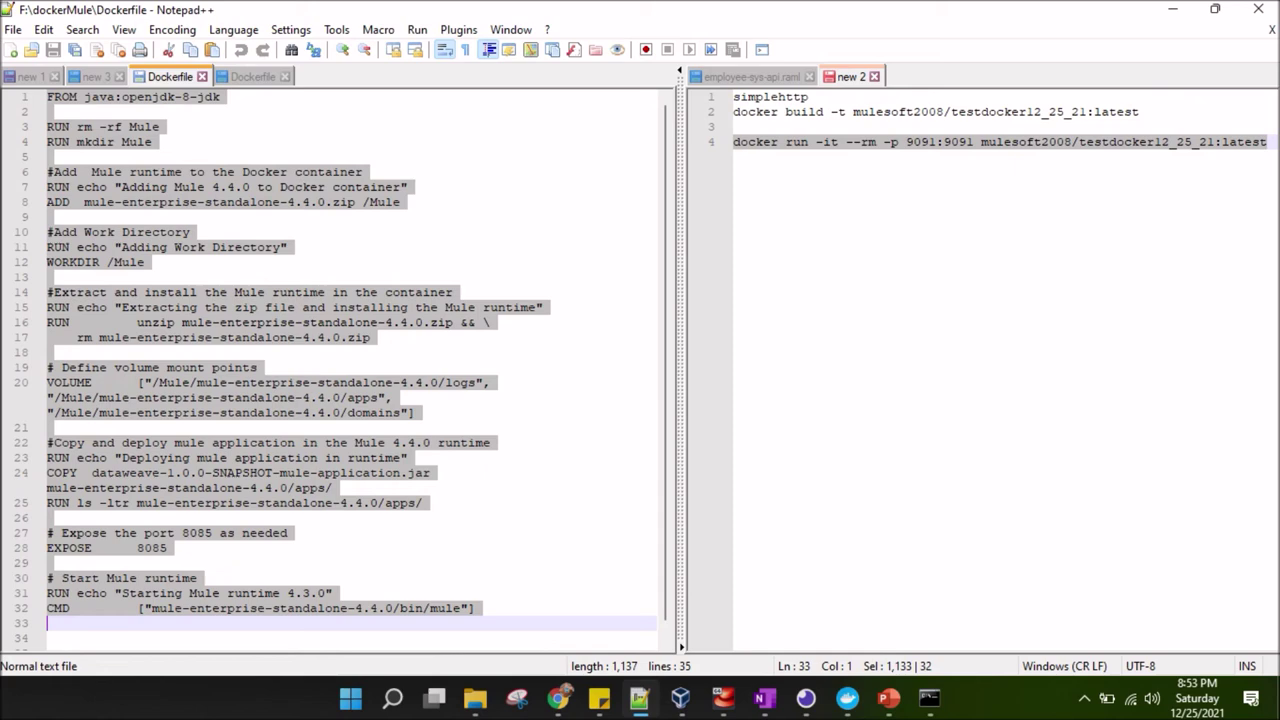
pyautogui.click(95, 76)
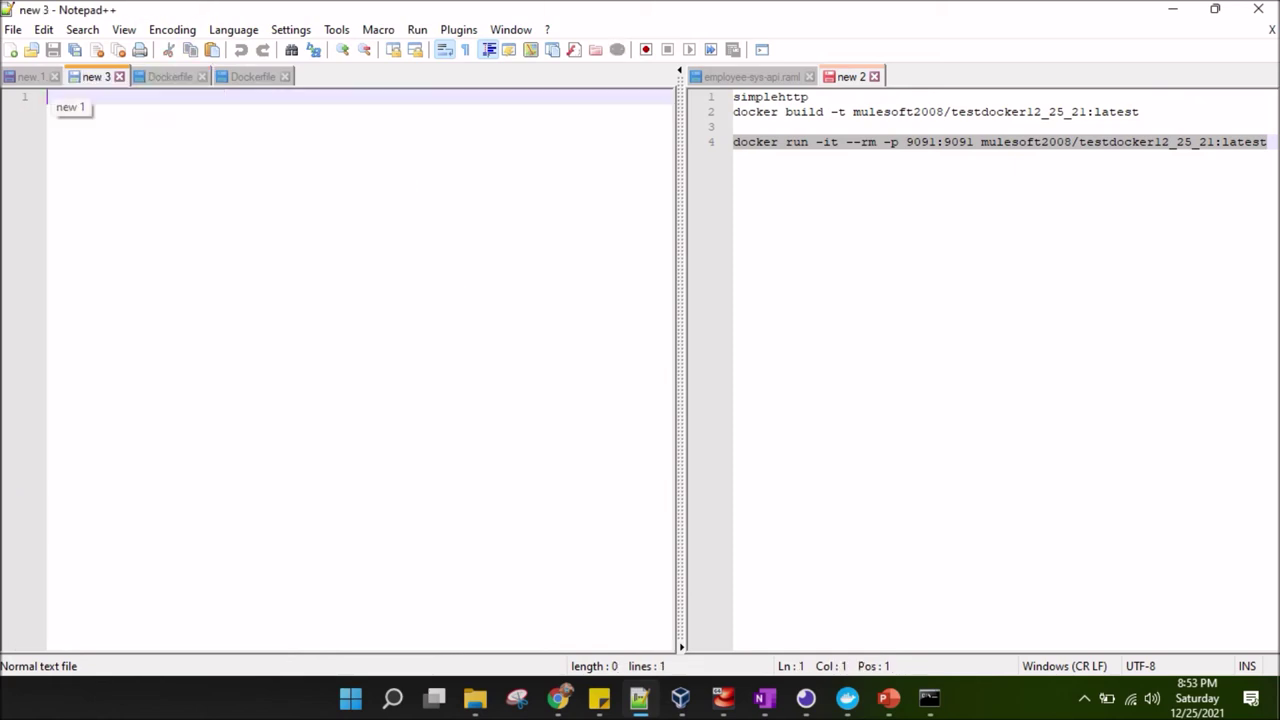
pyautogui.click(30, 76)
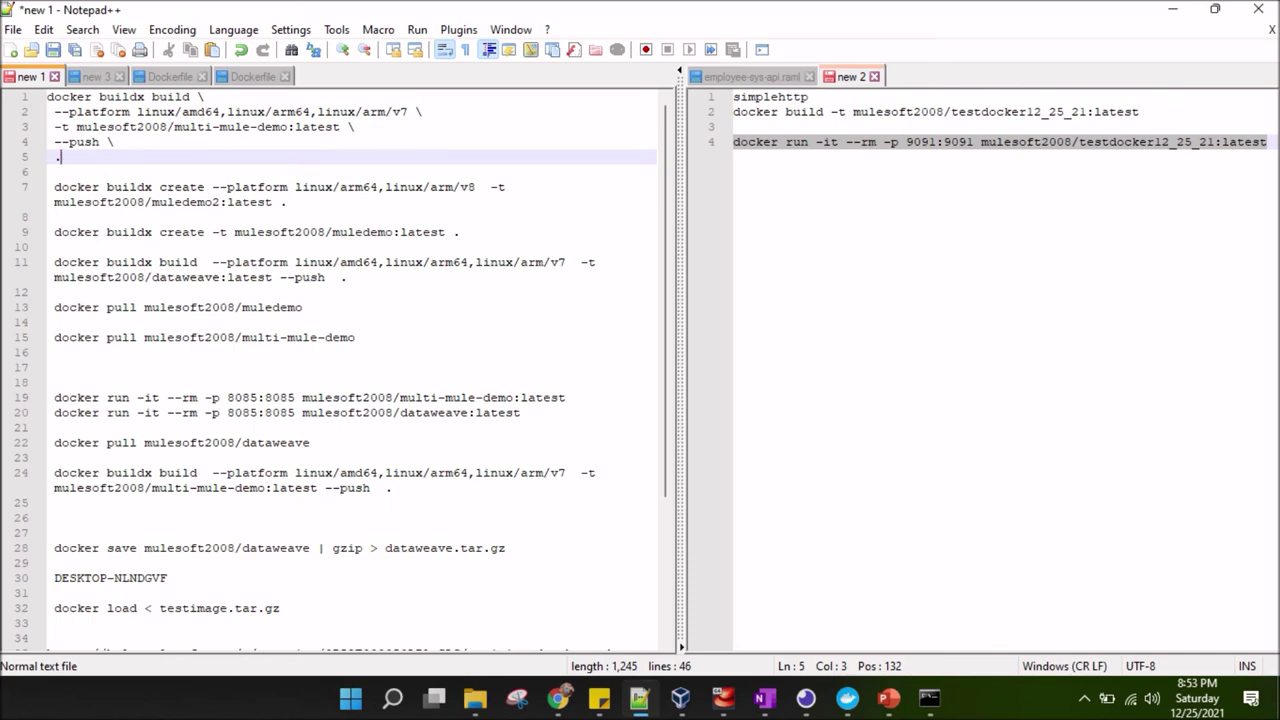
pyautogui.scroll(-4, 355, 370)
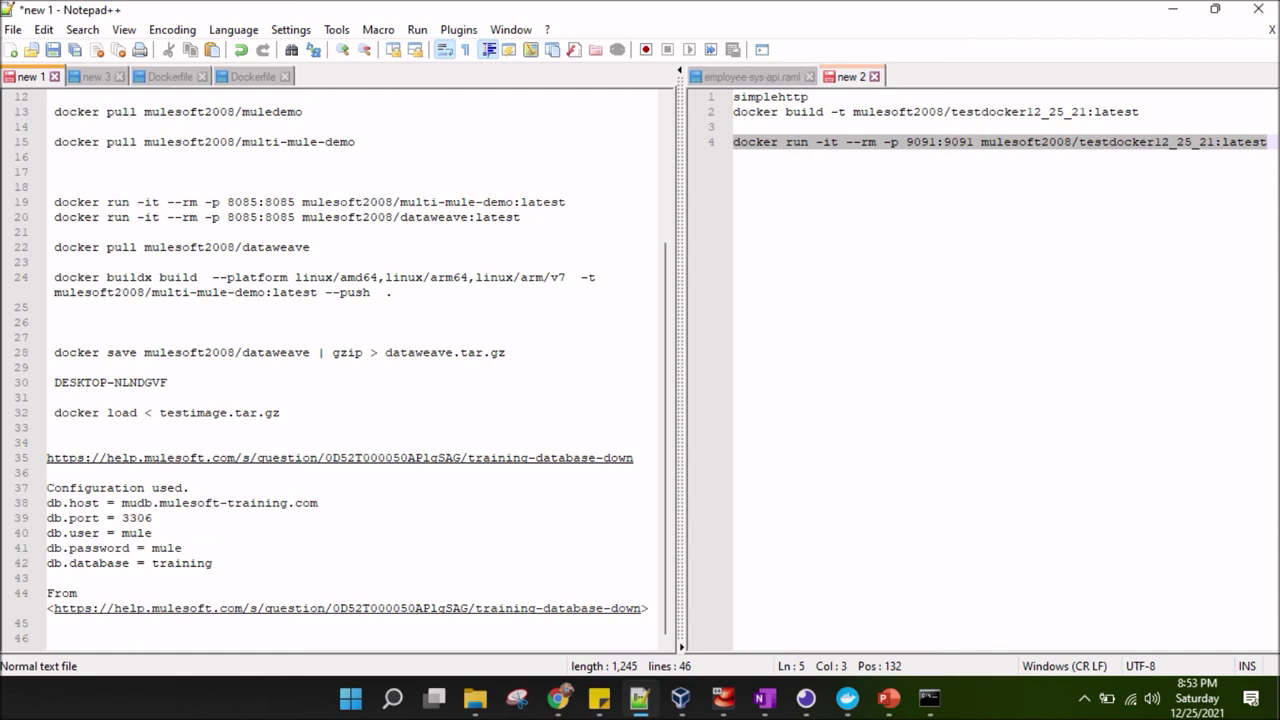
pyautogui.moveTo(54, 352); pyautogui.dragTo(506, 352)
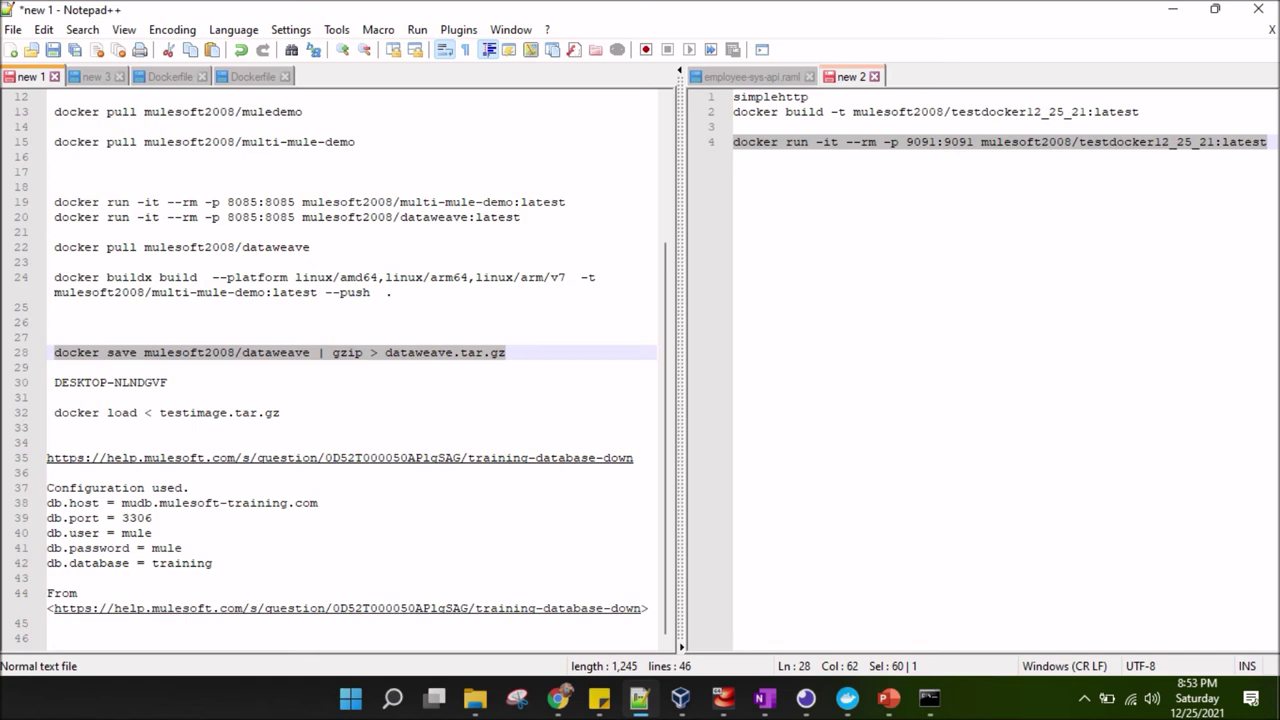
# Step: Copy the dataweave docker save command and paste it onto line 7 of new 2
pyautogui.rightClick(482, 352)
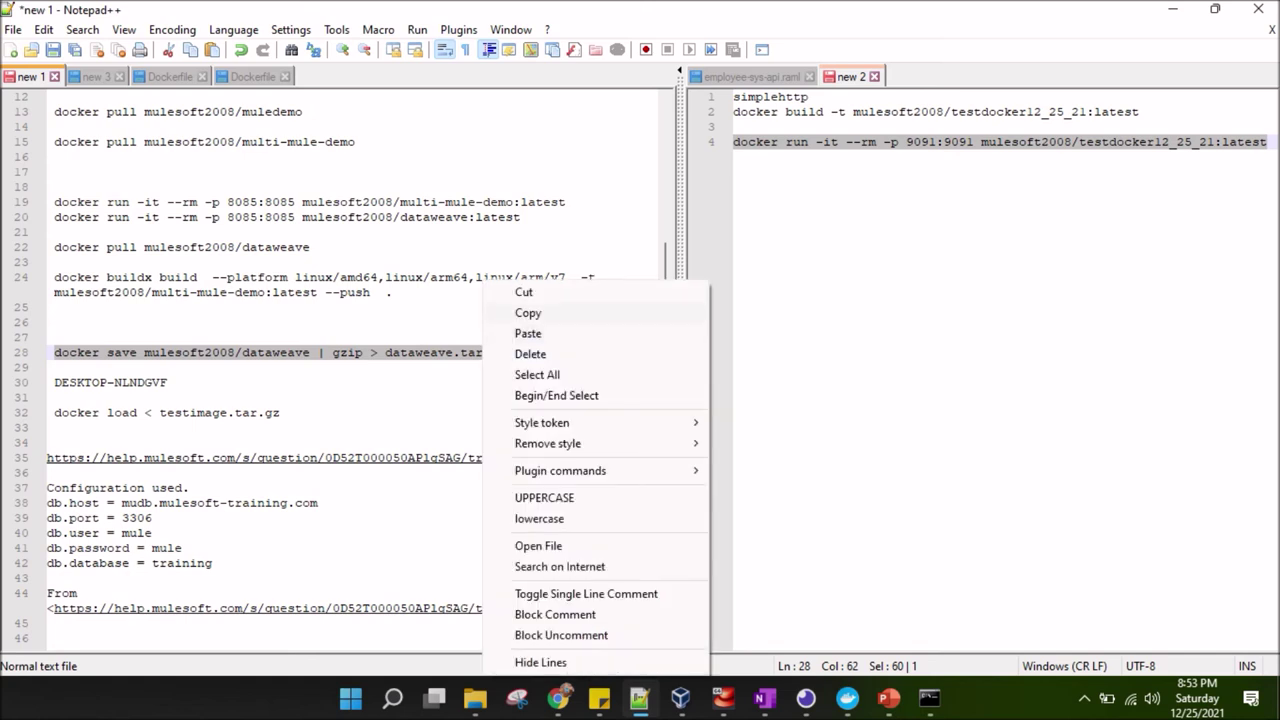
pyautogui.click(528, 313)
pyautogui.click(1266, 142)
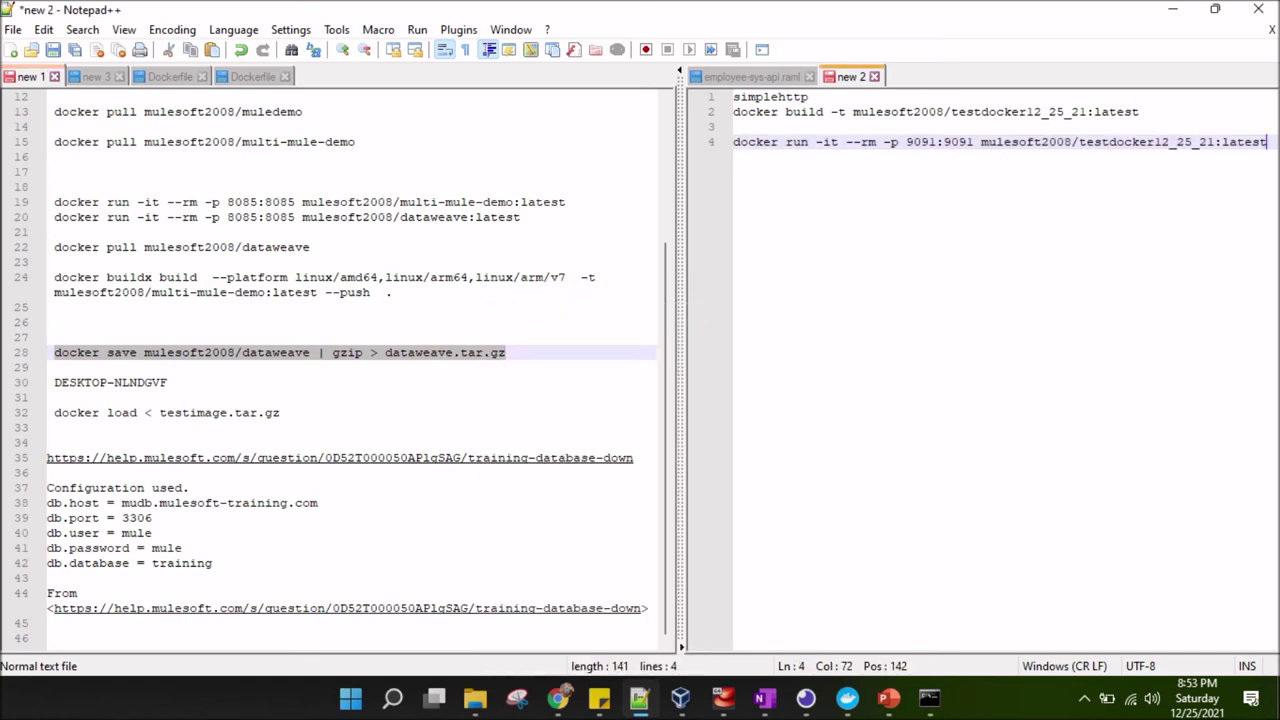
pyautogui.press('Return')
pyautogui.press('Return')
pyautogui.press('Return')
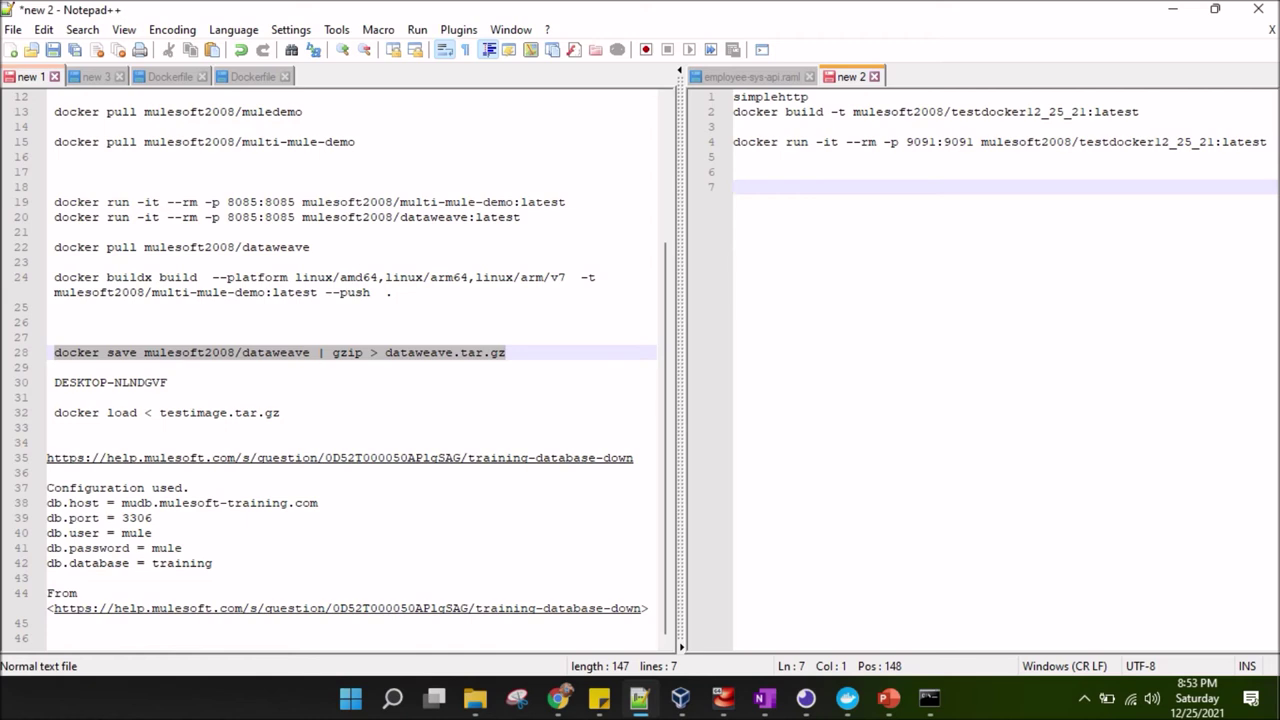
pyautogui.hotkey('ctrl', 'v')
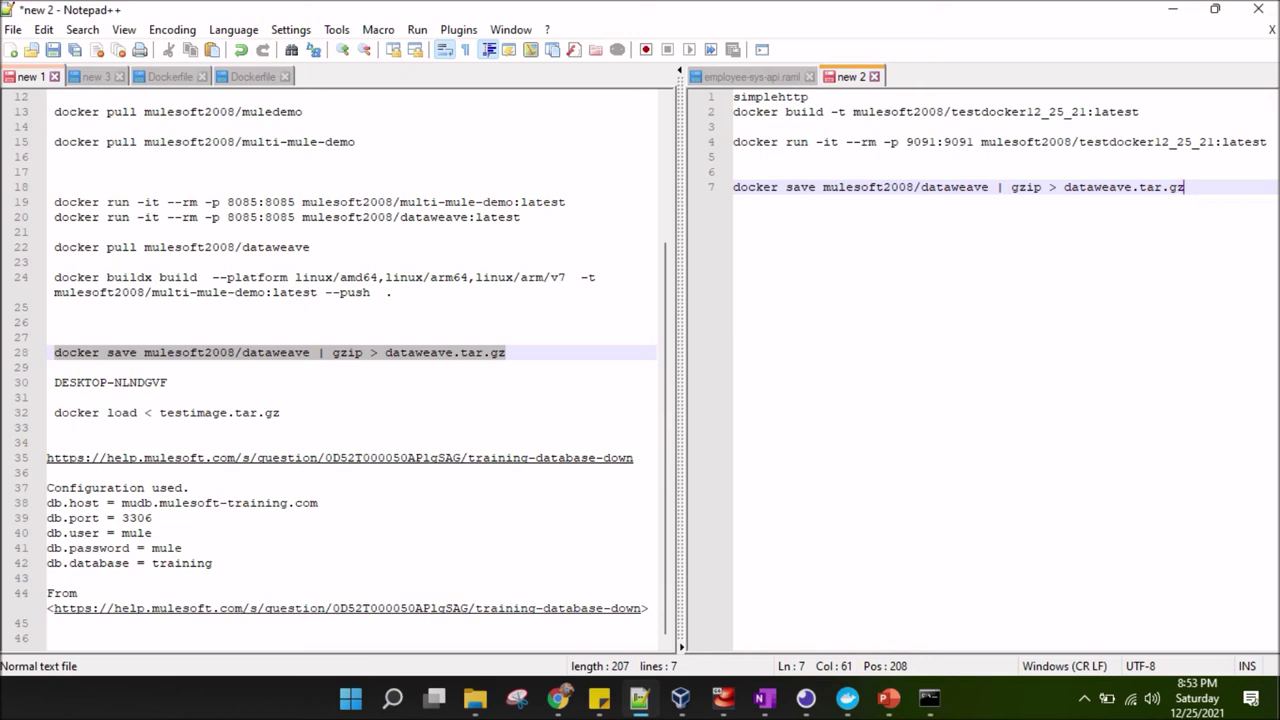
# Step: Replace both 'dataweave' words on line 7 with testdocker12_25_21
pyautogui.doubleClick(955, 187)
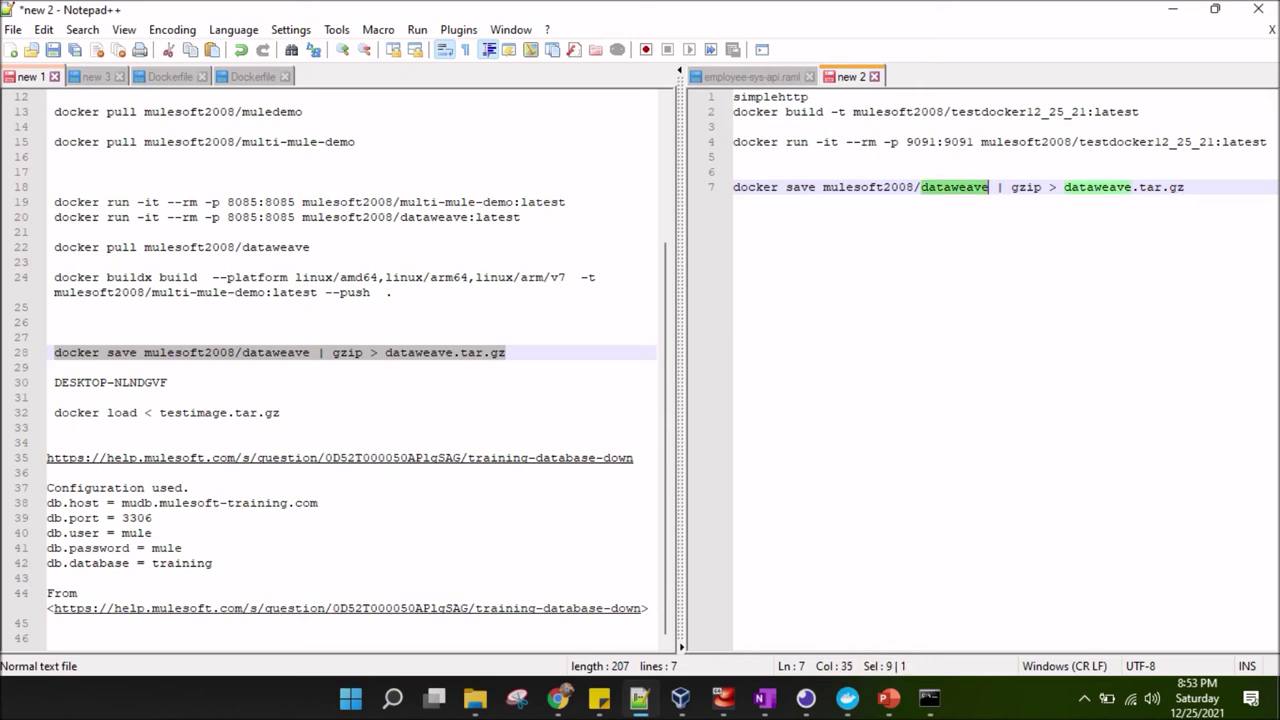
pyautogui.doubleClick(1147, 142)
pyautogui.rightClick(1147, 143)
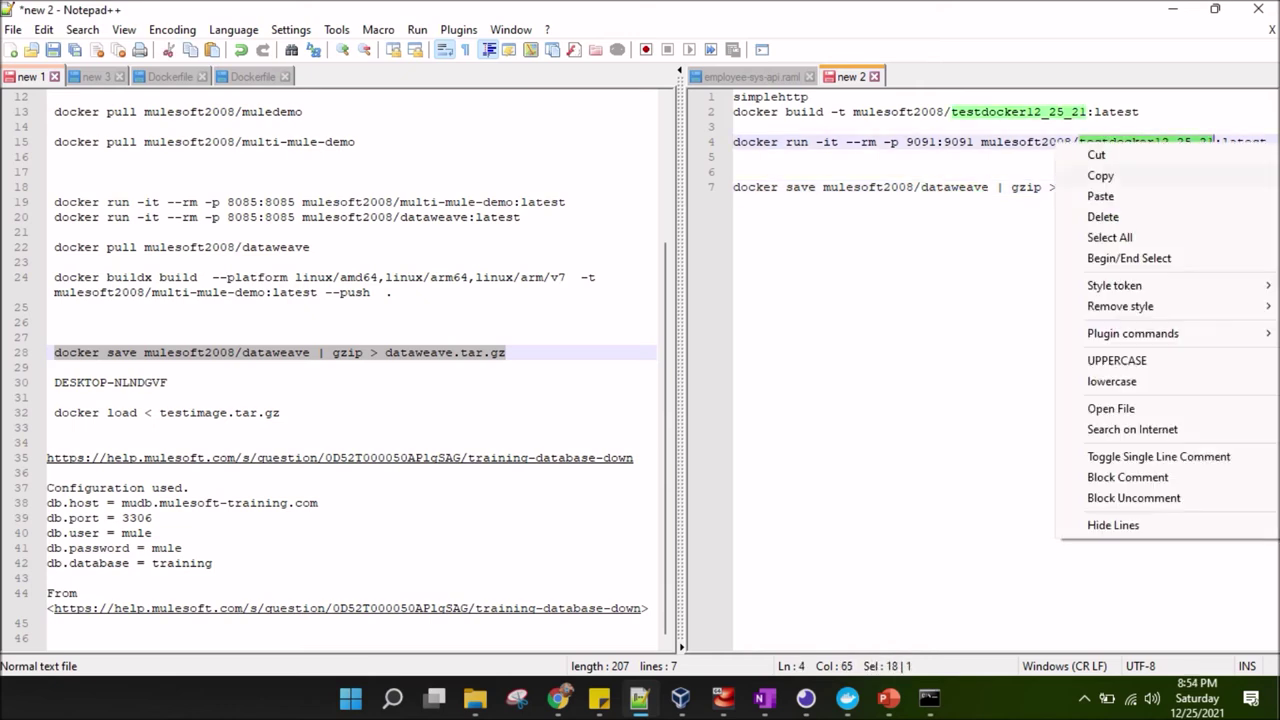
pyautogui.click(1100, 175)
pyautogui.doubleClick(955, 187)
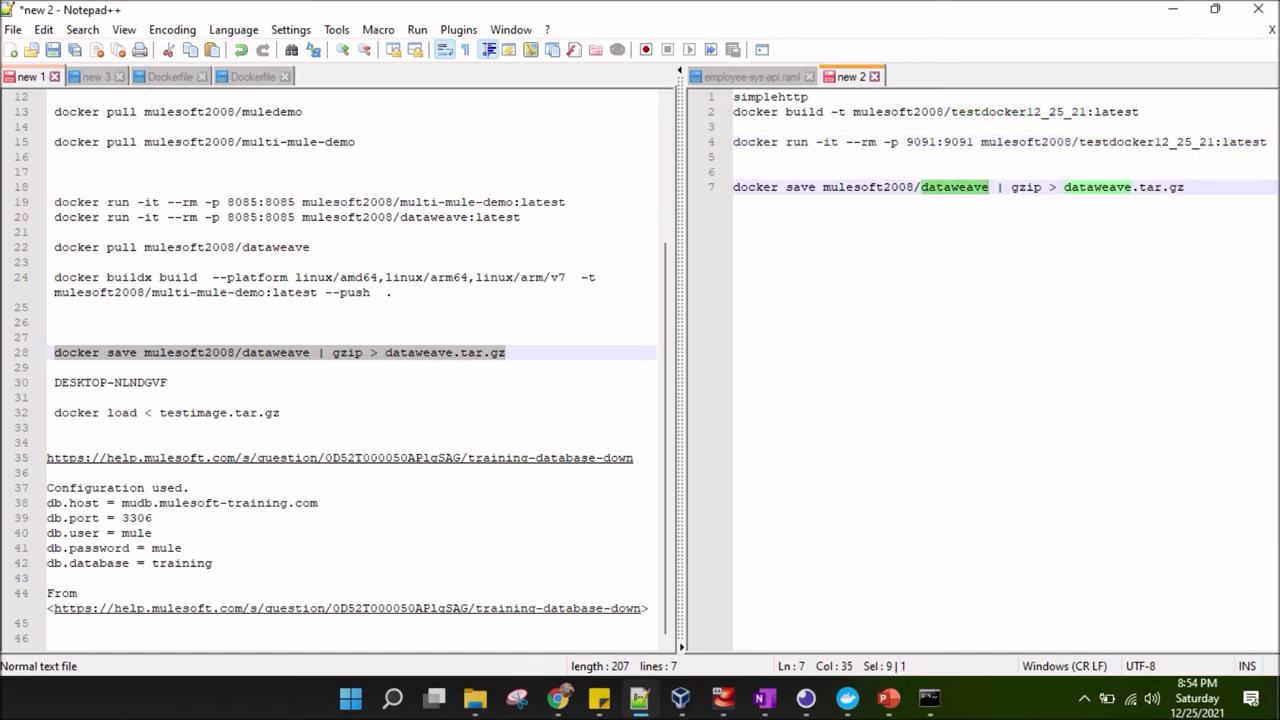
pyautogui.hotkey('ctrl', 'v')
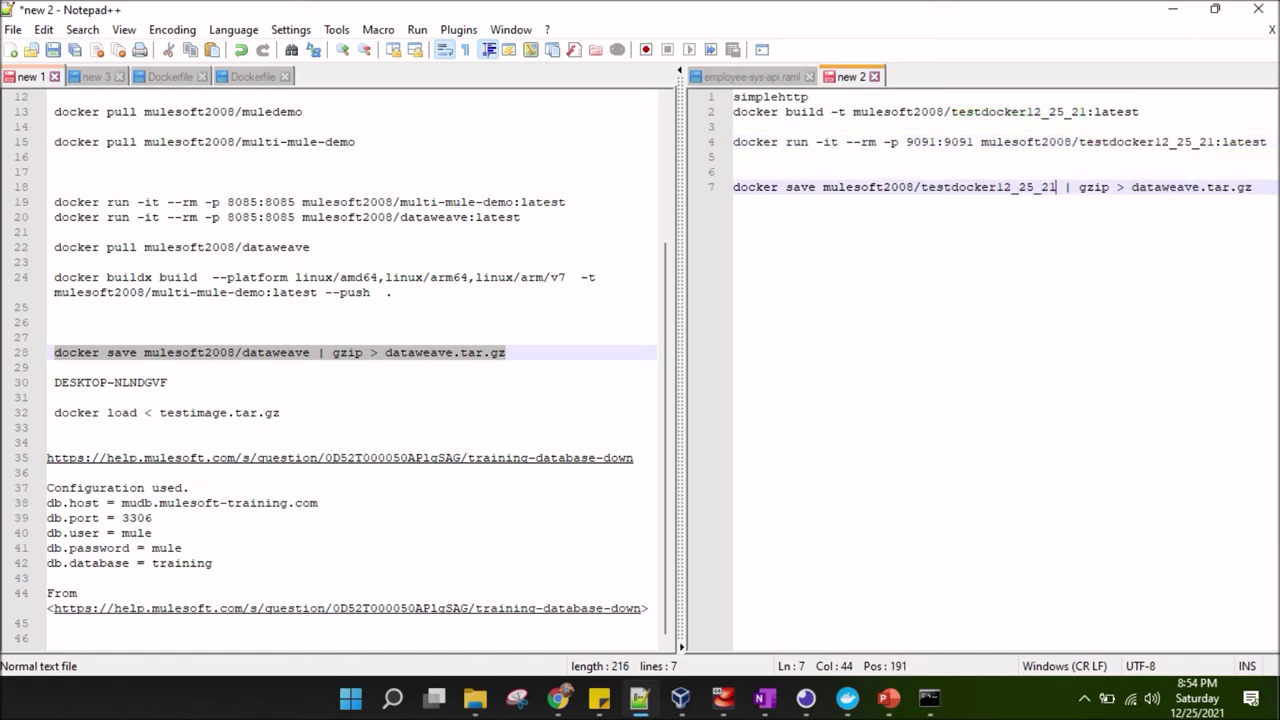
pyautogui.doubleClick(1165, 187)
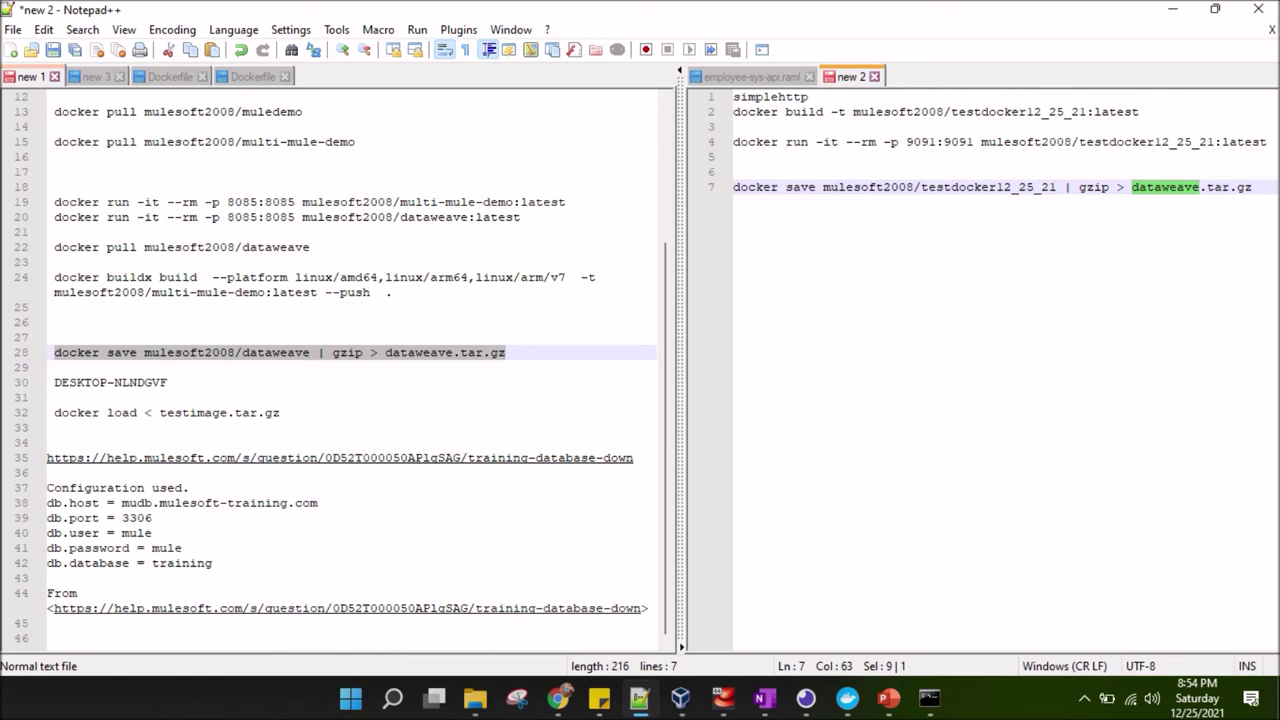
pyautogui.hotkey('ctrl', 'v')
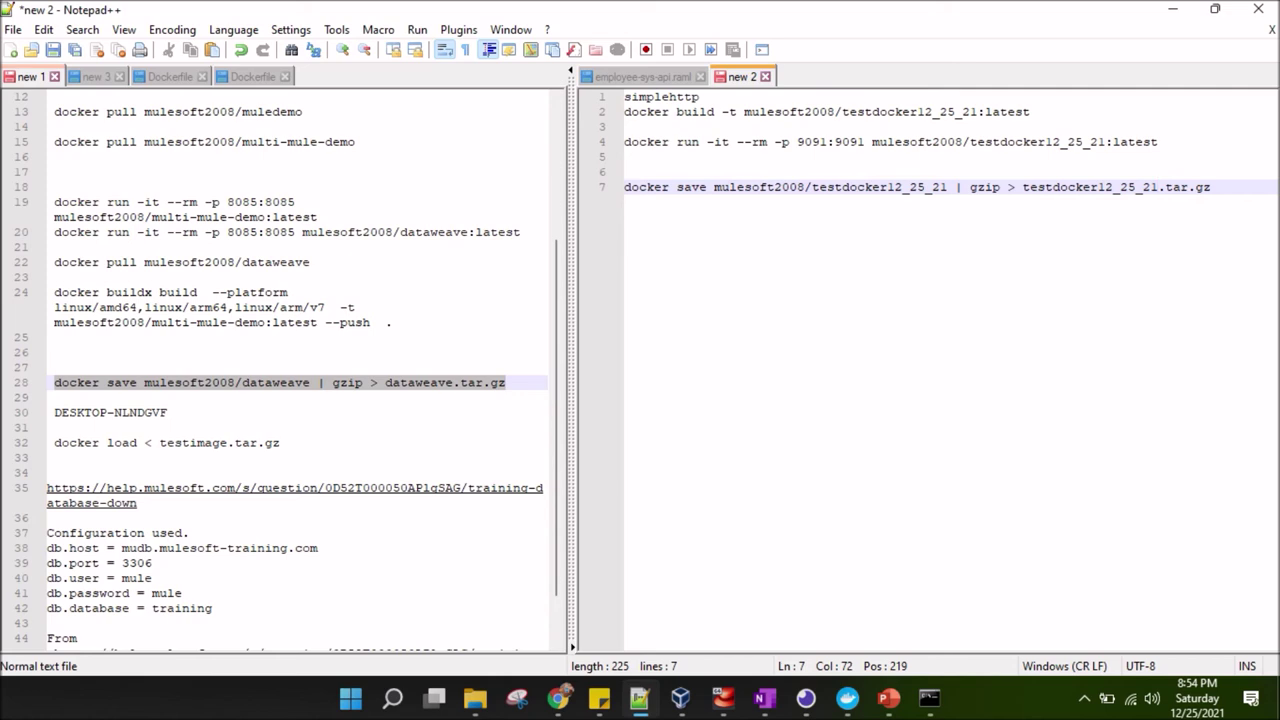
# Step: Copy the edited line 7 docker save command for testdocker12_25_21
pyautogui.click(1211, 187)
pyautogui.moveTo(1211, 187); pyautogui.dragTo(623, 188)
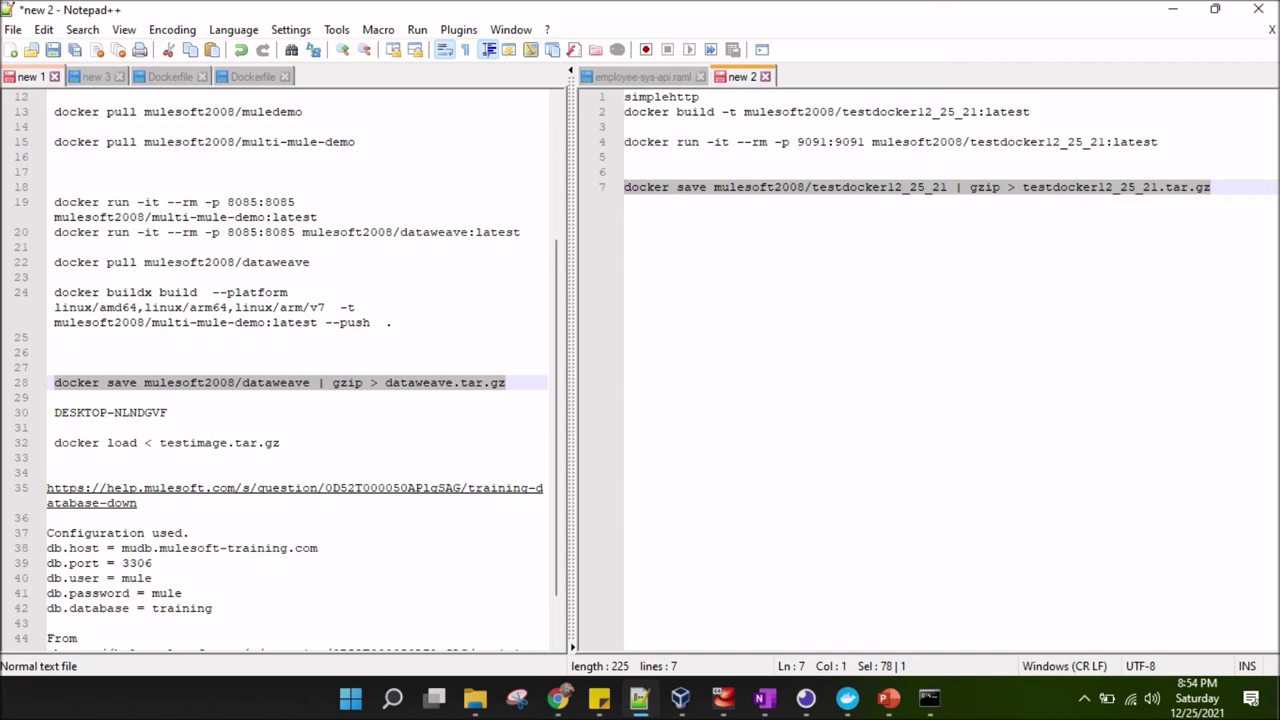
pyautogui.rightClick(671, 189)
pyautogui.click(712, 219)
pyautogui.click(929, 697)
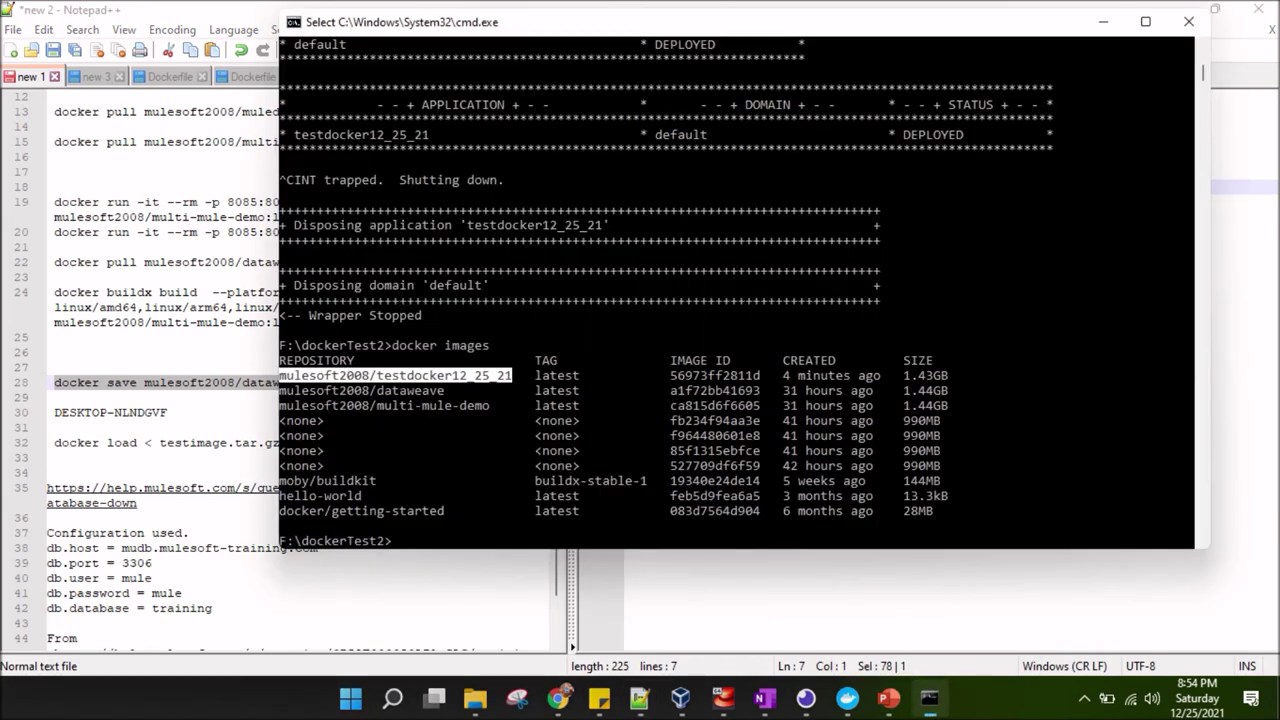
# Step: Clear the stray pasted text from the command prompt
pyautogui.press('Return')
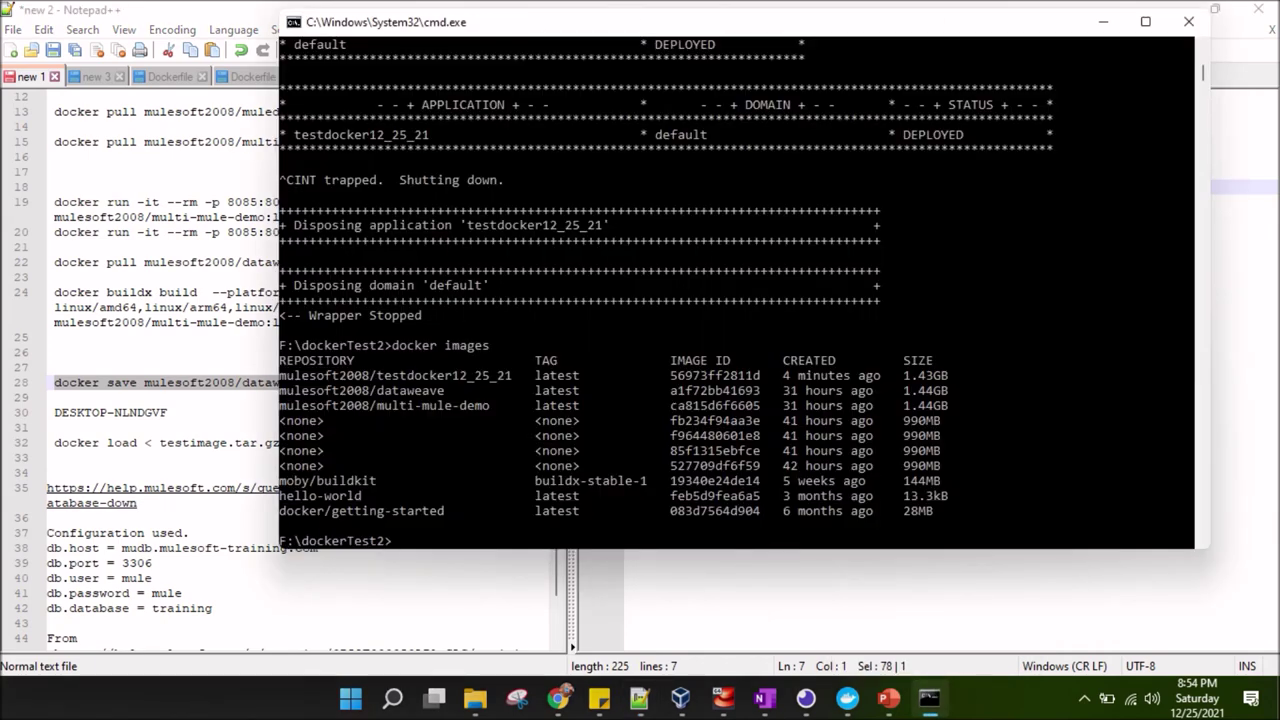
pyautogui.hotkey('ctrl', 'v')
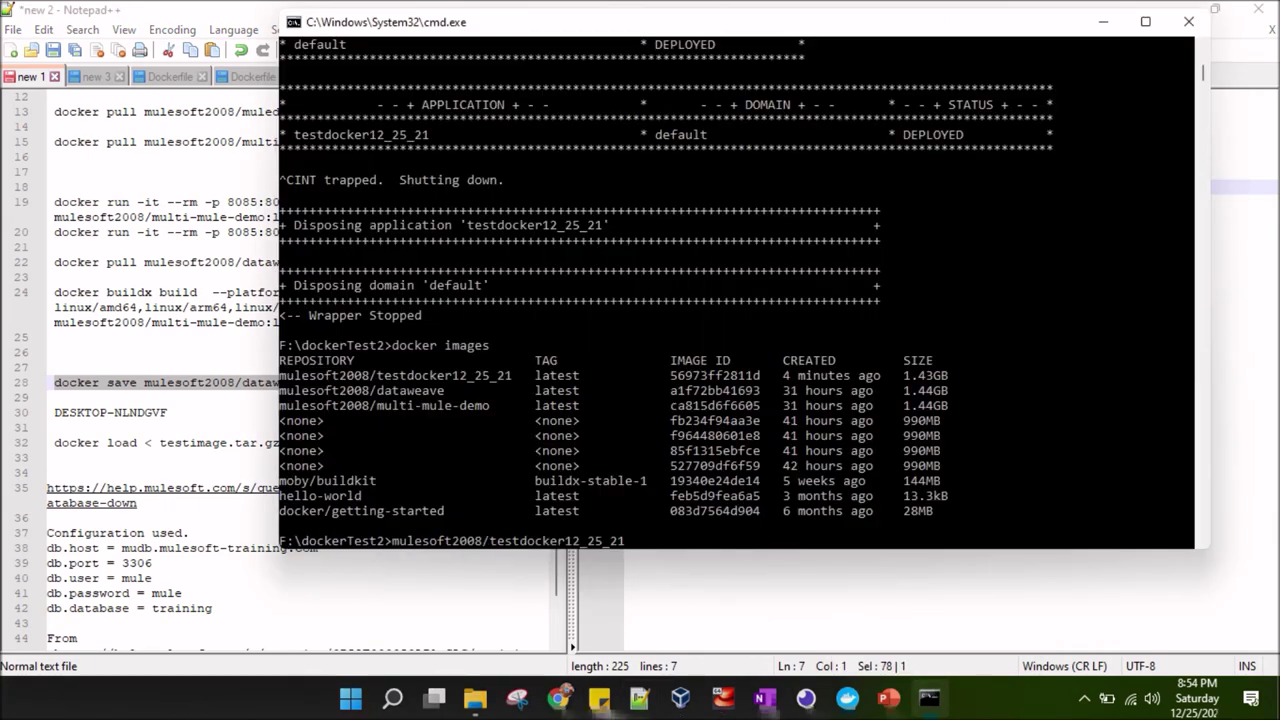
pyautogui.press('BackSpace')
pyautogui.press('BackSpace')
pyautogui.press('BackSpace')
pyautogui.press('BackSpace')
pyautogui.press('BackSpace')
pyautogui.press('BackSpace')
pyautogui.press('BackSpace')
pyautogui.press('BackSpace')
pyautogui.press('BackSpace')
pyautogui.press('BackSpace')
pyautogui.press('BackSpace')
pyautogui.press('BackSpace')
pyautogui.press('BackSpace')
pyautogui.press('BackSpace')
pyautogui.press('BackSpace')
pyautogui.press('BackSpace')
pyautogui.press('BackSpace')
pyautogui.press('BackSpace')
pyautogui.press('BackSpace')
pyautogui.press('BackSpace')
pyautogui.press('BackSpace')
pyautogui.press('BackSpace')
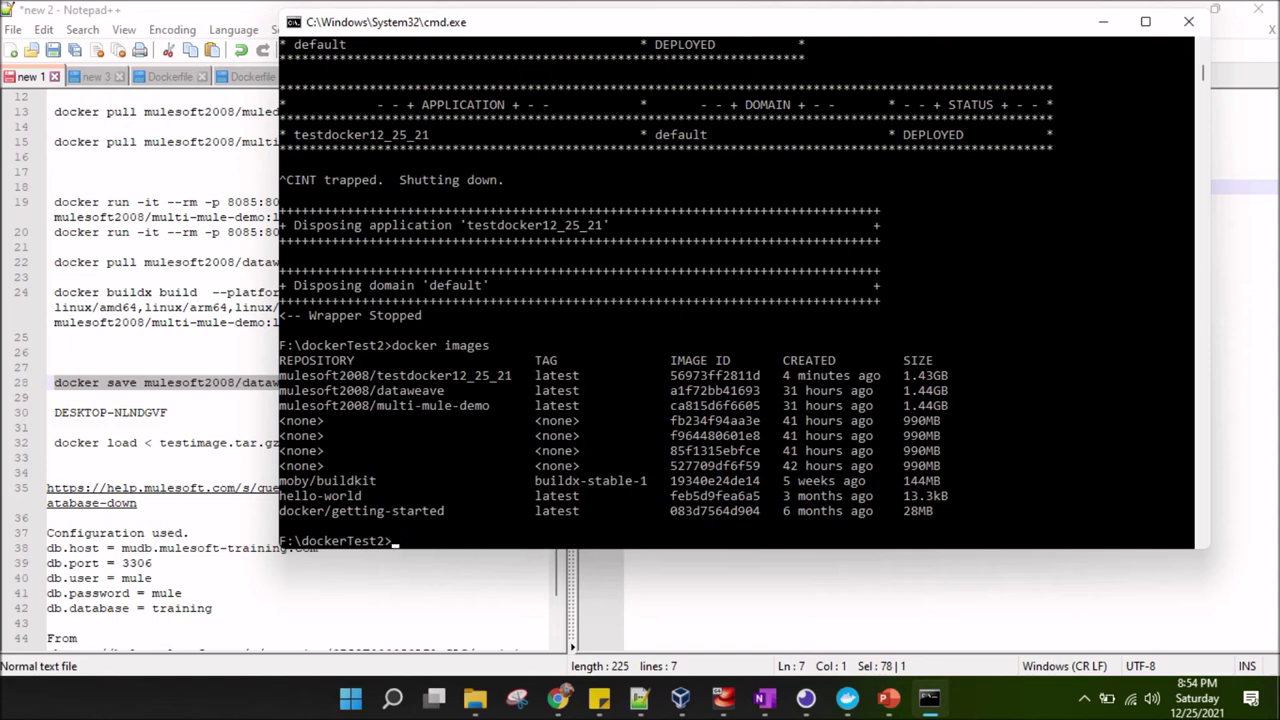
# Step: Run the copied 'docker save … | gzip > testdocker12_25_21.tar.gz' command in cmd, which reports gzip not recognized
pyautogui.click(639, 697)
pyautogui.click(1208, 187)
pyautogui.moveTo(1208, 187); pyautogui.dragTo(620, 187)
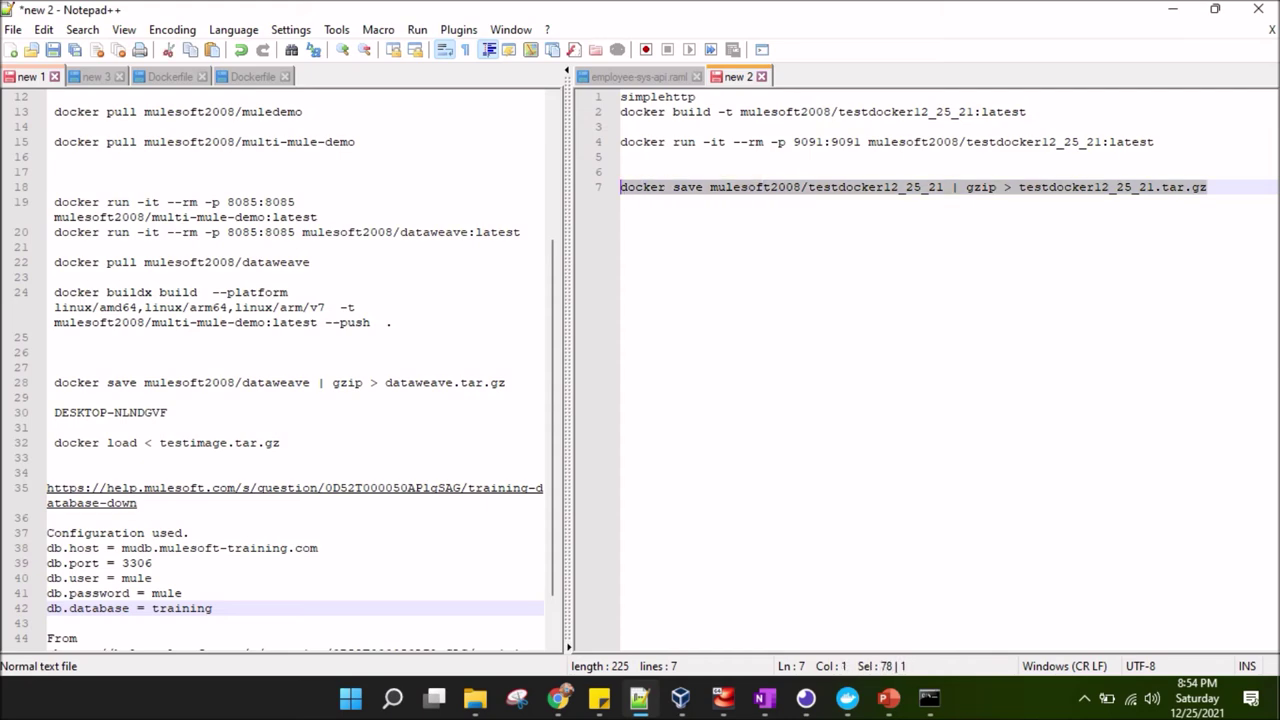
pyautogui.rightClick(643, 188)
pyautogui.click(686, 218)
pyautogui.hotkey('alt', 'Tab')
pyautogui.hotkey('ctrl', 'v')
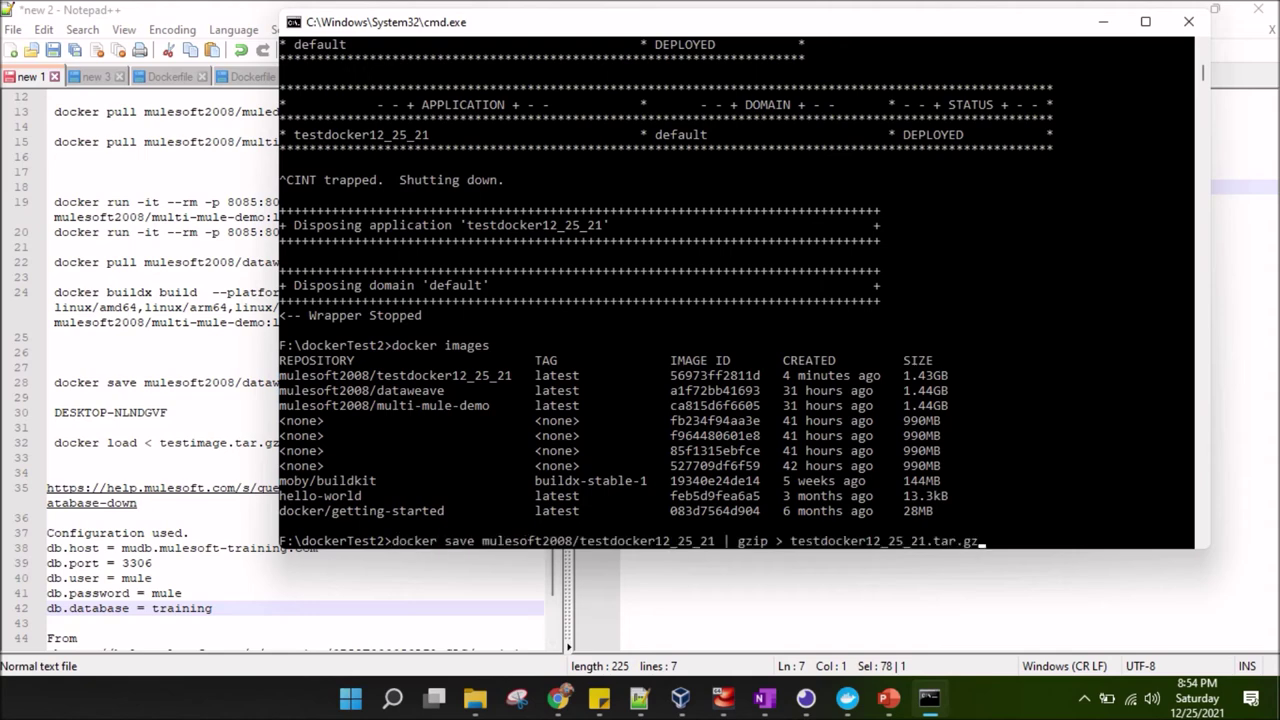
pyautogui.press('Return')
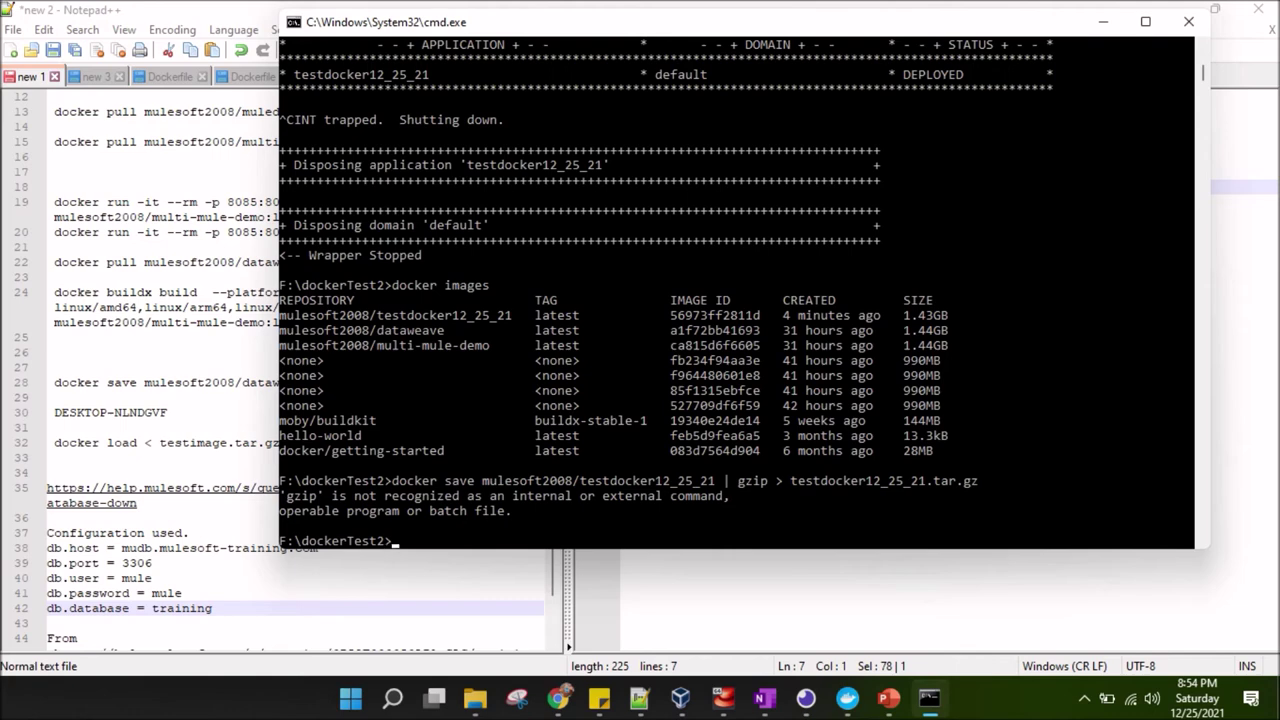
# Step: Close Downloads, open dockerTest2 and widen it to see testdocker12_25_21.tar.gz is 0 KB
pyautogui.moveTo(475, 698)
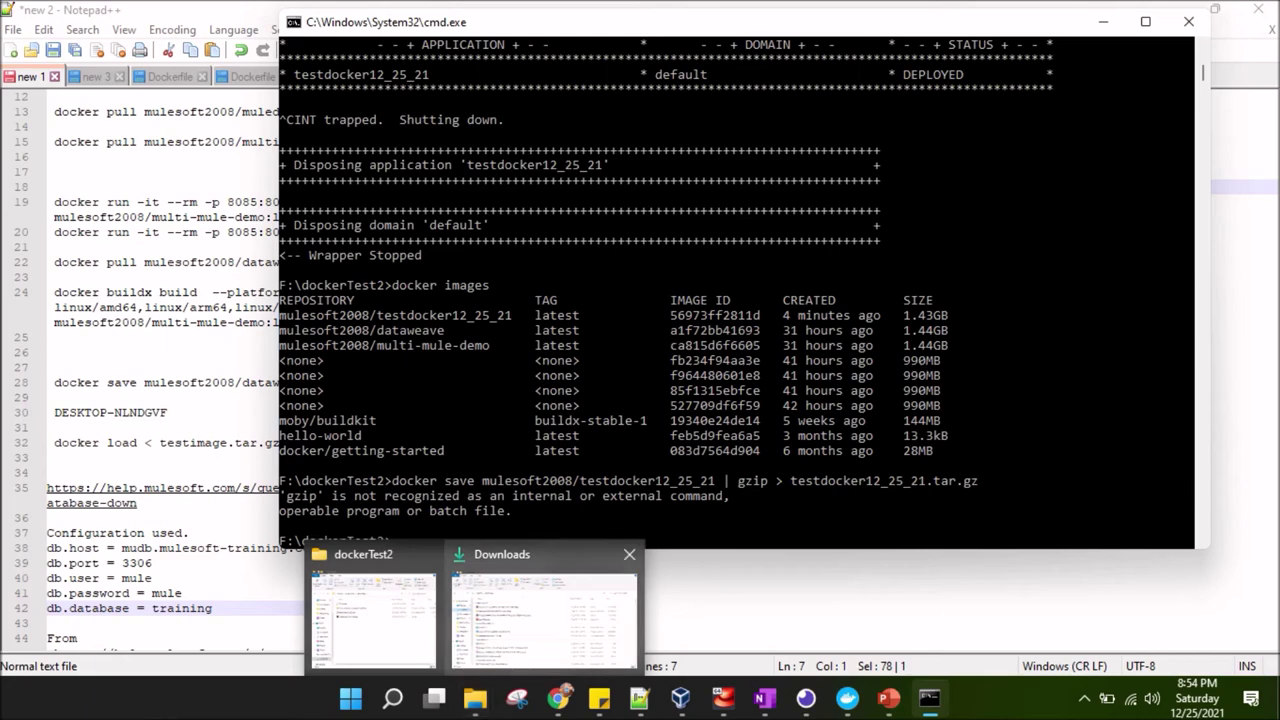
pyautogui.click(628, 554)
pyautogui.click(475, 610)
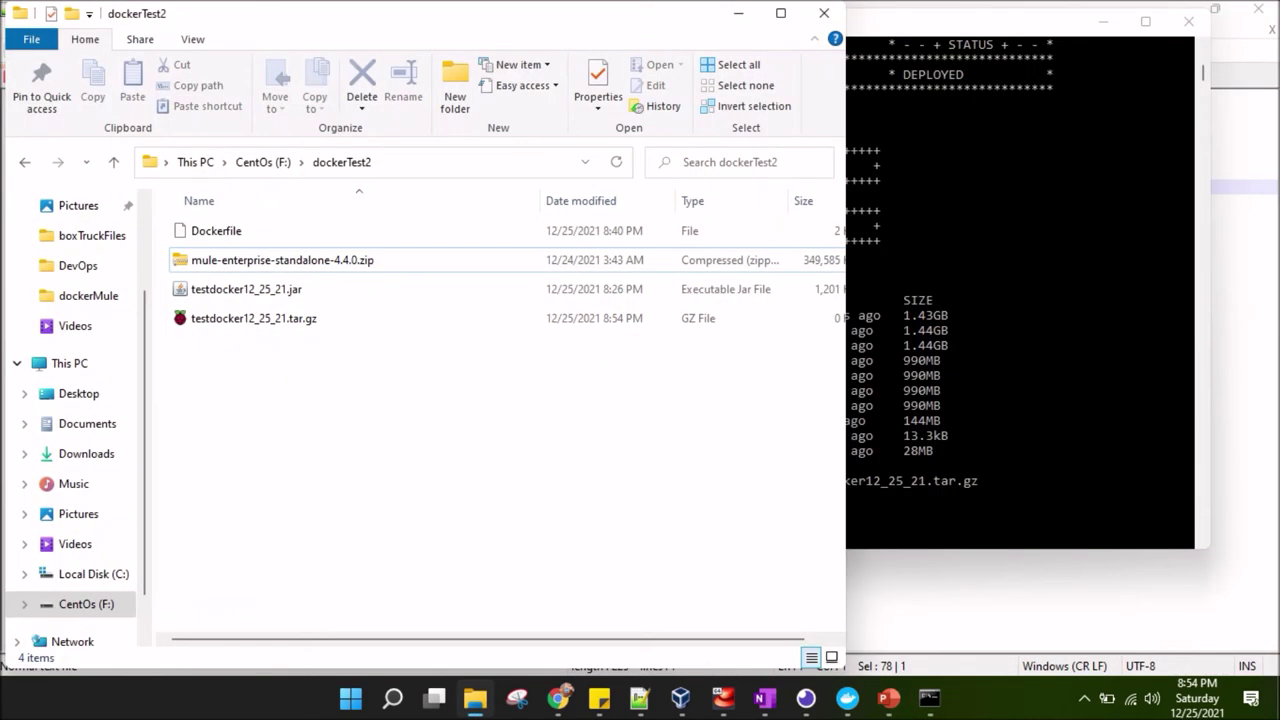
pyautogui.hotkey('shift', 'F10')
pyautogui.press('Escape')
pyautogui.moveTo(845, 400); pyautogui.dragTo(966, 400)
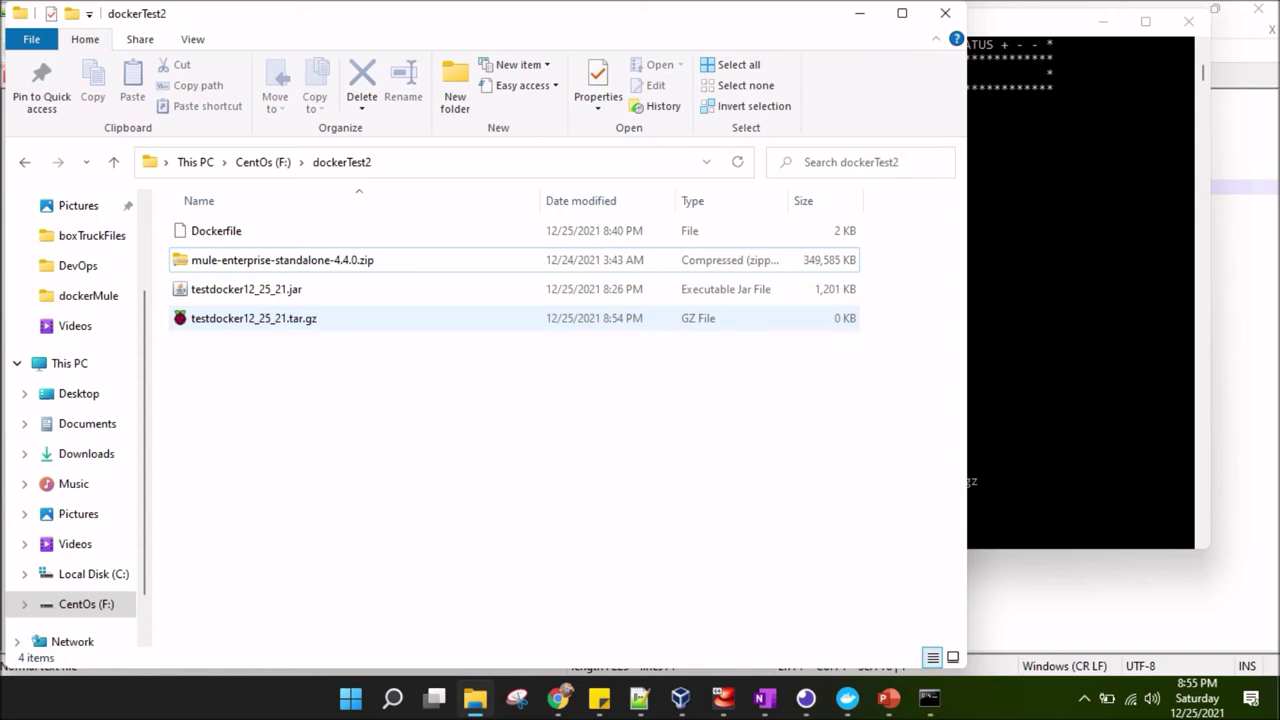
pyautogui.click(253, 318)
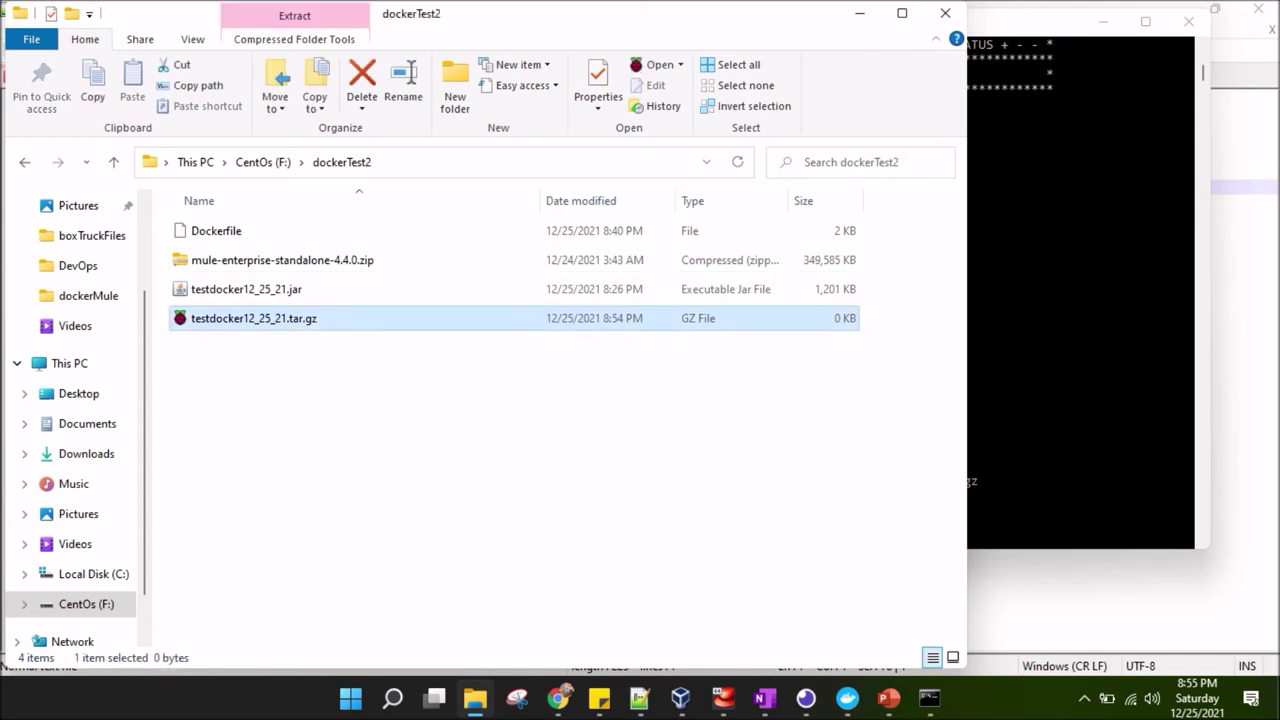
# Step: Delete the 0 KB testdocker12_25_21.tar.gz and open Git Bash Here in dockerTest2
pyautogui.press('Delete')
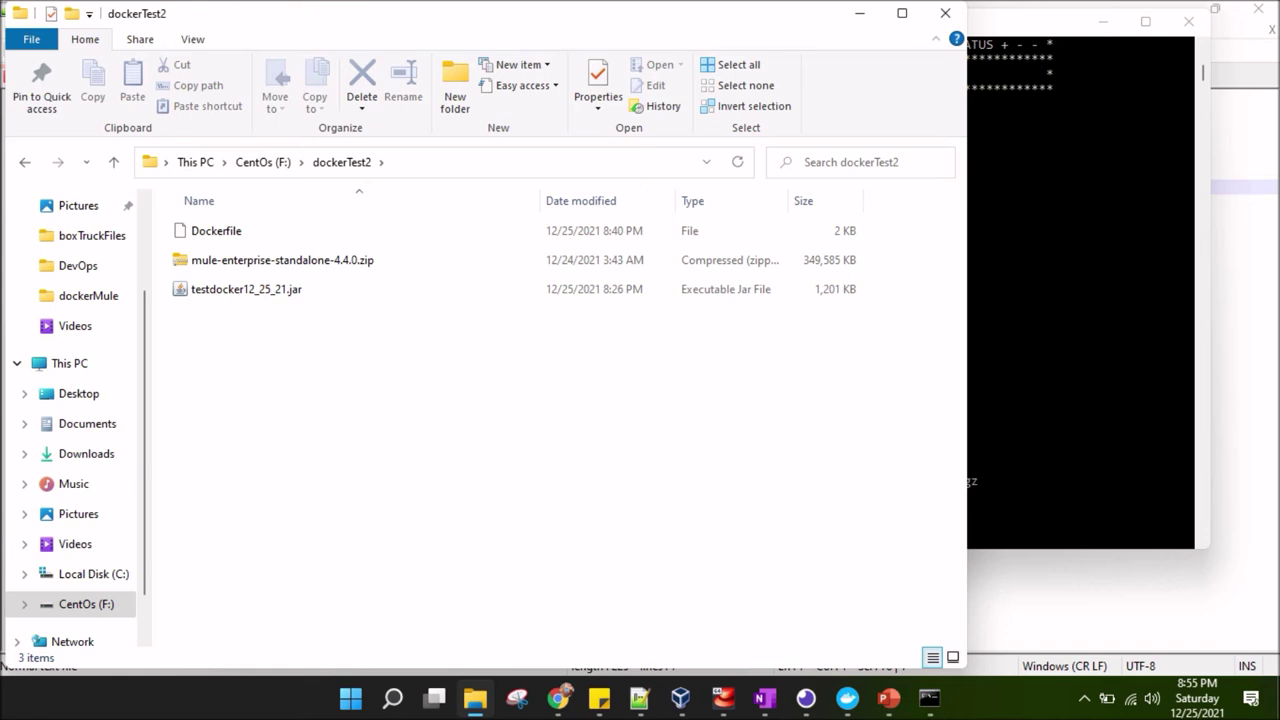
pyautogui.rightClick(250, 318)
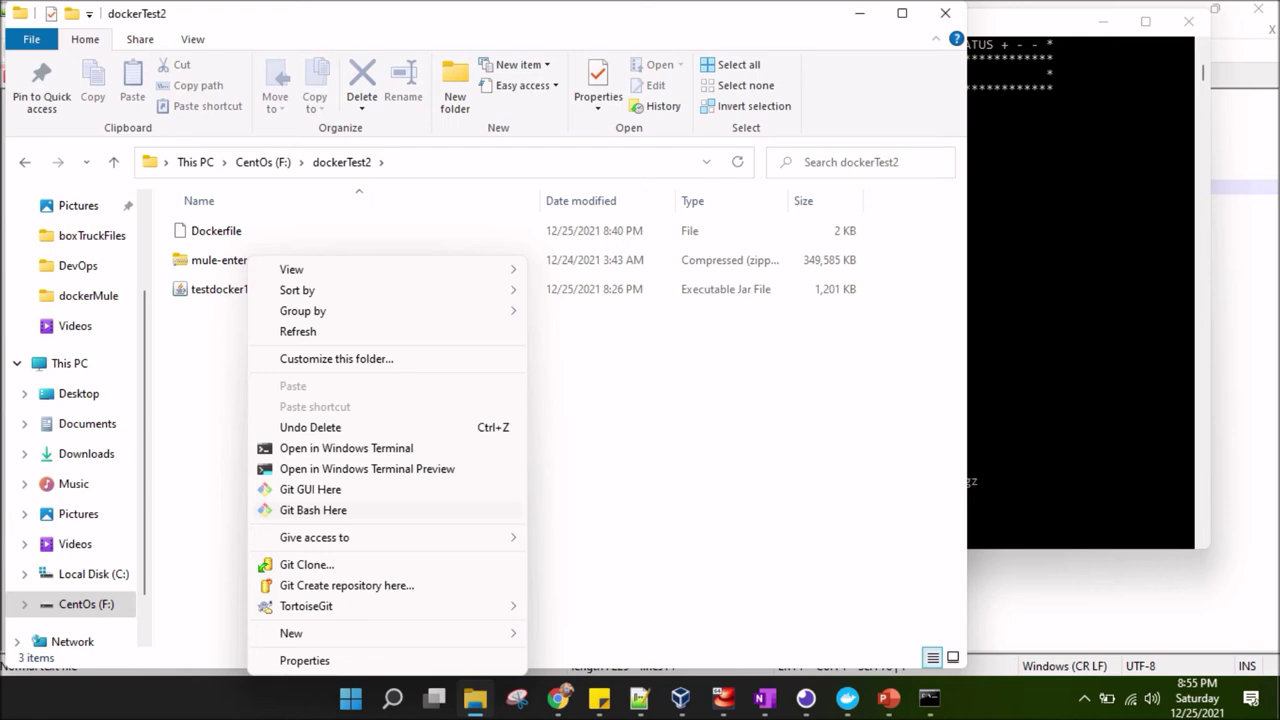
pyautogui.click(313, 510)
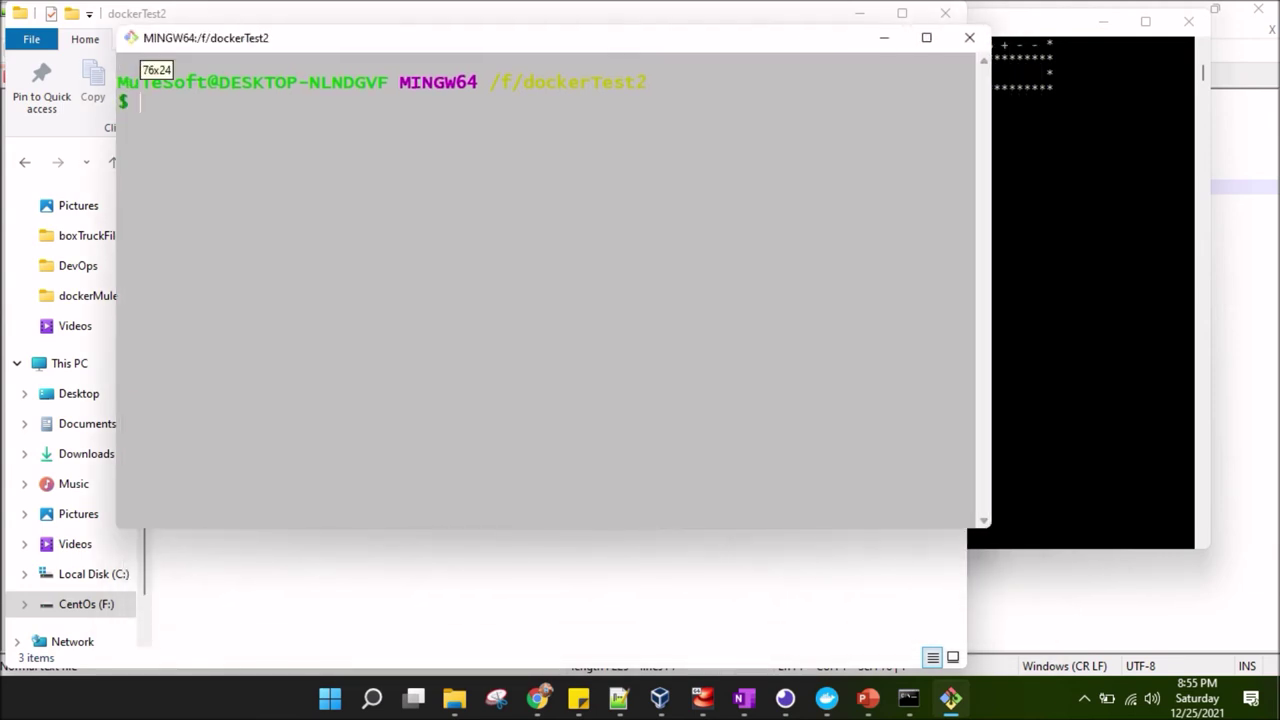
# Step: Paste and run 'docker save mulesoft2008/testdocker12_25_21 | gzip > testdocker12_25_21.tar.gz' in Git Bash
pyautogui.rightClick(224, 170)
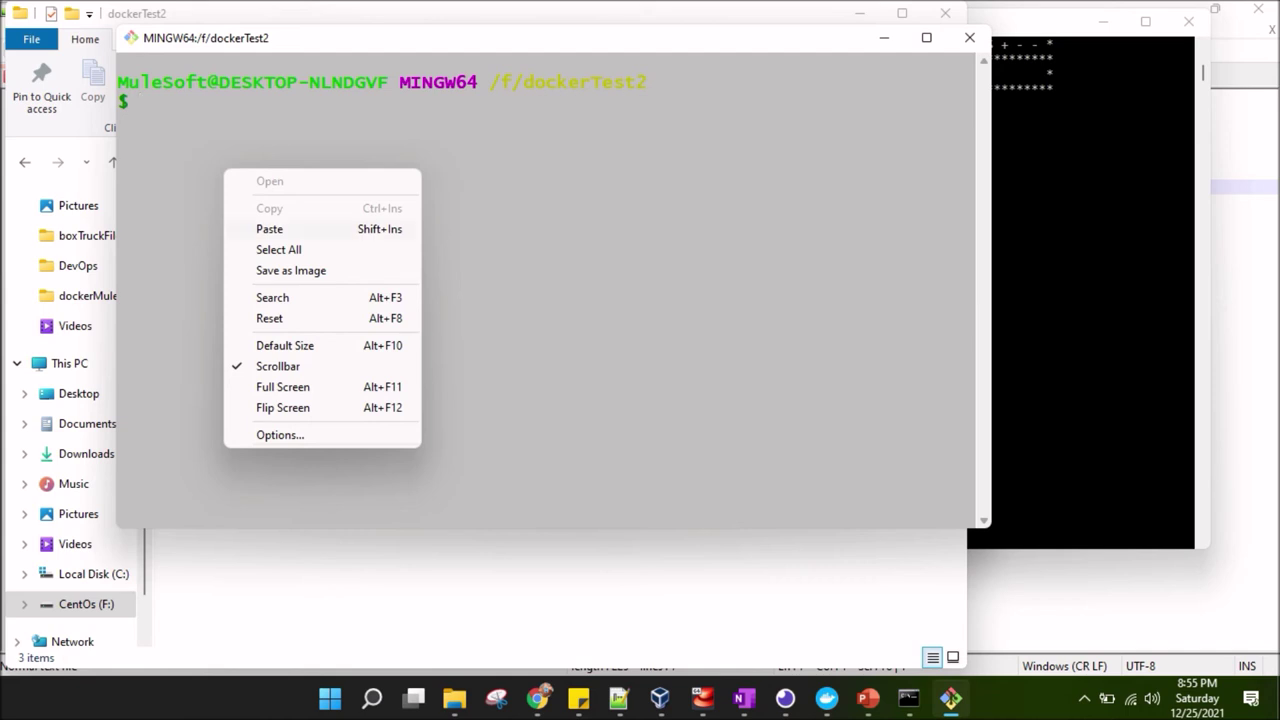
pyautogui.click(269, 229)
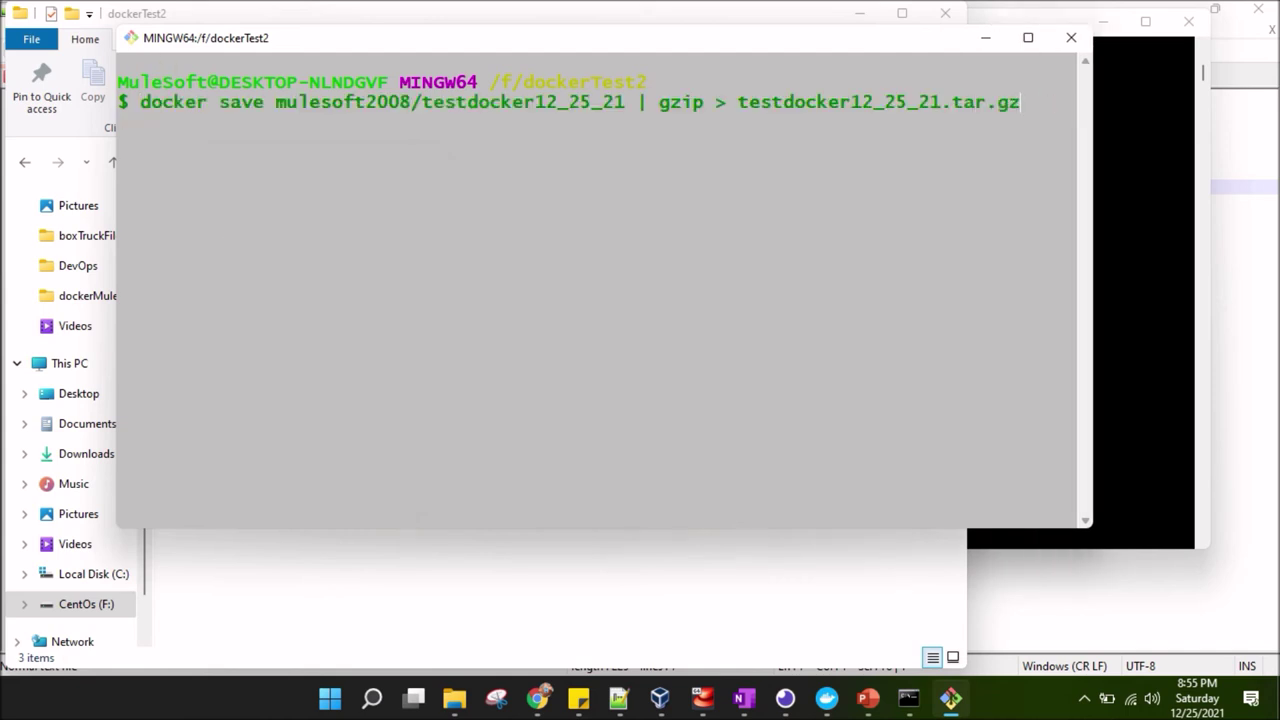
pyautogui.press('Return')
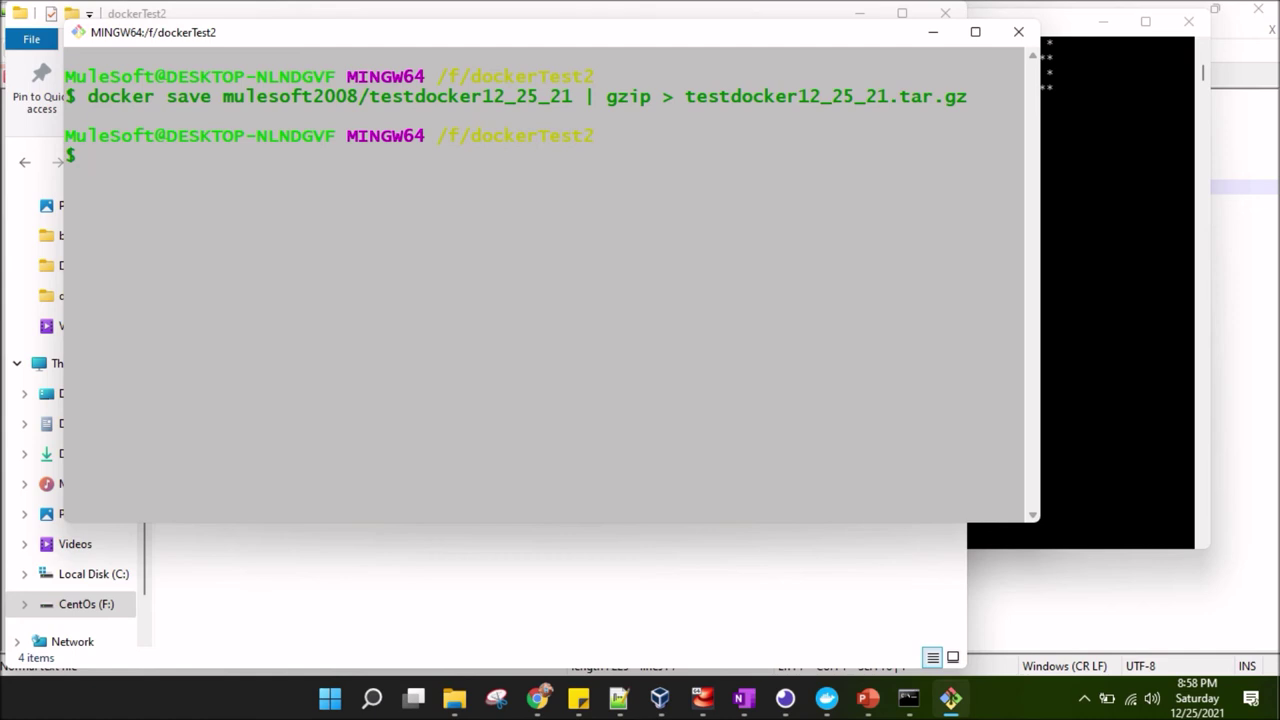
pyautogui.moveTo(500, 32); pyautogui.dragTo(530, 409)
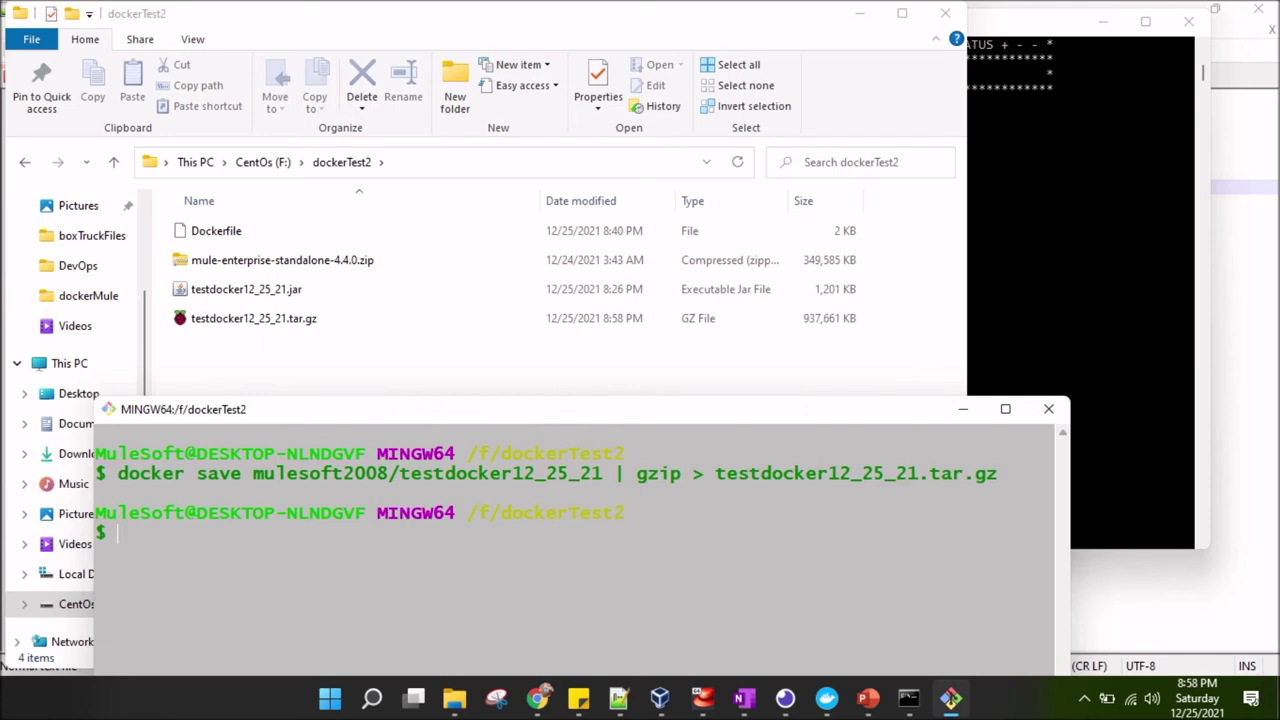
# Step: Close the MINGW64 Git Bash window and the cmd.exe window
pyautogui.moveTo(500, 409); pyautogui.dragTo(506, 145)
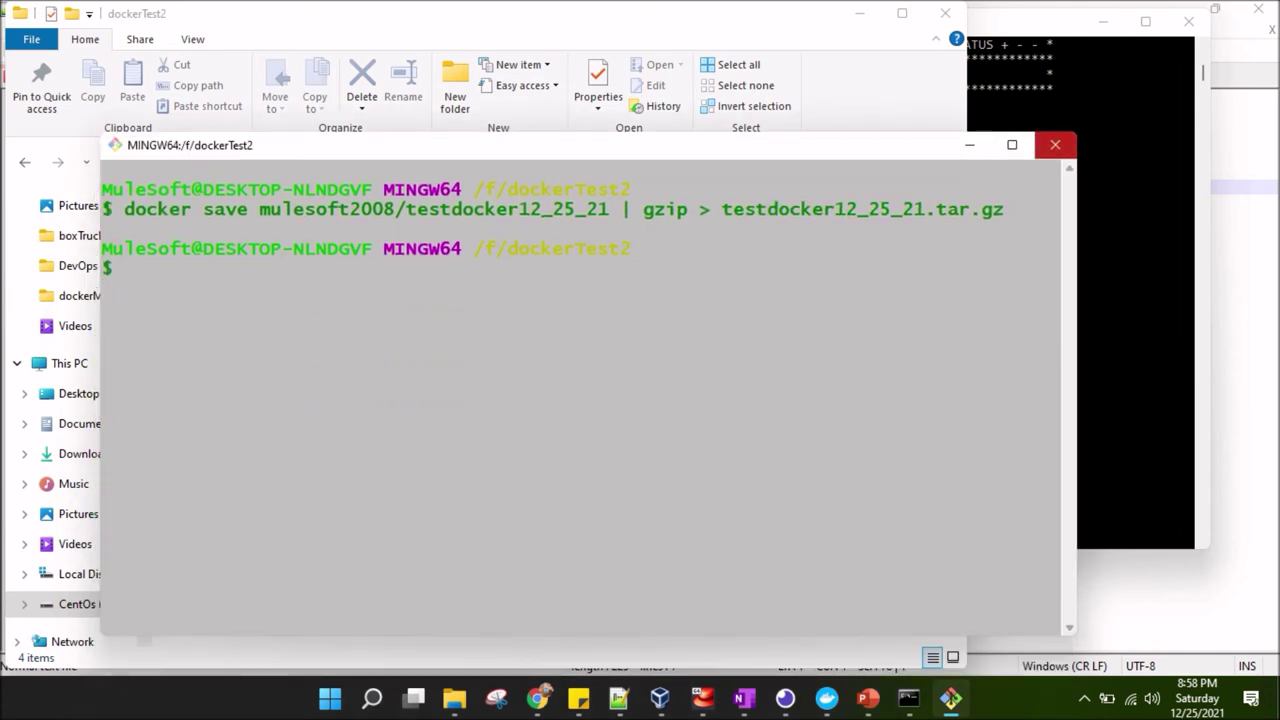
pyautogui.click(1055, 144)
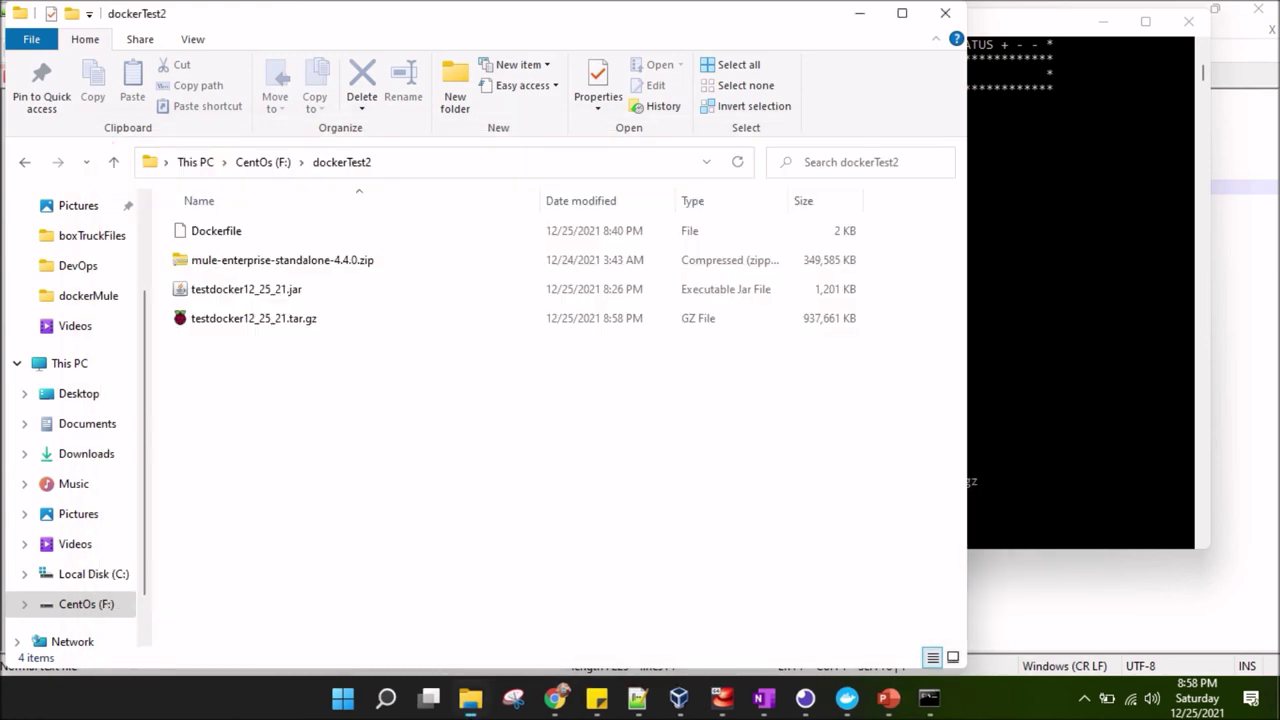
pyautogui.click(1055, 150)
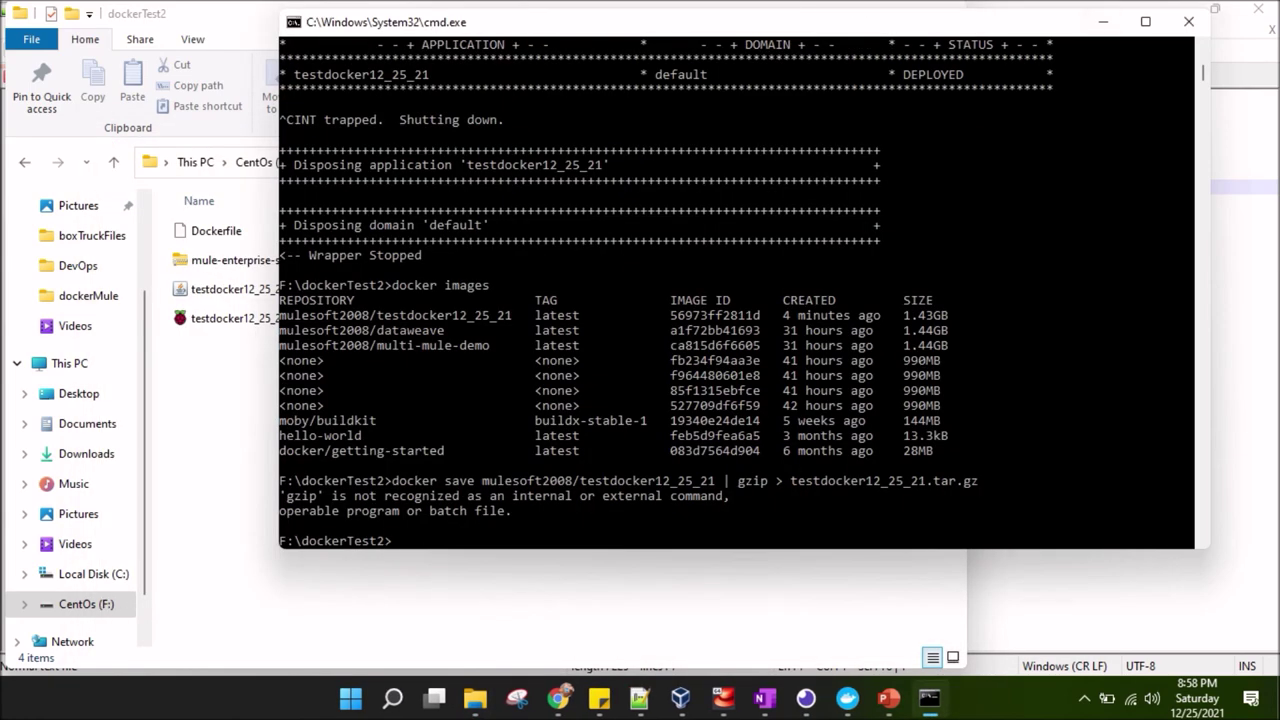
pyautogui.click(1188, 21)
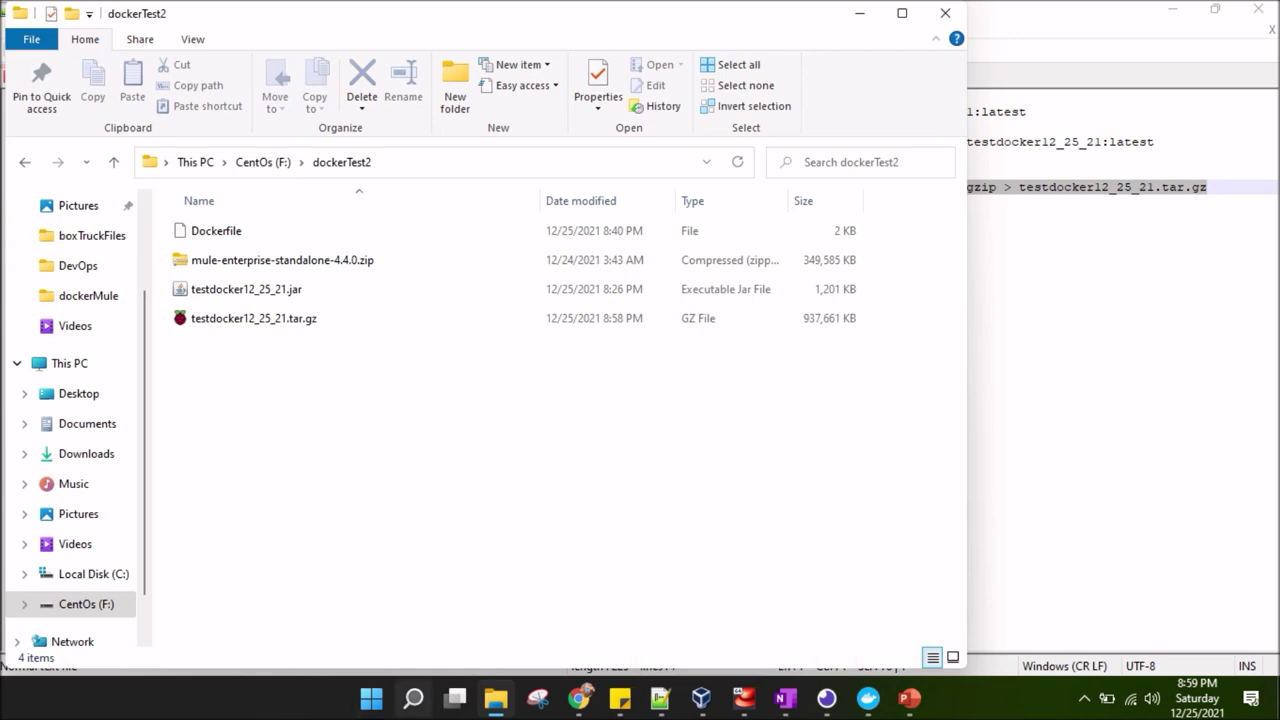
pyautogui.click(371, 698)
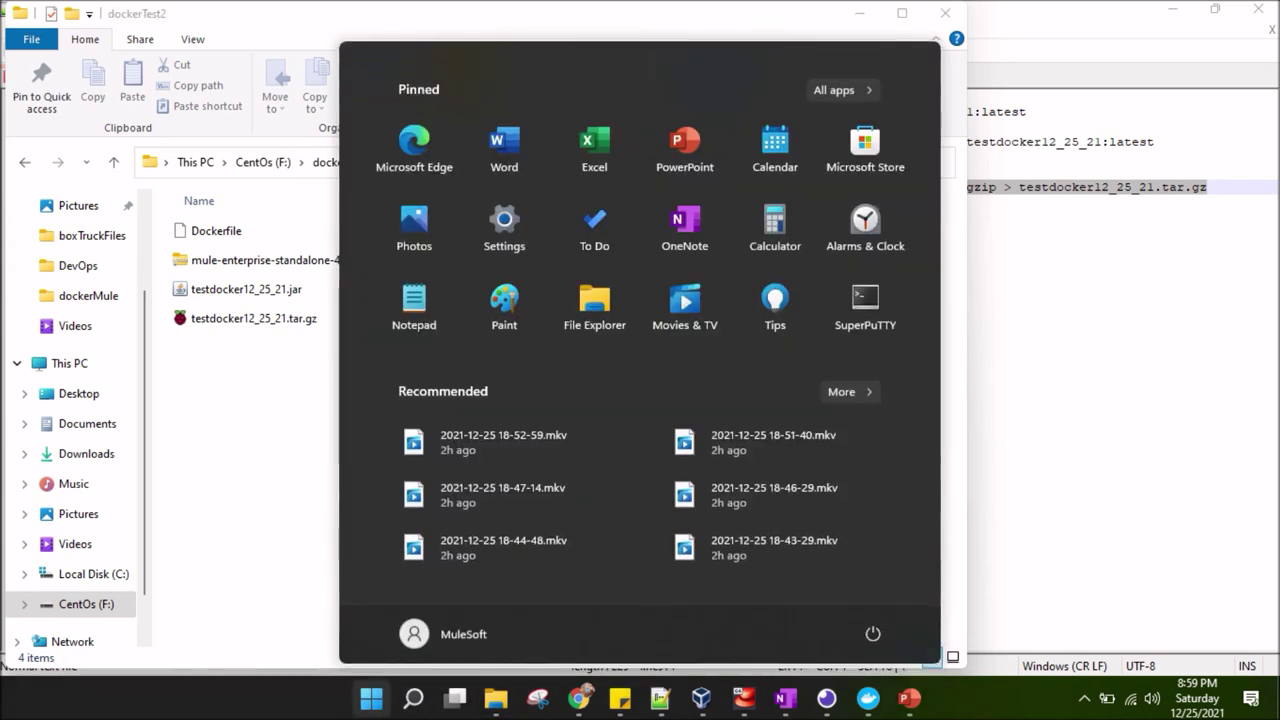
# Step: Search the Start menu for SuperPuTTY and launch it
pyautogui.write('up')
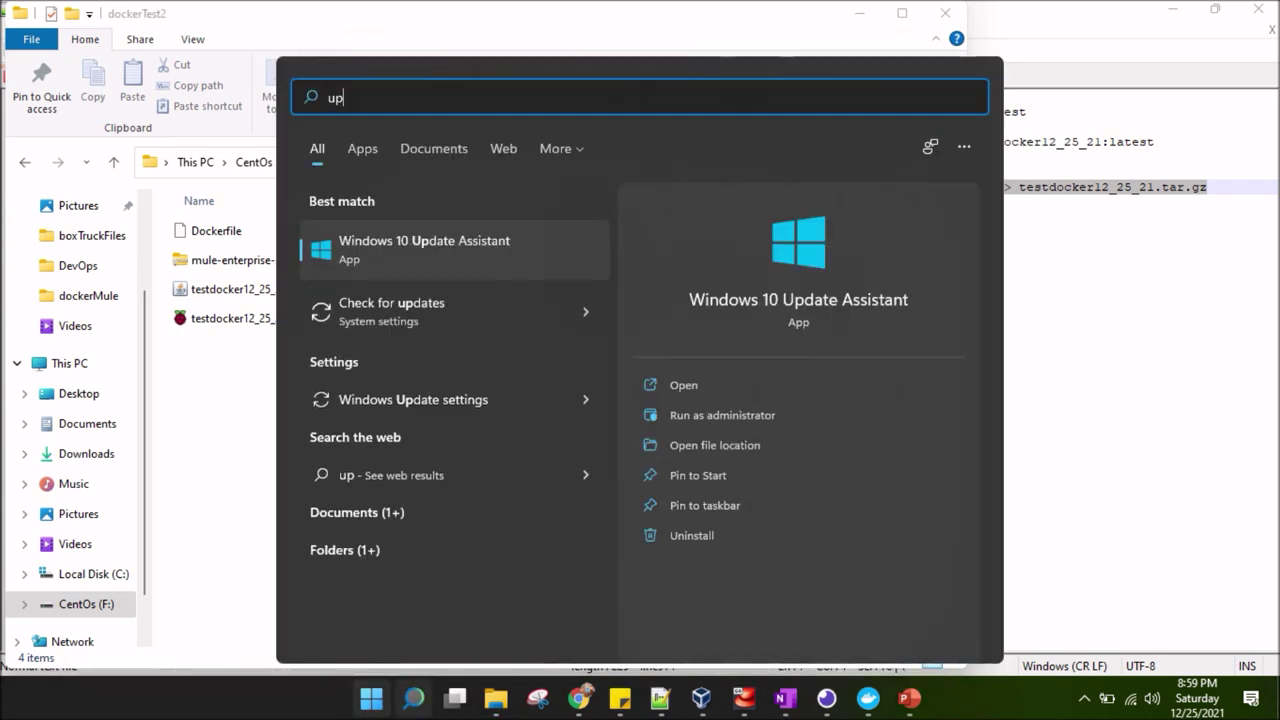
pyautogui.press('BackSpace')
pyautogui.press('BackSpace')
pyautogui.write('s')
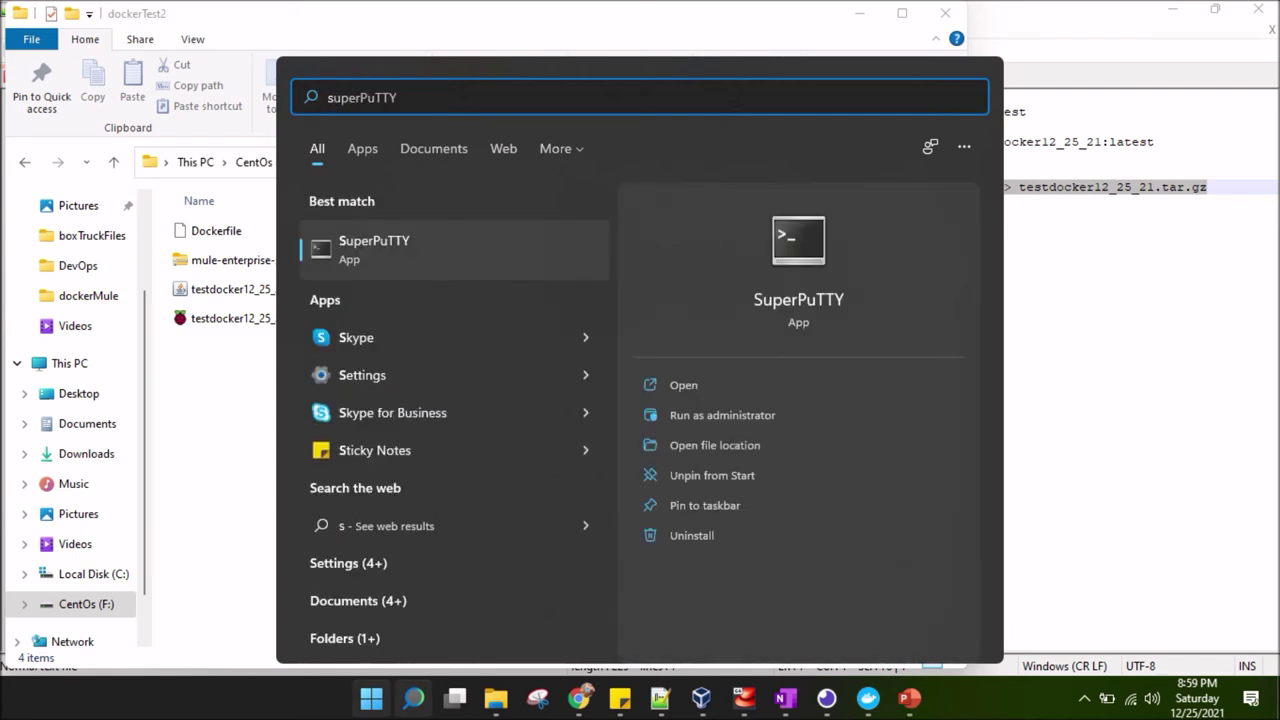
pyautogui.press('Escape')
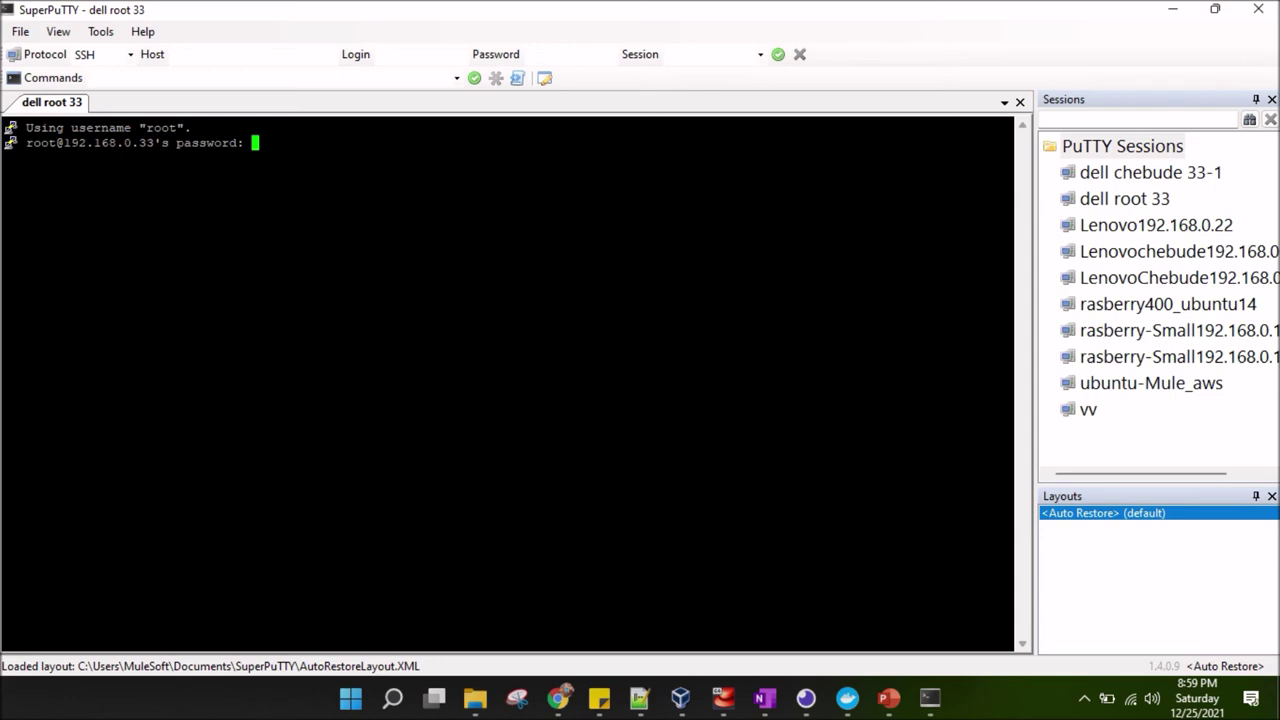
# Step: Log in to the dell root 33 session with the root password and list the home folder
pyautogui.press('Return')
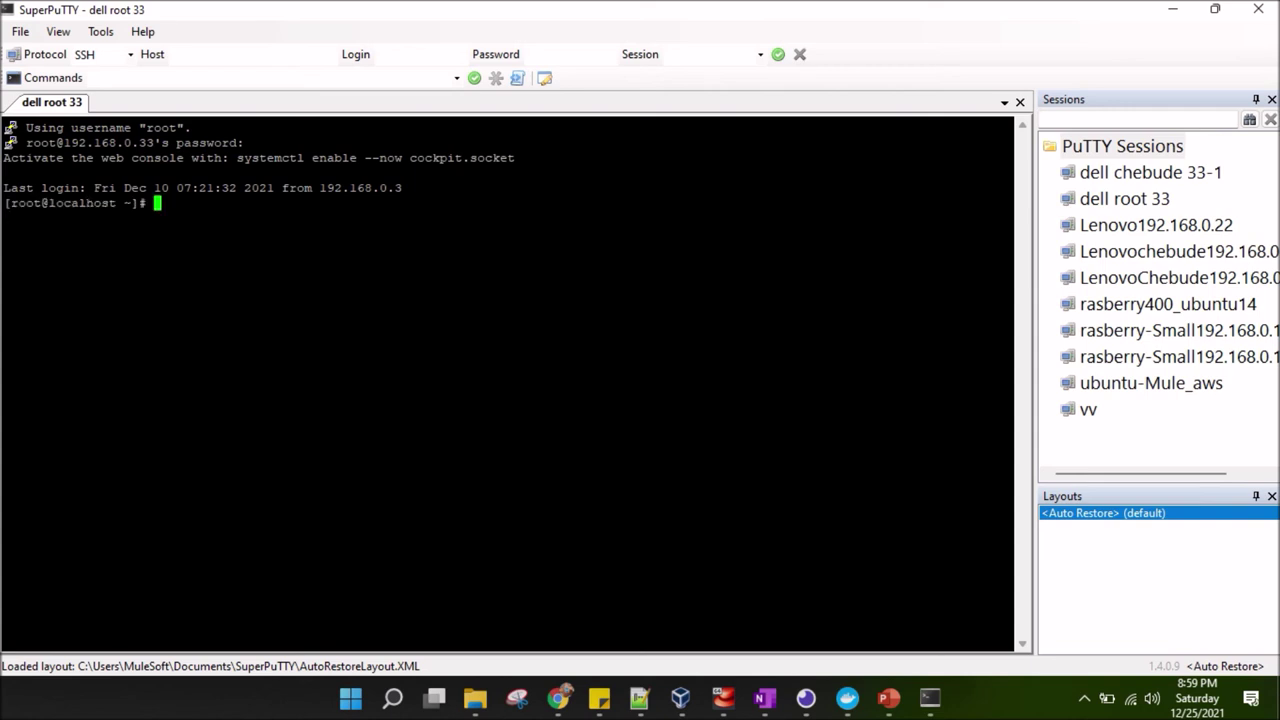
pyautogui.write('ls')
pyautogui.press('Return')
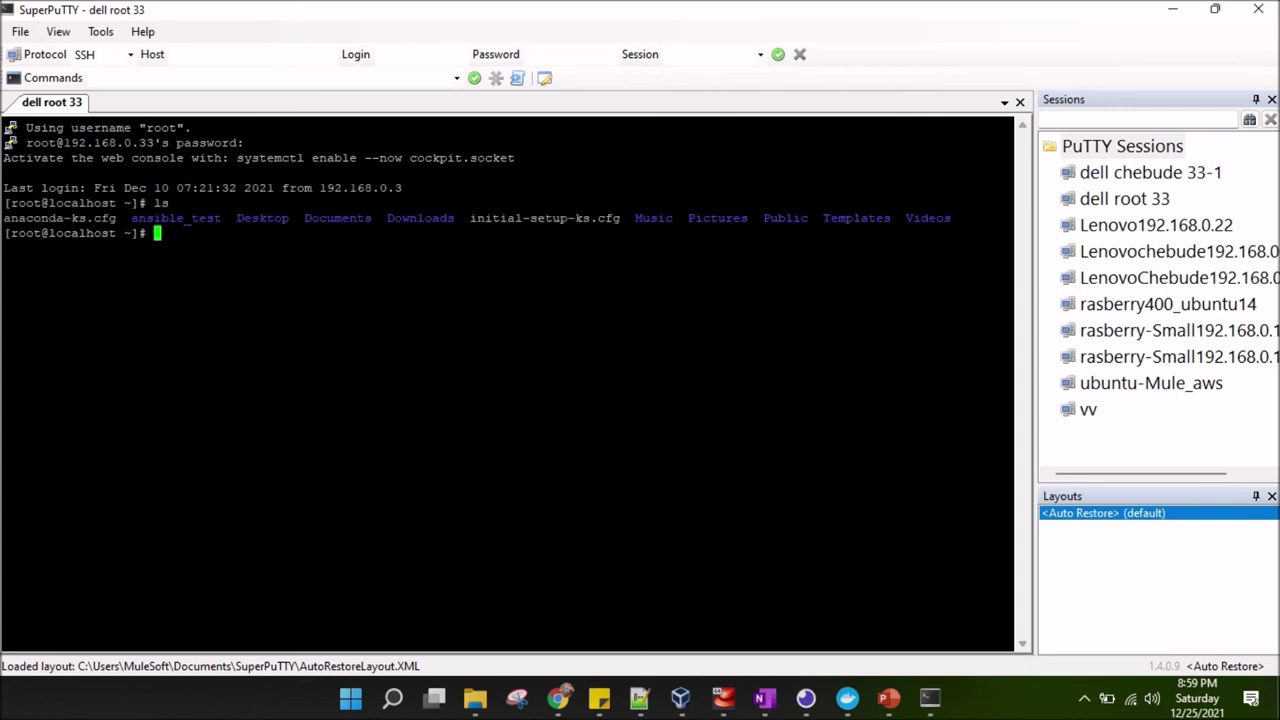
# Step: Change into Documents and list it, showing only dataweave.tar.gz
pyautogui.write('cd Doc')
pyautogui.press('Tab')
pyautogui.press('Return')
pyautogui.write('ls')
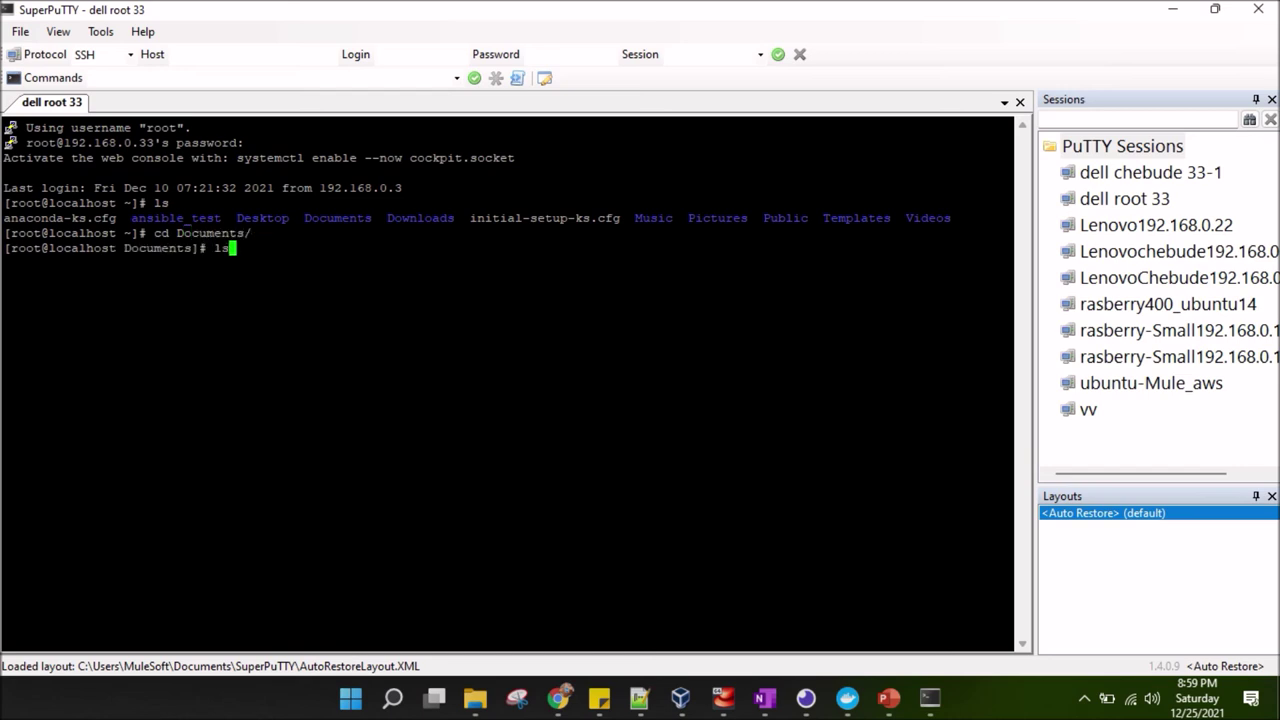
pyautogui.press('Return')
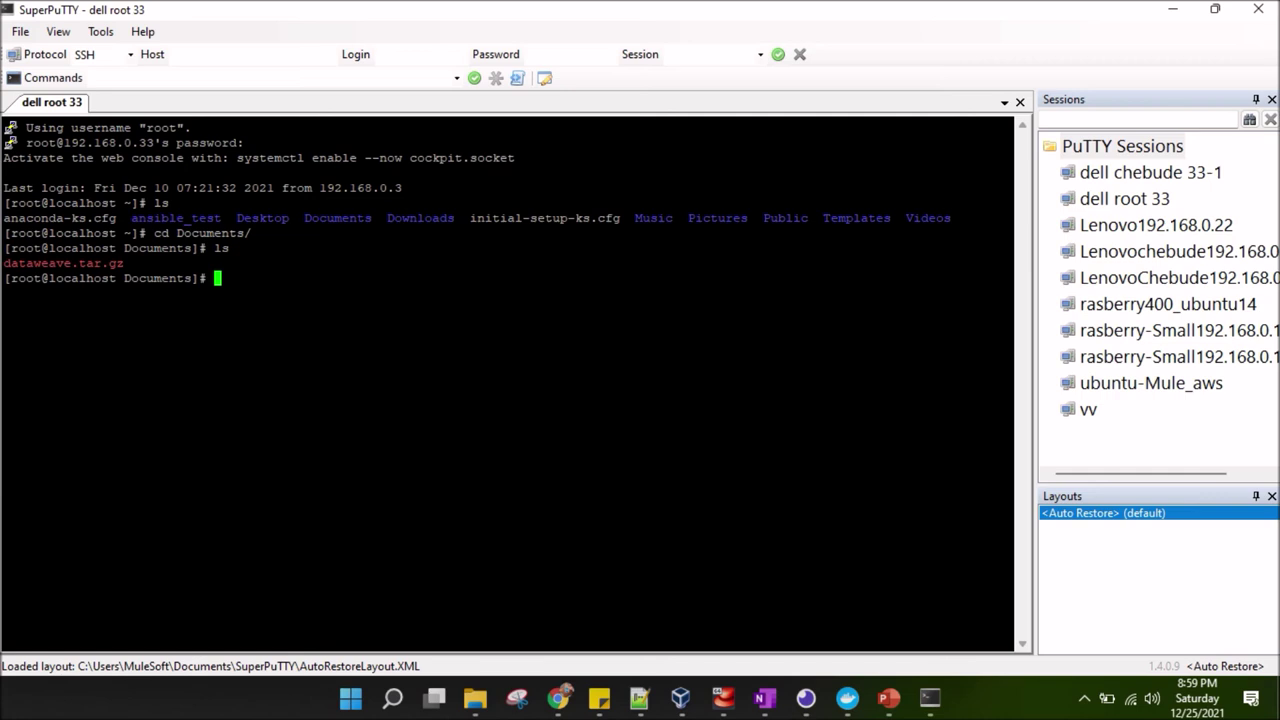
pyautogui.click(350, 698)
pyautogui.write('w')
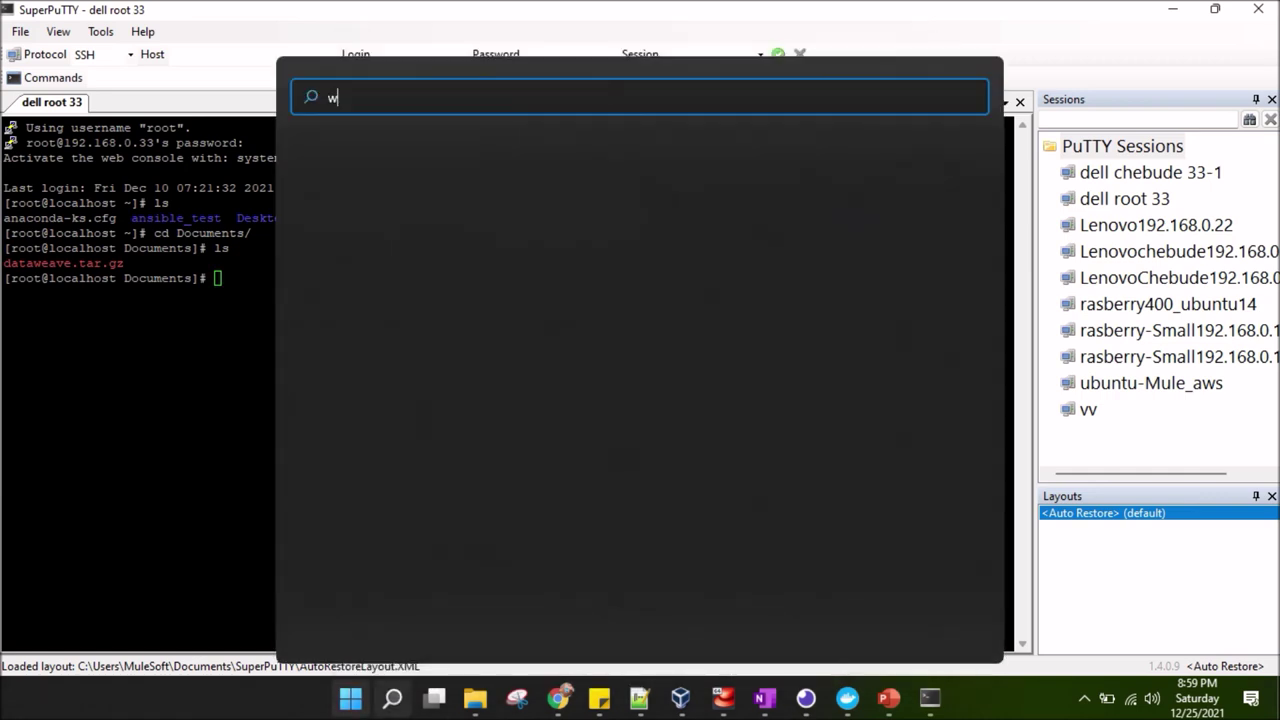
pyautogui.write('in')
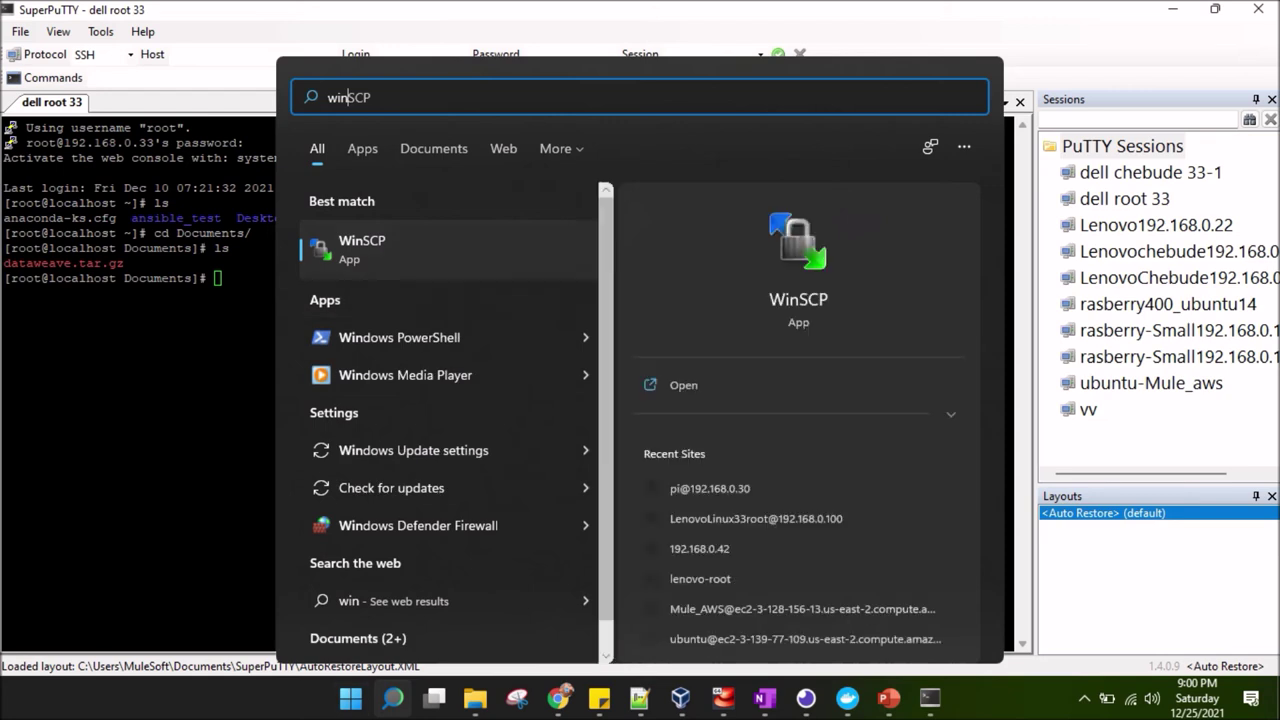
# Step: Launch WinSCP, dismiss the update notice, and start logging in to the dell-68-root saved site
pyautogui.press('Escape')
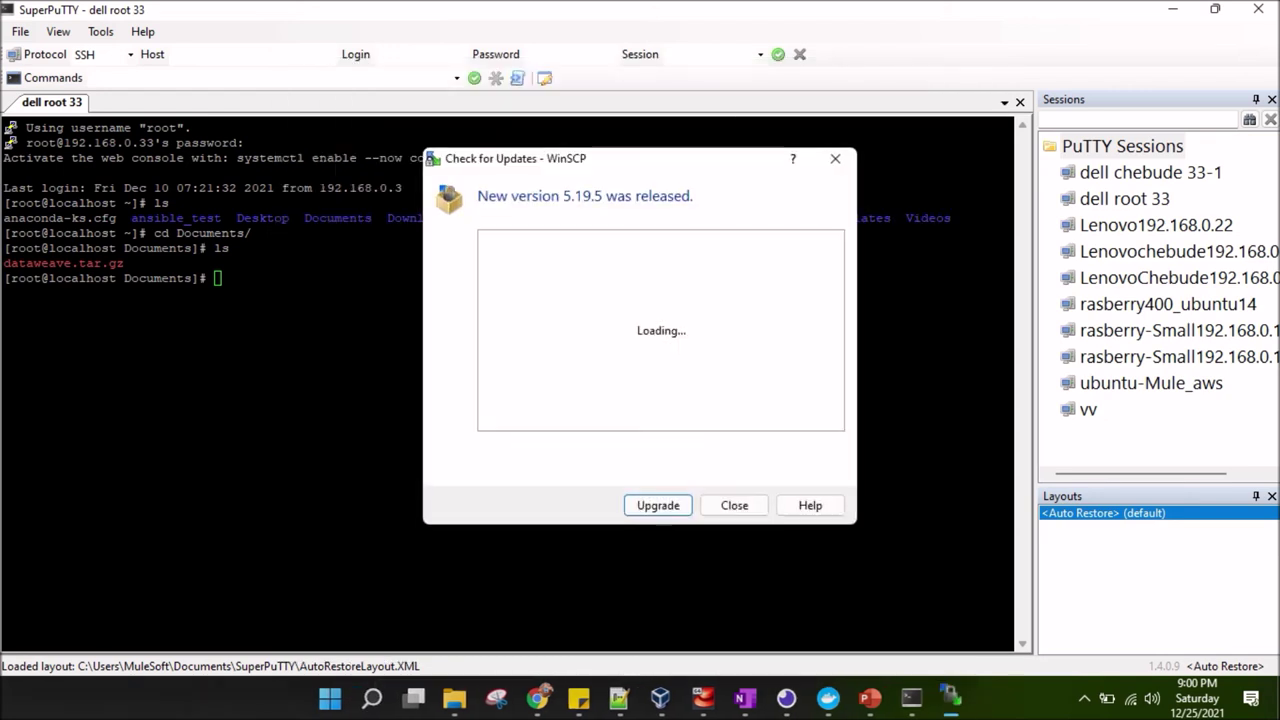
pyautogui.click(734, 505)
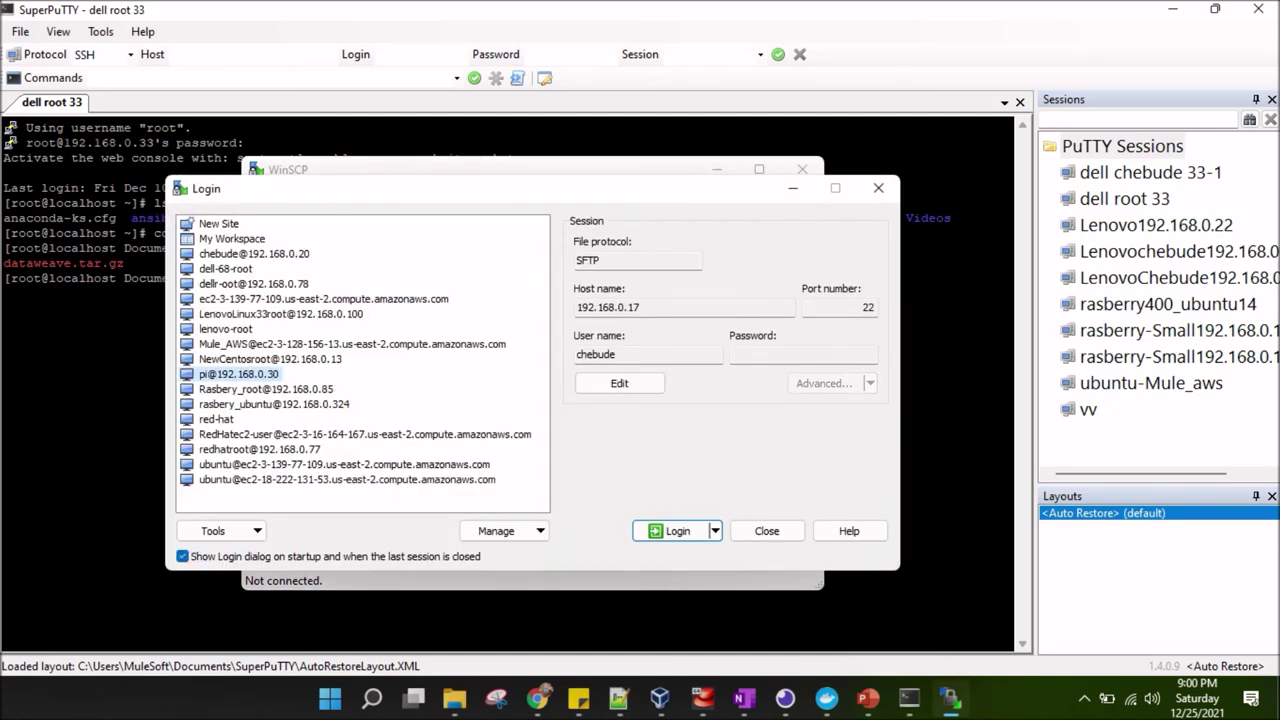
pyautogui.click(225, 268)
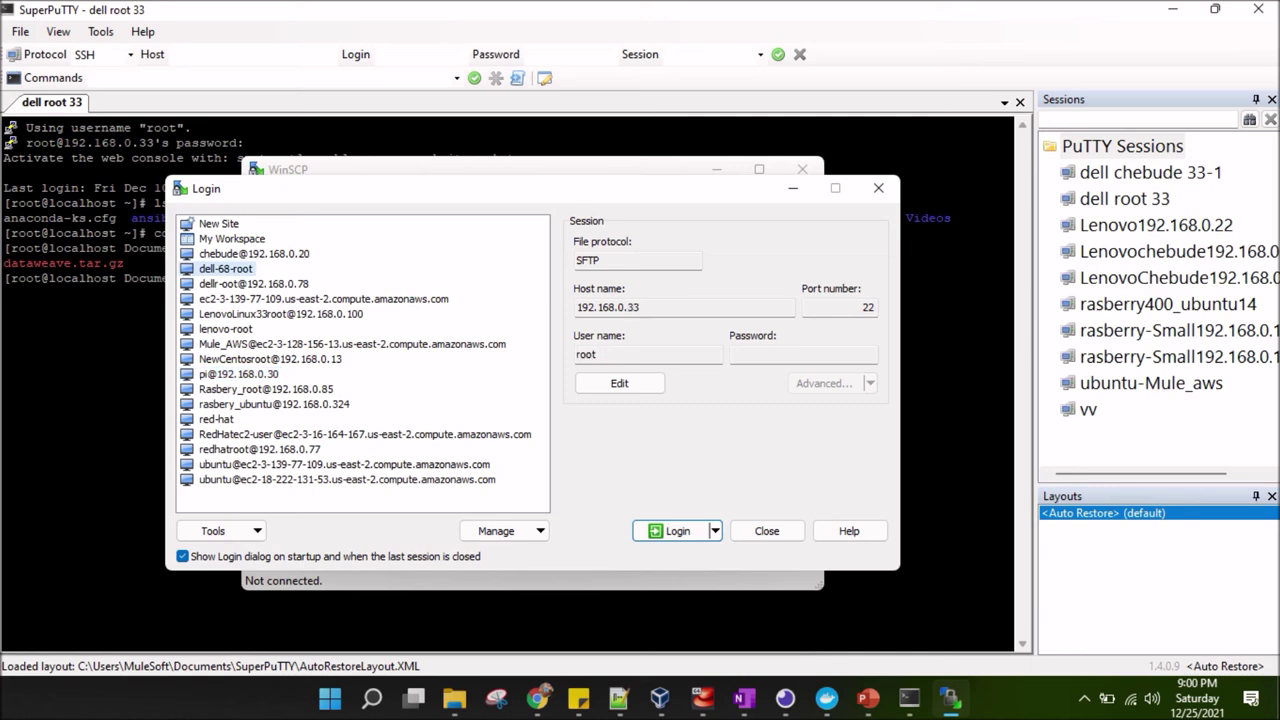
pyautogui.press('Return')
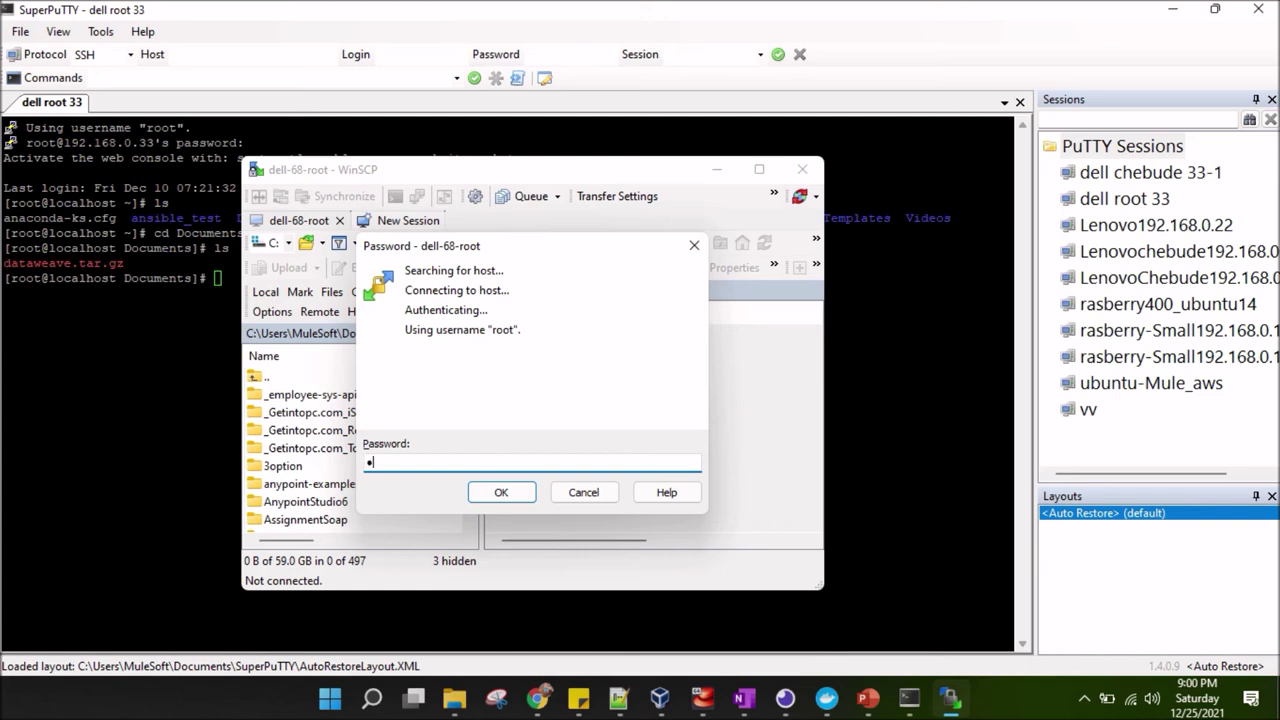
# Step: Finish logging in and set the local folder to F:\dockerTest2
pyautogui.press('Return')
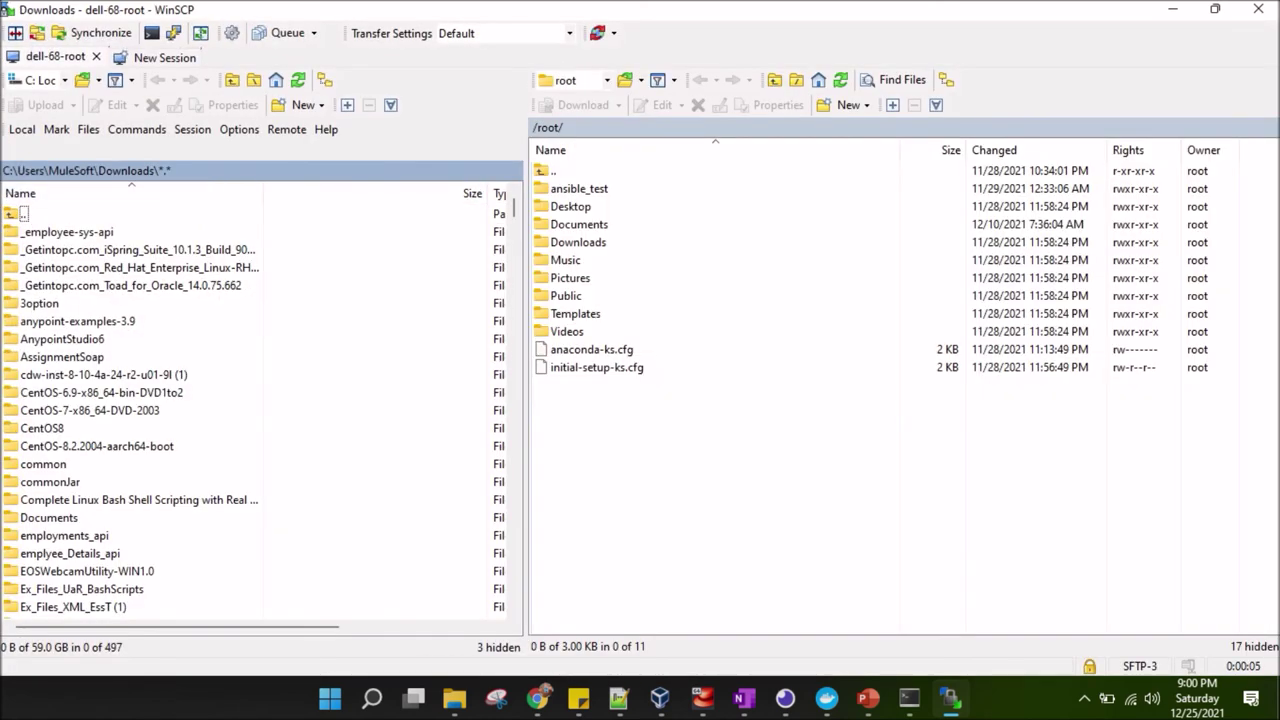
pyautogui.hotkey('ctrl', 'o')
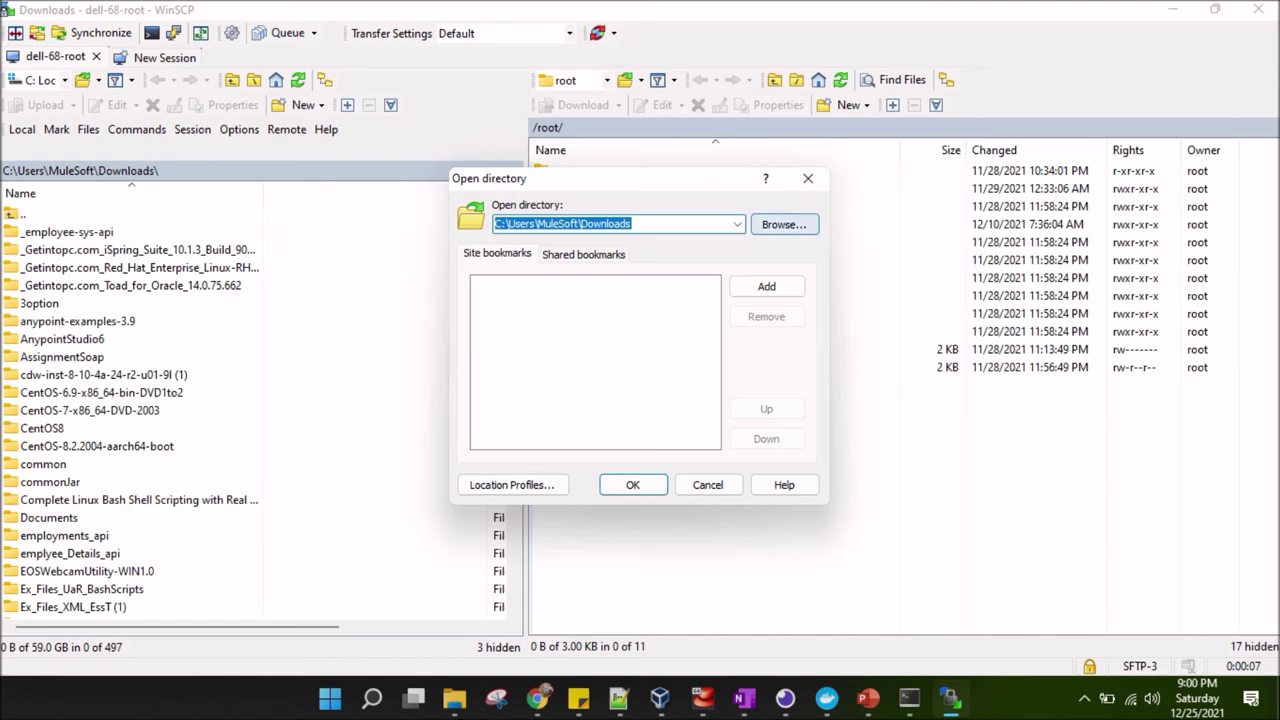
pyautogui.write('F:\\dockerTest2')
pyautogui.press('Return')
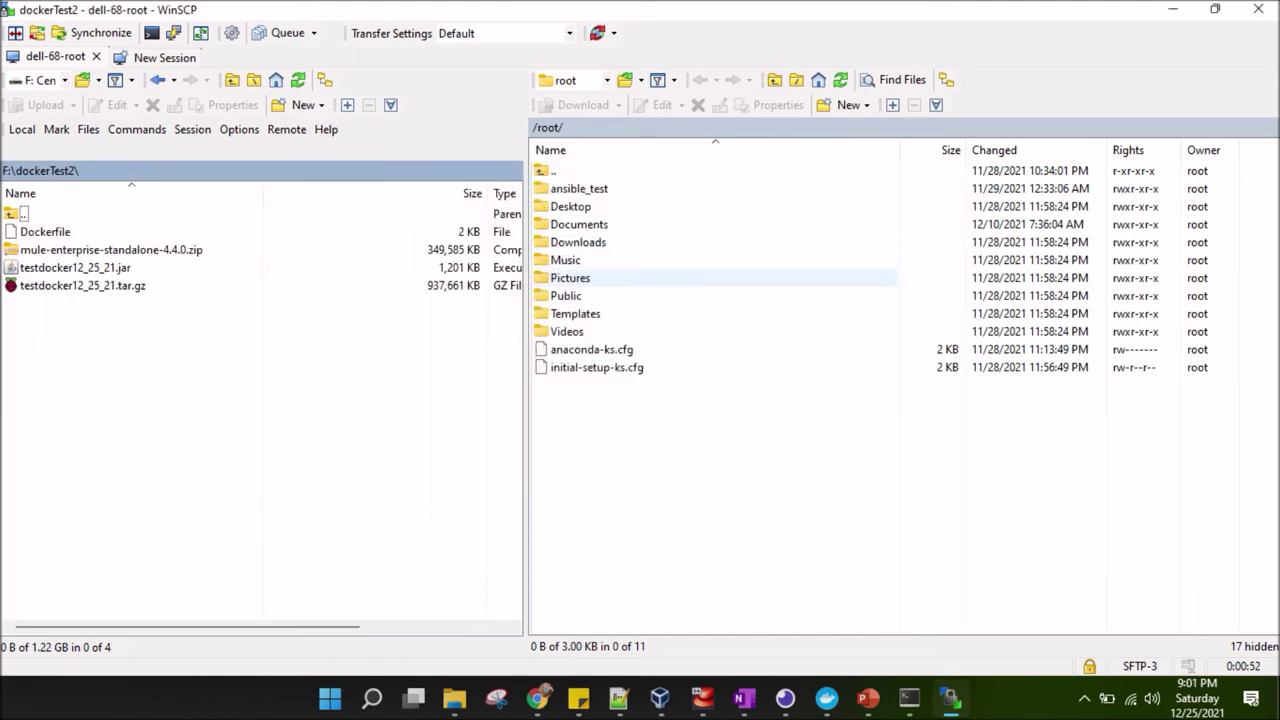
# Step: Upload testdocker12_25_21.tar.gz into the remote /root/Documents folder
pyautogui.doubleClick(579, 224)
pyautogui.click(82, 285)
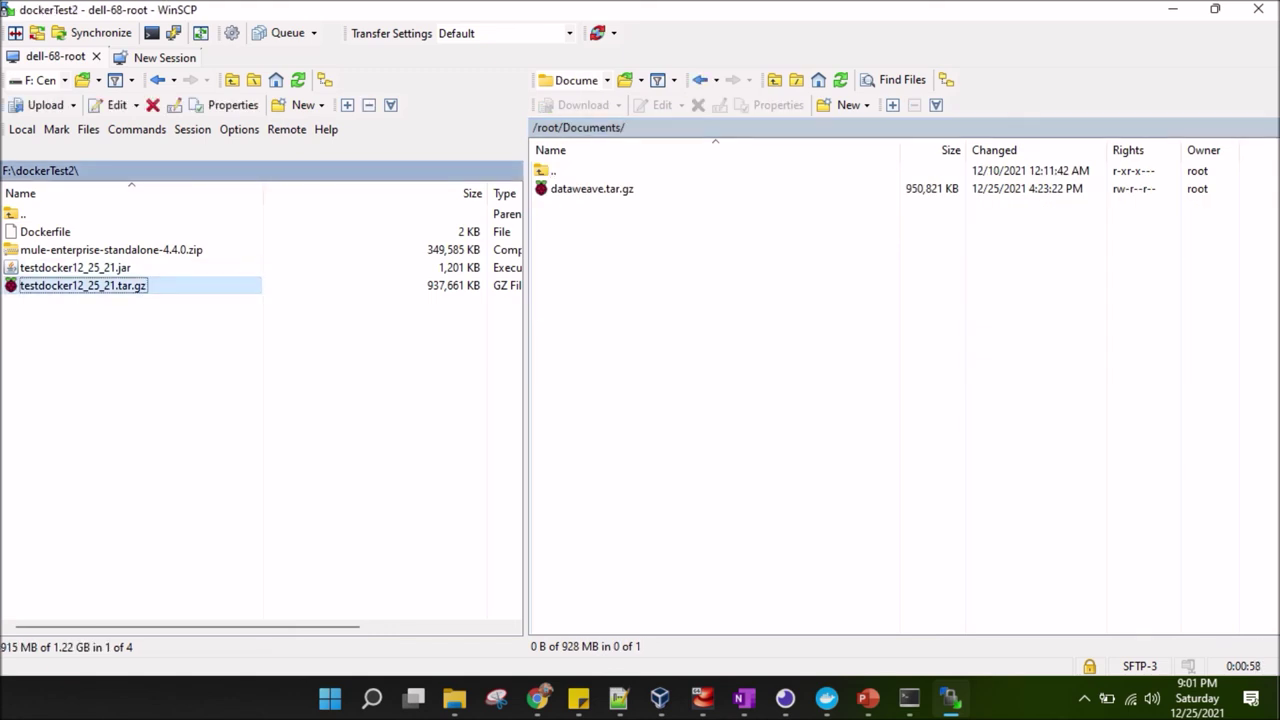
pyautogui.press('F5')
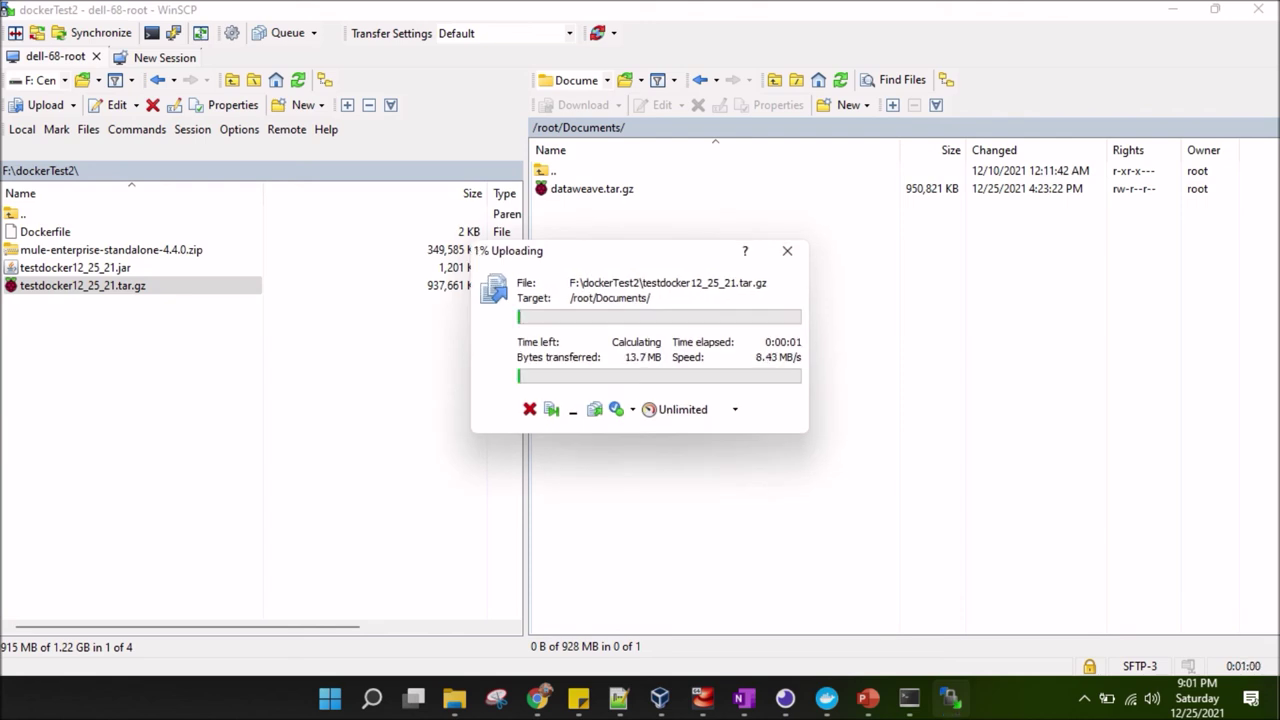